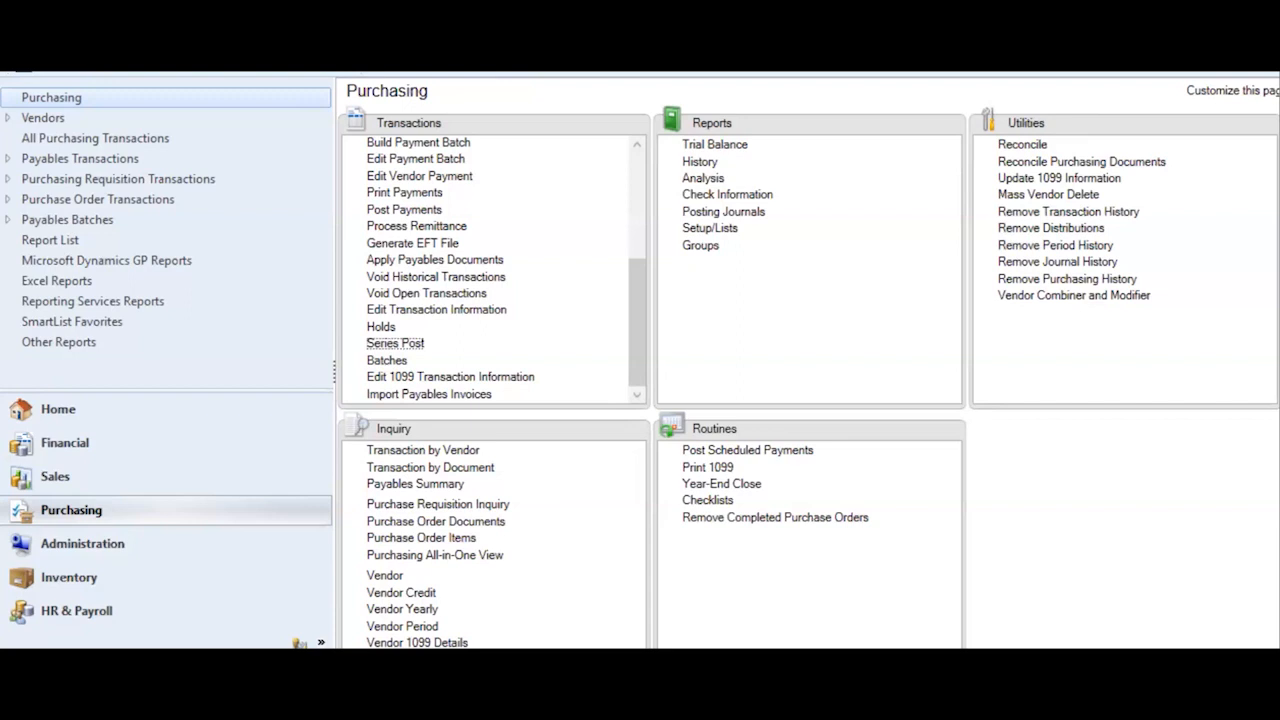
# - Open Vendor Maintenance from the Purchasing cards and load vendor 10001, 3J Electric Services
pyautogui.scroll(-3, 808, 375)
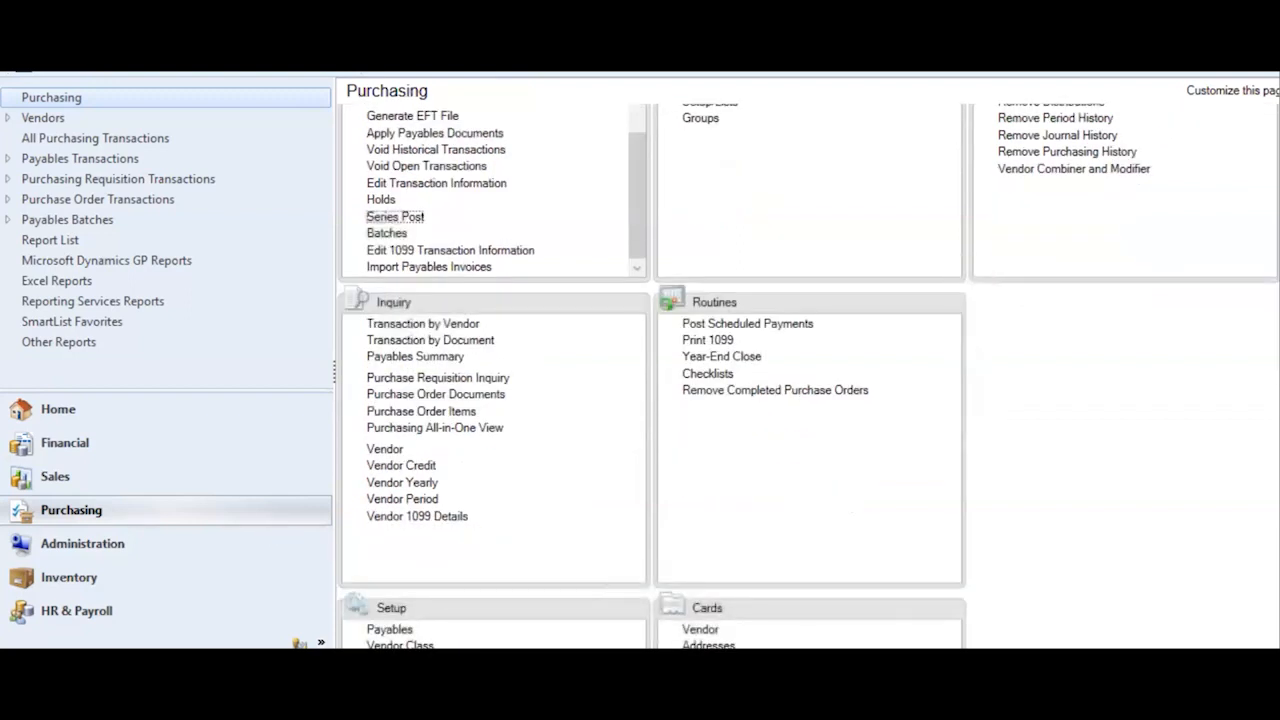
pyautogui.scroll(-5, 1219, 583)
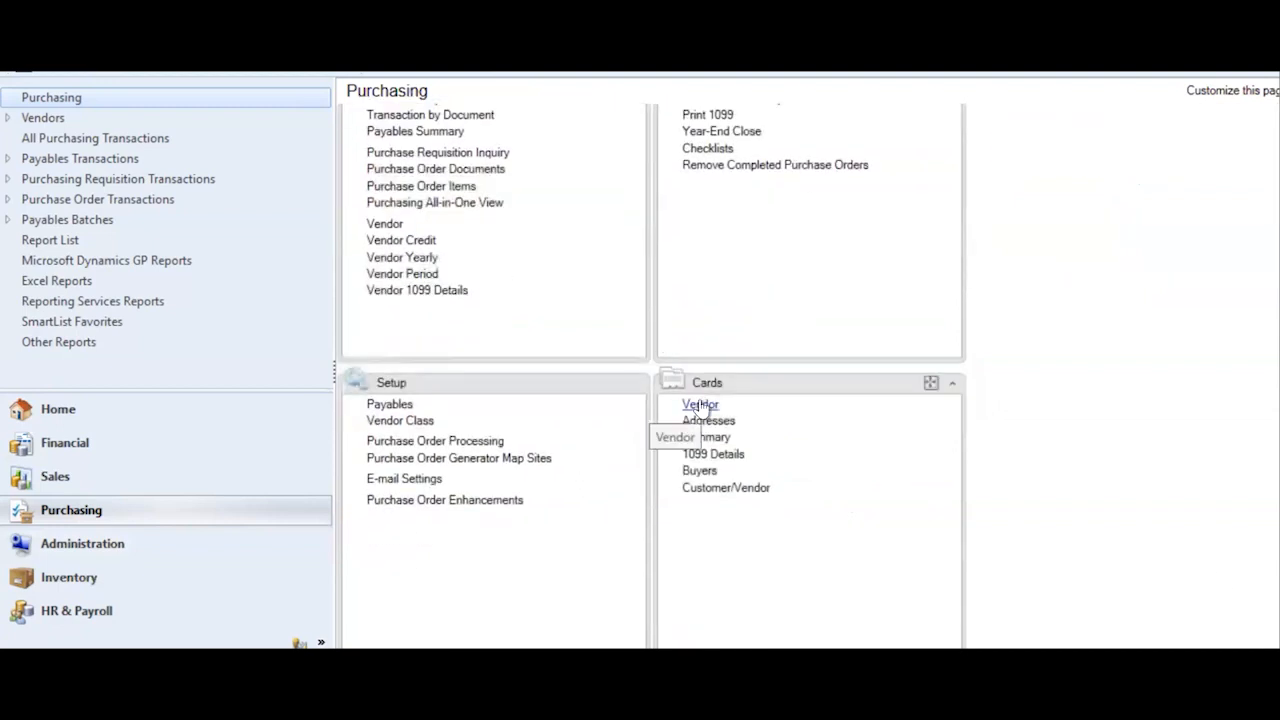
pyautogui.click(699, 406)
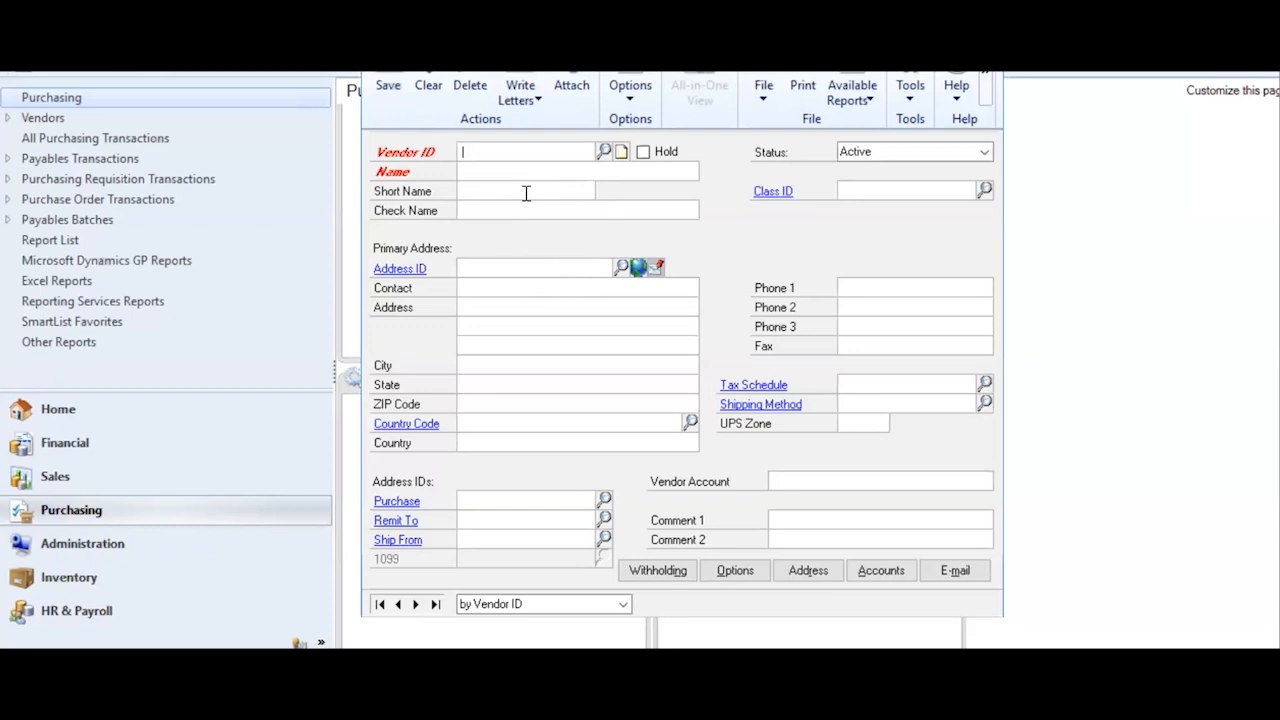
pyautogui.click(414, 605)
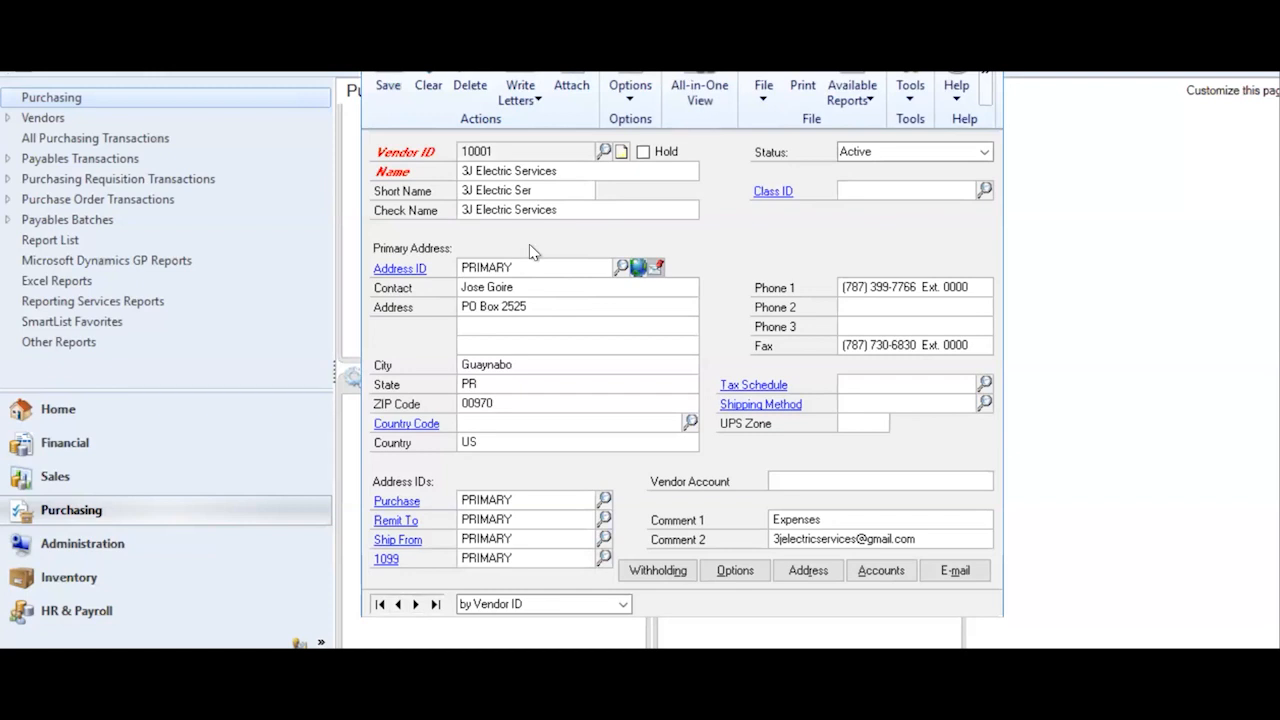
# - Review vendor 10001's Name, Check Name and Class ID, then bring up its Options window
pyautogui.tripleClick(549, 167)
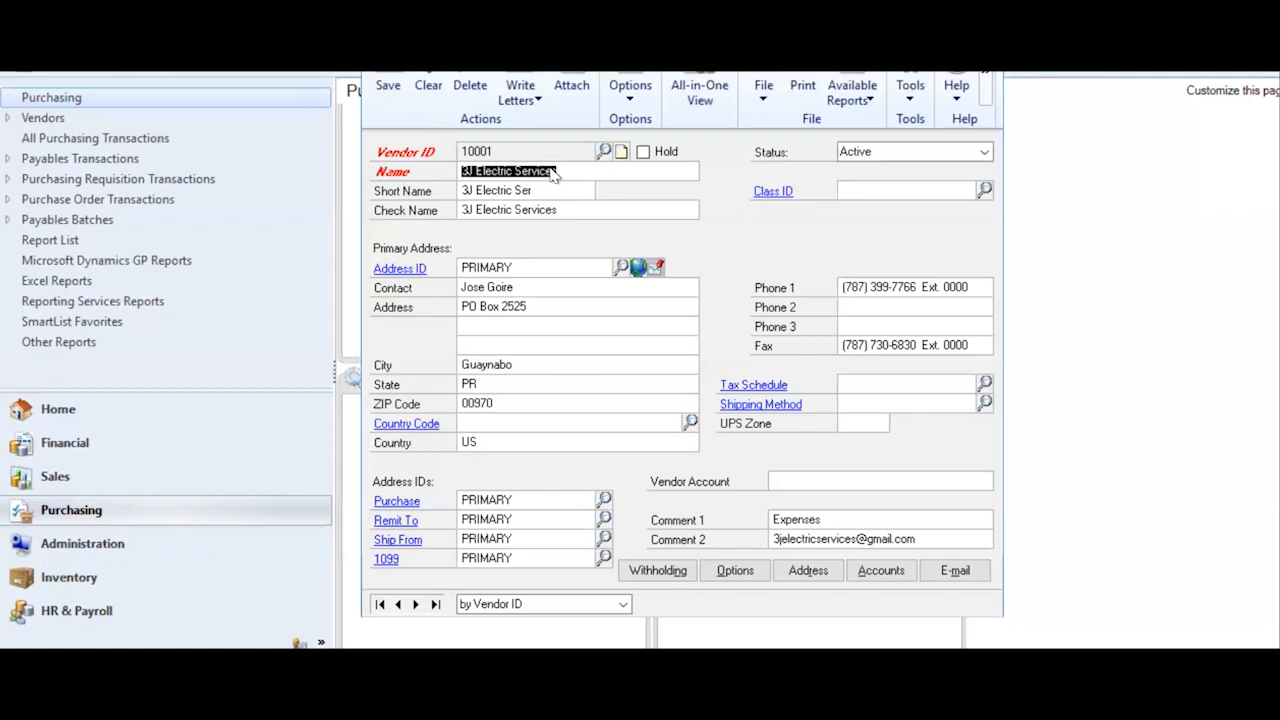
pyautogui.click(578, 207)
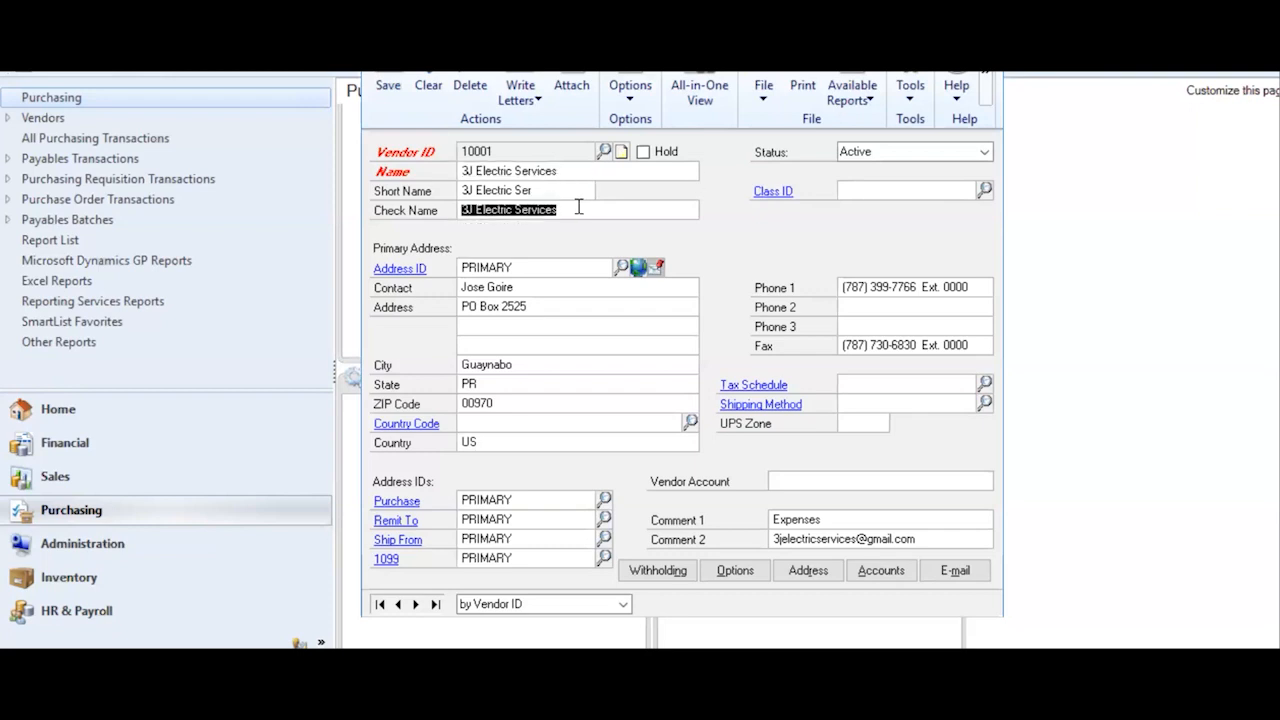
pyautogui.click(850, 188)
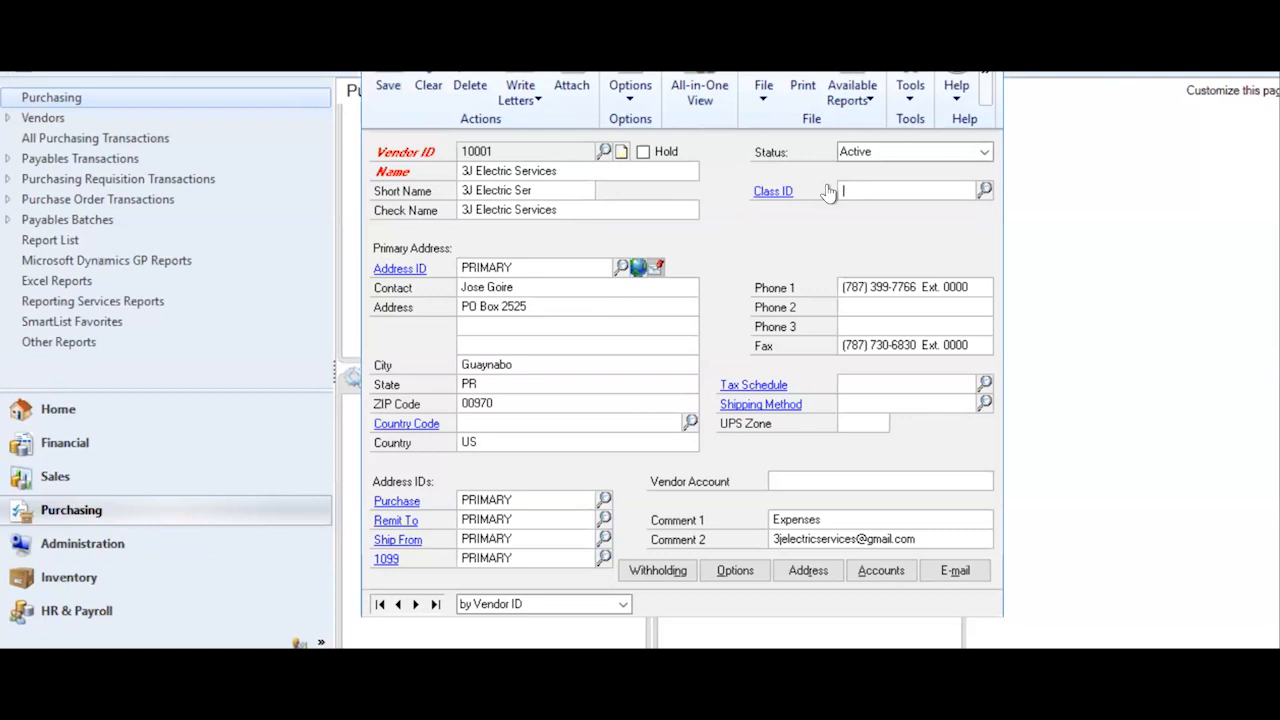
pyautogui.click(736, 571)
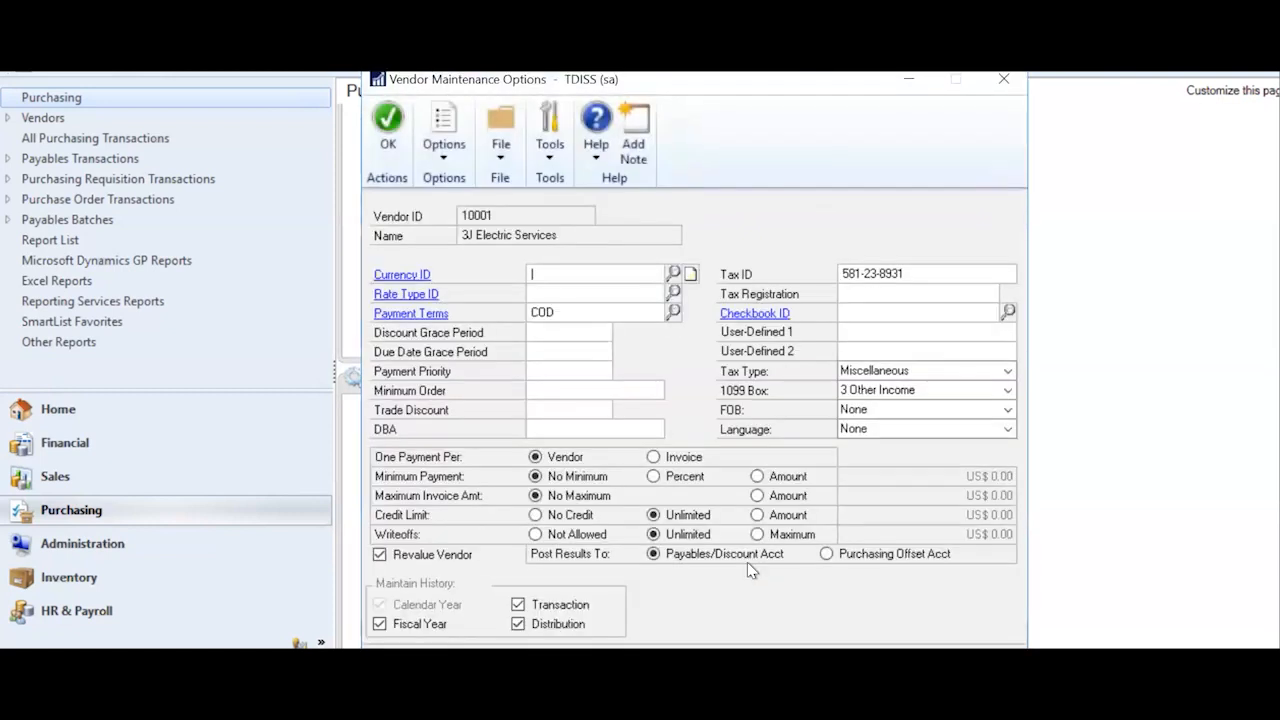
# - Close the Vendor Maintenance Options window for vendor 10001
pyautogui.click(1003, 79)
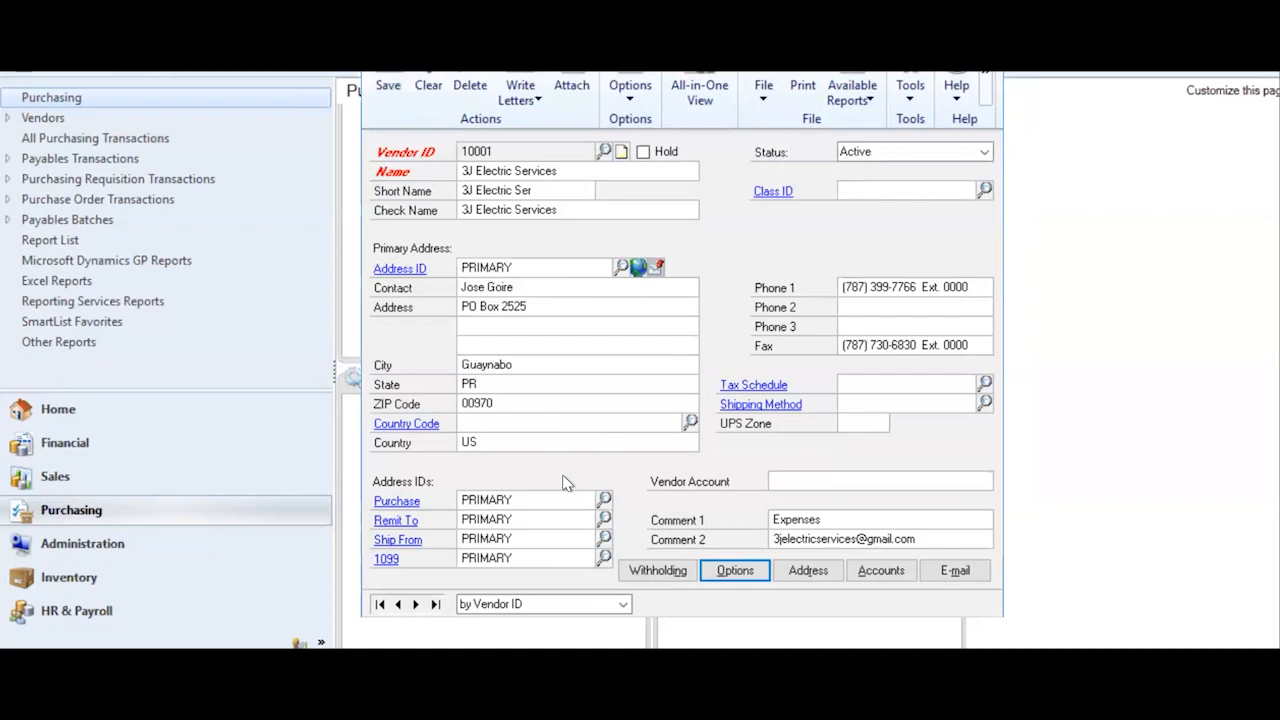
# - Check the Contact field and open the PRIMARY Remit To address record in Guaynabo, PR
pyautogui.click(565, 286)
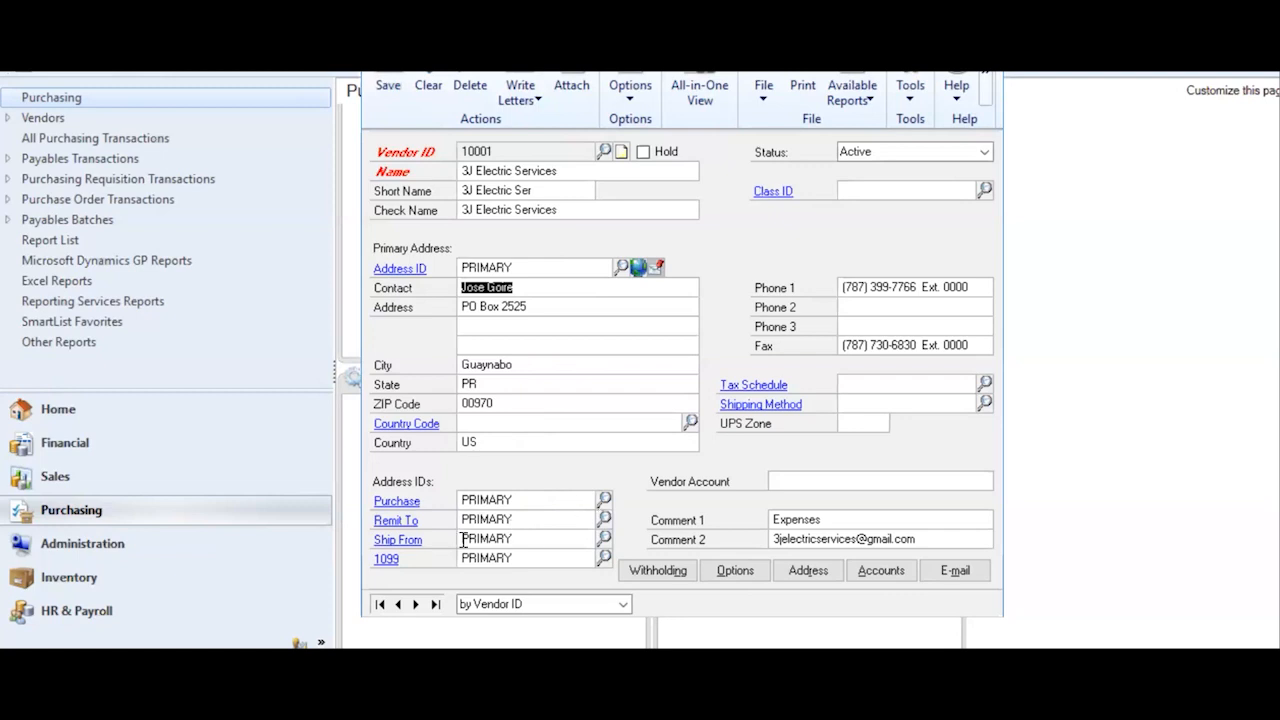
pyautogui.click(410, 522)
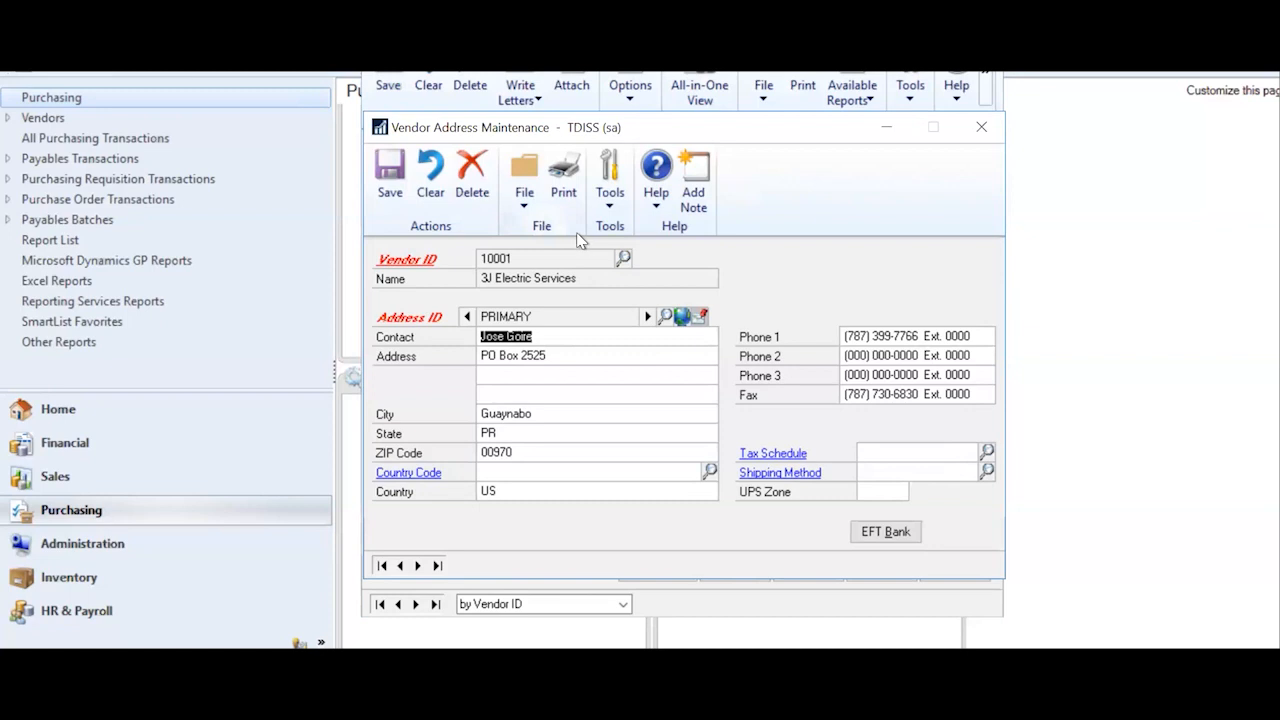
# - Close the address record, check the 1099 address ID, and bring up Tax Schedule Maintenance
pyautogui.click(978, 127)
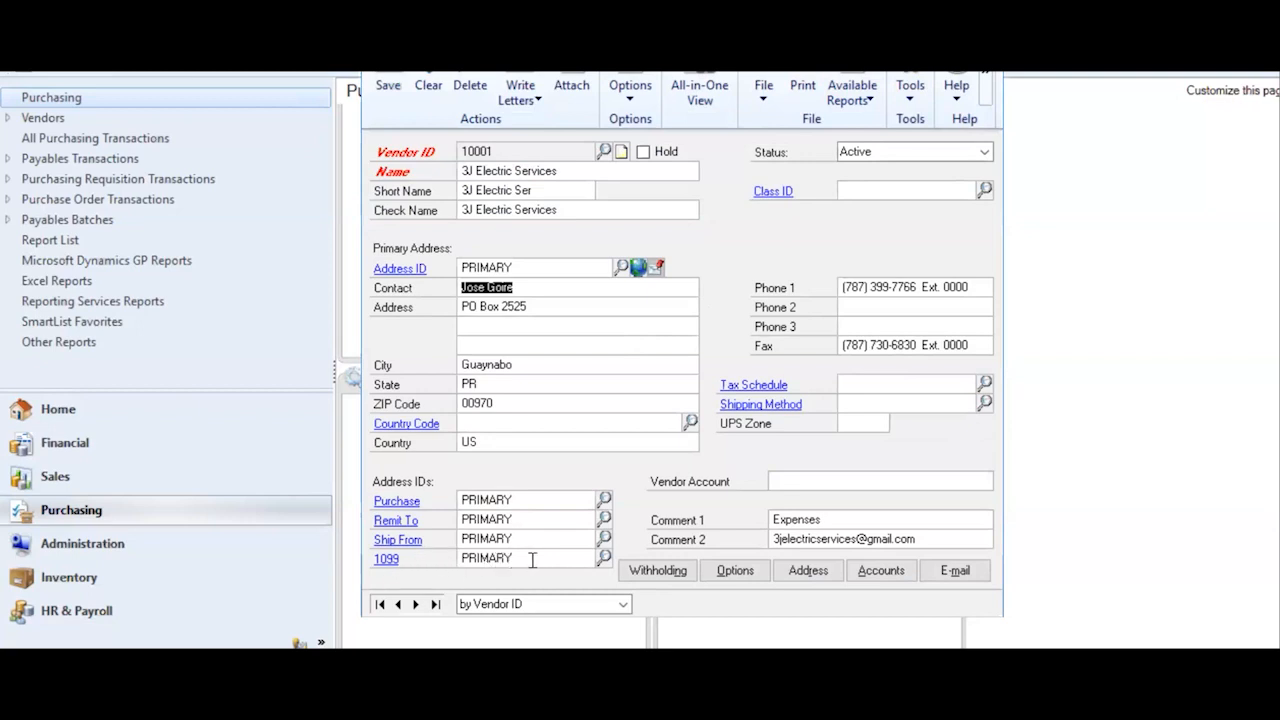
pyautogui.click(554, 556)
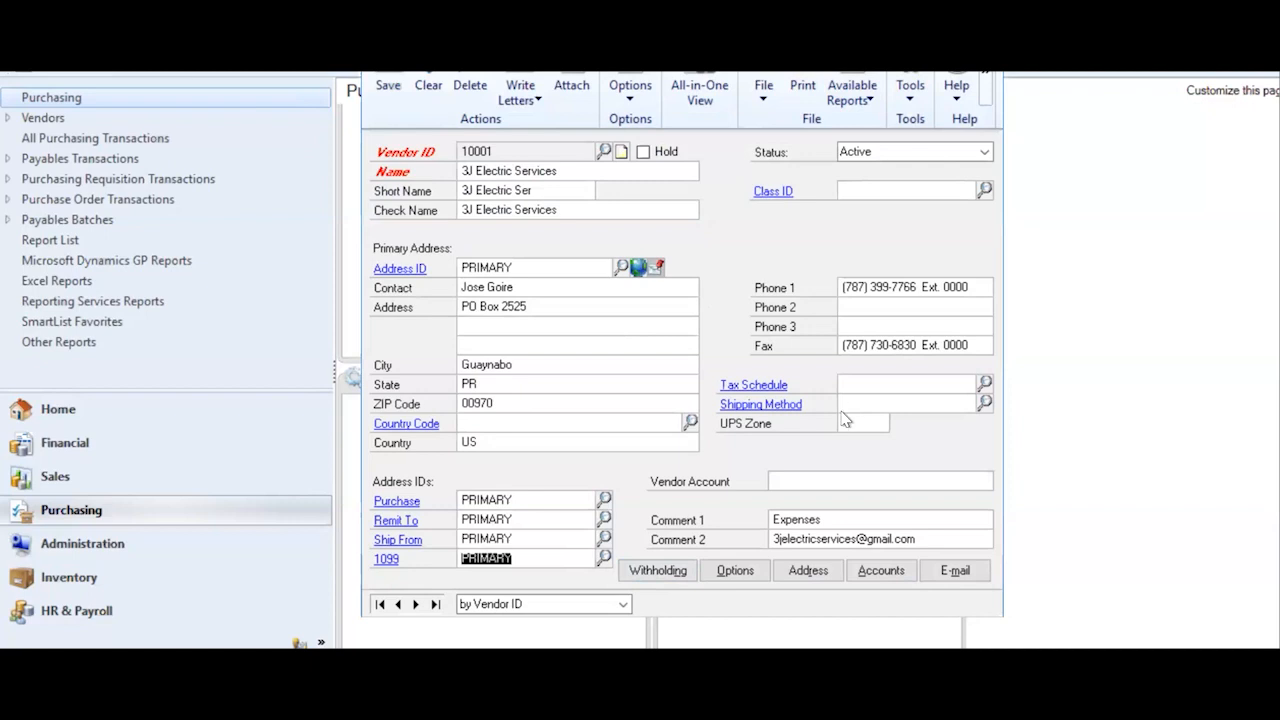
pyautogui.click(774, 390)
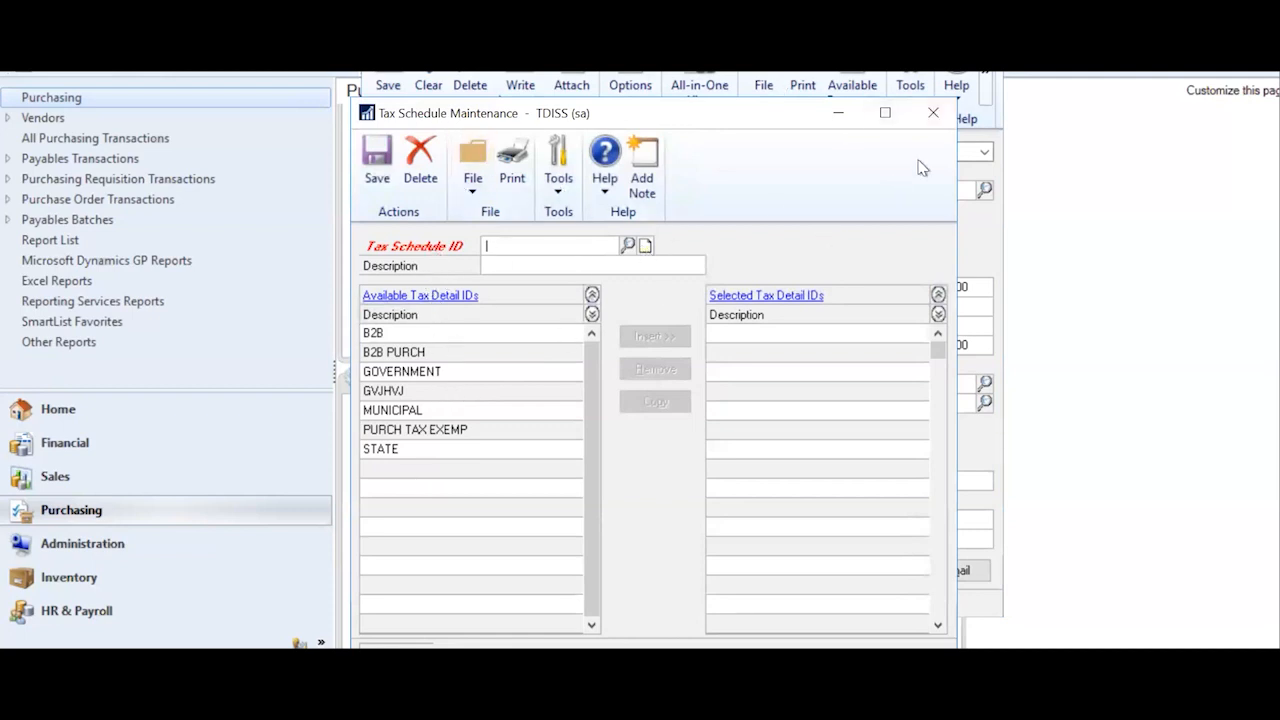
# - Close Tax Schedule Maintenance to return to vendor 10001's card
pyautogui.click(934, 108)
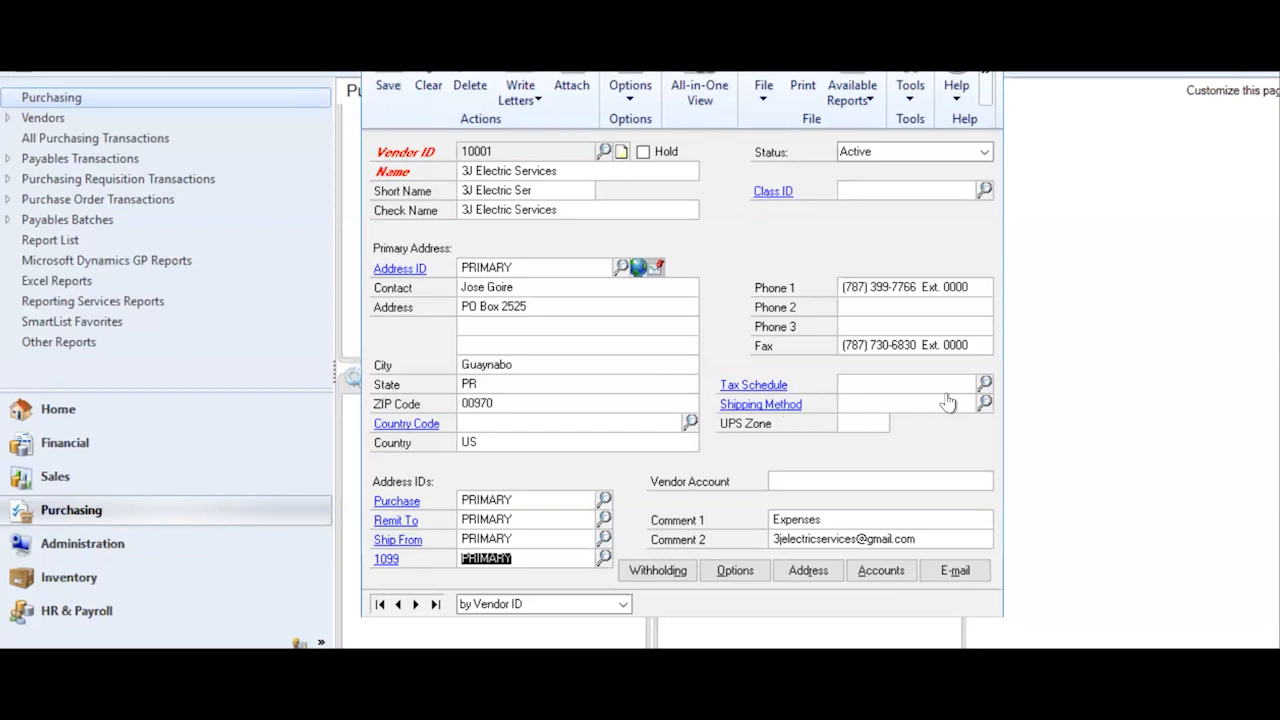
# - Glance at the shipping methods lookup, then bring up a blank Shipping Method Maintenance window
pyautogui.click(985, 401)
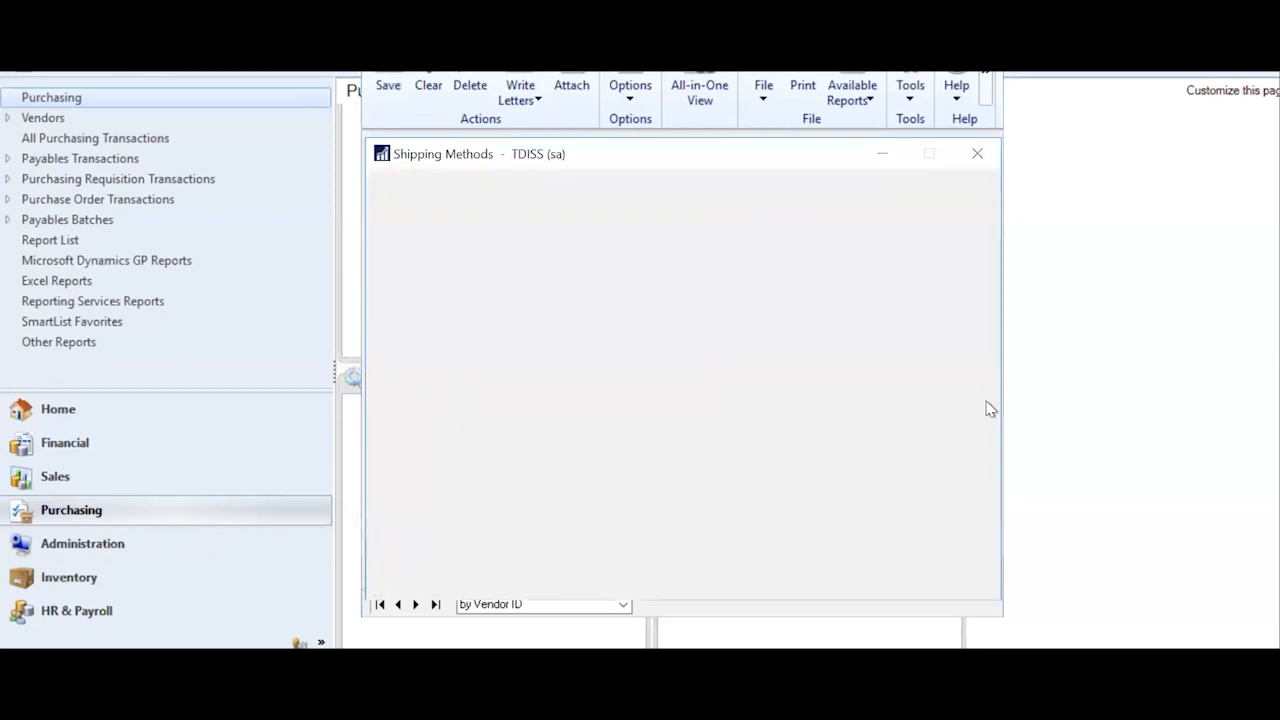
pyautogui.click(986, 163)
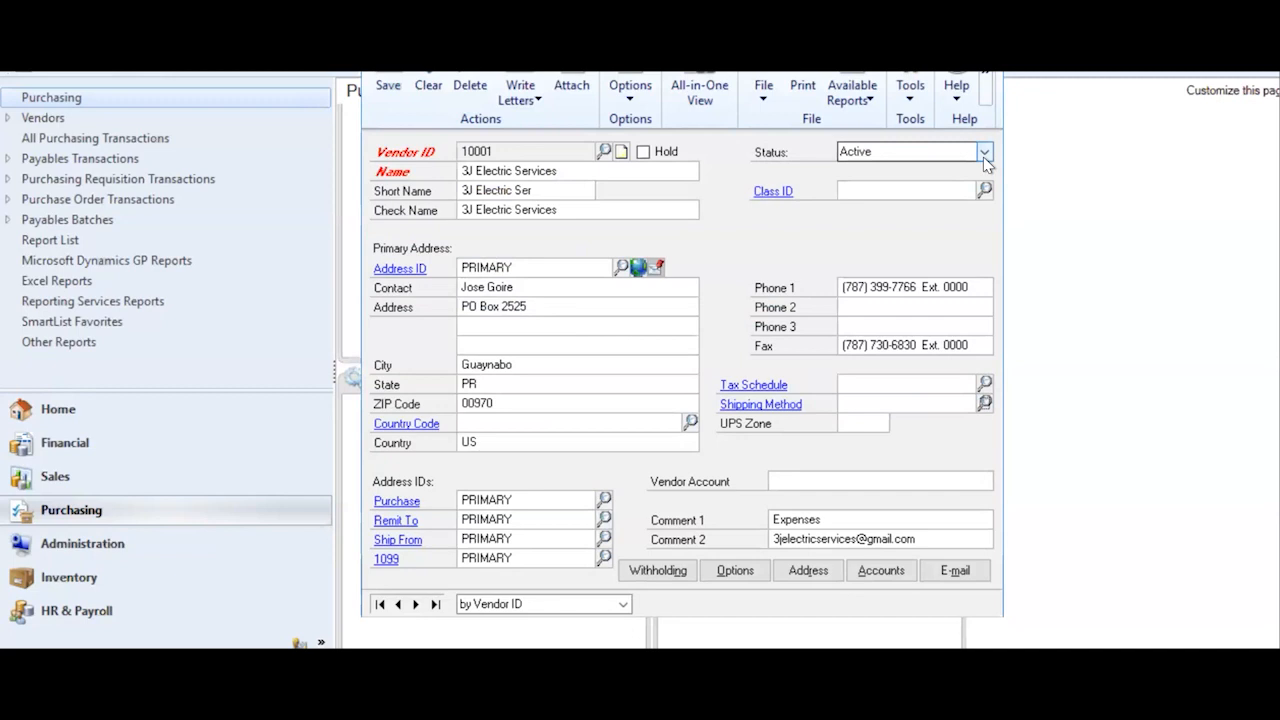
pyautogui.click(803, 408)
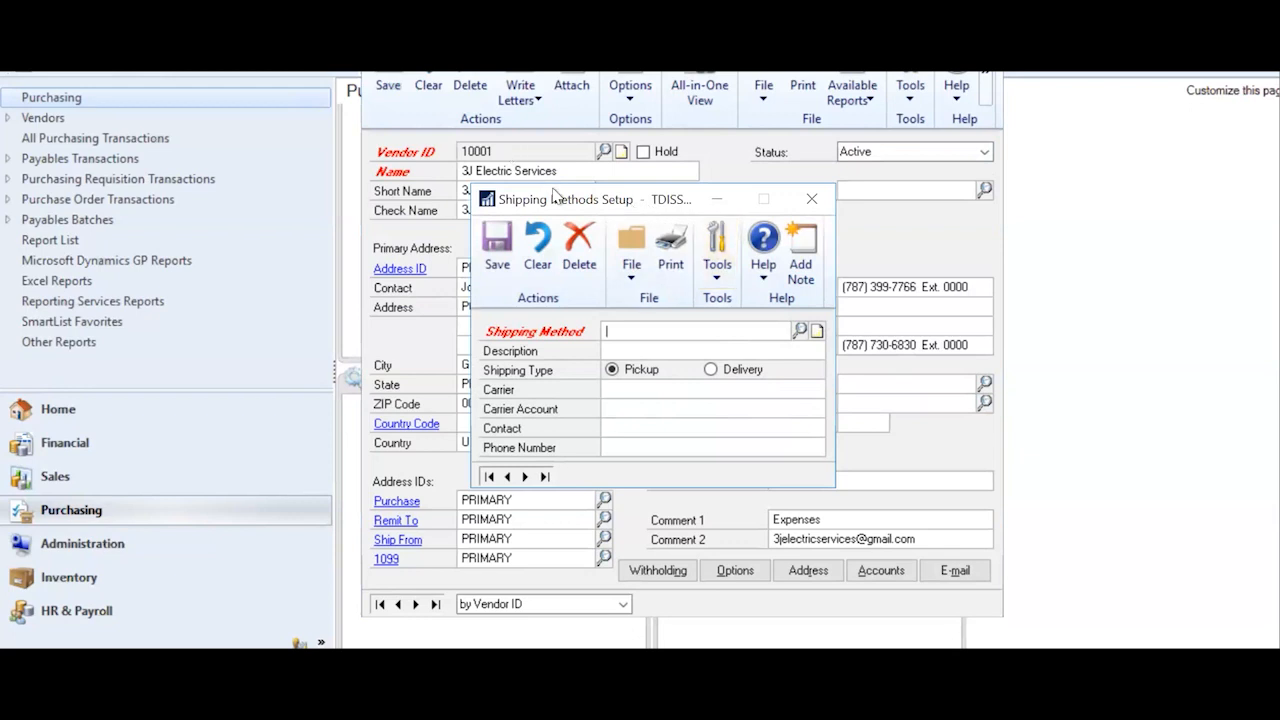
pyautogui.moveTo(560, 198); pyautogui.dragTo(466, 66)
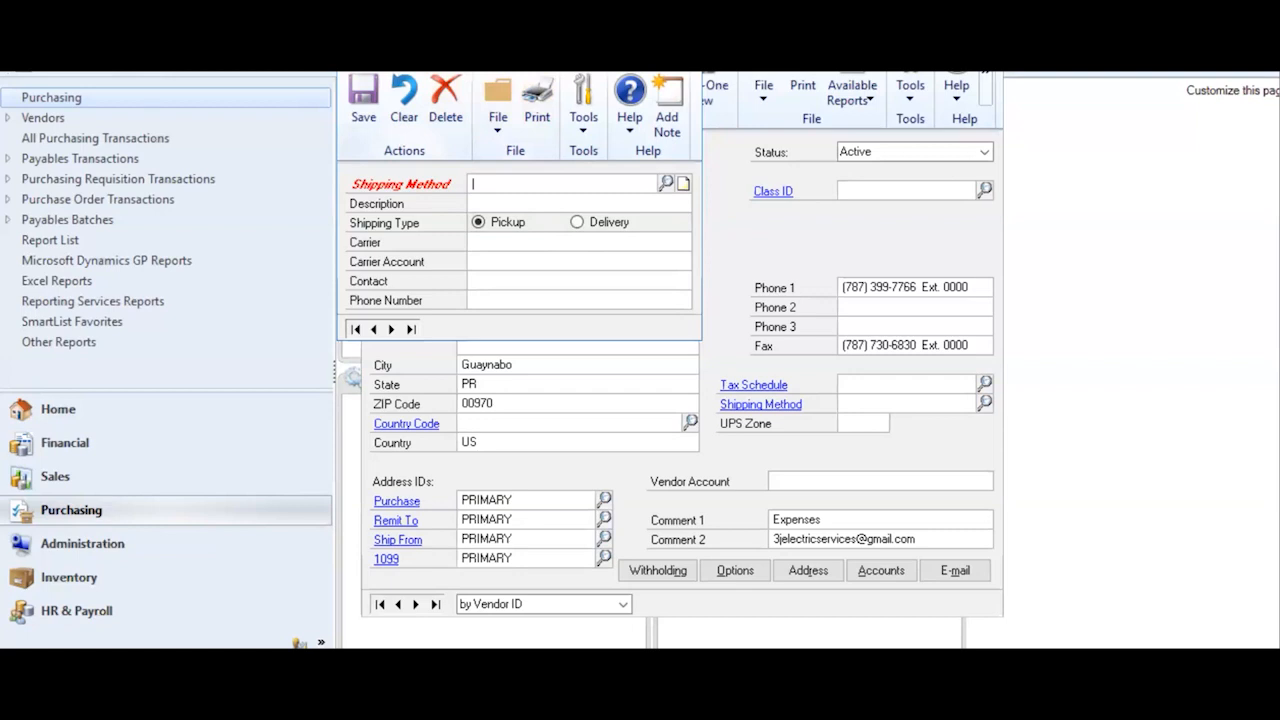
# - Reopen vendor 10001's Options window and enter payment priority 1
pyautogui.click(781, 268)
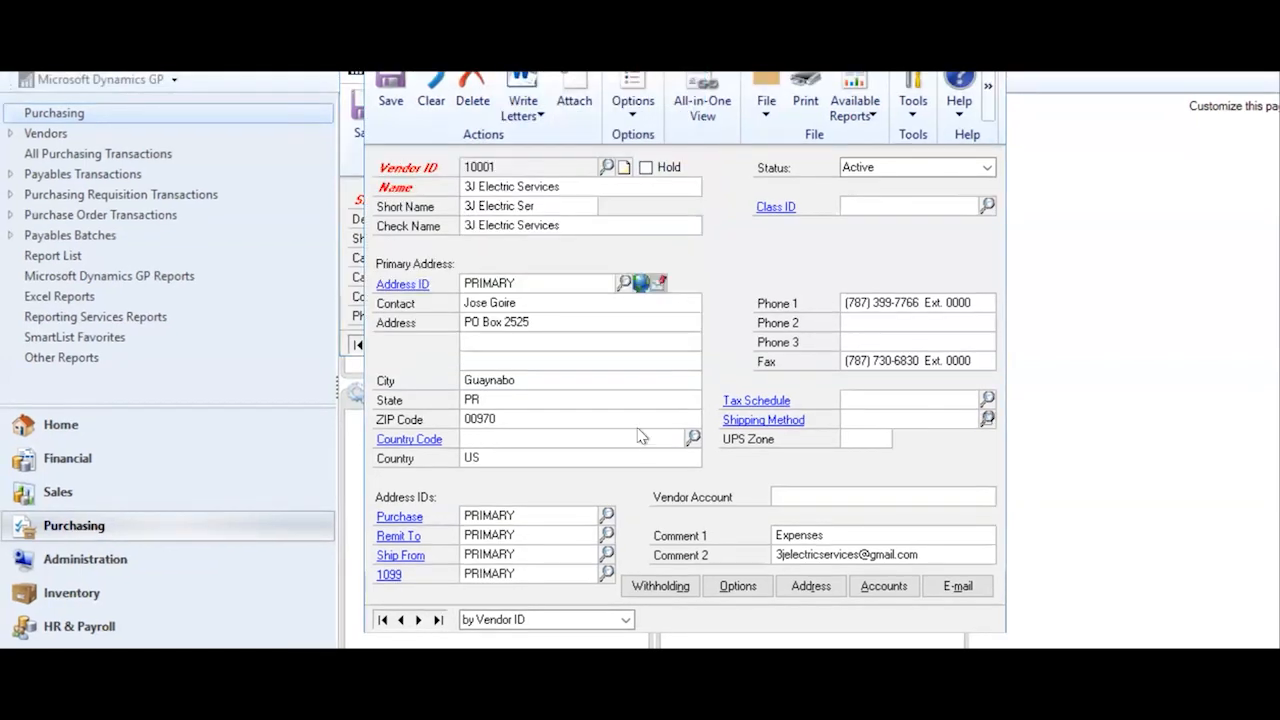
pyautogui.click(739, 587)
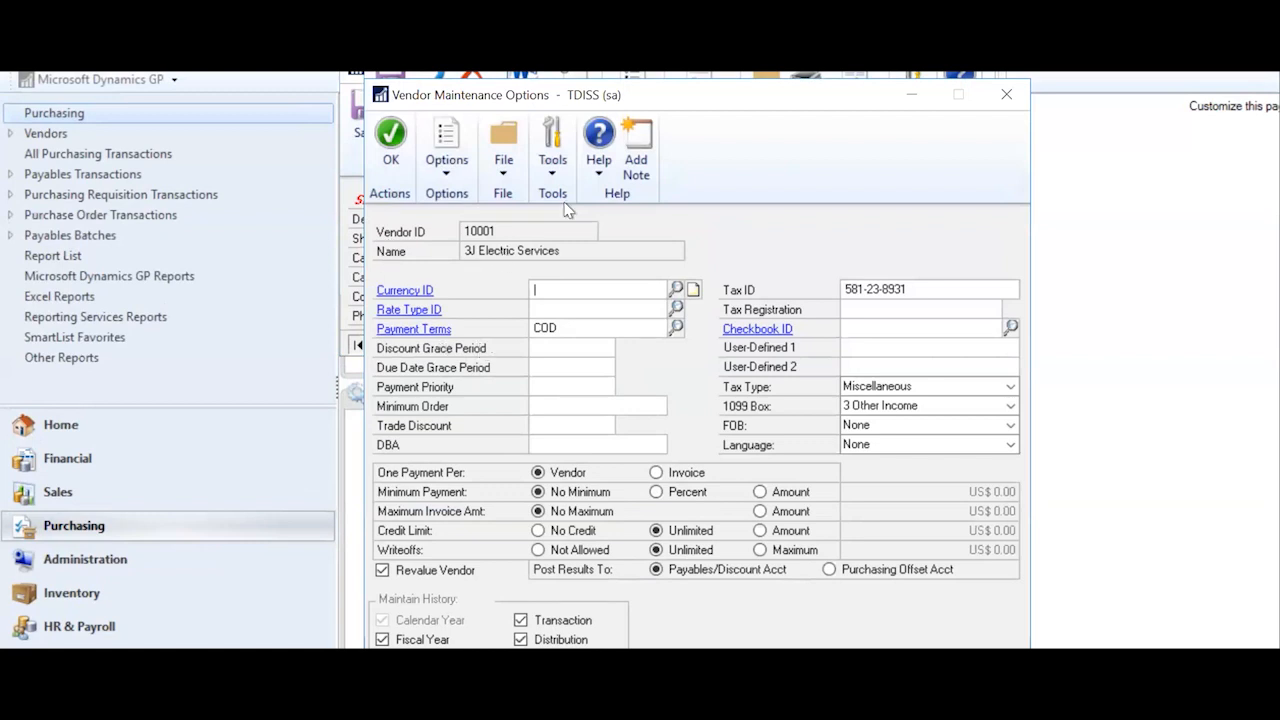
pyautogui.moveTo(688, 102); pyautogui.dragTo(680, 68)
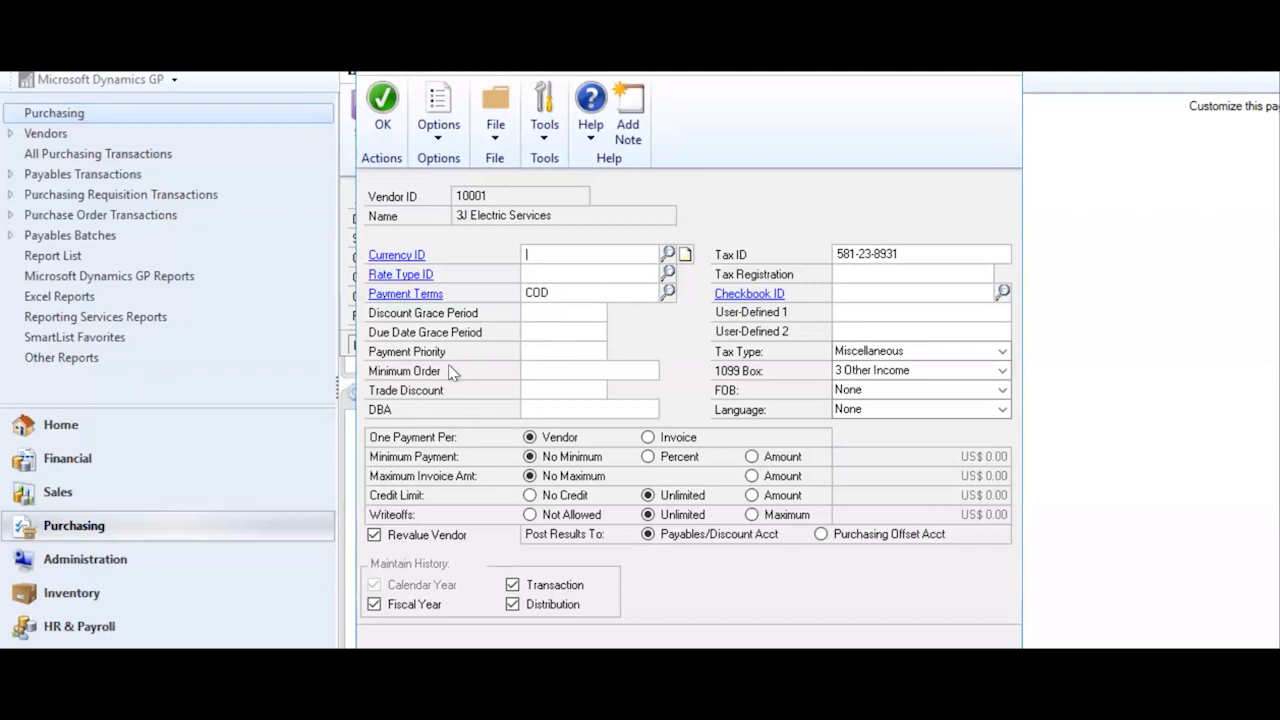
pyautogui.click(524, 350)
pyautogui.write('1')
pyautogui.click(955, 247)
pyautogui.click(1002, 352)
pyautogui.click(1003, 353)
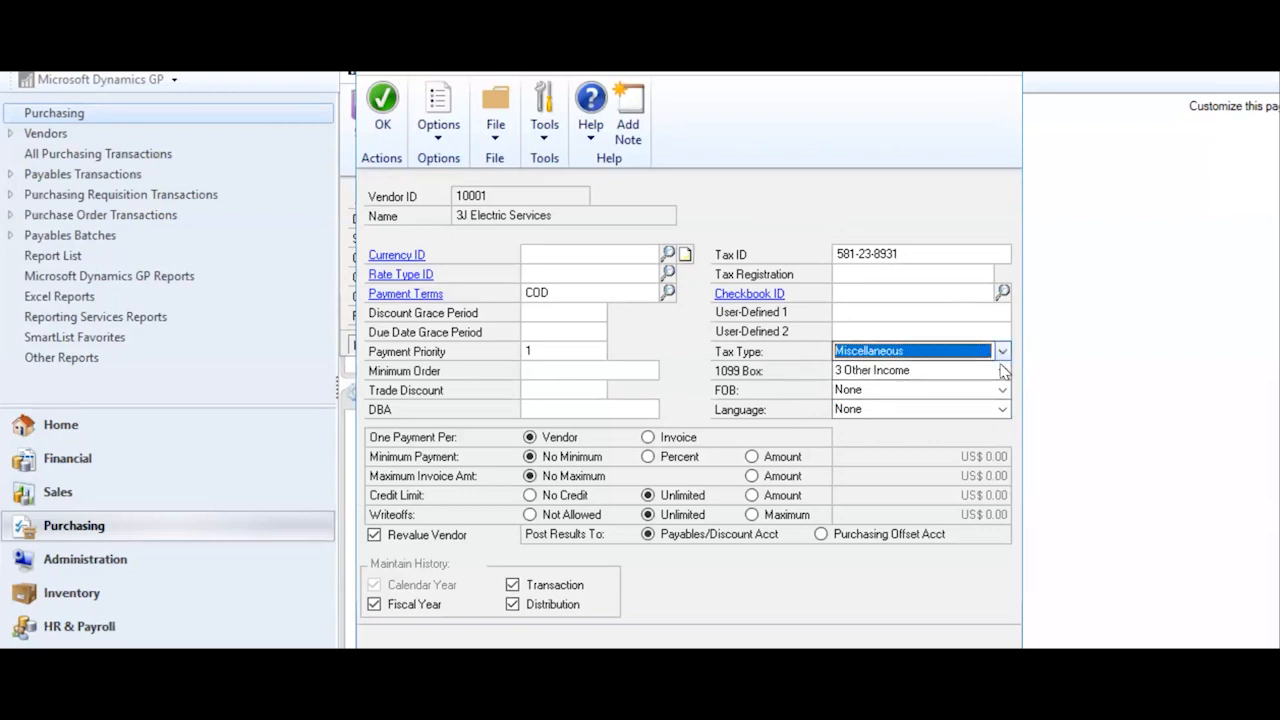
pyautogui.click(1003, 372)
pyautogui.click(1003, 372)
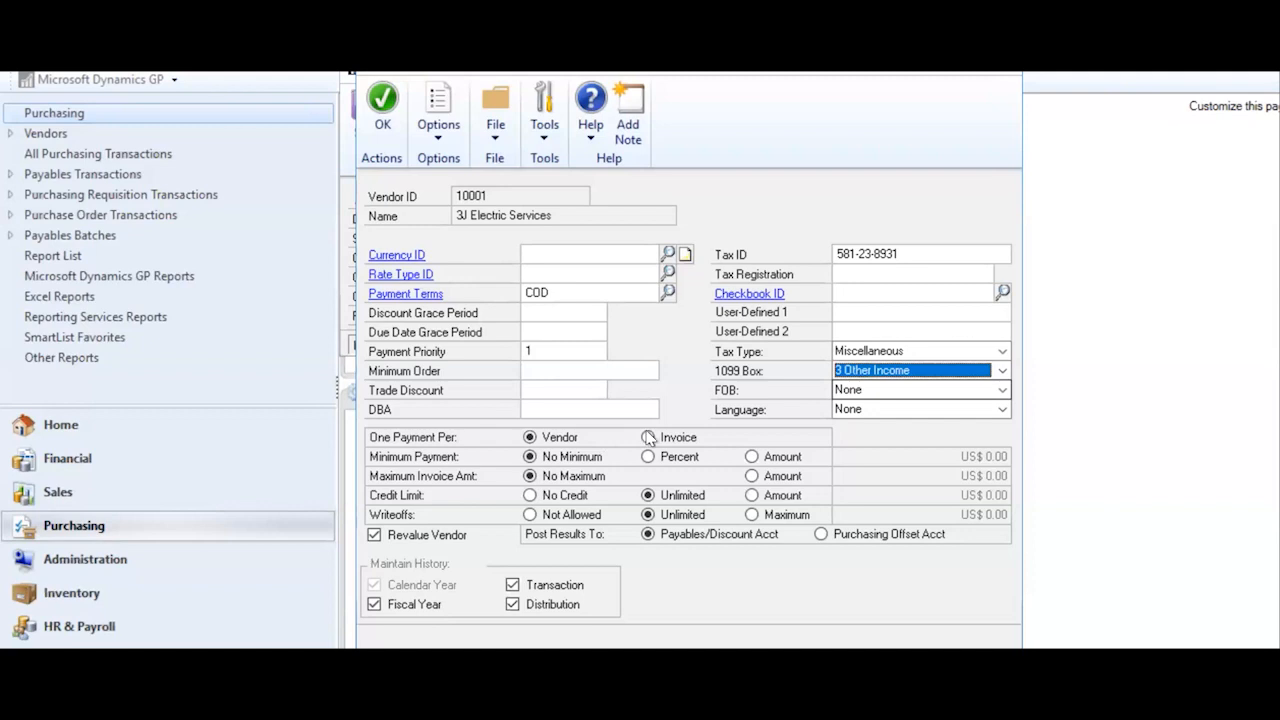
pyautogui.click(649, 438)
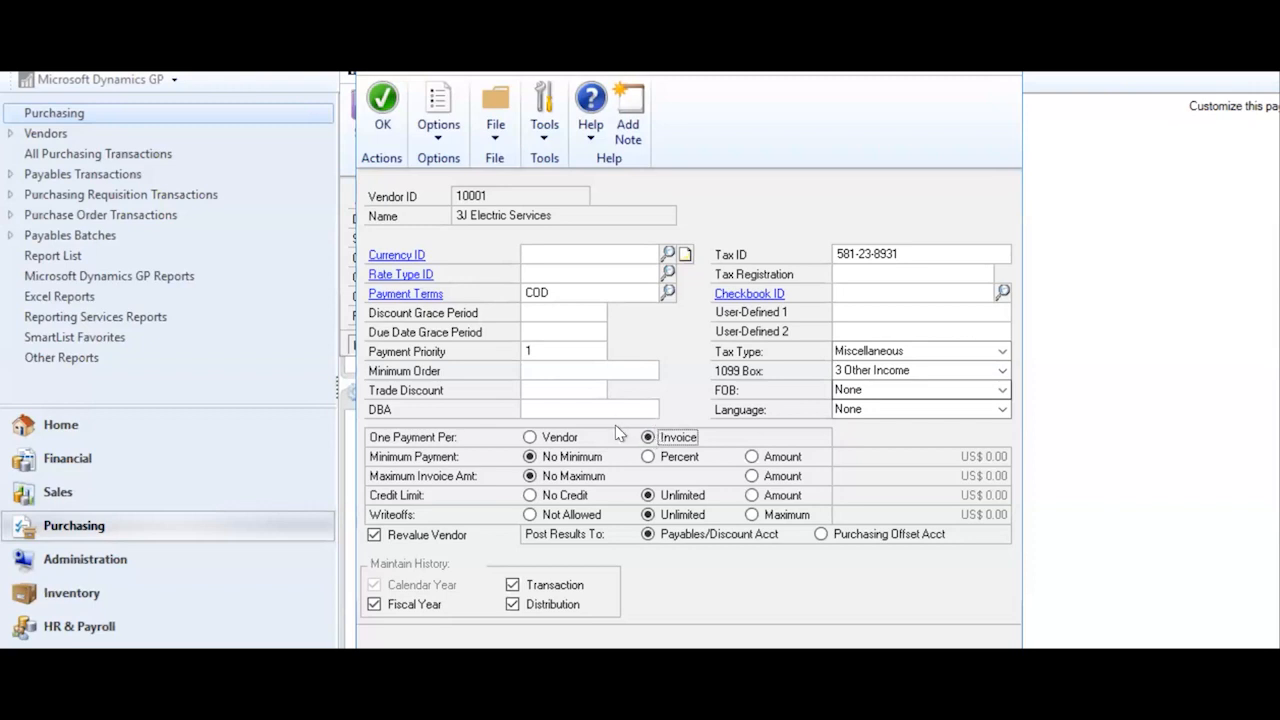
pyautogui.click(531, 439)
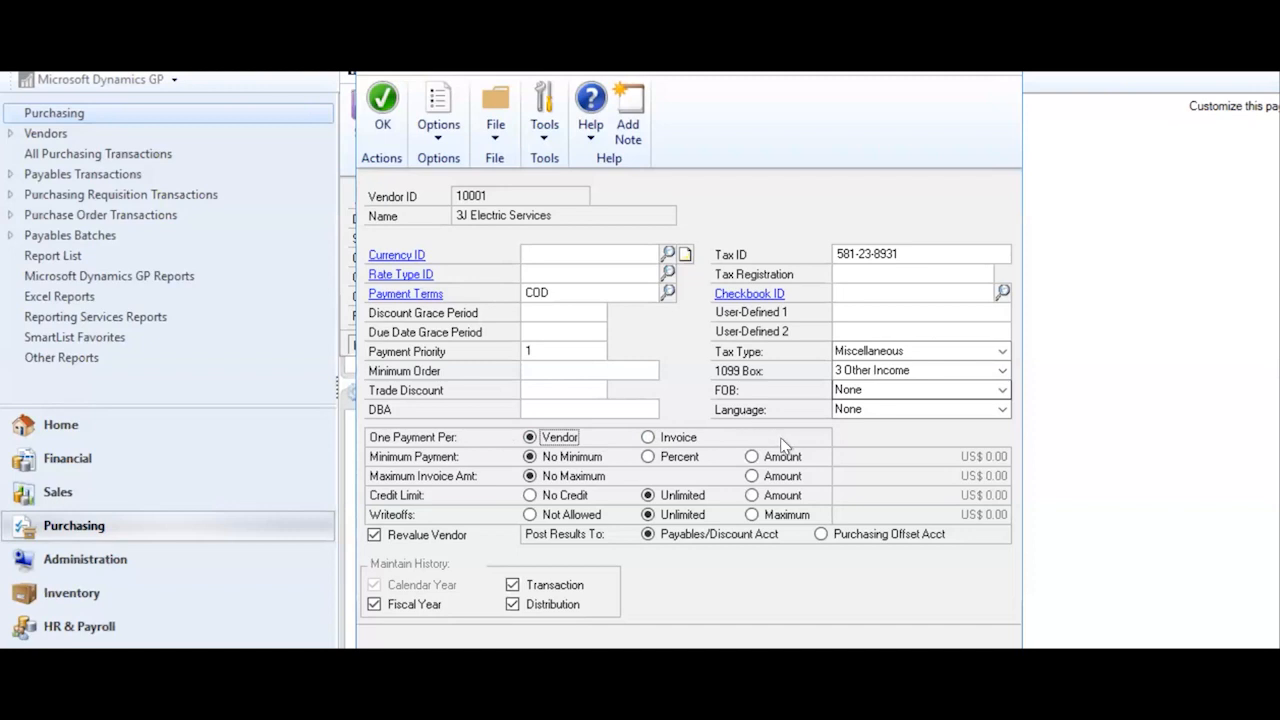
pyautogui.click(752, 457)
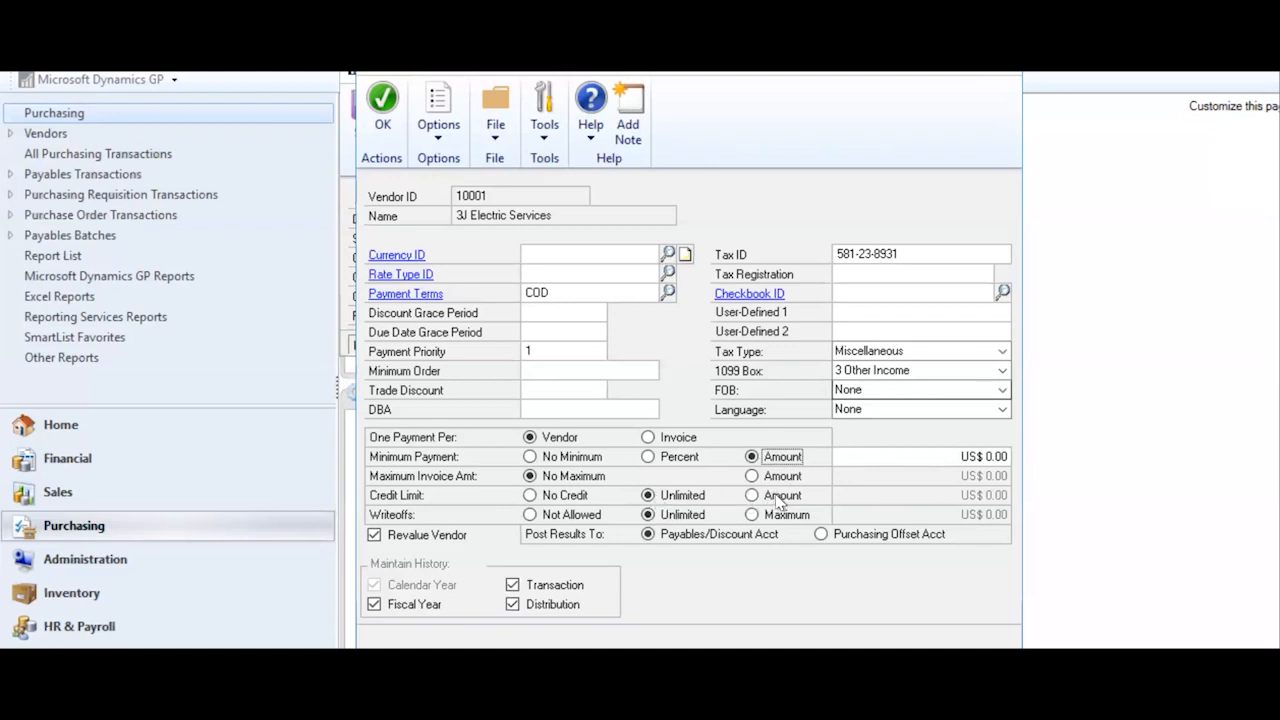
pyautogui.click(529, 457)
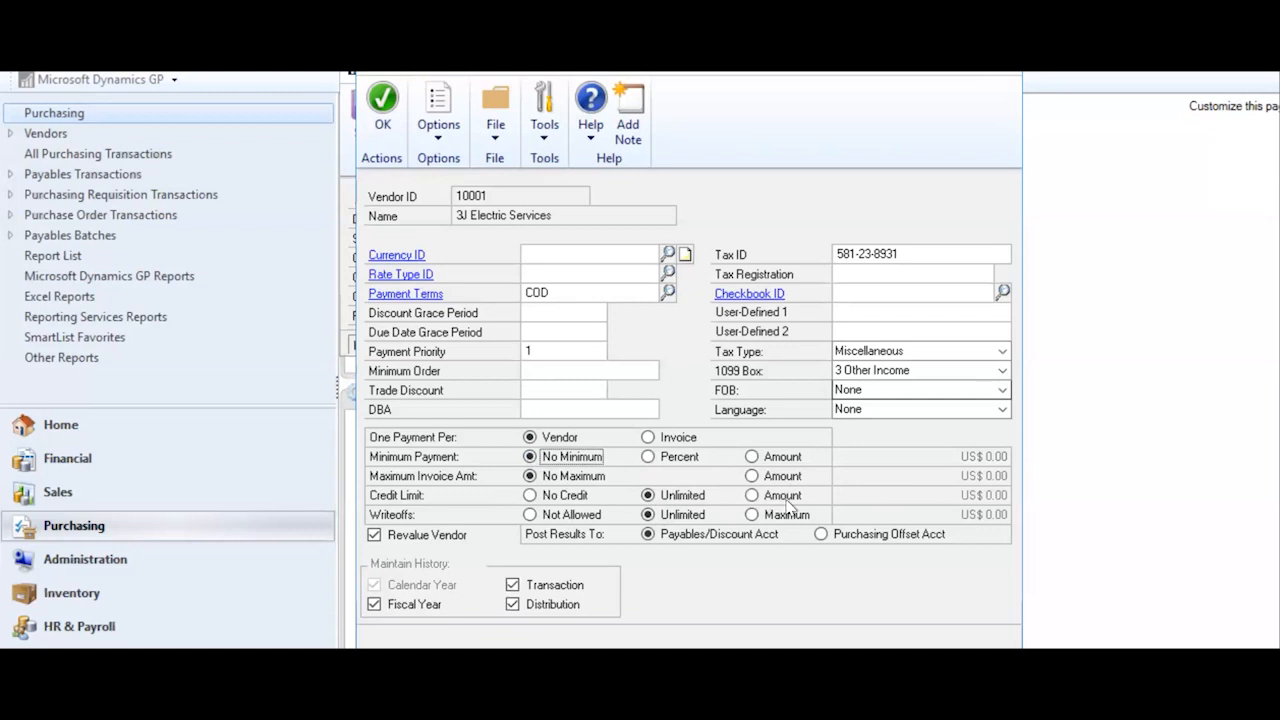
pyautogui.click(382, 122)
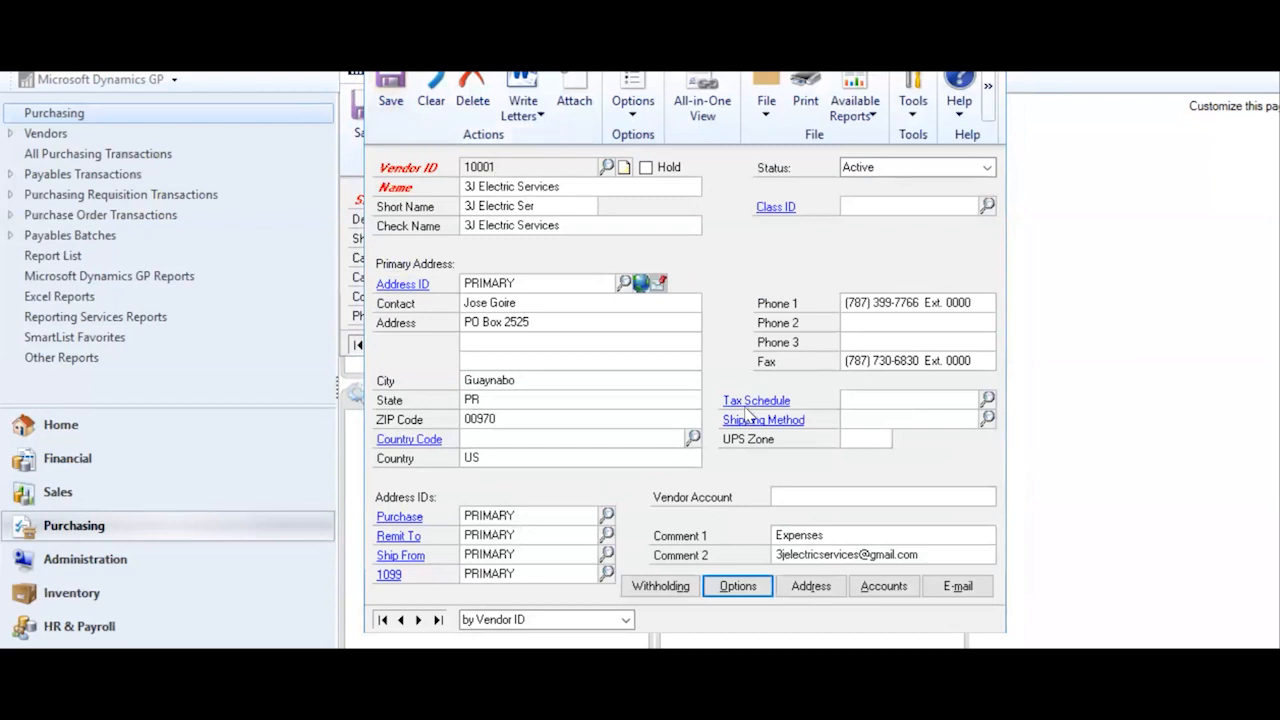
pyautogui.click(897, 592)
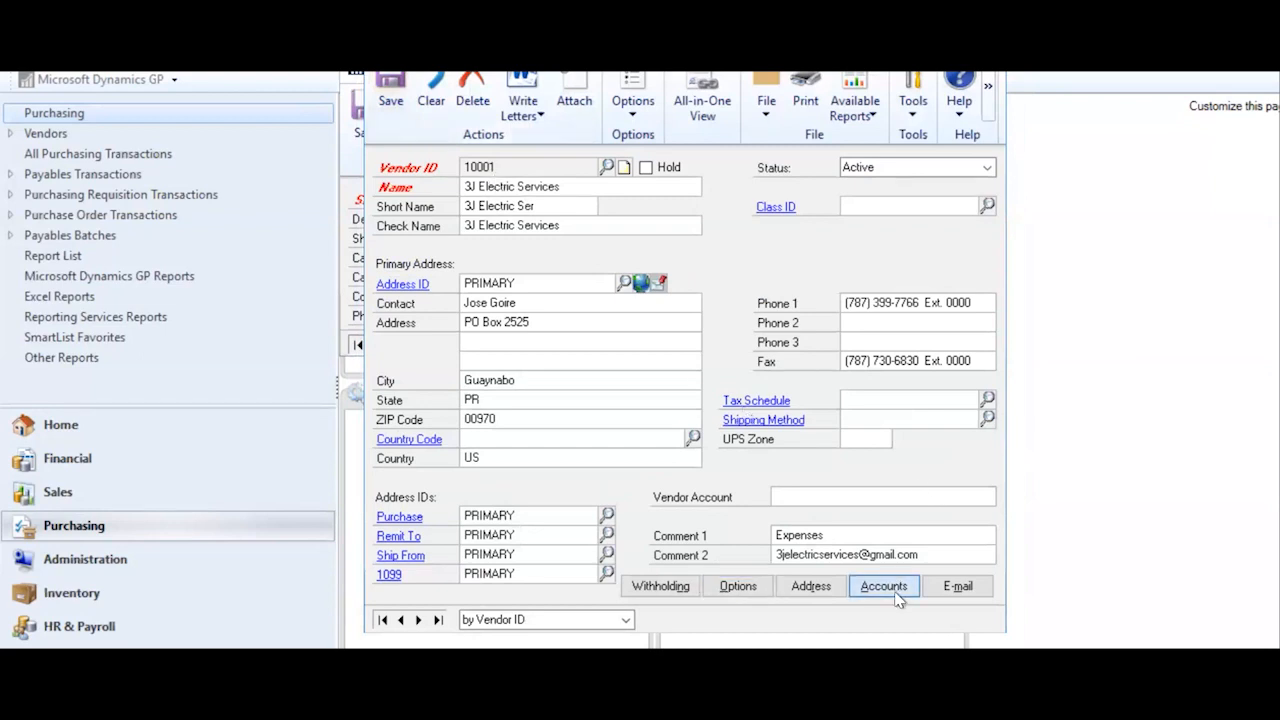
pyautogui.moveTo(782, 163); pyautogui.dragTo(794, 75)
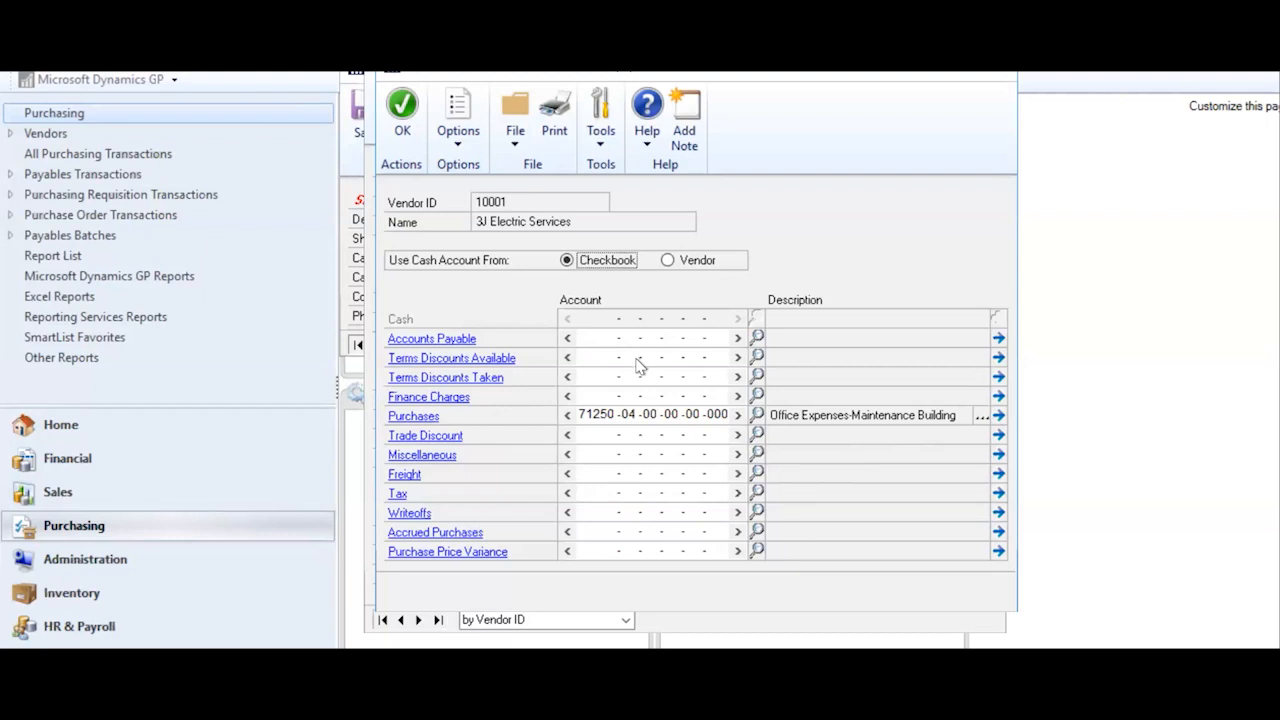
pyautogui.click(398, 118)
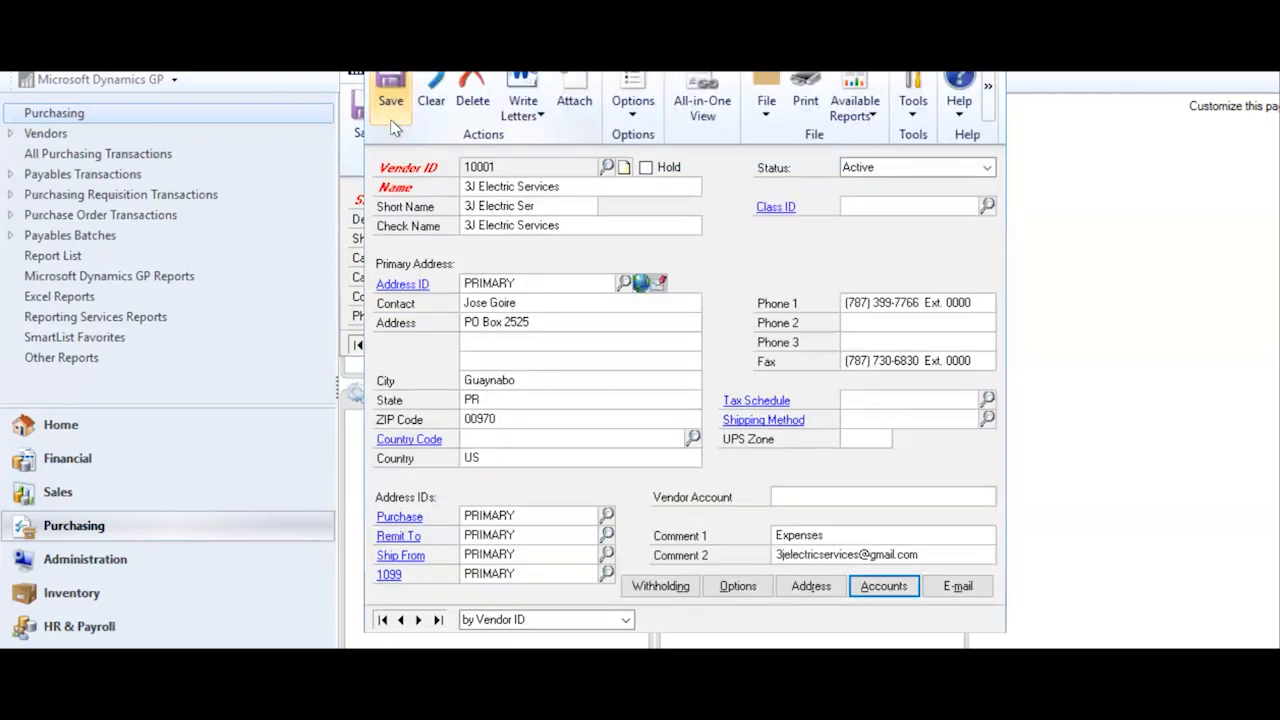
# - Bring up vendor 10001's e-mail options and toggle sending forms by e-mail on, then back off
pyautogui.click(958, 588)
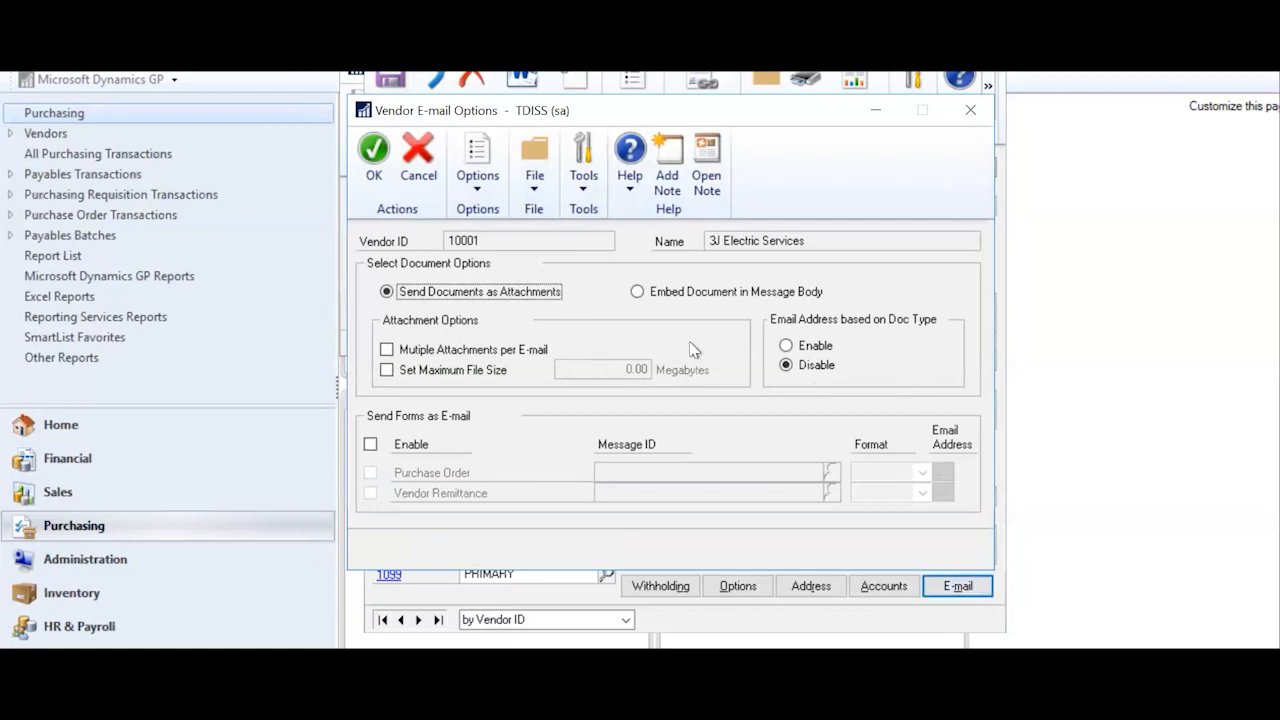
pyautogui.moveTo(709, 101); pyautogui.dragTo(709, 58)
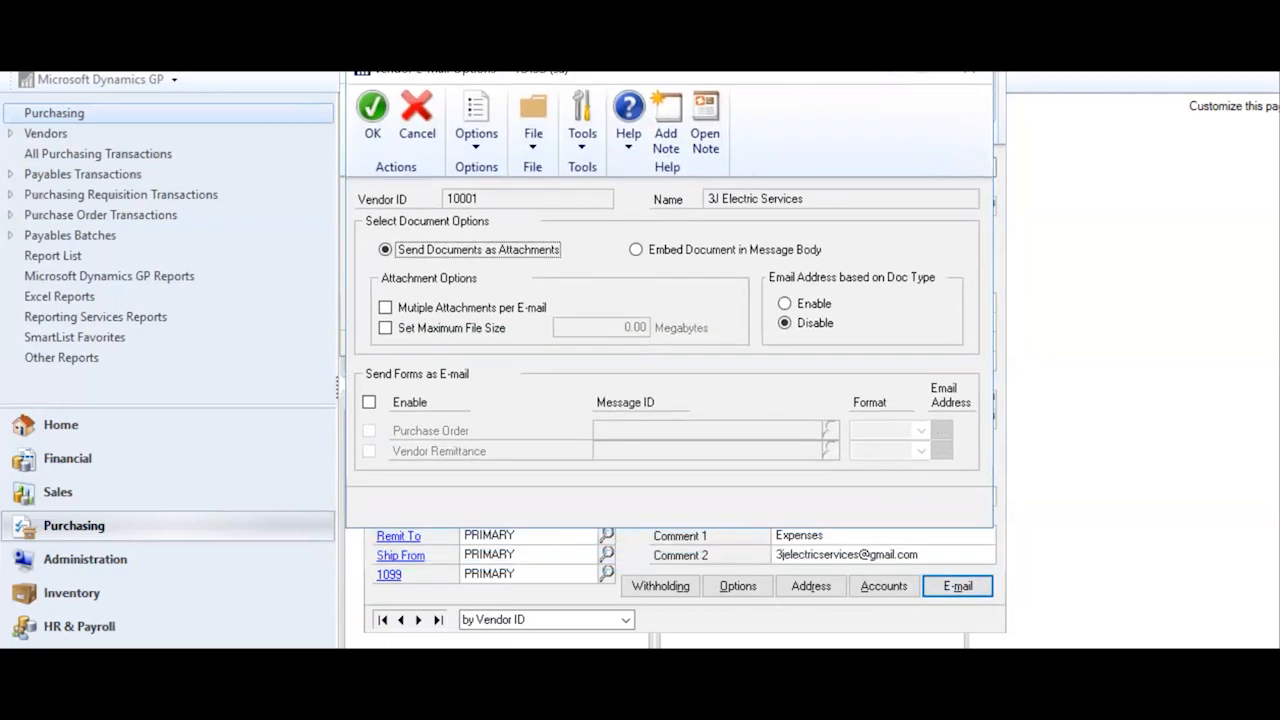
pyautogui.click(369, 403)
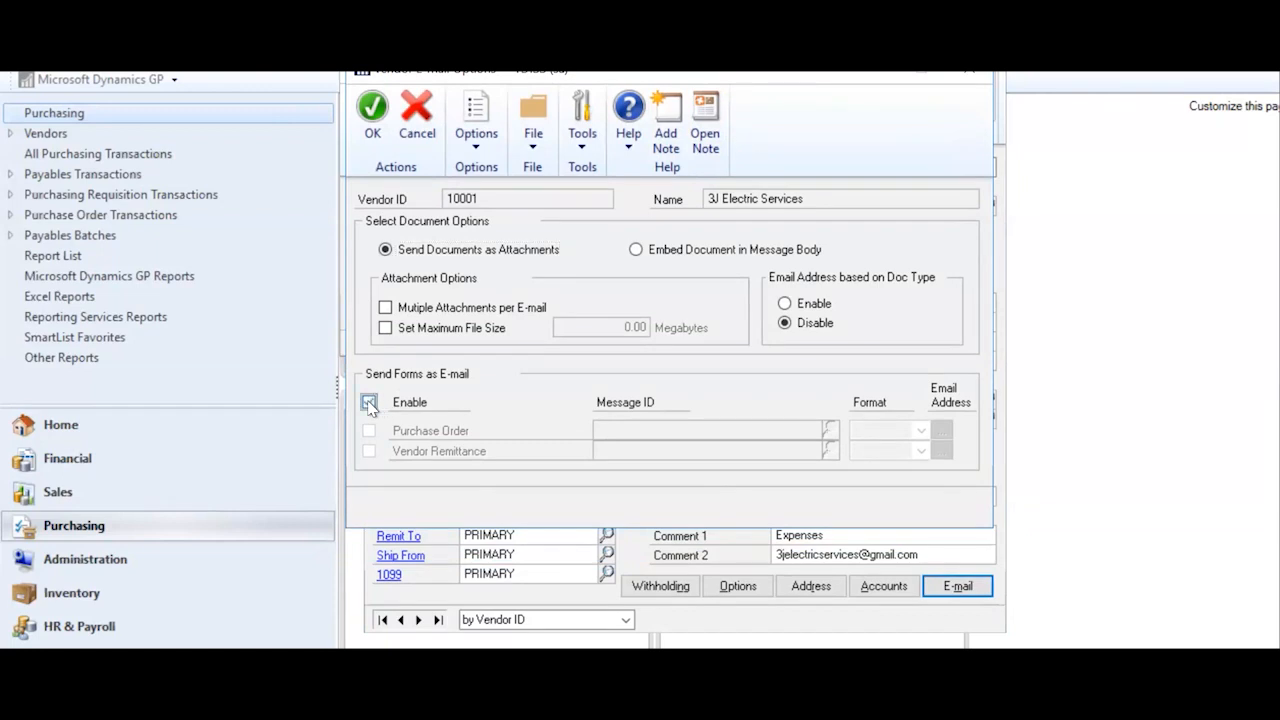
pyautogui.click(369, 403)
# - Close the e-mail options and the vendor card, discarding unsaved changes
pyautogui.click(369, 117)
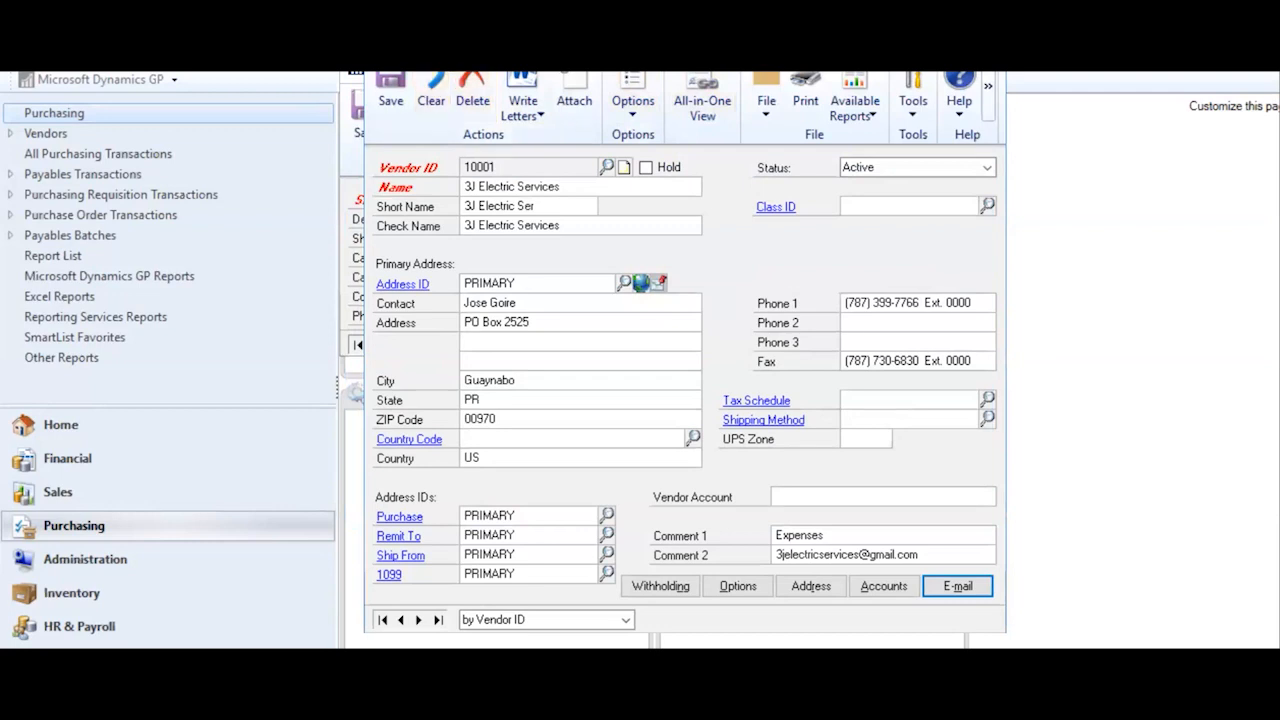
pyautogui.click(985, 47)
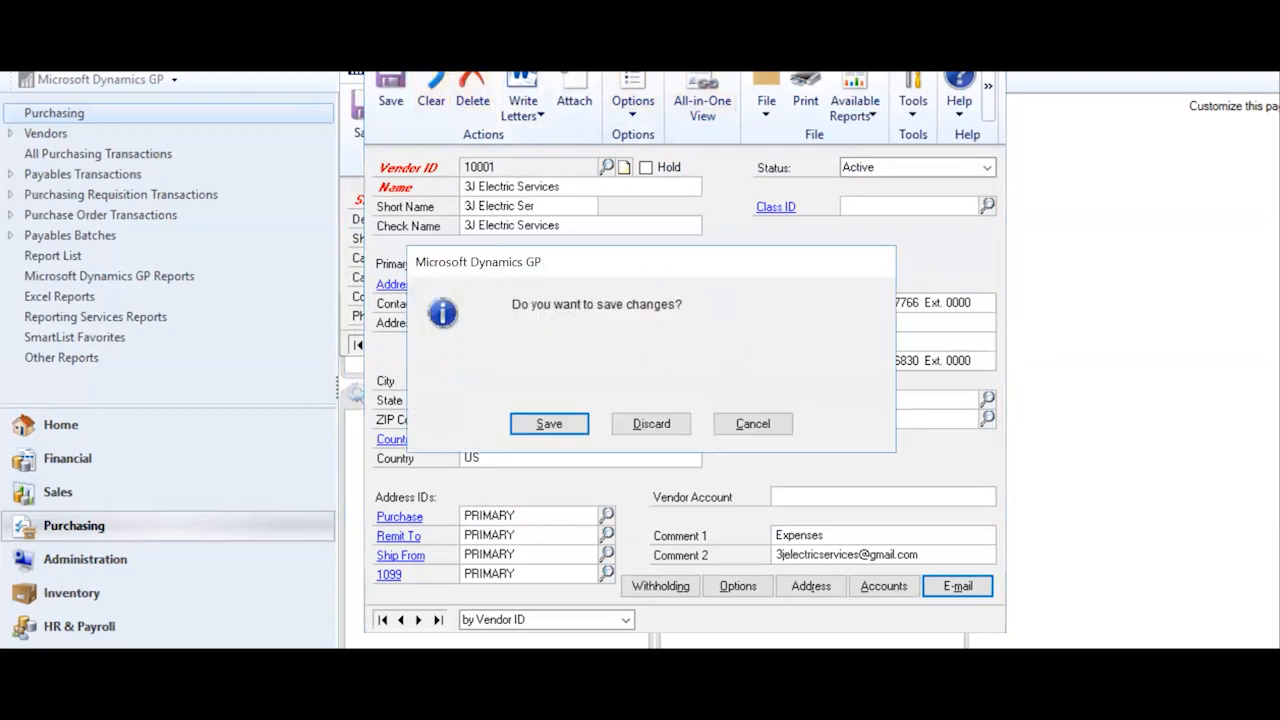
pyautogui.click(652, 424)
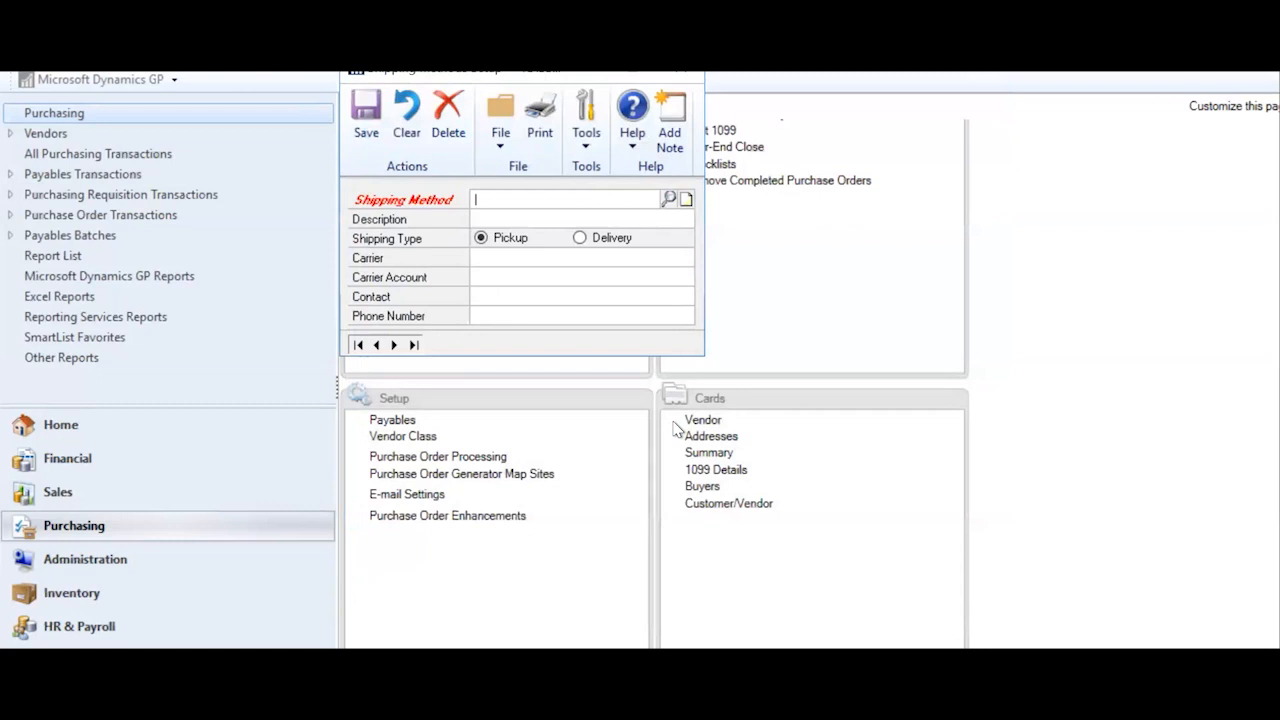
# - Close the Shipping Method Setup window to get back to the Purchasing page
pyautogui.click(688, 78)
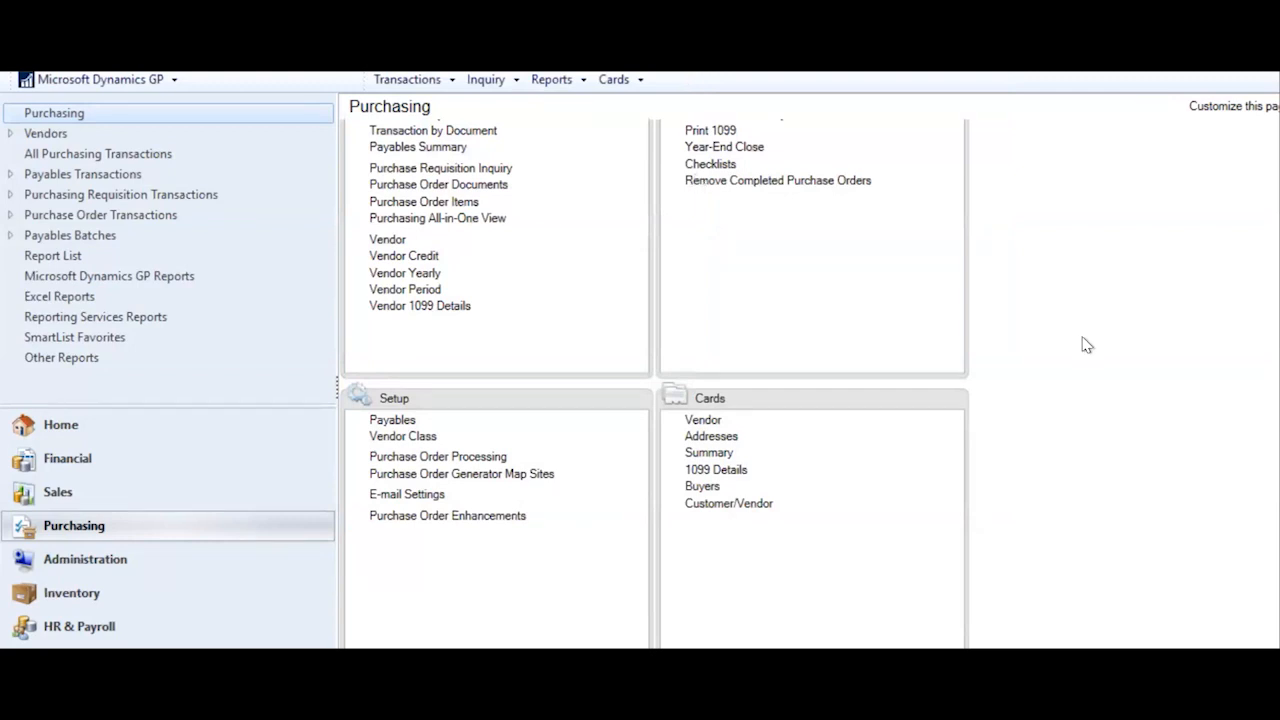
pyautogui.moveTo(901, 452)
pyautogui.click(716, 506)
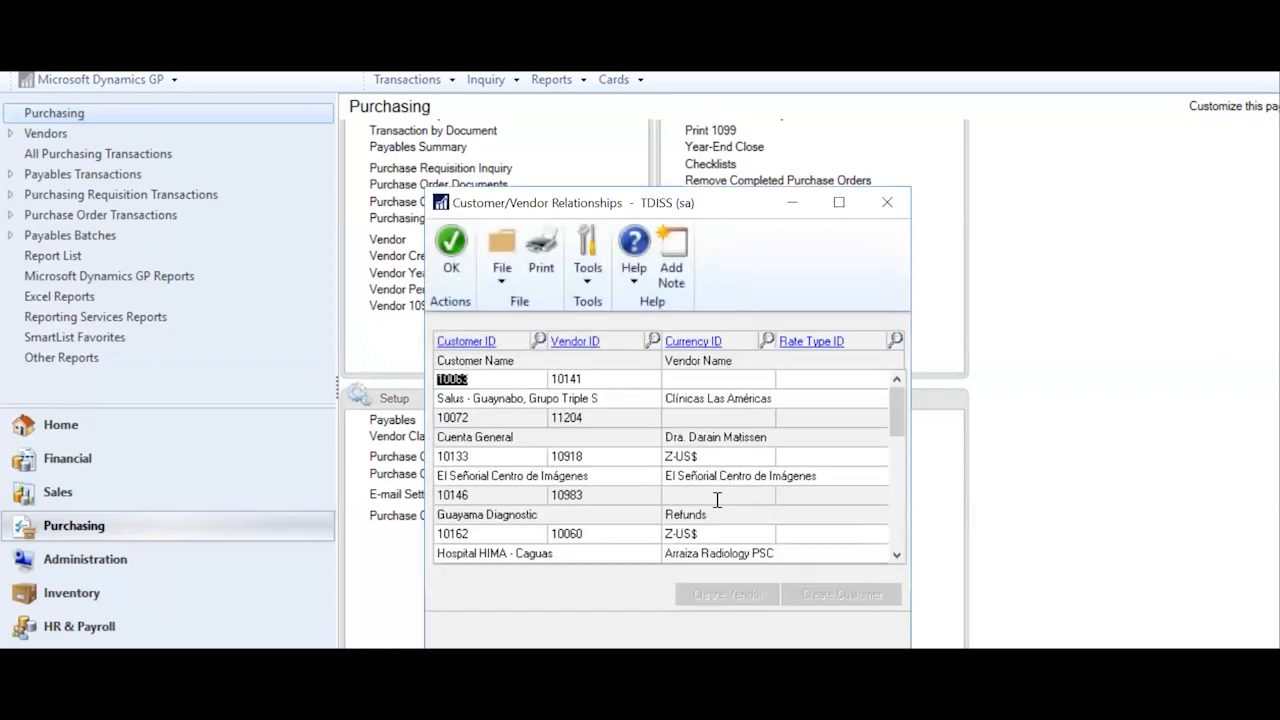
pyautogui.moveTo(730, 208); pyautogui.dragTo(879, 82)
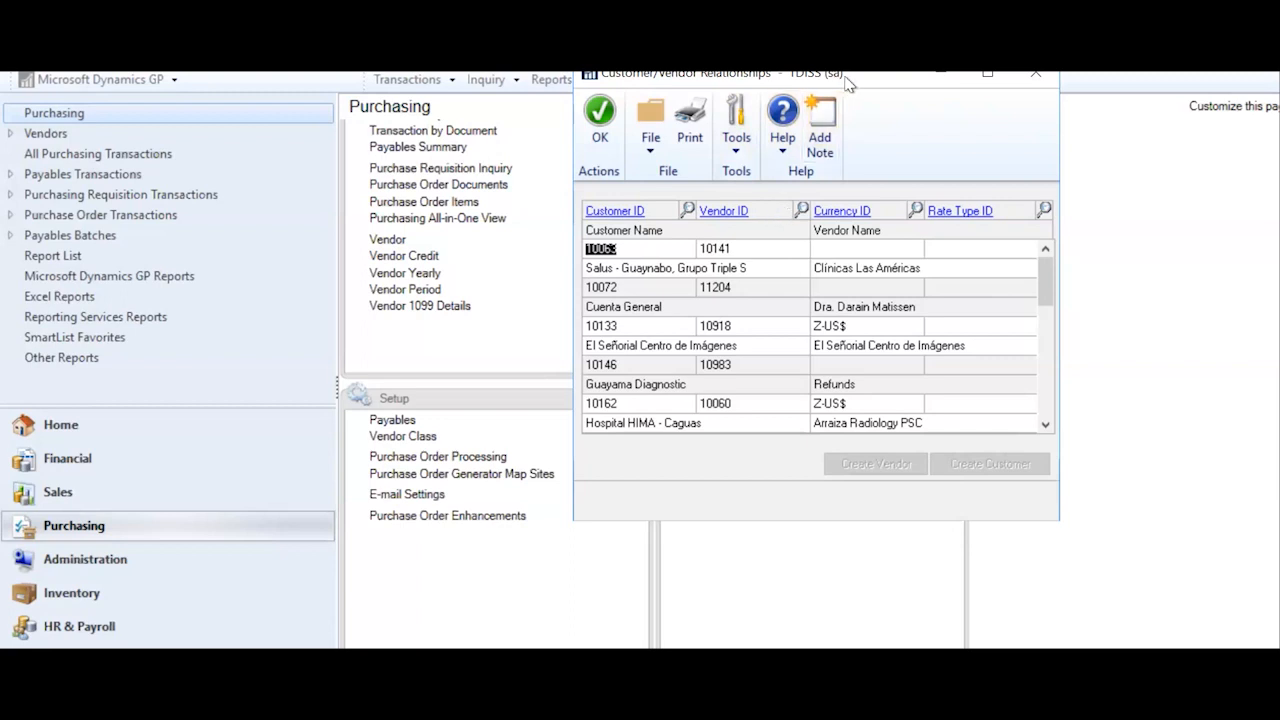
pyautogui.moveTo(847, 84); pyautogui.dragTo(843, 77)
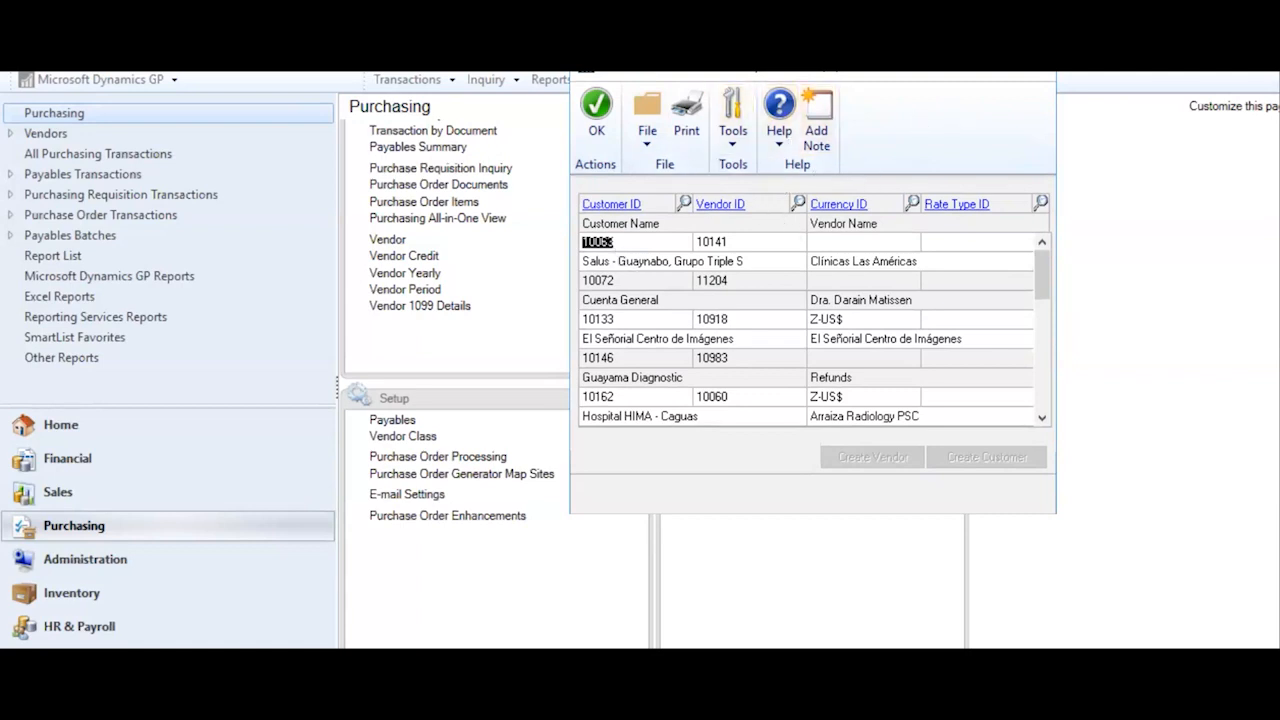
pyautogui.click(596, 110)
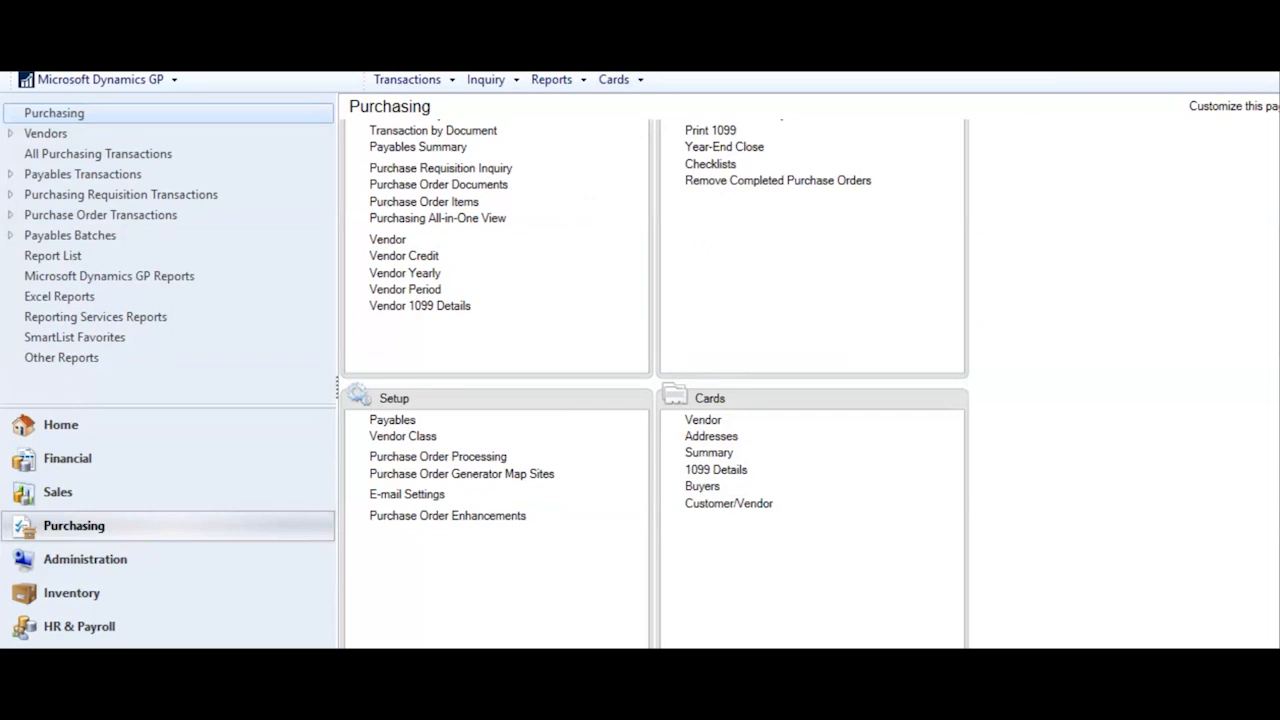
# - Scroll the Purchasing page's Transactions list until Transaction Entry comes into view
pyautogui.scroll(6, 650, 380)
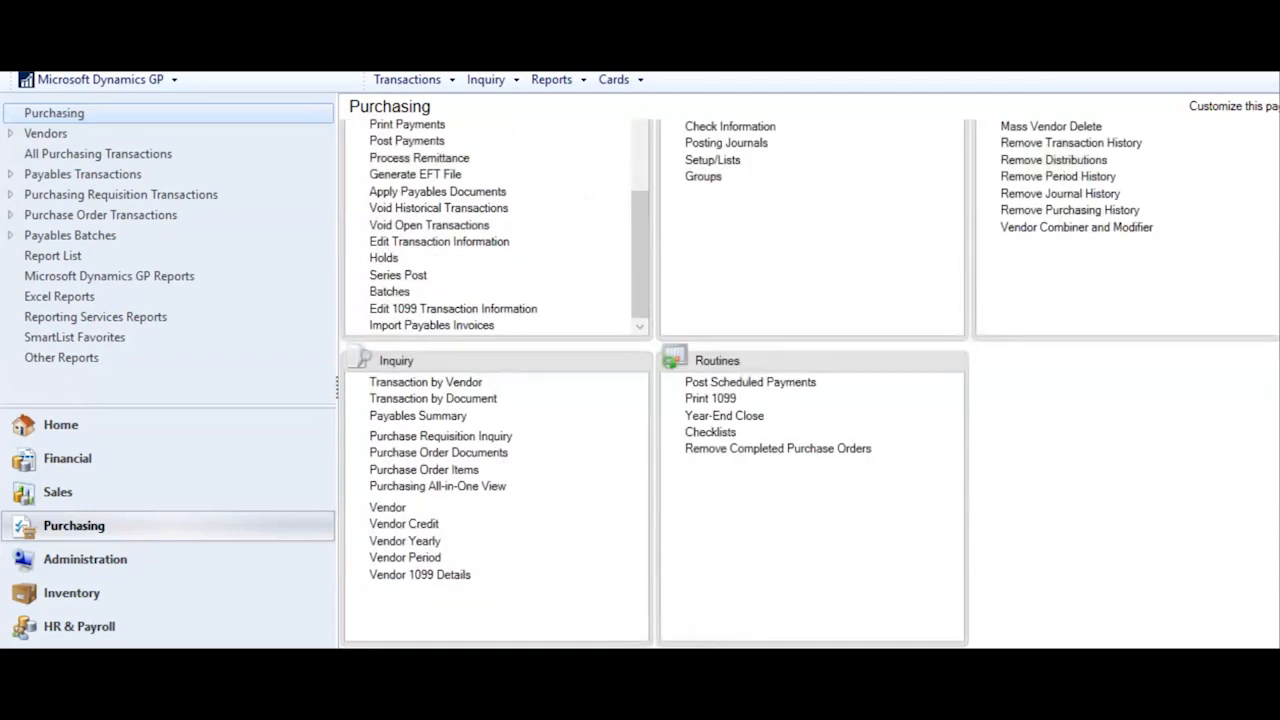
pyautogui.scroll(2, 650, 380)
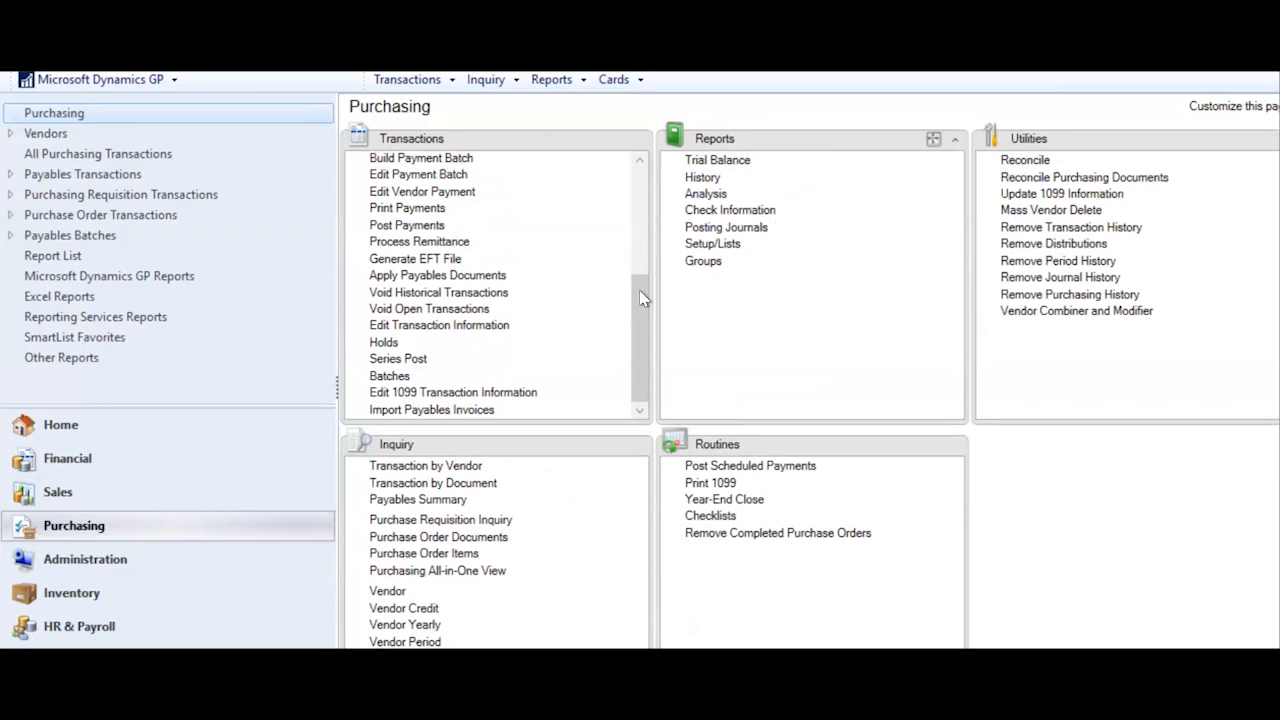
pyautogui.moveTo(641, 297); pyautogui.dragTo(641, 160)
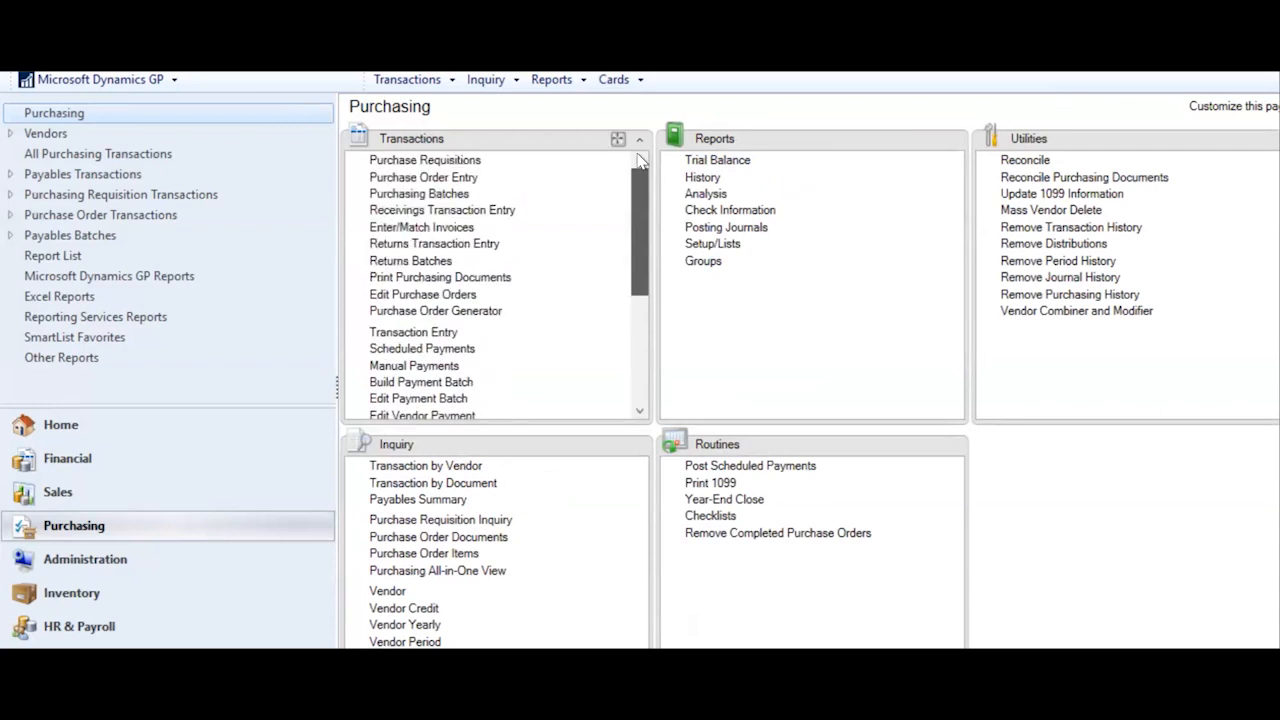
pyautogui.scroll(-5, 638, 310)
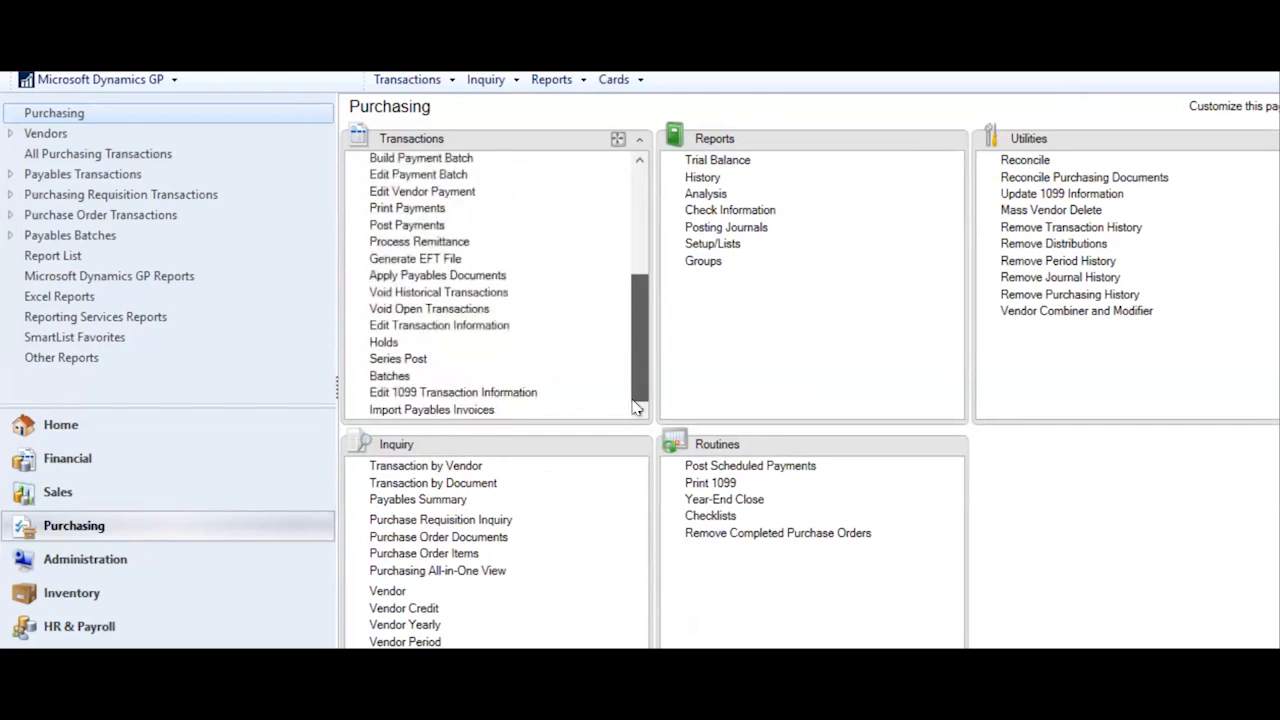
pyautogui.scroll(5, 640, 240)
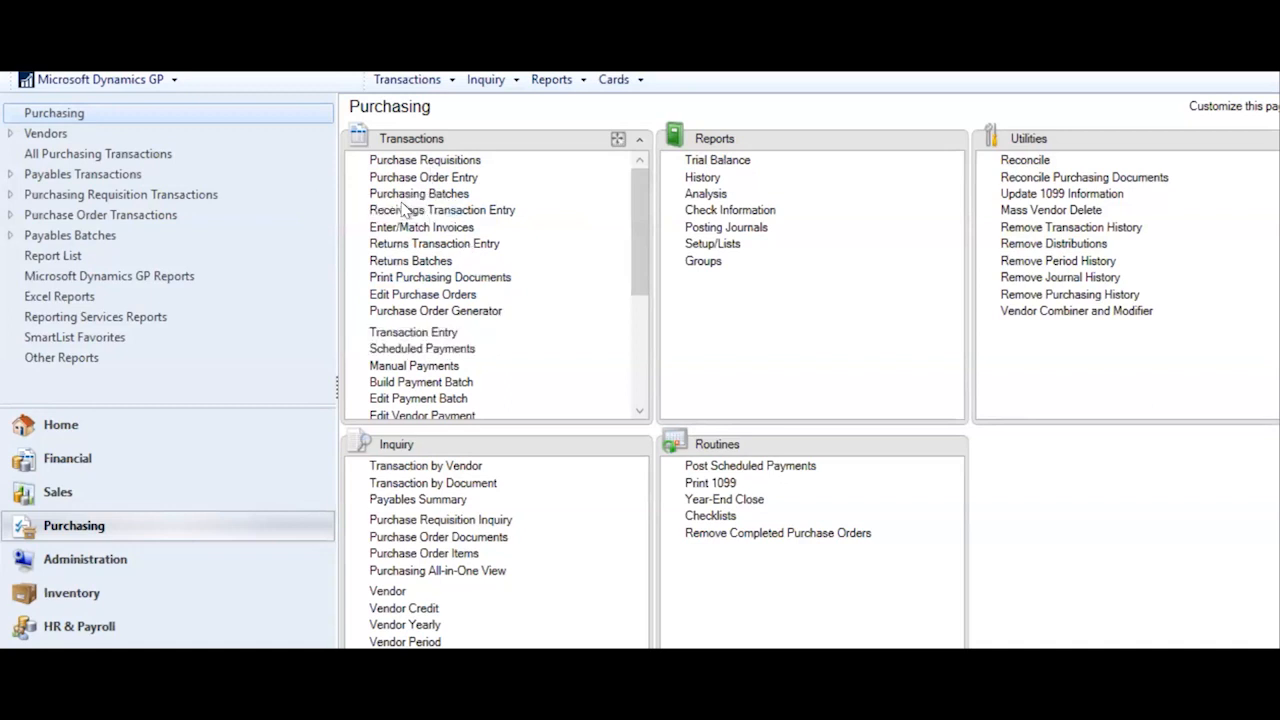
pyautogui.click(639, 411)
pyautogui.click(639, 411)
pyautogui.click(639, 411)
pyautogui.click(639, 411)
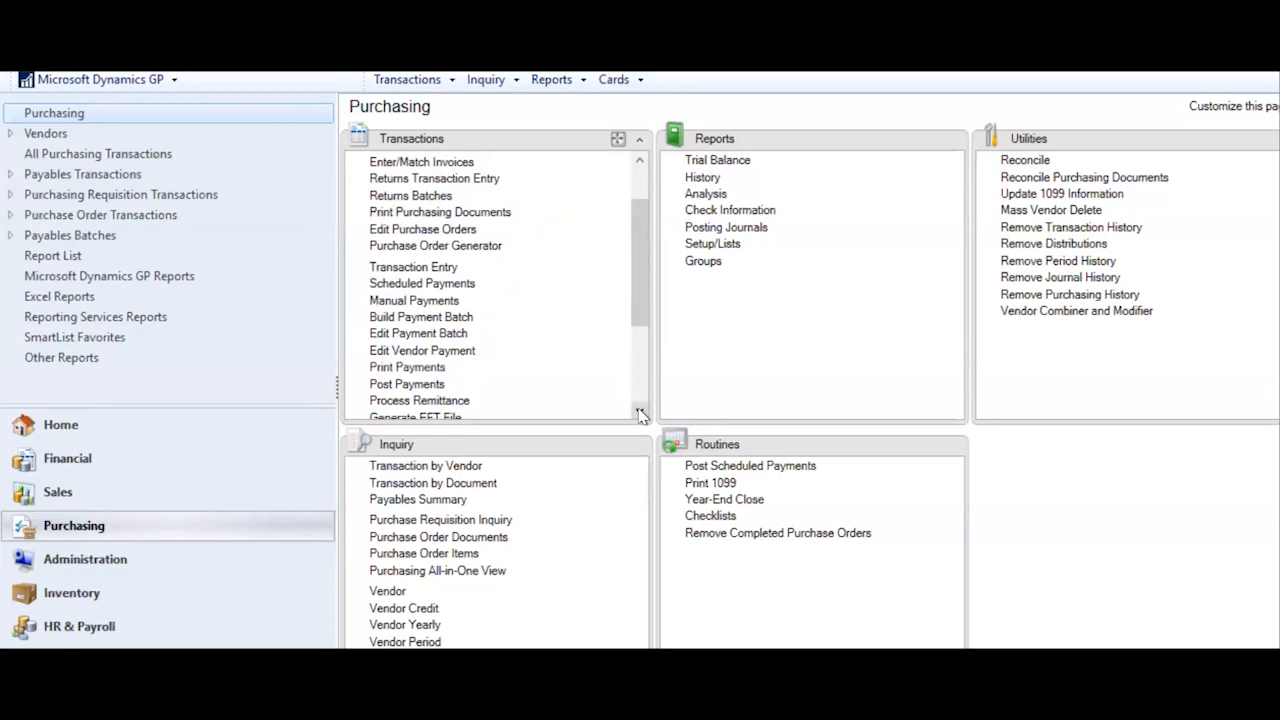
pyautogui.click(639, 411)
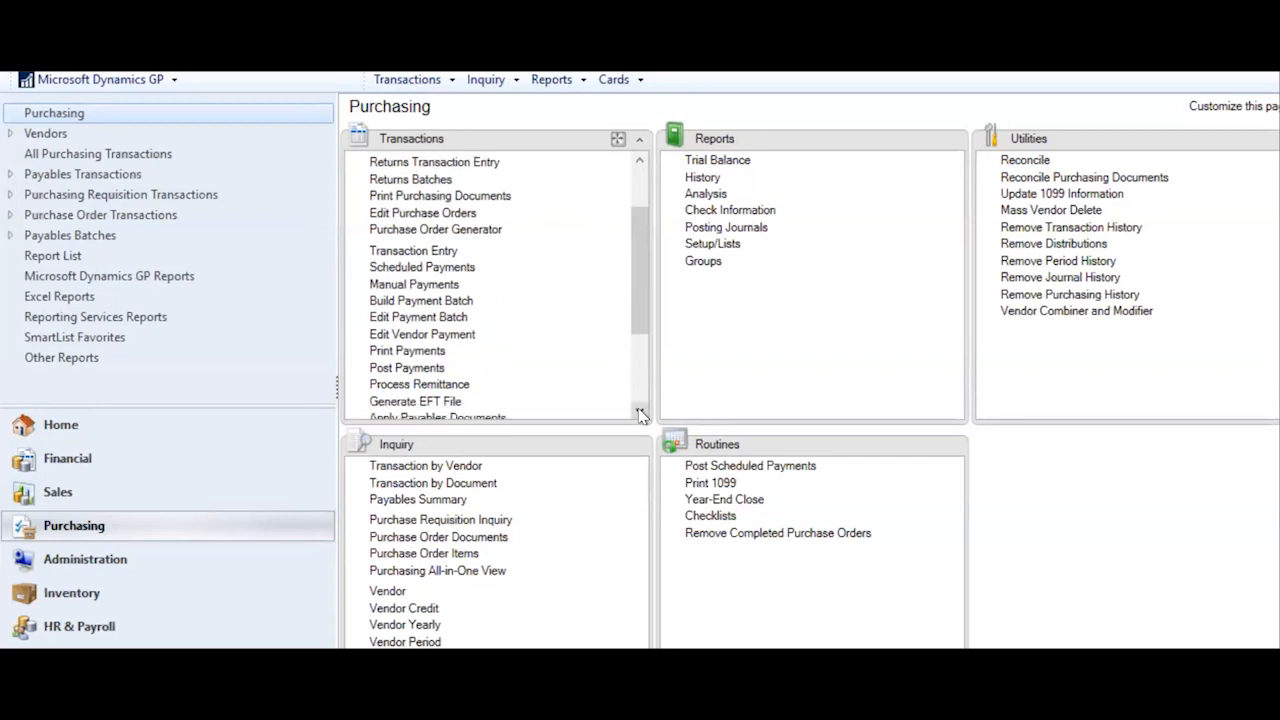
pyautogui.click(639, 411)
pyautogui.click(639, 411)
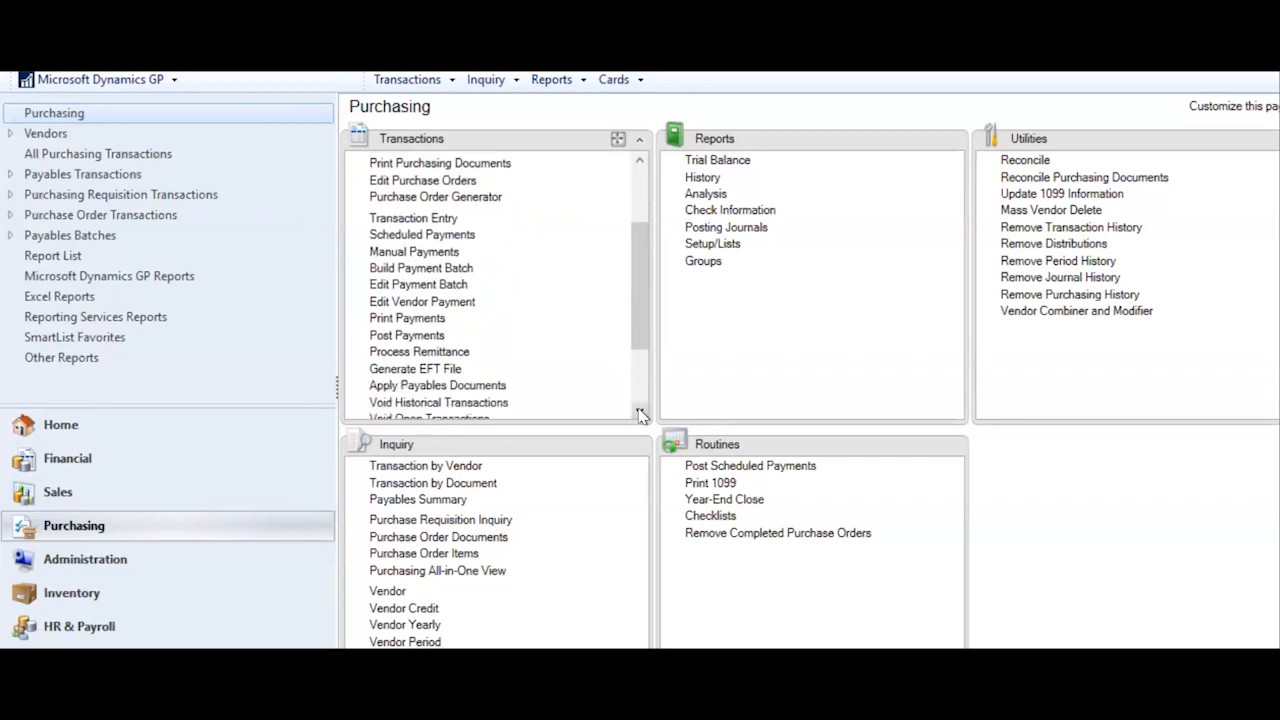
# - Open Payables Transaction Entry and describe the invoice as 'Invoice for goods and services'
pyautogui.click(408, 222)
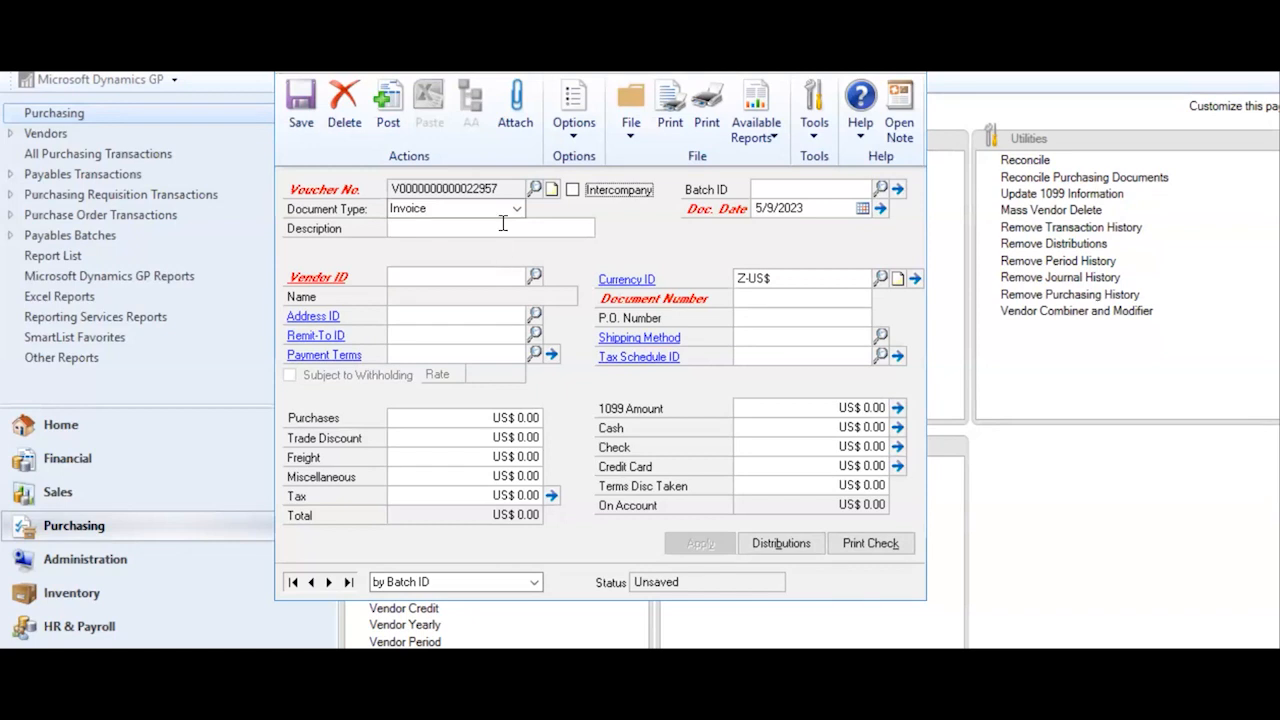
pyautogui.click(449, 227)
pyautogui.write('Invoice for goo')
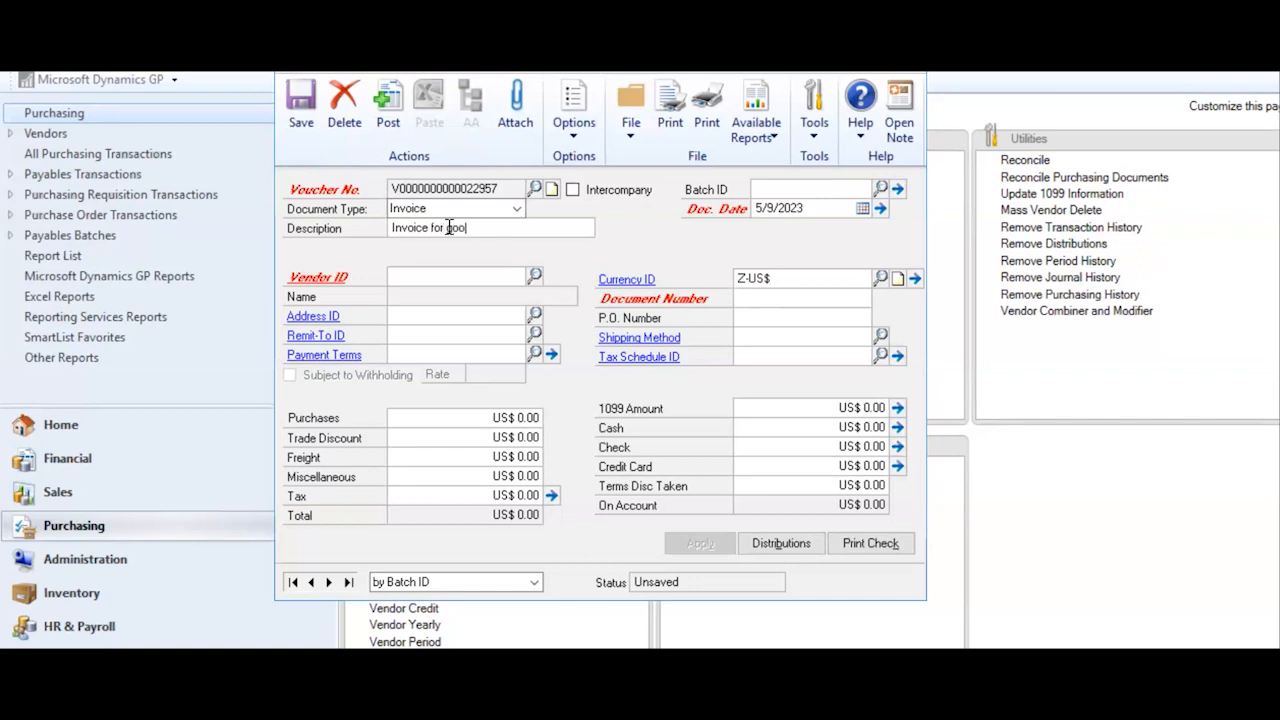
pyautogui.write('ds and services')
# - Enter batch ID TEST01 and add it as a new batch
pyautogui.write('TEST')
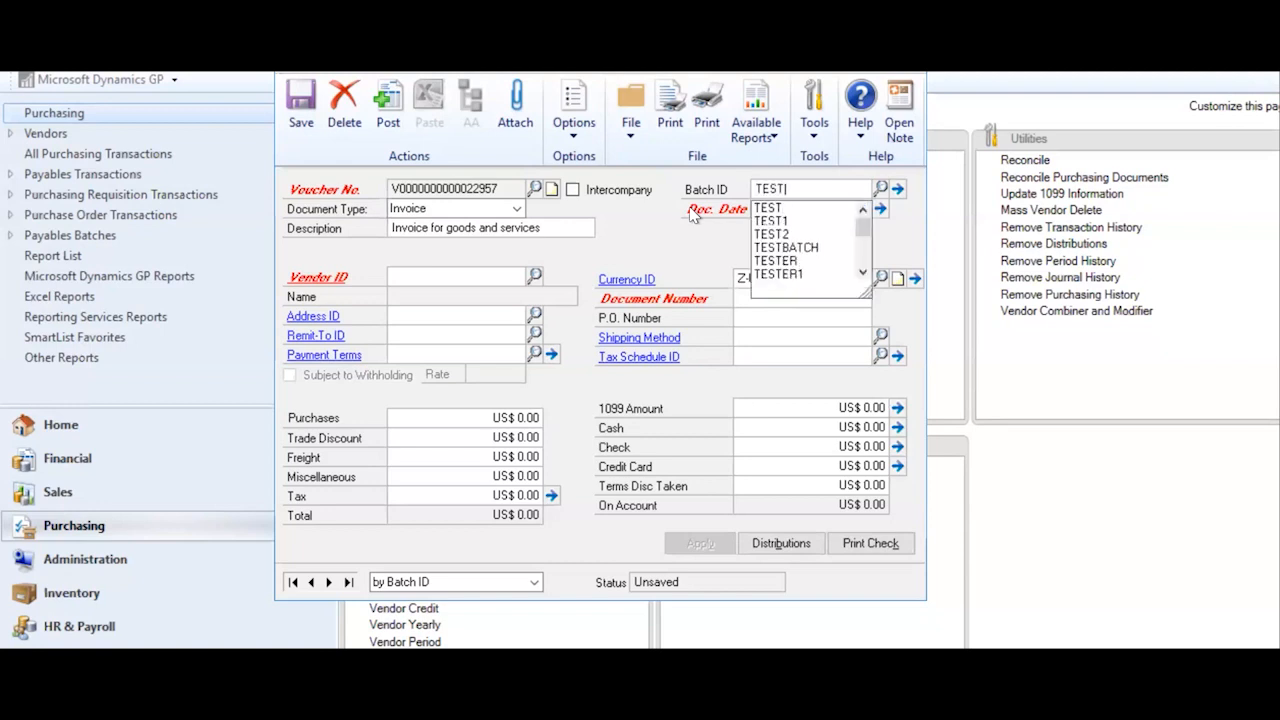
pyautogui.write('01')
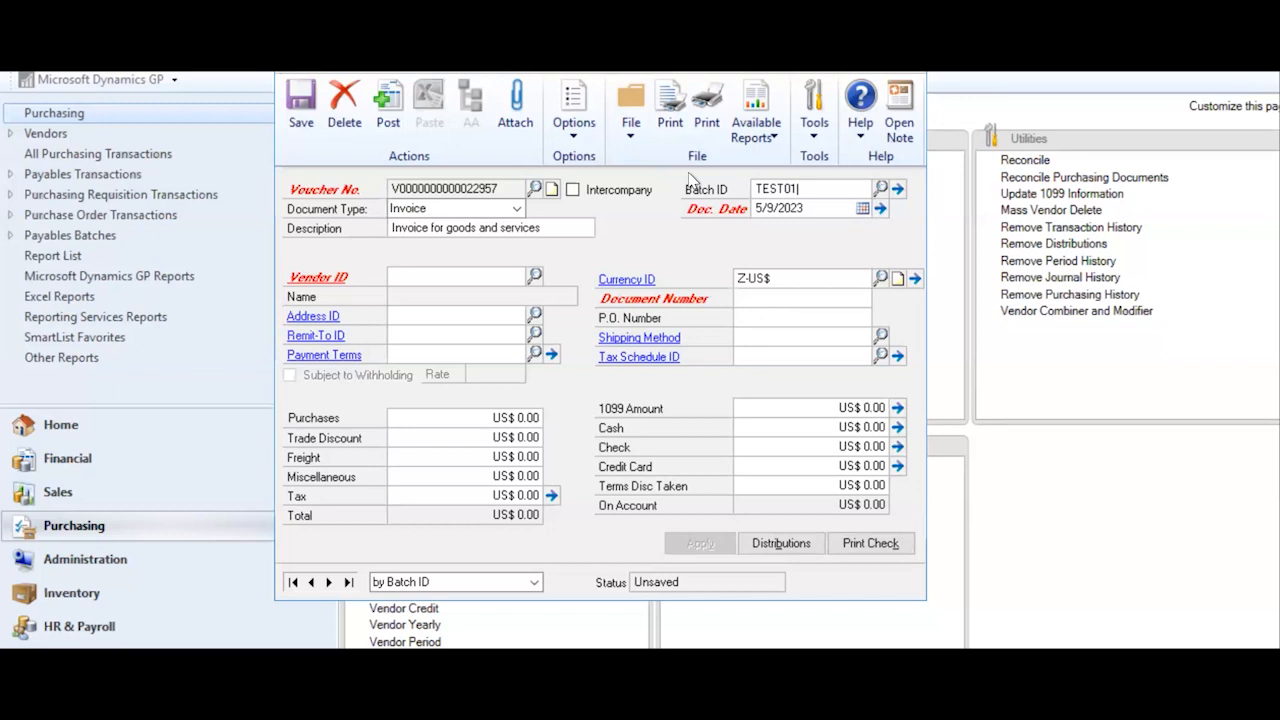
pyautogui.press('Tab')
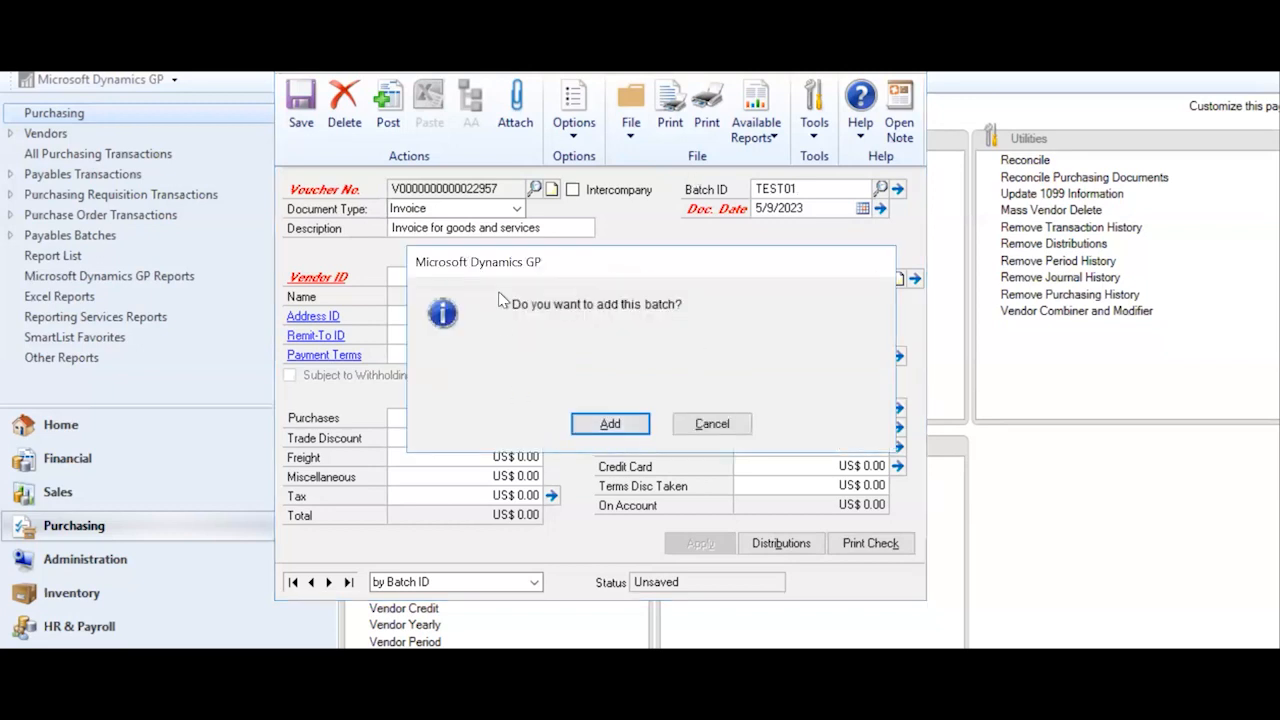
pyautogui.click(611, 432)
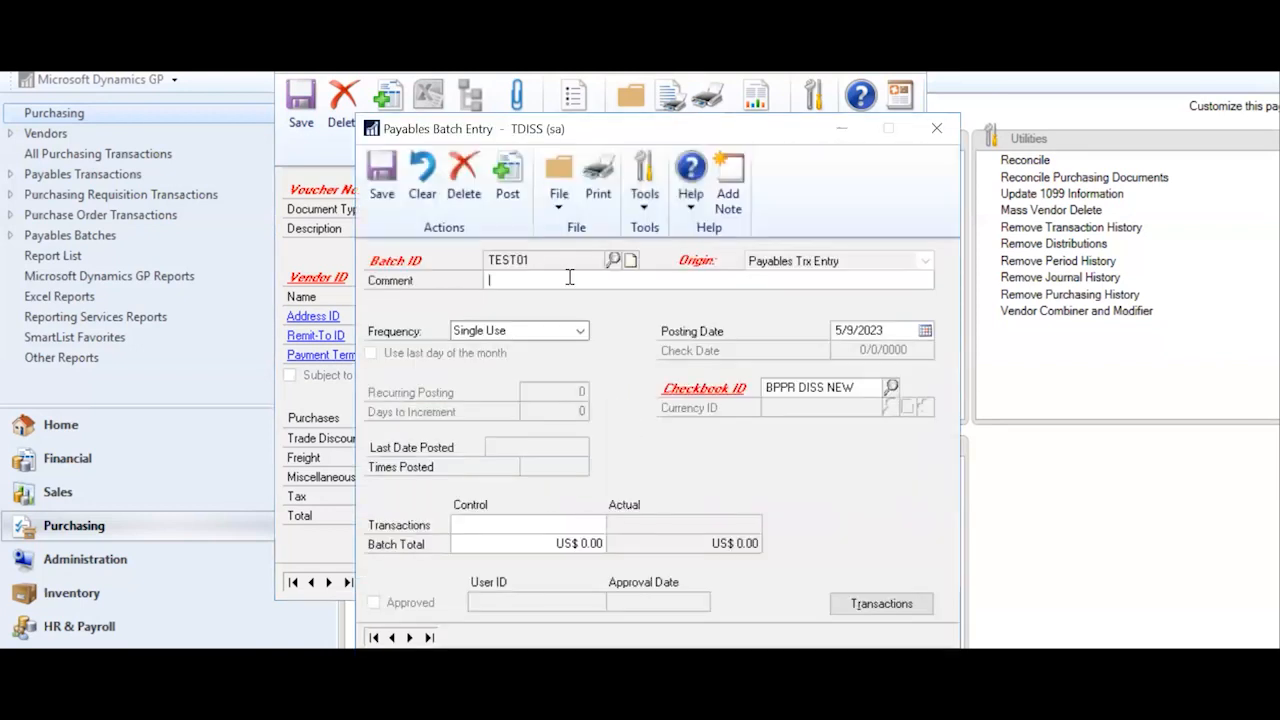
# - Change the TEST01 batch posting date to 5/9/2021
pyautogui.click(883, 328)
pyautogui.click(883, 328)
pyautogui.press('Tab')
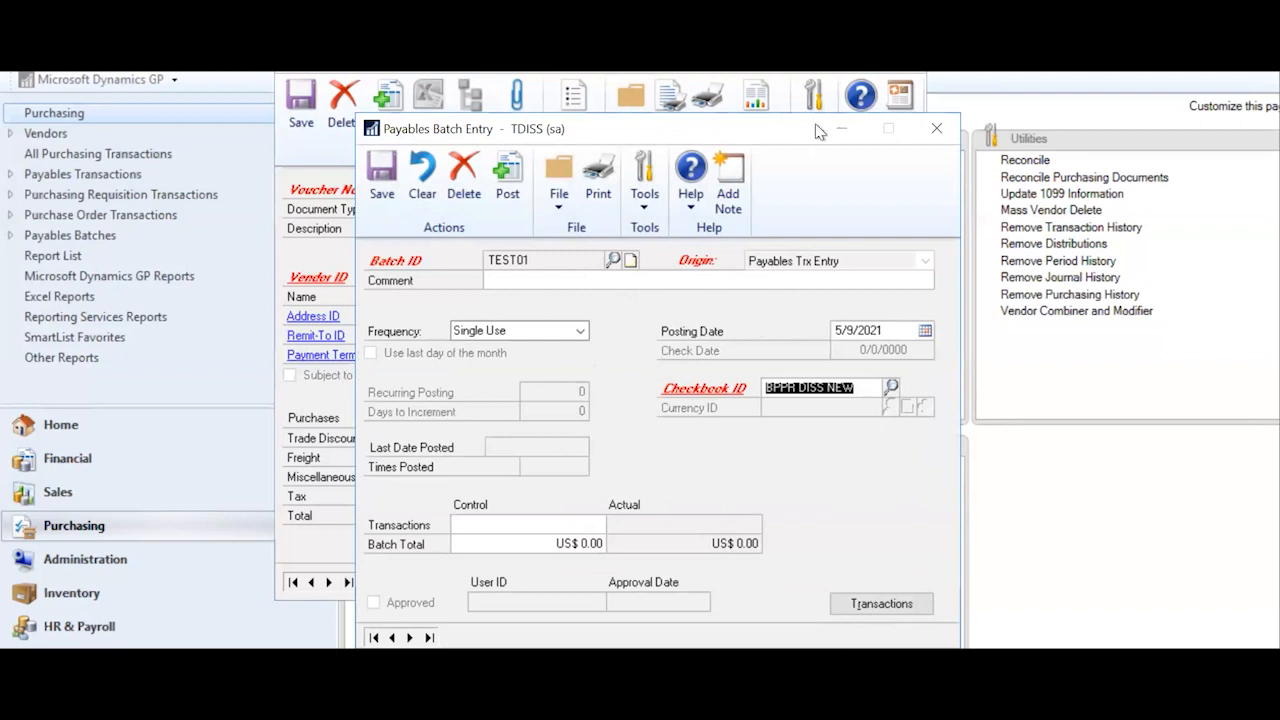
pyautogui.moveTo(700, 129); pyautogui.dragTo(735, 62)
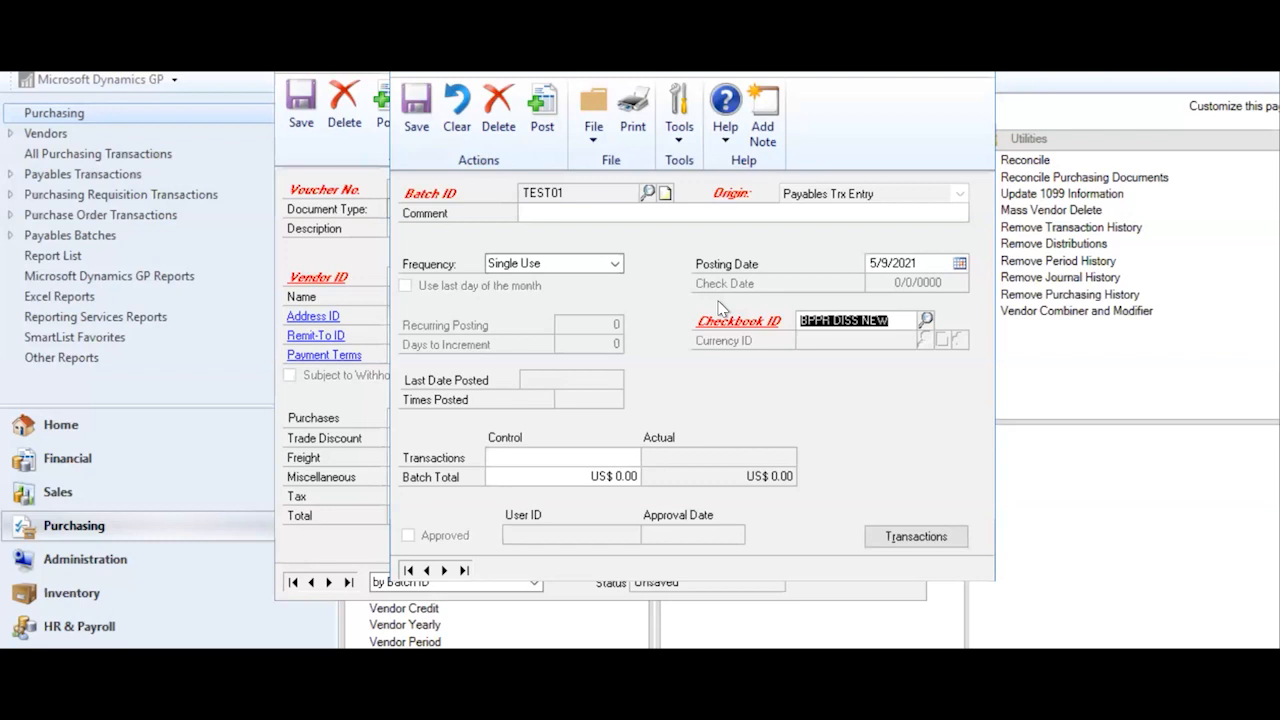
# - Save batch TEST01, date the invoice 5/9/2021, and move to a fresh invoice record
pyautogui.click(416, 115)
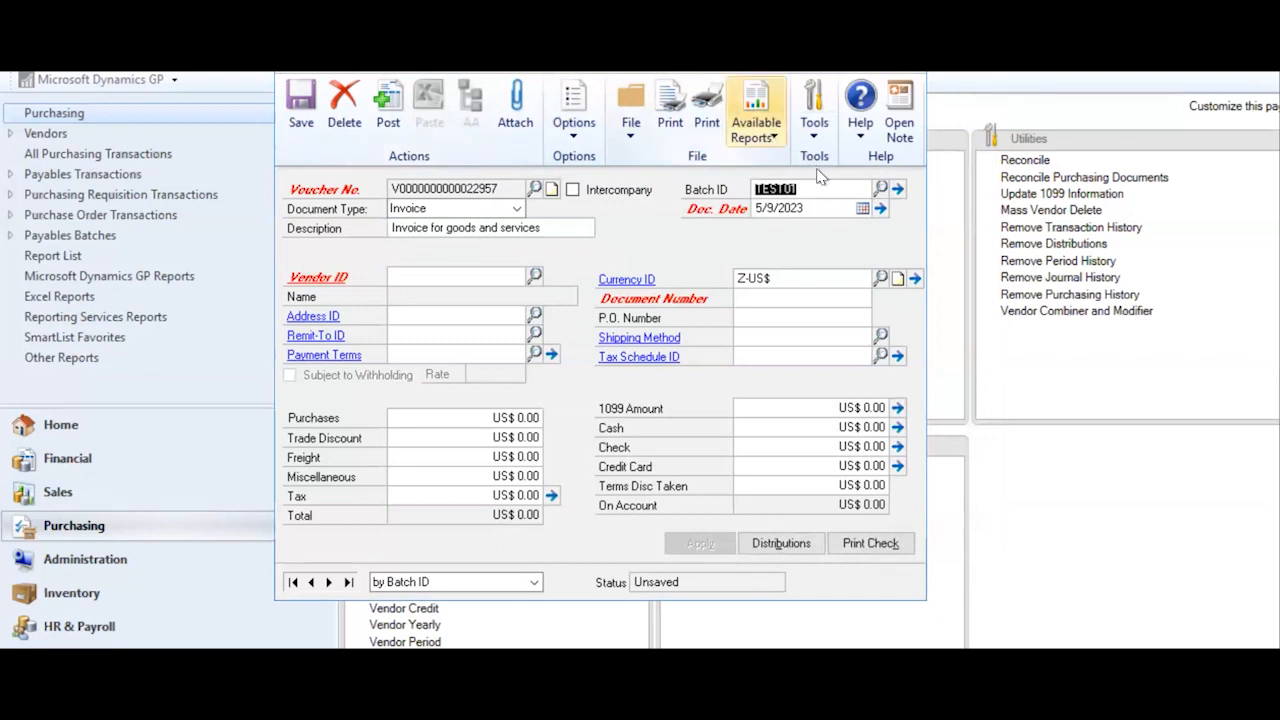
pyautogui.click(823, 207)
pyautogui.click(823, 207)
pyautogui.press('BackSpace')
pyautogui.write('1')
pyautogui.press('Tab')
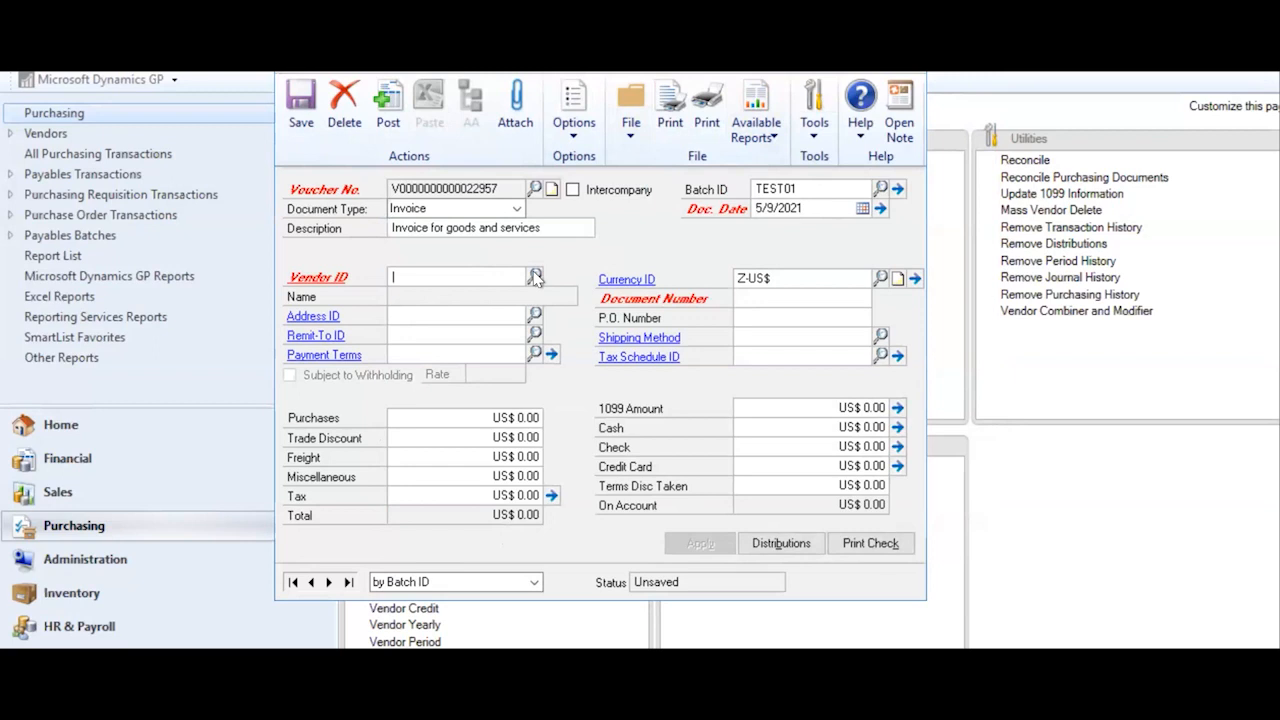
pyautogui.click(328, 583)
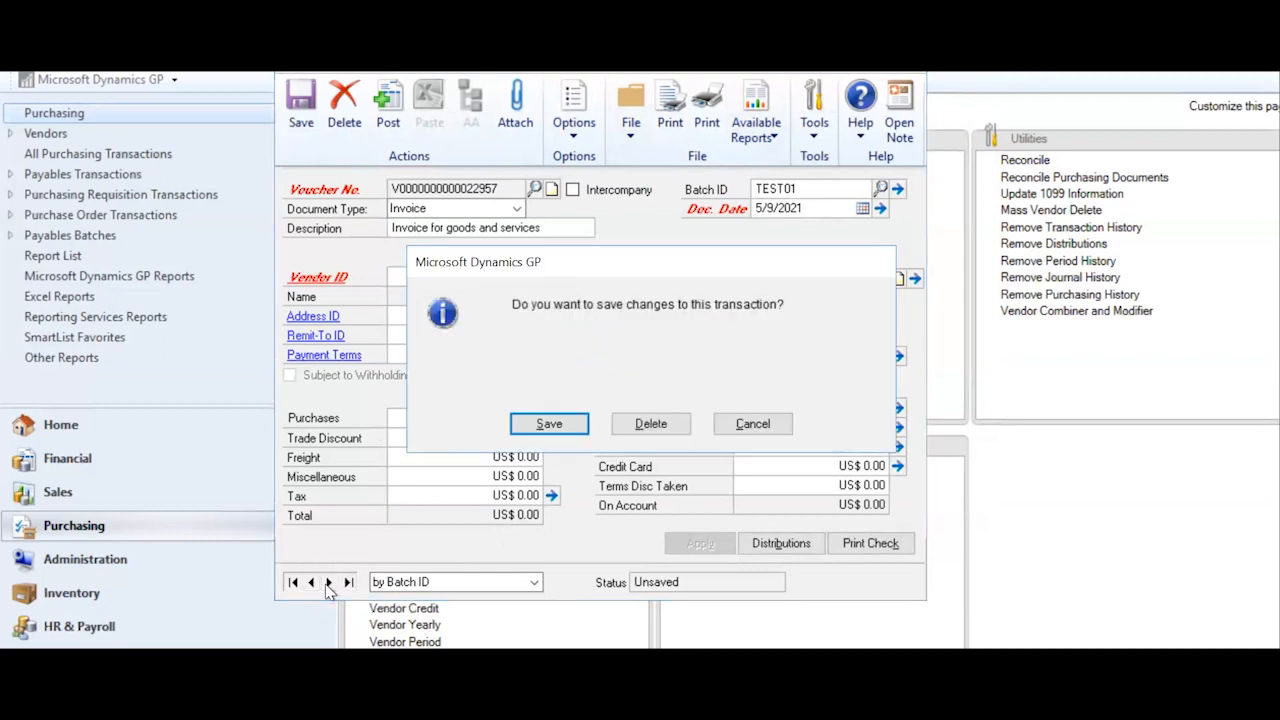
pyautogui.click(745, 424)
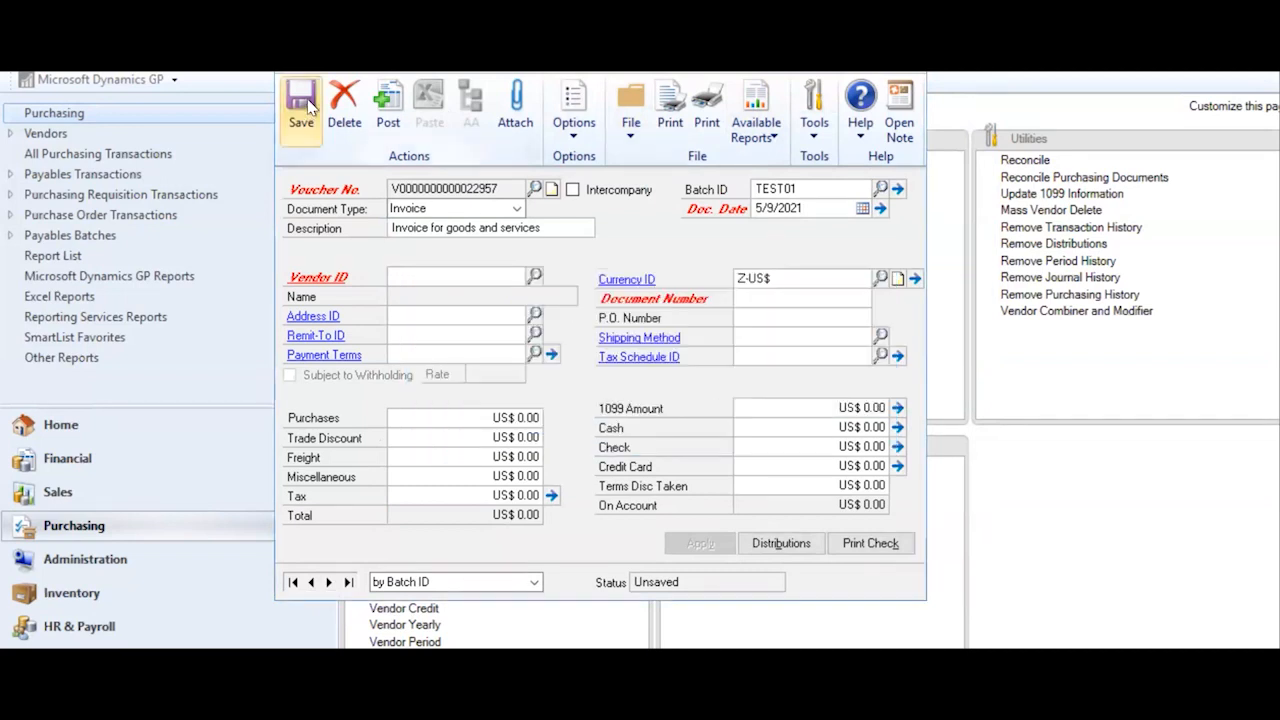
# - Choose vendor 10001, 3J Electric Services, and mark the invoice not subject to withholding
pyautogui.click(535, 280)
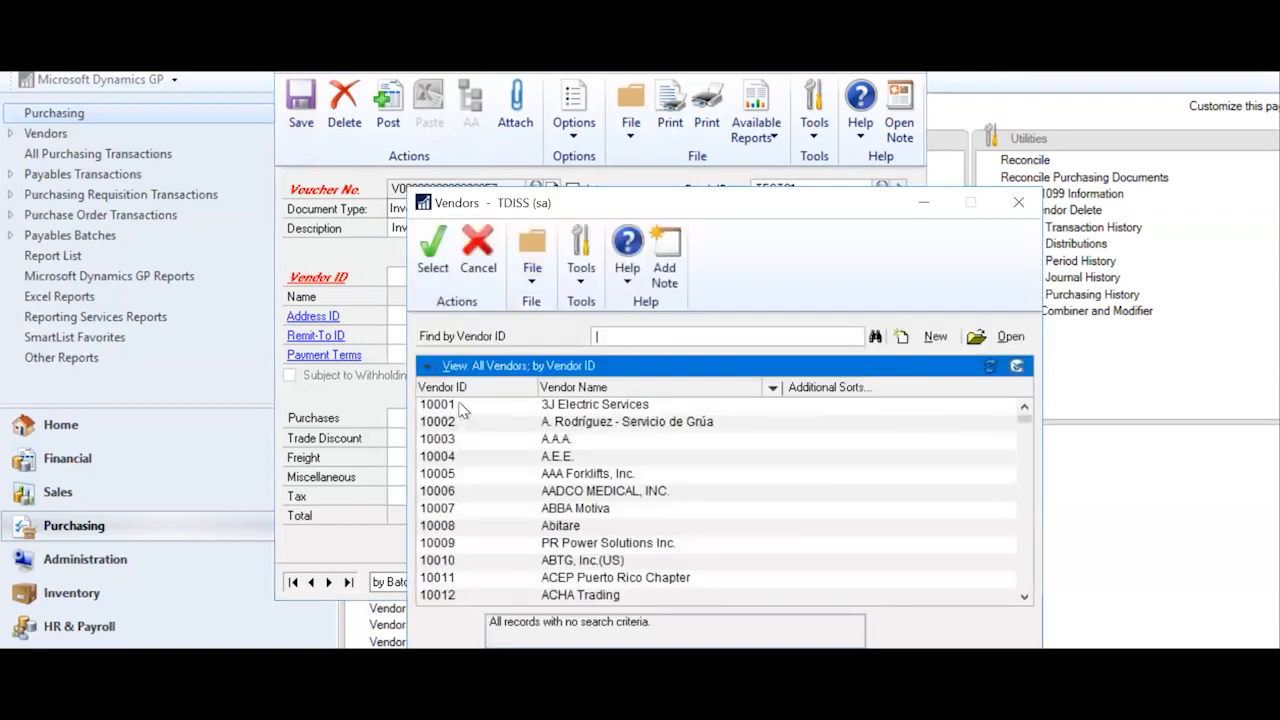
pyautogui.click(462, 406)
pyautogui.click(432, 255)
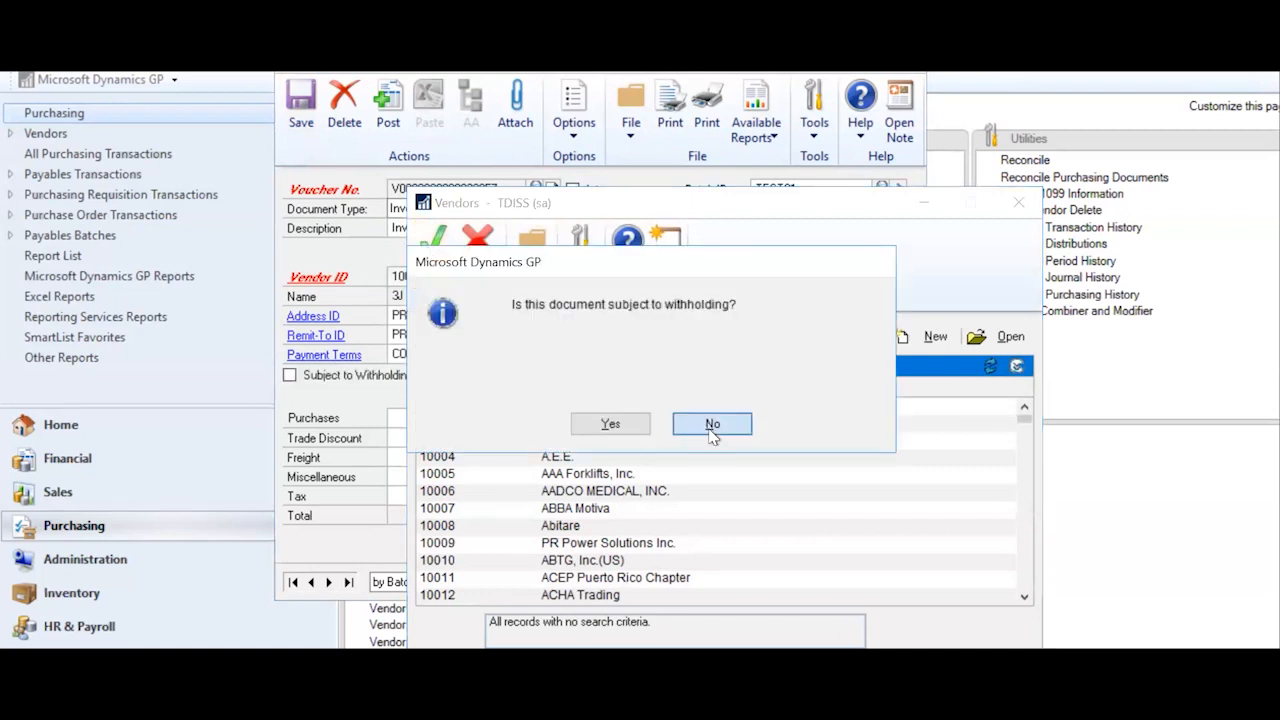
pyautogui.click(711, 427)
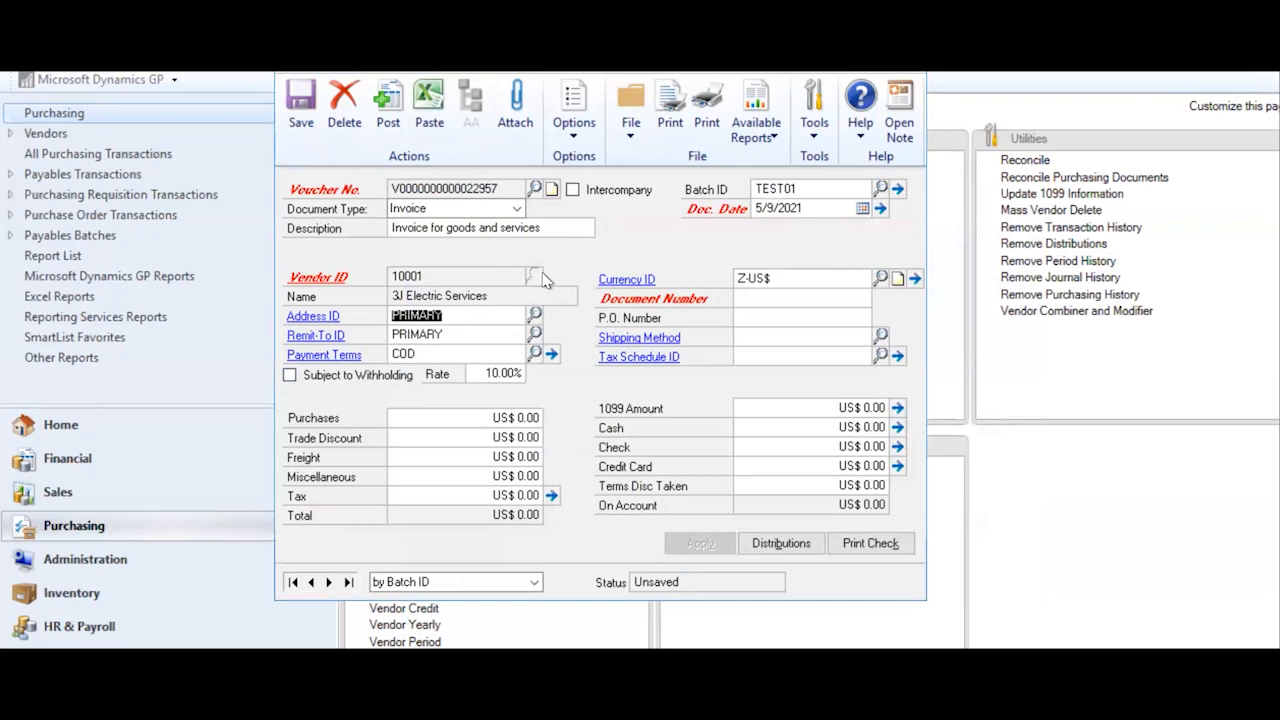
# - Enter document number 555 and P.O. number PO555 on the invoice
pyautogui.click(741, 296)
pyautogui.write('555')
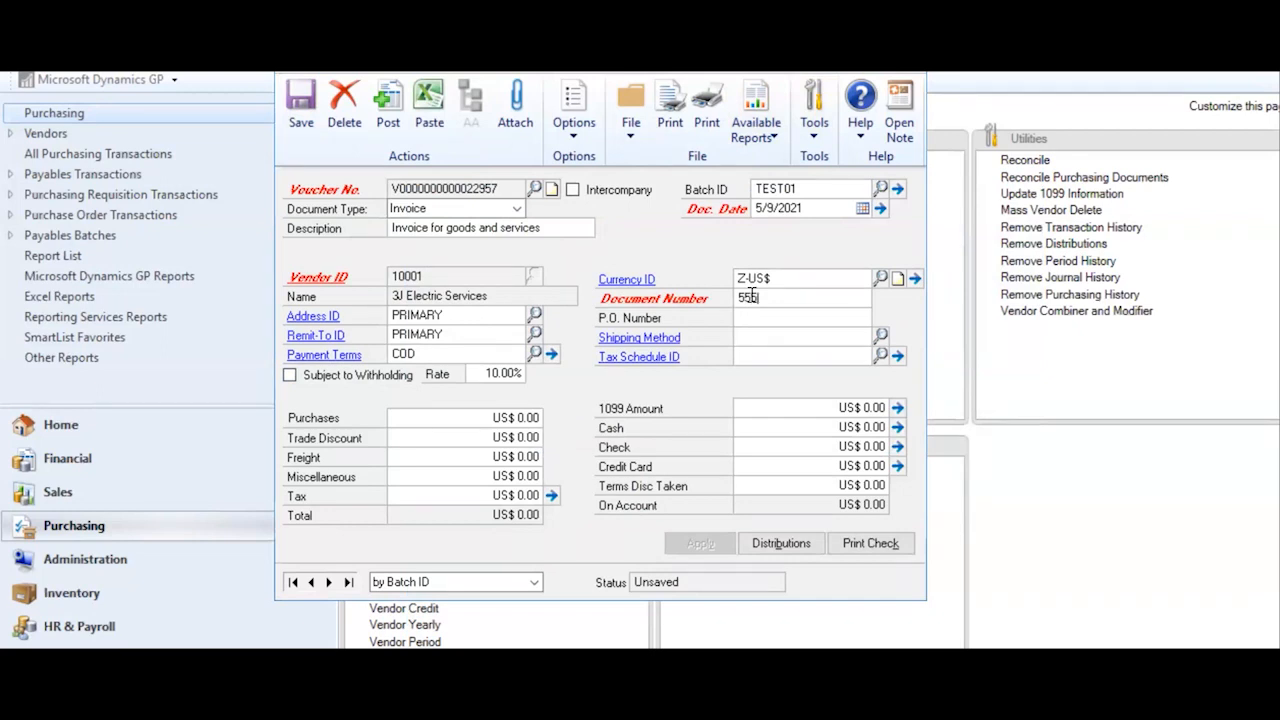
pyautogui.press('Tab')
pyautogui.write('PO555')
pyautogui.press('Tab')
pyautogui.click(525, 417)
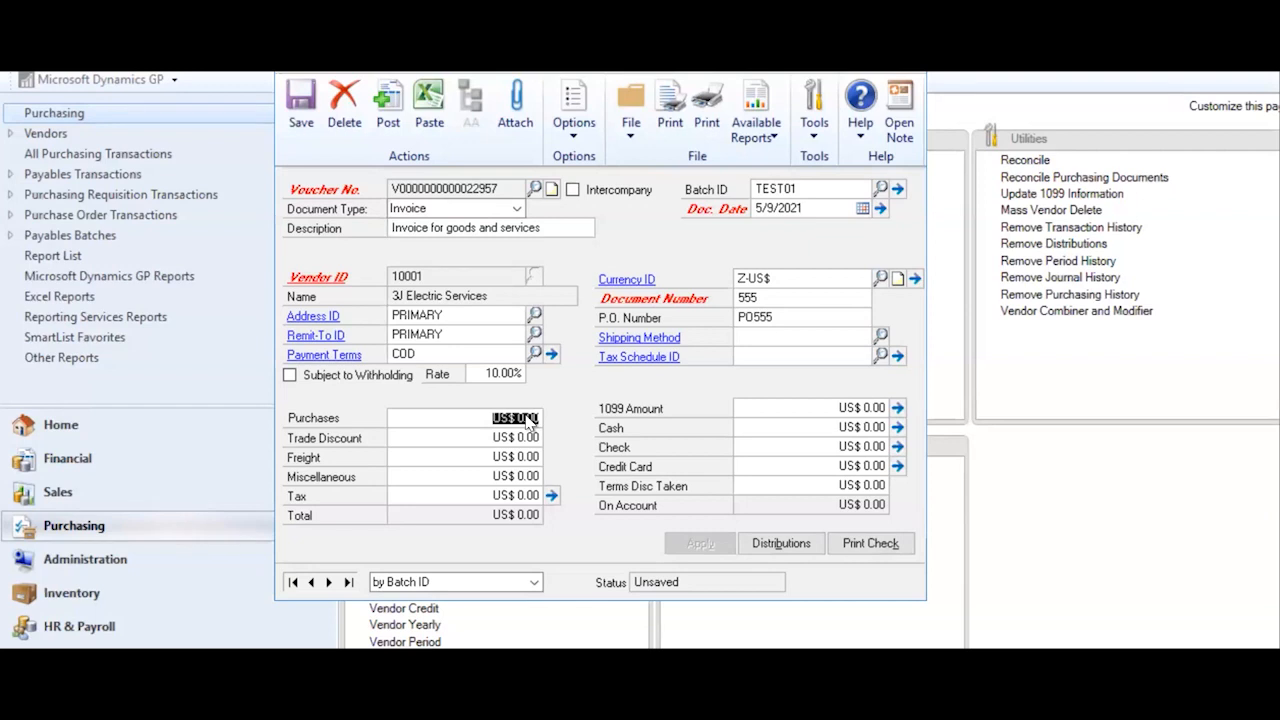
# - Enter 500 as the Purchases amount, bringing the invoice total to US$ 500.00
pyautogui.write('500')
pyautogui.press('Tab')
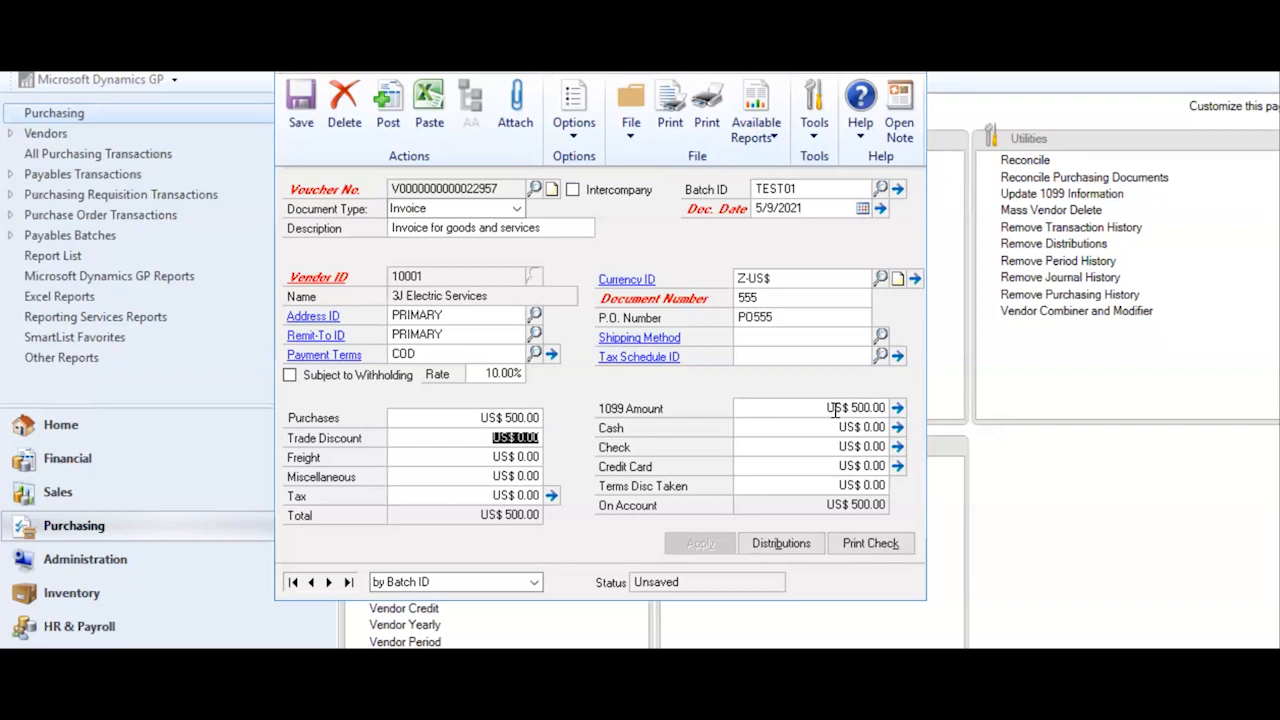
pyautogui.click(815, 424)
# - Record a US$ 500.00 cash payment and accept the Payables Cash Entry details
pyautogui.write('550')
pyautogui.press('BackSpace')
pyautogui.press('BackSpace')
pyautogui.write('00.00')
pyautogui.press('Tab')
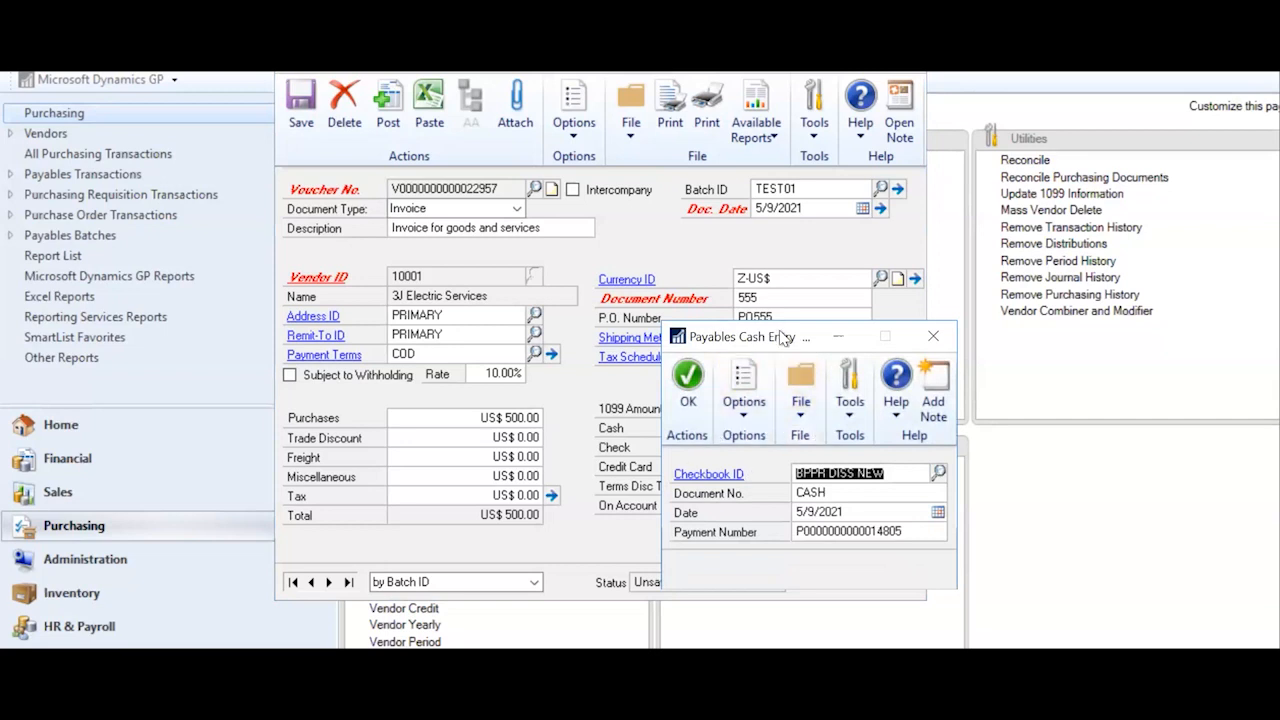
pyautogui.moveTo(740, 336); pyautogui.dragTo(694, 97)
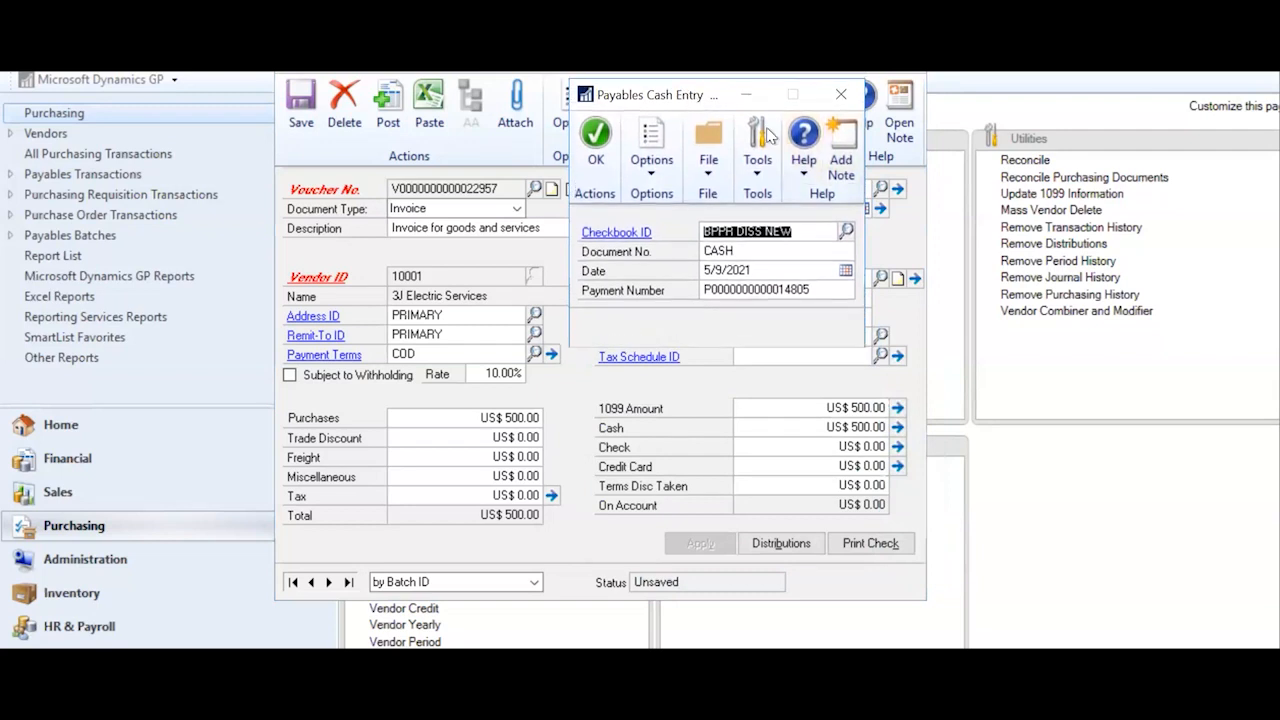
pyautogui.click(838, 96)
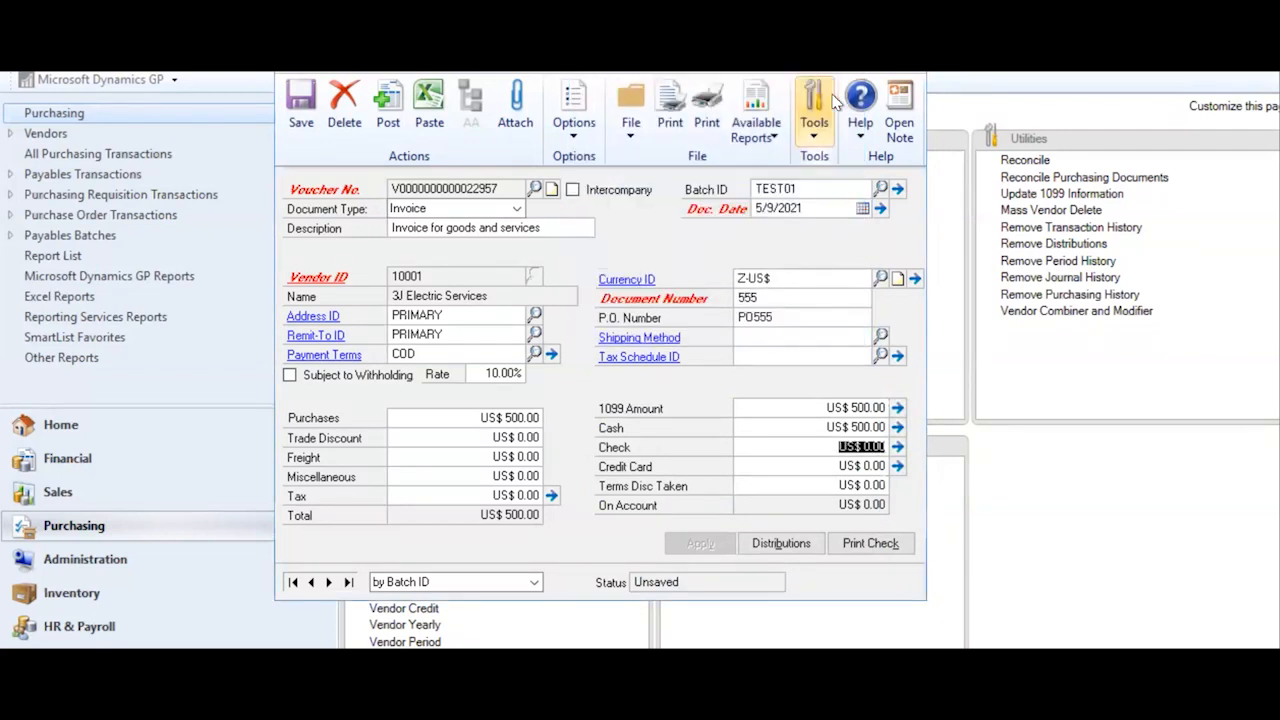
# - Reset the cash amount to 0 and open the invoice's account distributions
pyautogui.click(829, 425)
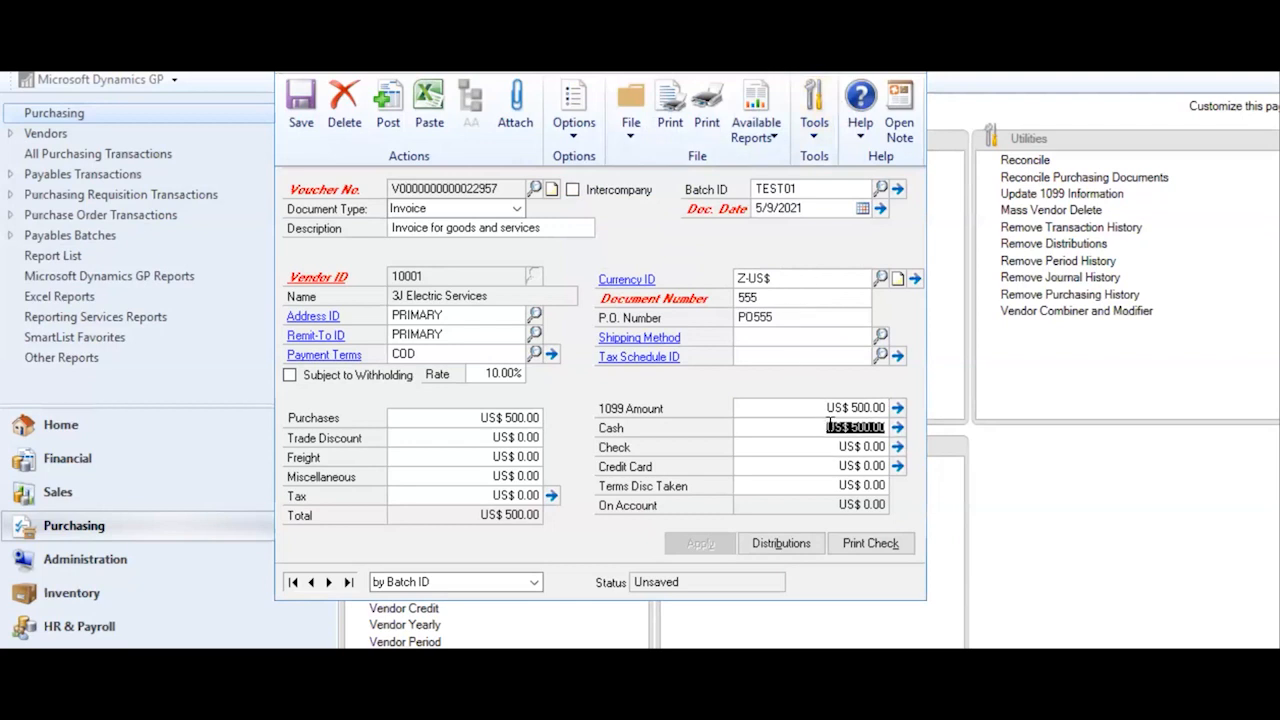
pyautogui.write('0')
pyautogui.click(828, 463)
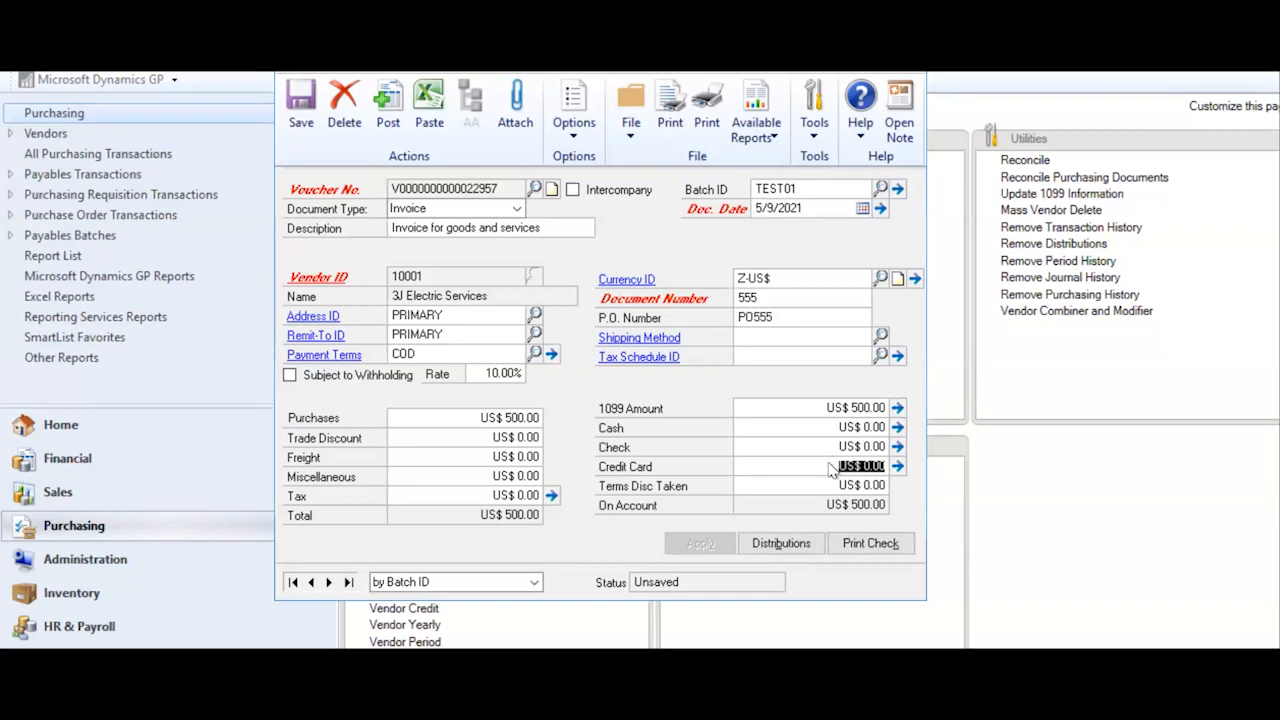
pyautogui.click(766, 545)
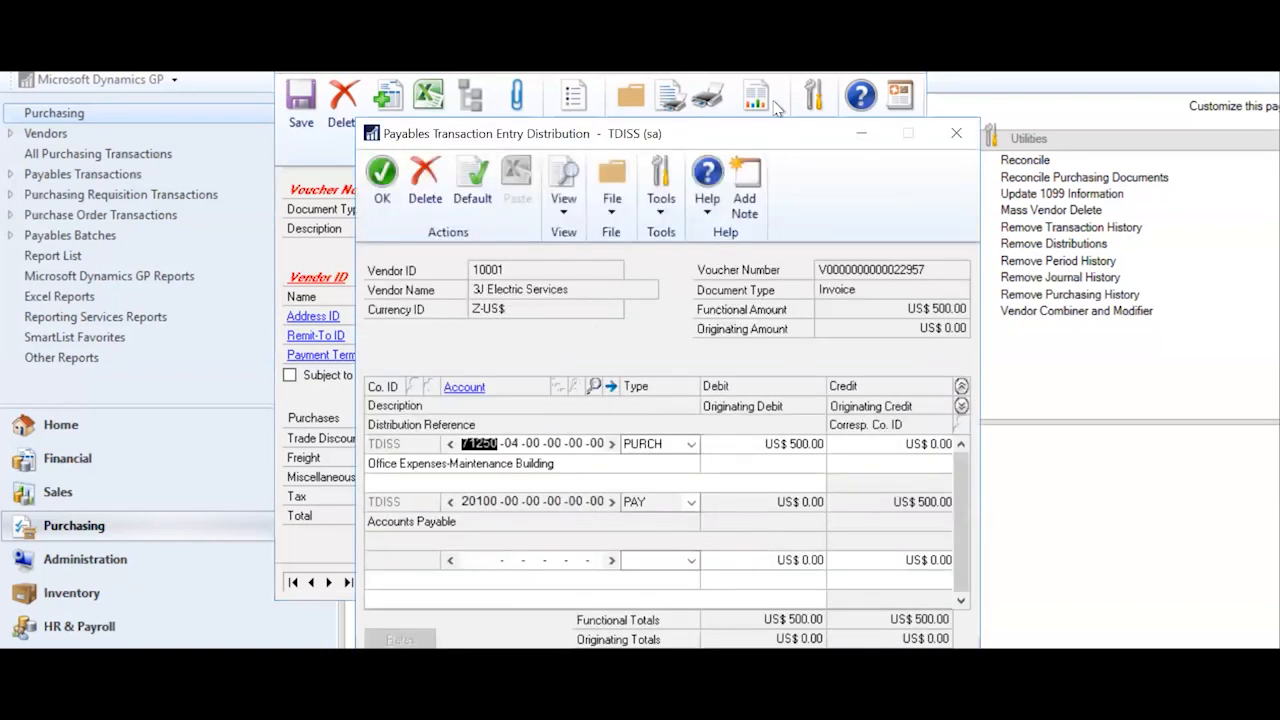
pyautogui.moveTo(779, 133); pyautogui.dragTo(785, 63)
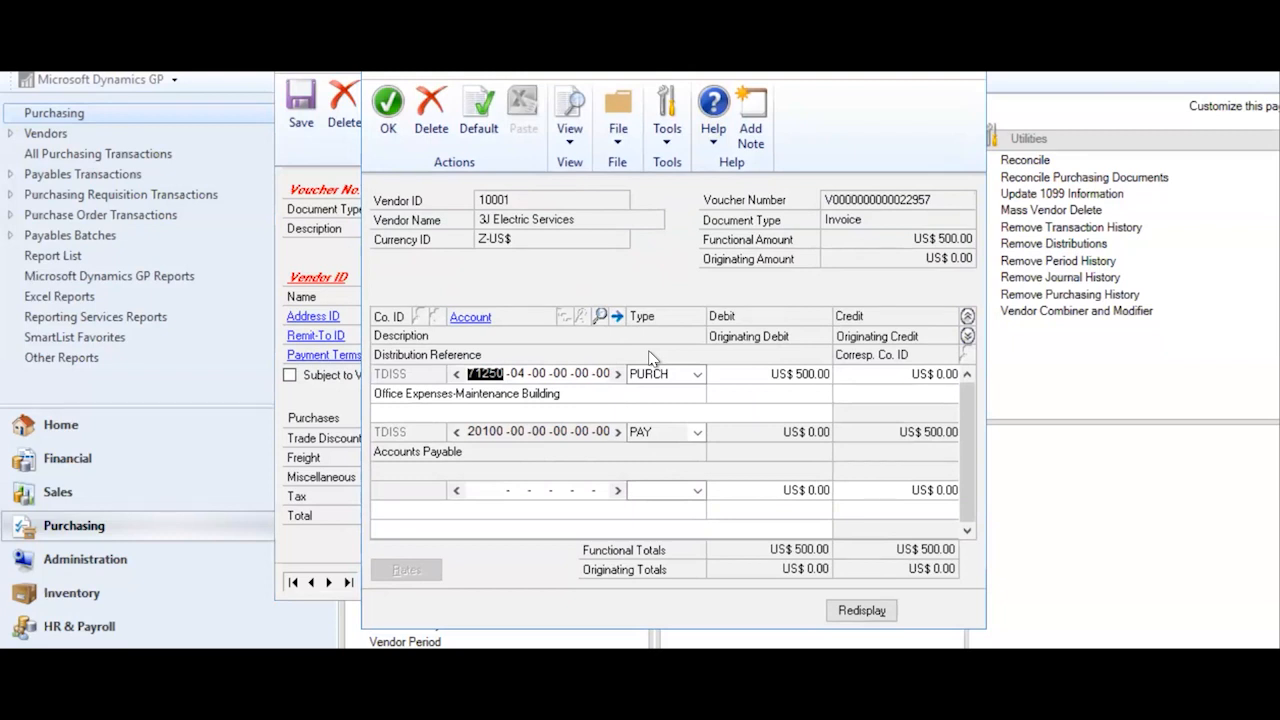
pyautogui.click(966, 336)
pyautogui.click(967, 318)
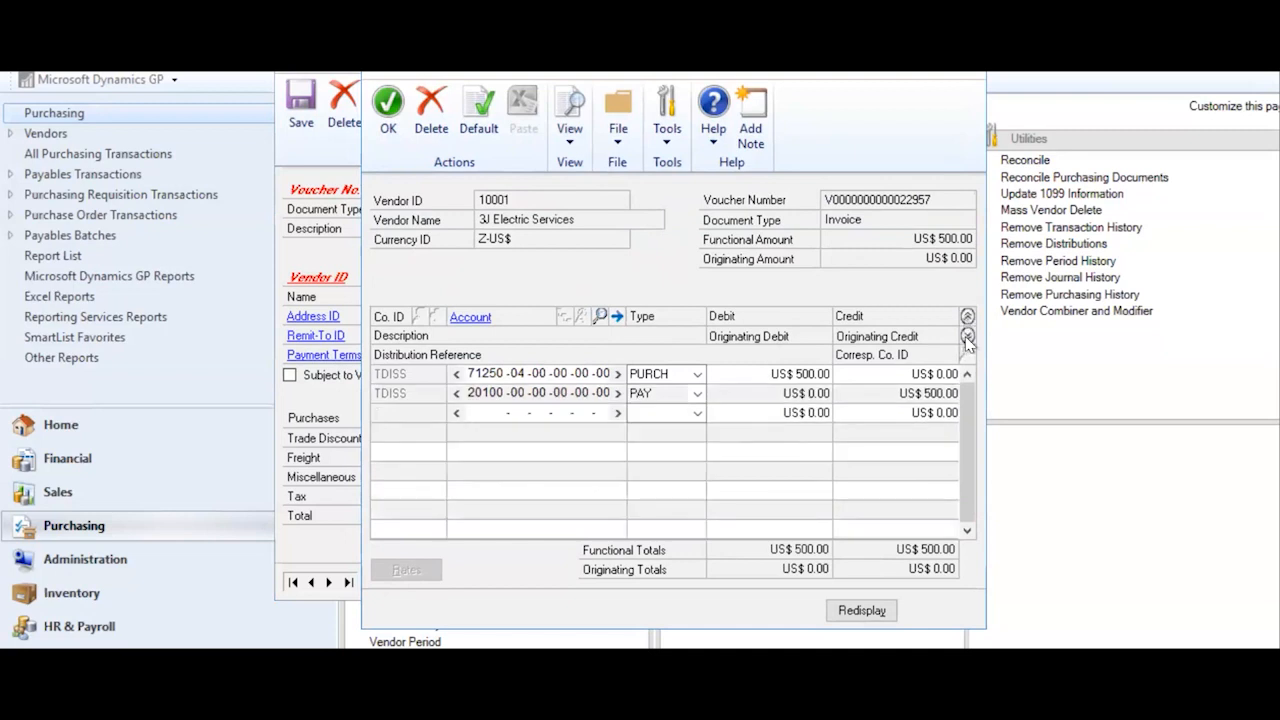
pyautogui.click(966, 337)
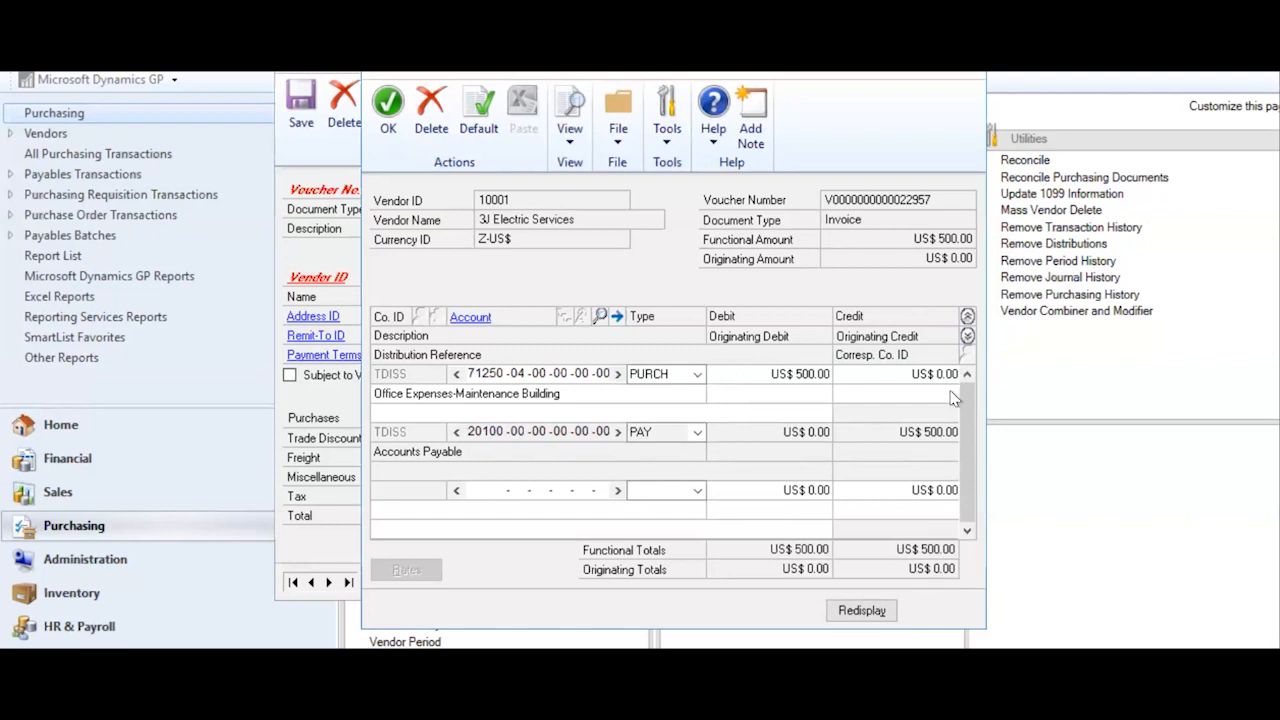
# - Accept the distributions and save the $500 invoice for vendor 10001 into batch TEST01
pyautogui.click(388, 125)
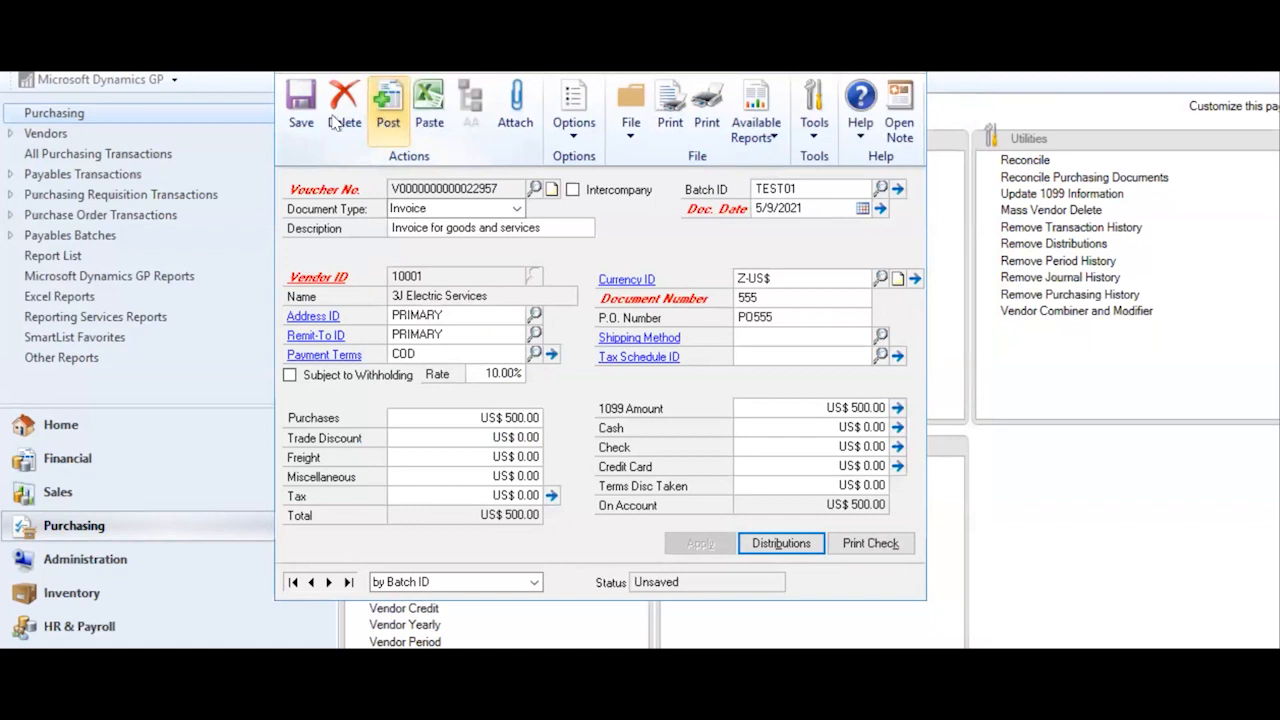
pyautogui.click(302, 103)
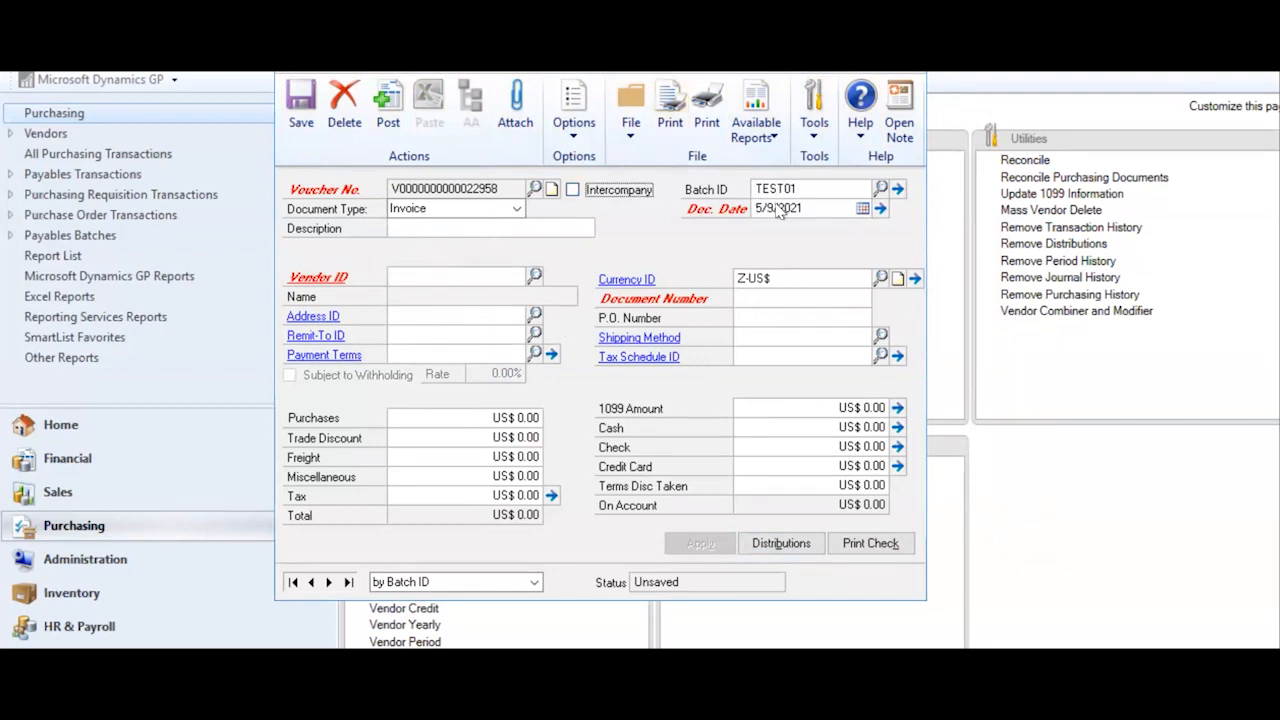
pyautogui.click(815, 190)
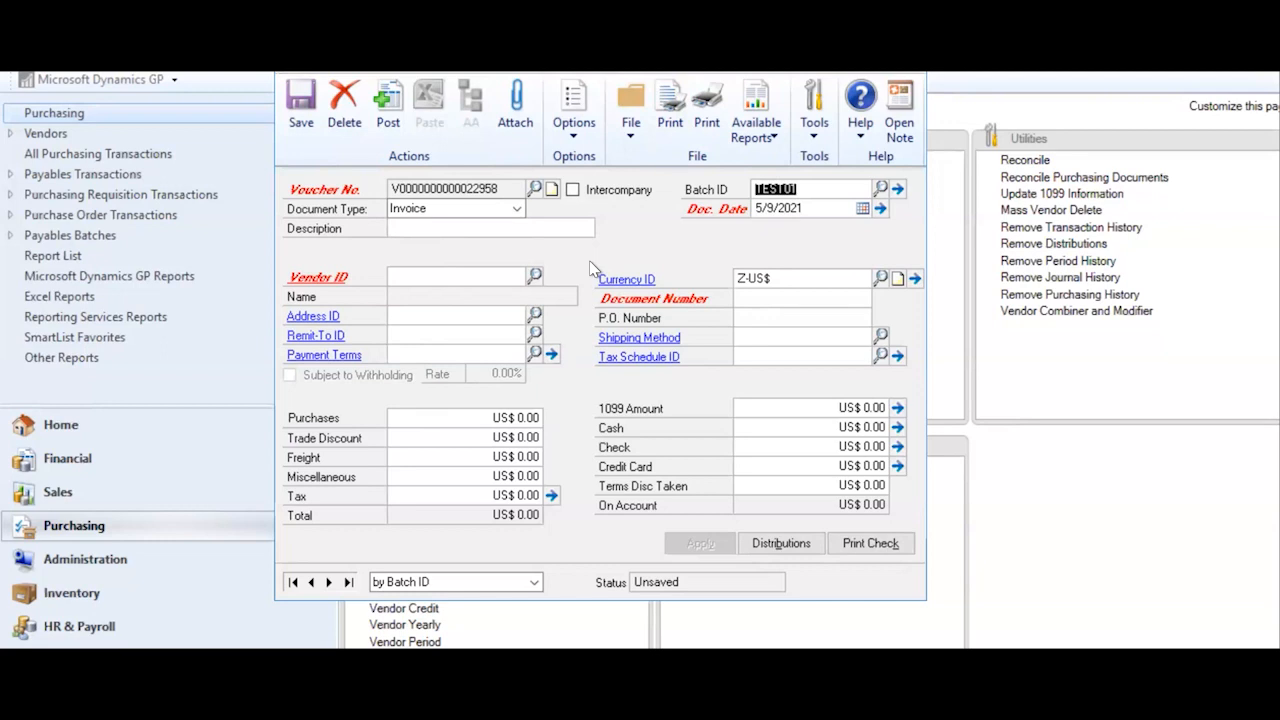
# - Open batch TEST01 (1 transaction, US$ 500.00), arrange both windows, then close Payables Transaction Entry
pyautogui.click(898, 190)
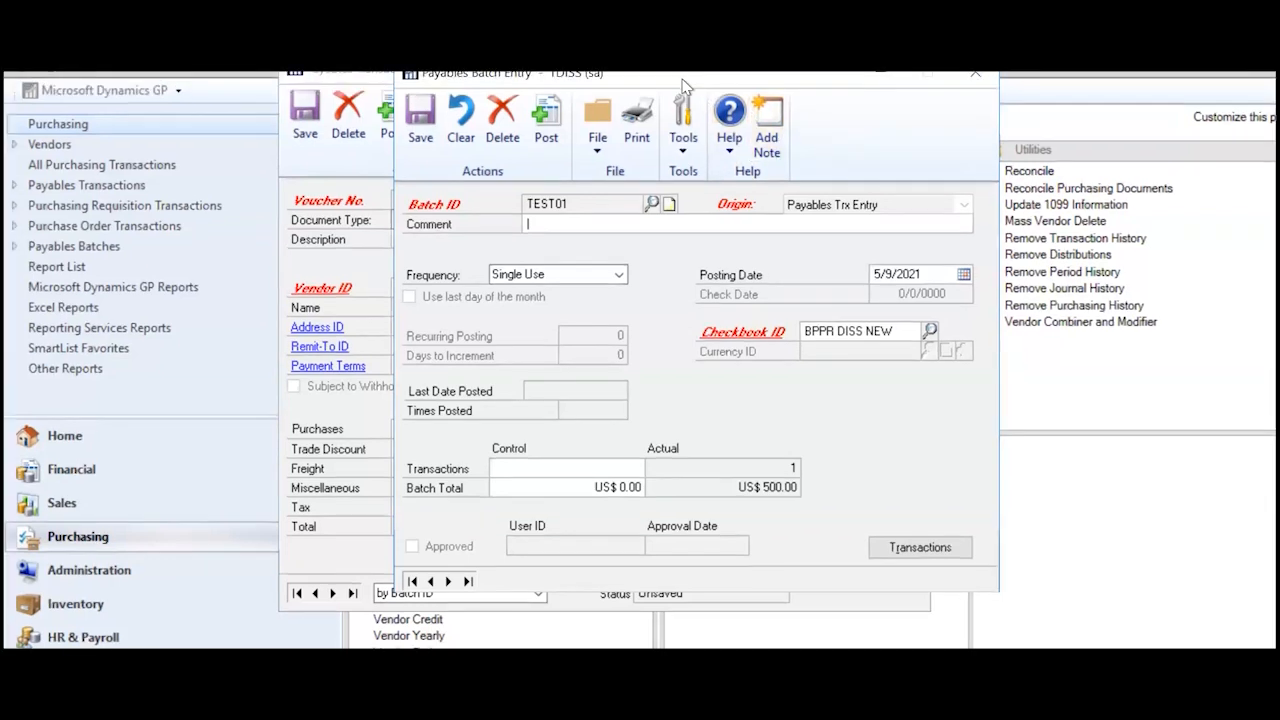
pyautogui.moveTo(809, 76); pyautogui.dragTo(1015, 90)
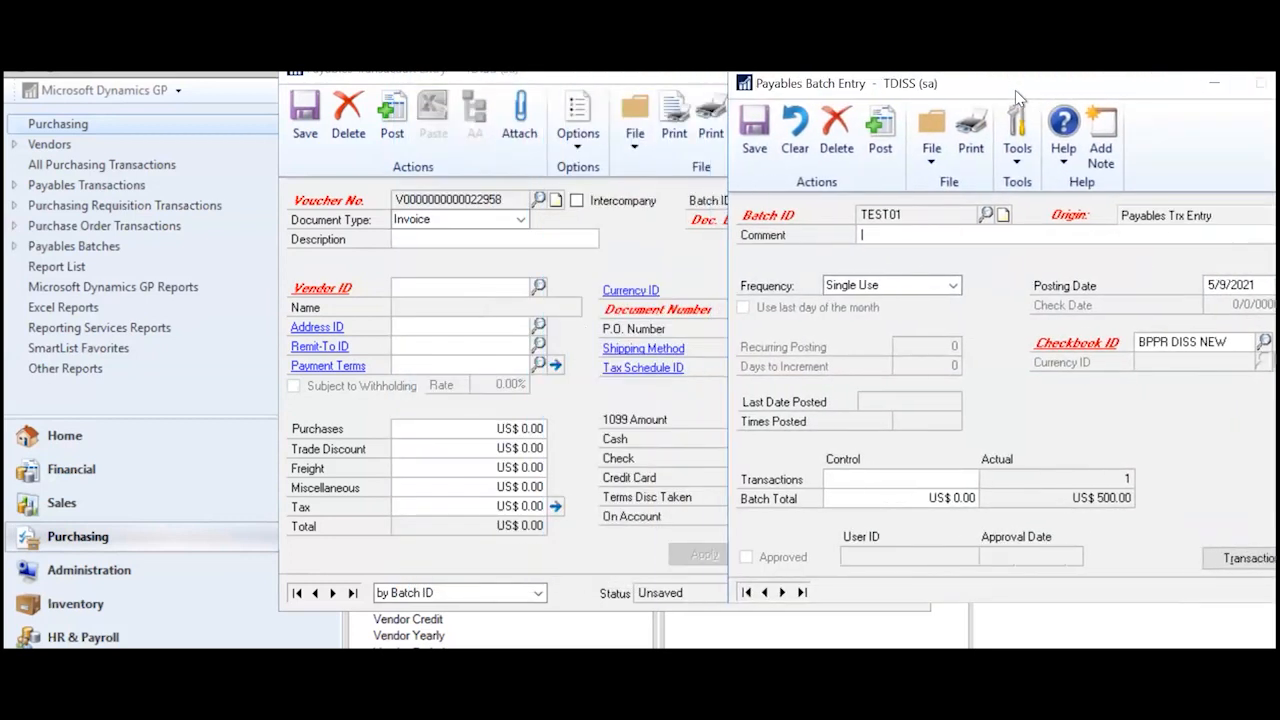
pyautogui.moveTo(588, 82); pyautogui.dragTo(387, 86)
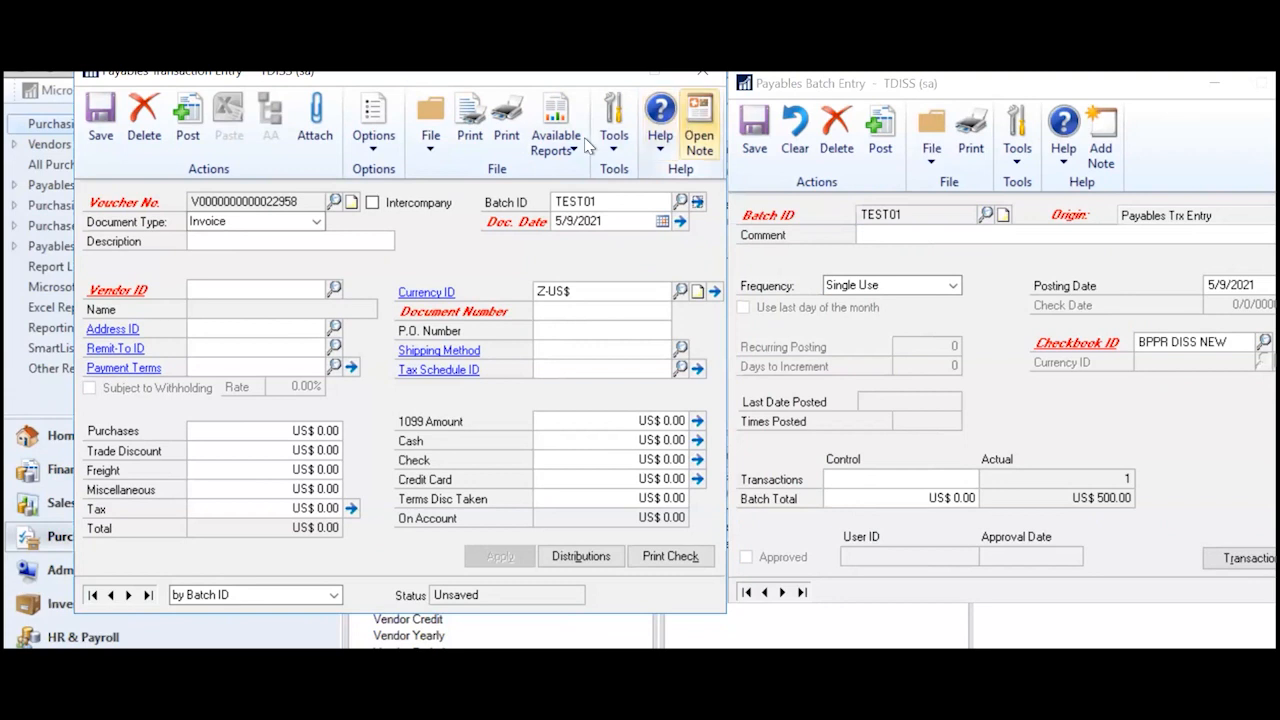
pyautogui.click(698, 80)
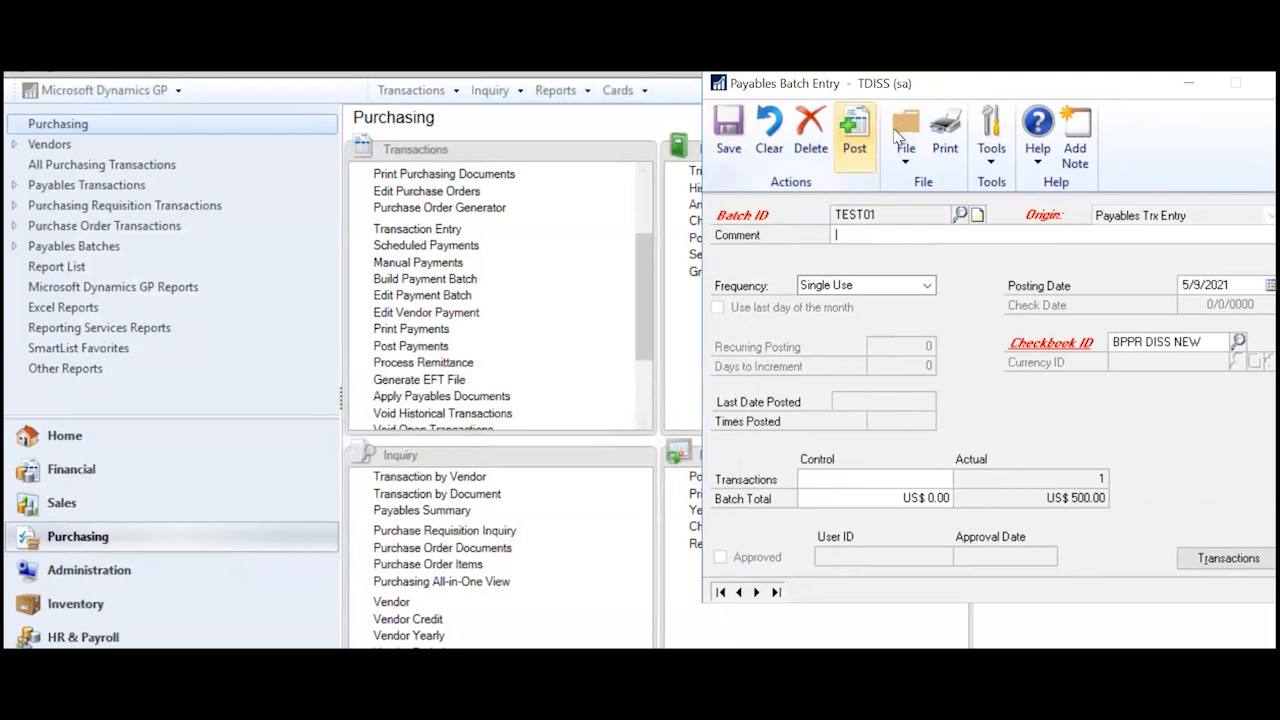
# - Post batch TEST01, sending posting journals to screen and skipping the distribution and checkbook reports
pyautogui.click(855, 132)
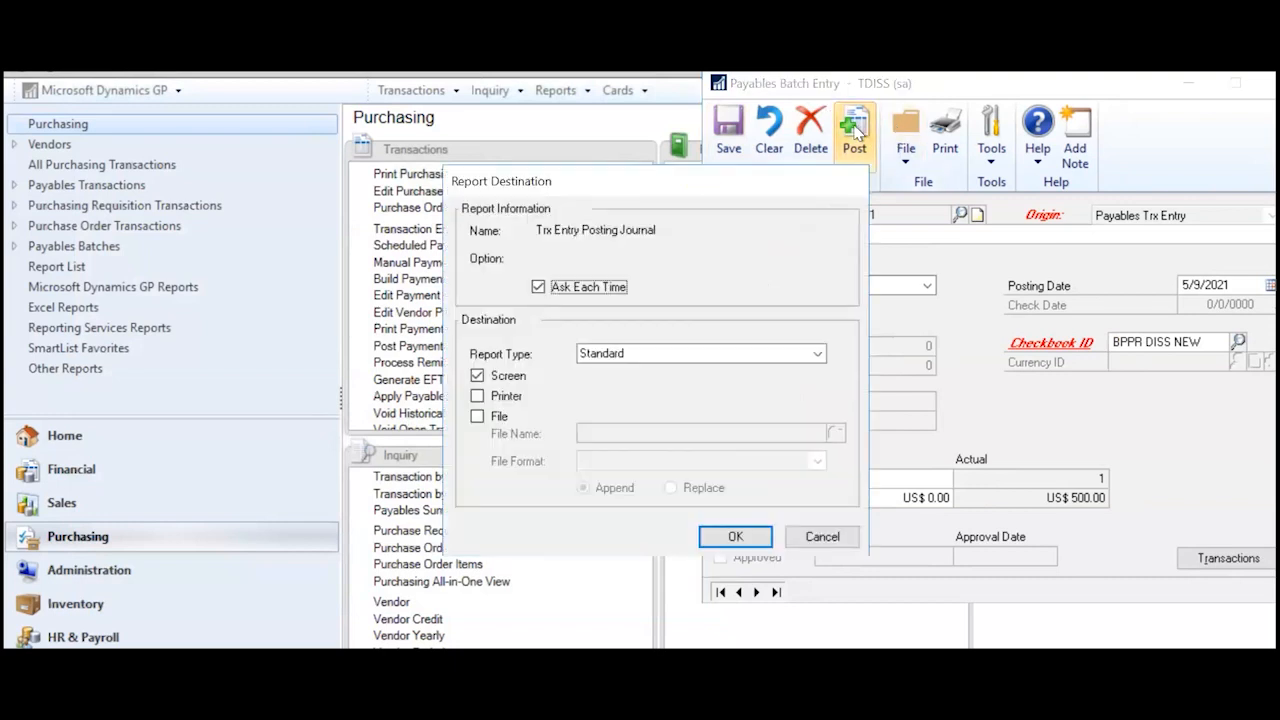
pyautogui.click(713, 541)
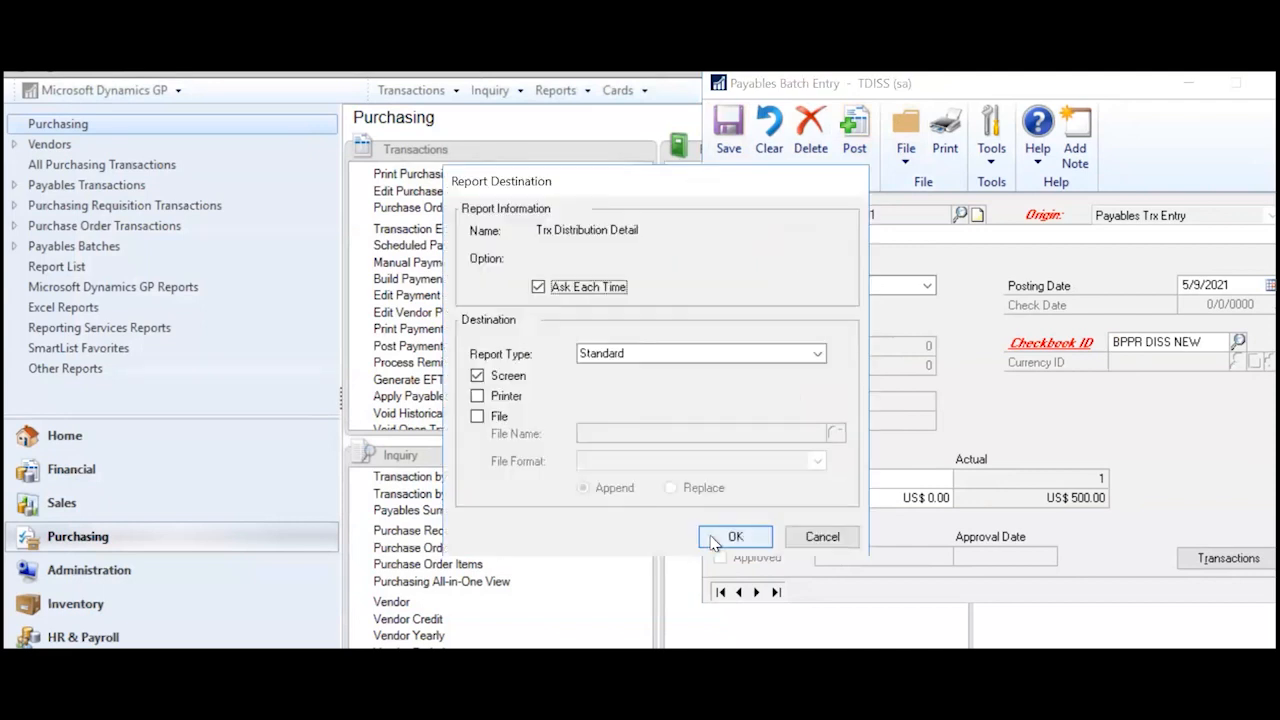
pyautogui.click(806, 537)
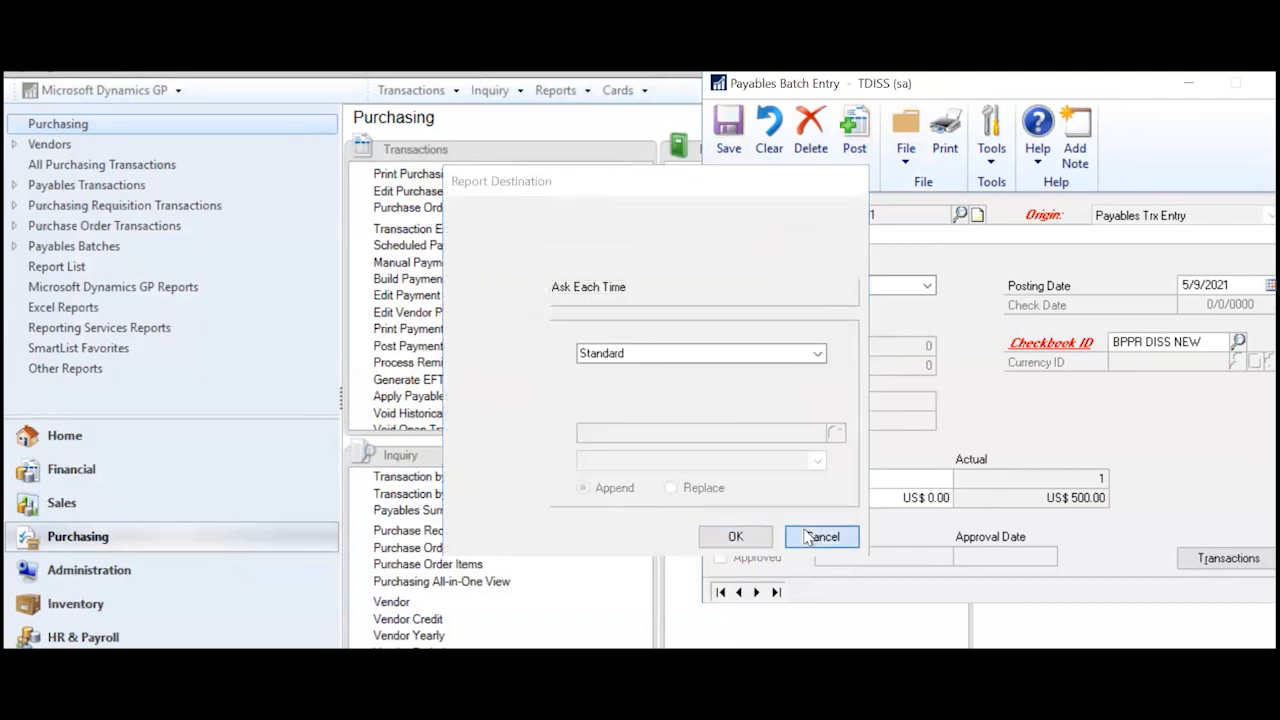
pyautogui.click(808, 537)
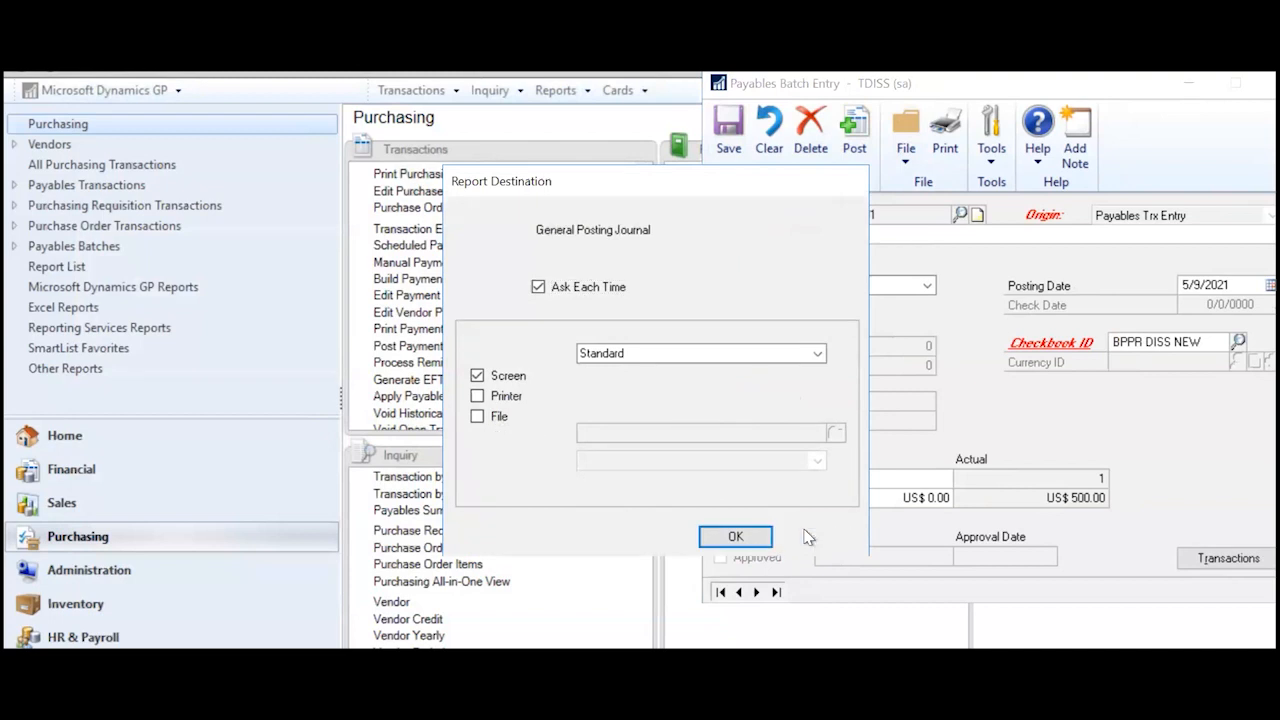
pyautogui.click(735, 537)
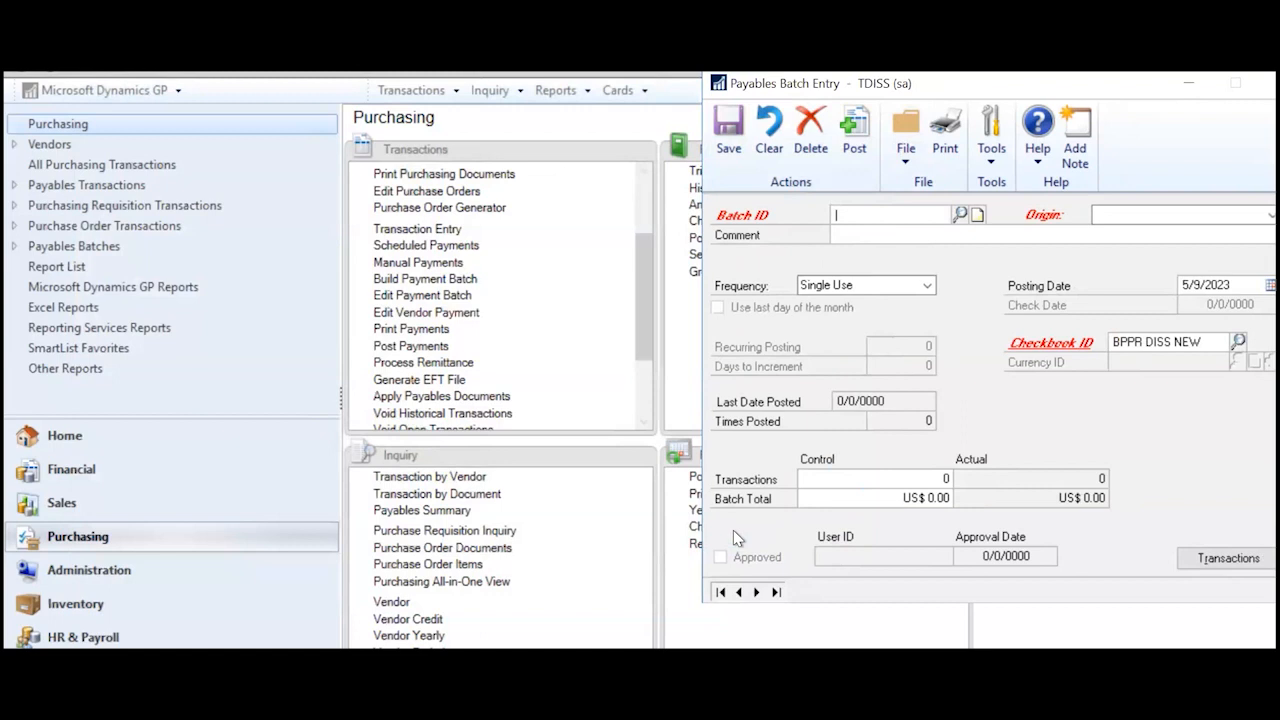
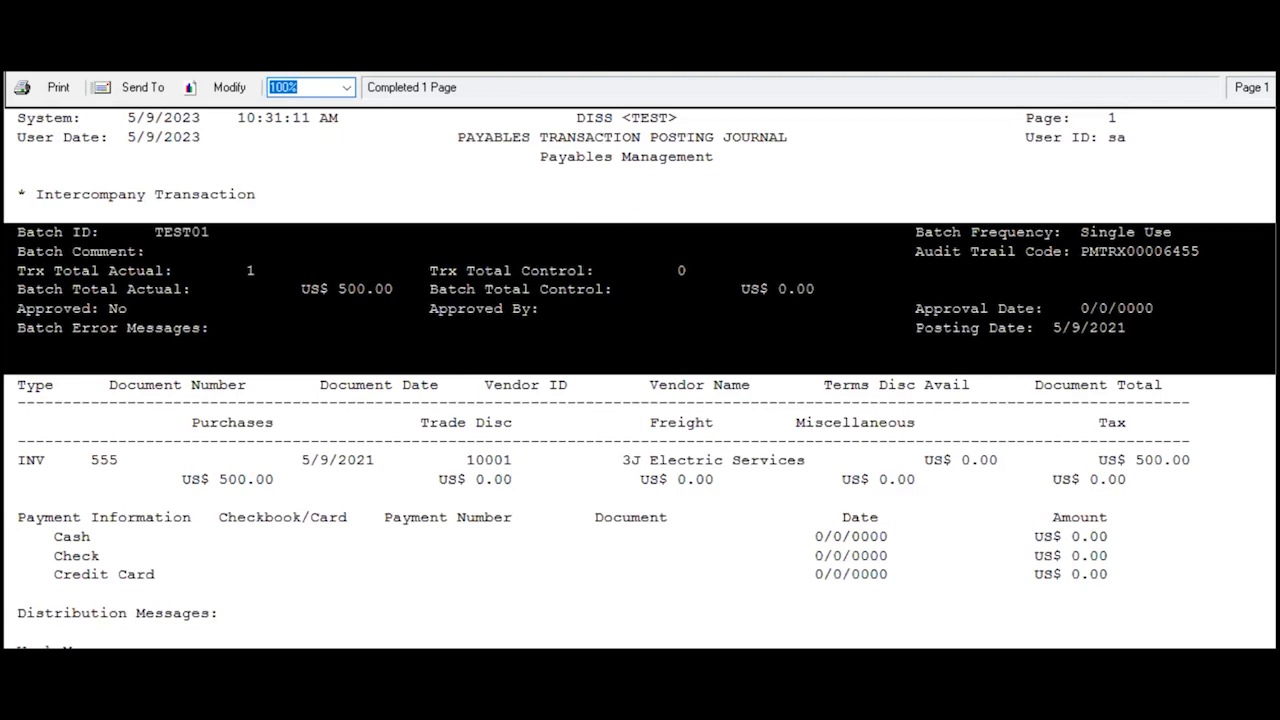
# - Close the Payables Transaction Posting Journal report window
pyautogui.click(1256, 24)
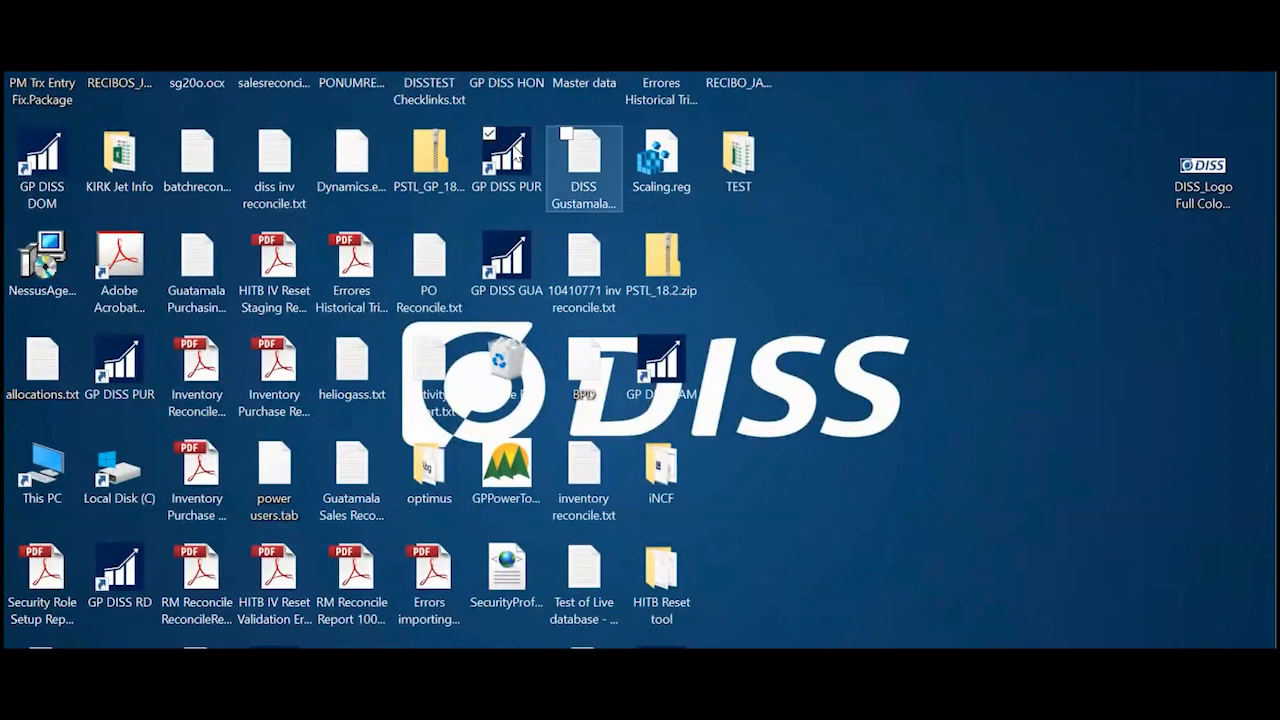
# - Relaunch Dynamics GP from the desktop and log in with the user's password
pyautogui.doubleClick(515, 150)
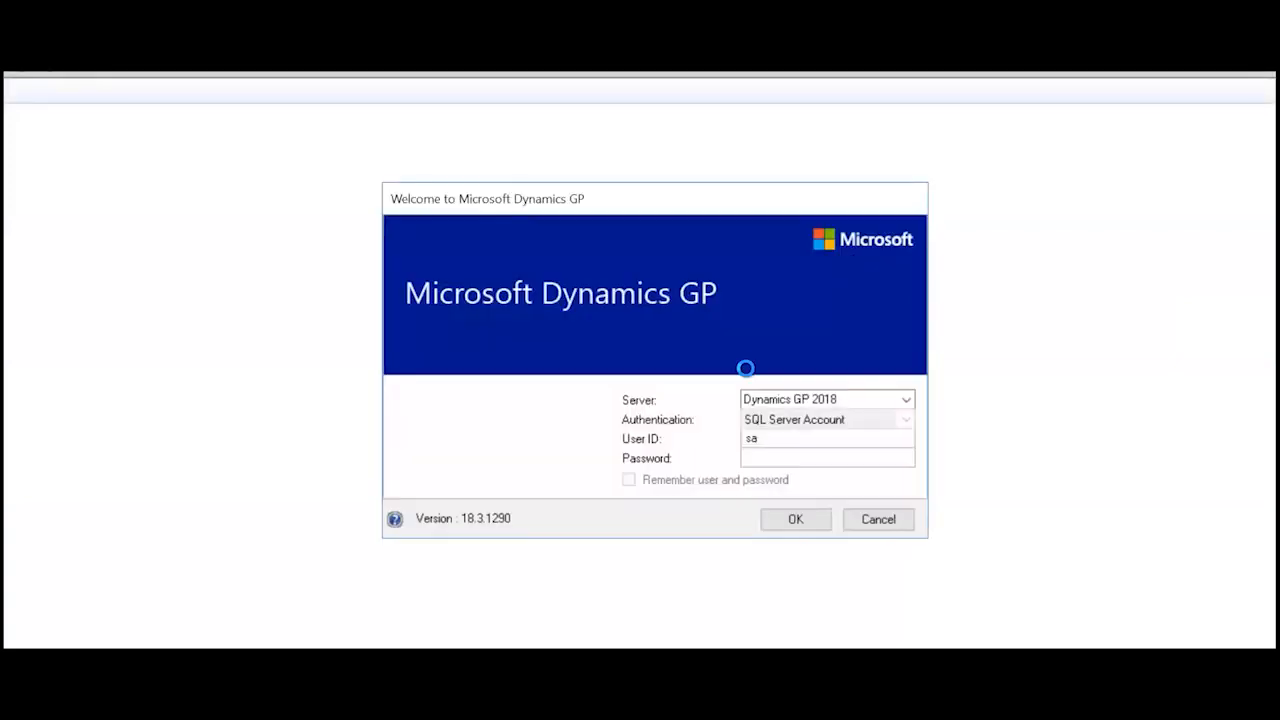
pyautogui.click(781, 455)
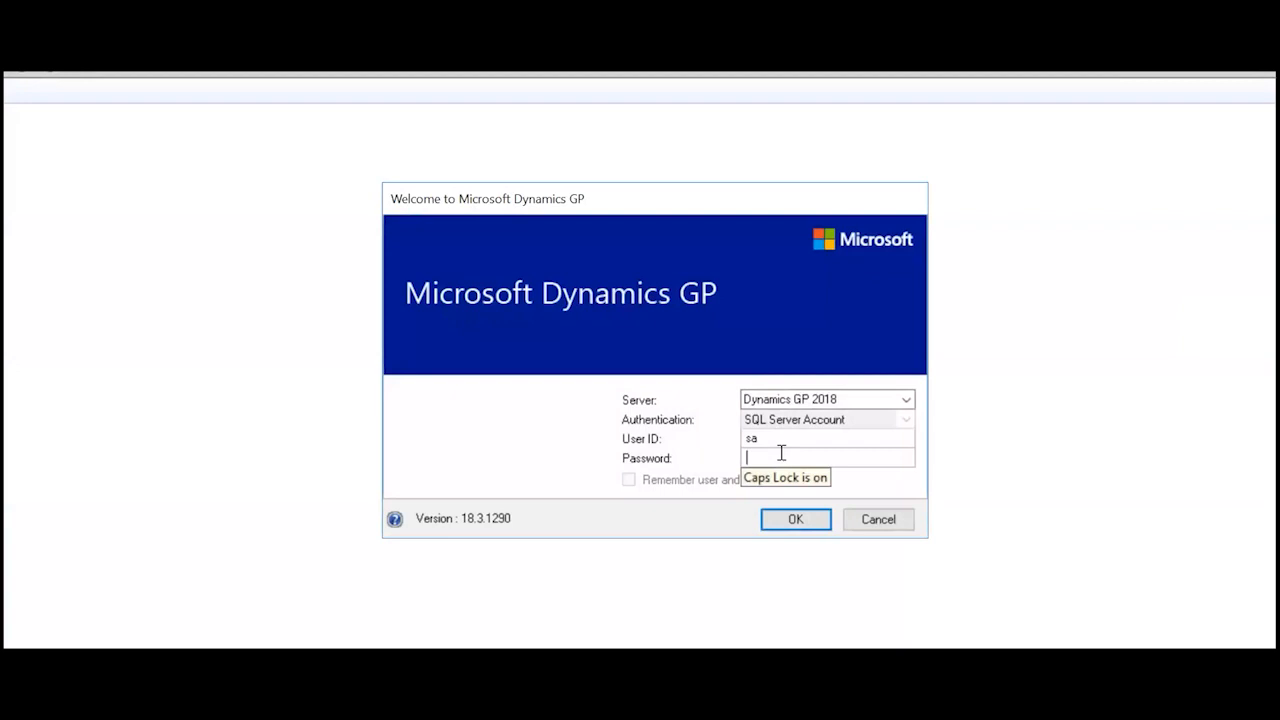
pyautogui.write('password@1234')
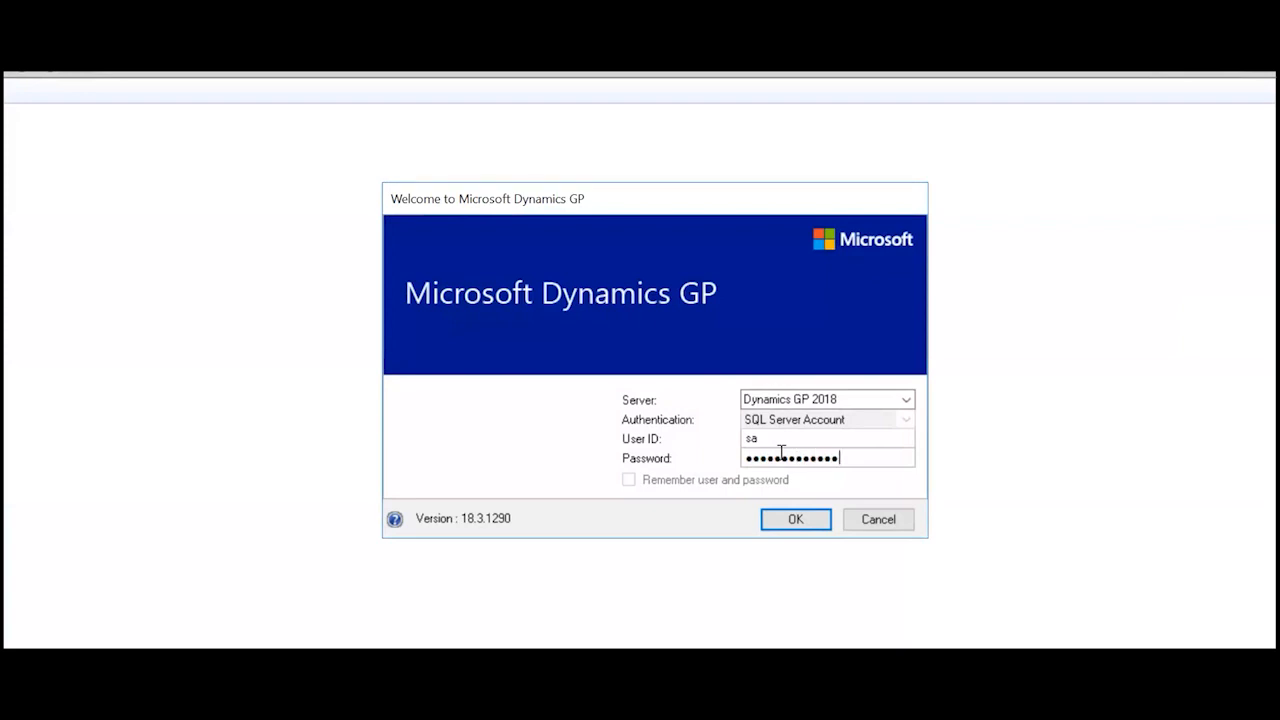
pyautogui.press('BackSpace')
pyautogui.press('BackSpace')
pyautogui.press('BackSpace')
pyautogui.press('BackSpace')
pyautogui.press('BackSpace')
pyautogui.press('BackSpace')
pyautogui.press('BackSpace')
pyautogui.press('BackSpace')
pyautogui.press('BackSpace')
pyautogui.press('BackSpace')
pyautogui.press('BackSpace')
pyautogui.press('BackSpace')
pyautogui.press('BackSpace')
pyautogui.write('pass@word123456')
pyautogui.press('Return')
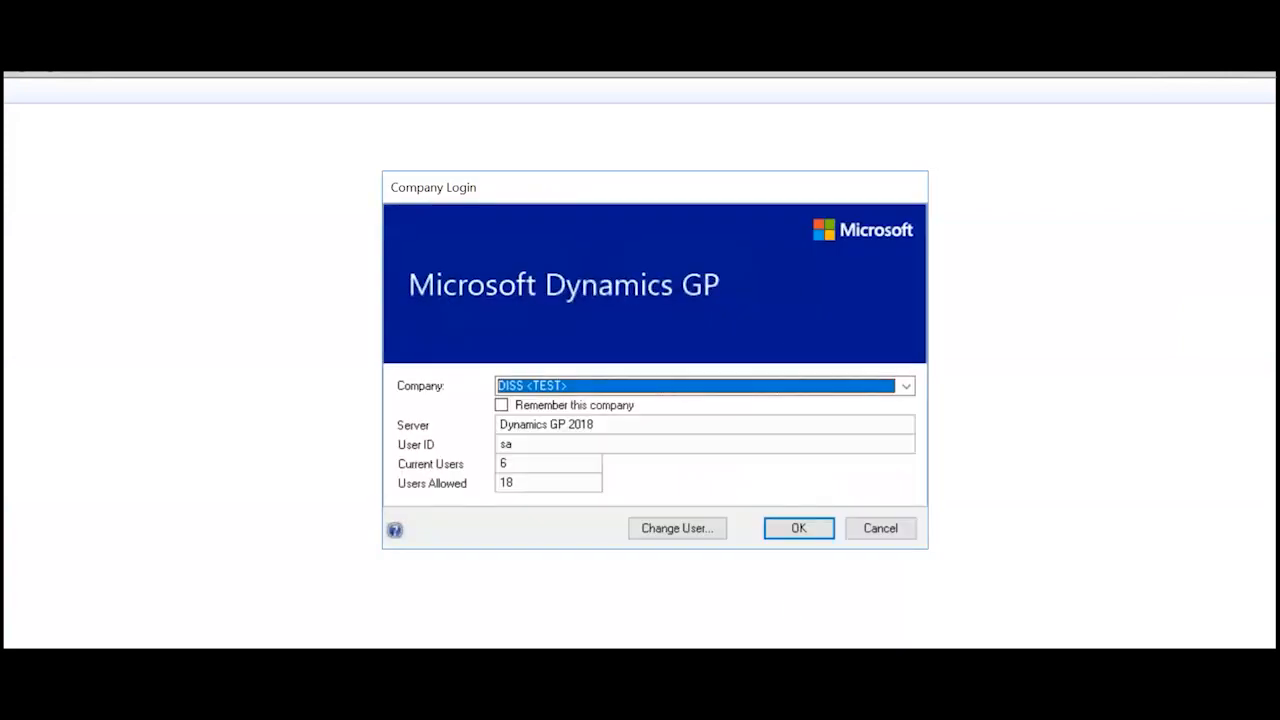
# - Choose the DISS <TEST> company and log into it
pyautogui.click(905, 386)
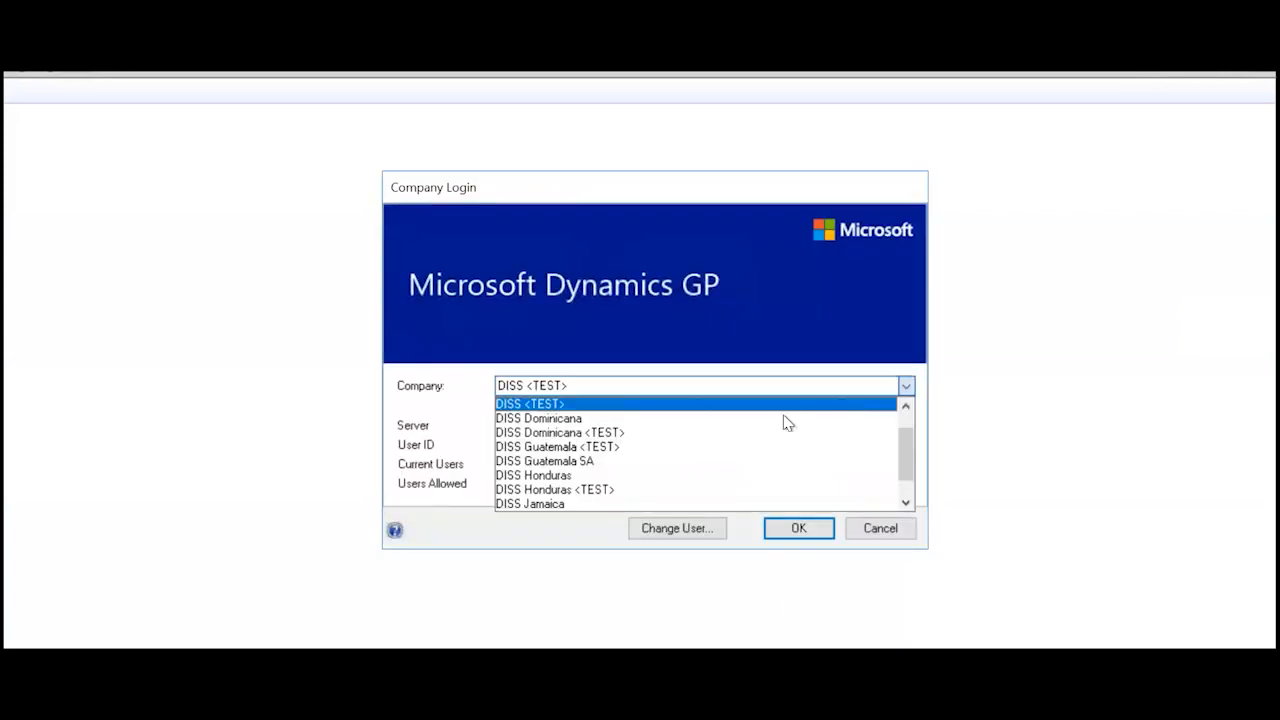
pyautogui.click(579, 405)
pyautogui.click(798, 528)
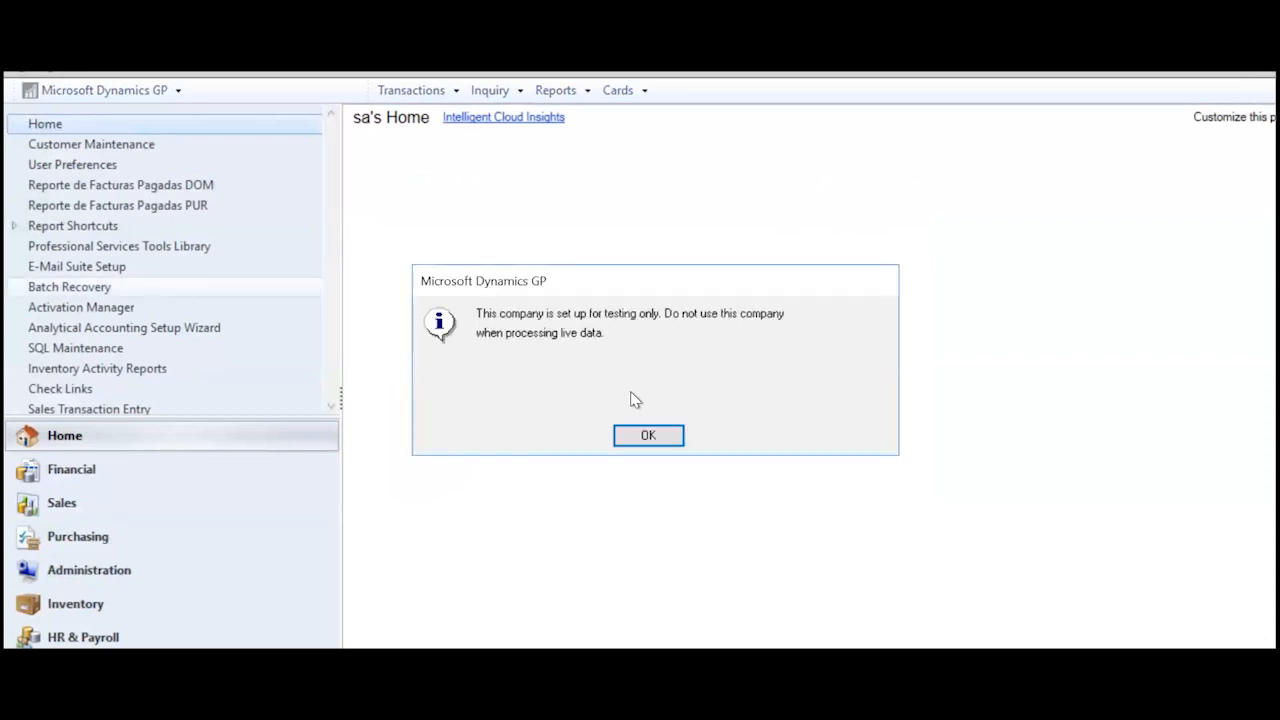
# - Dismiss the testing-only warning and open Purchasing's Build Payment Batch window
pyautogui.click(646, 435)
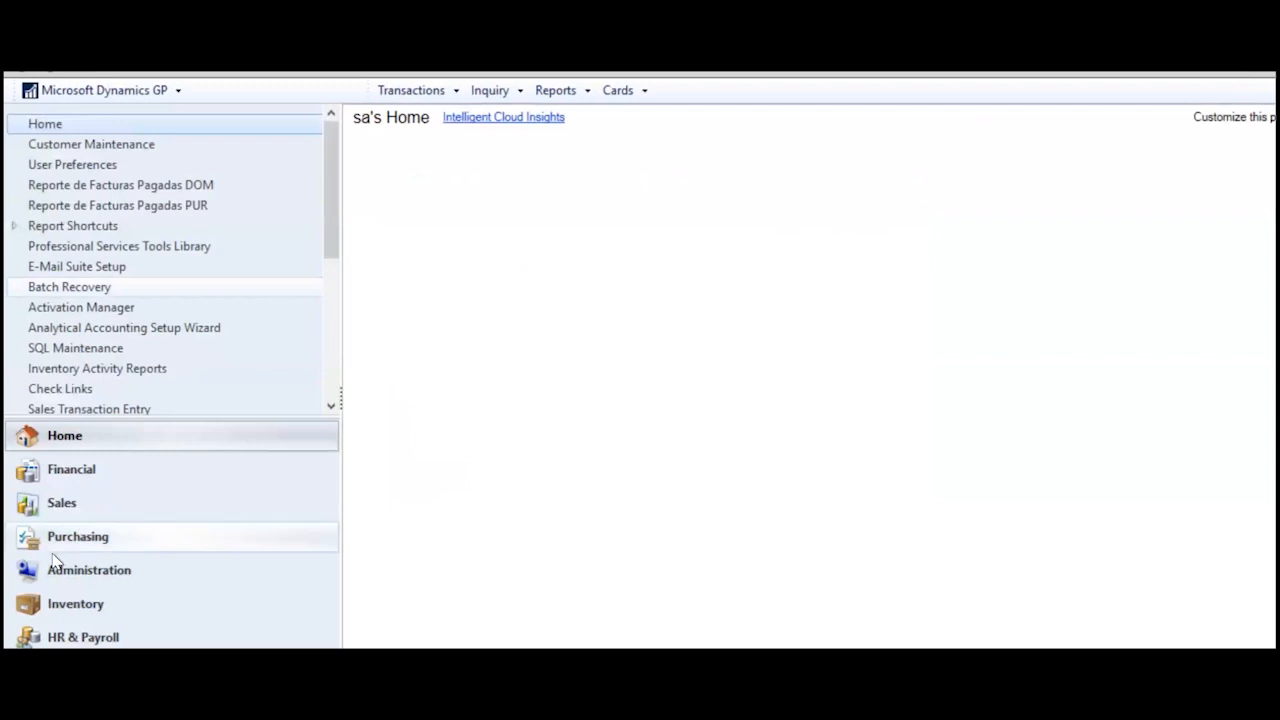
pyautogui.click(62, 540)
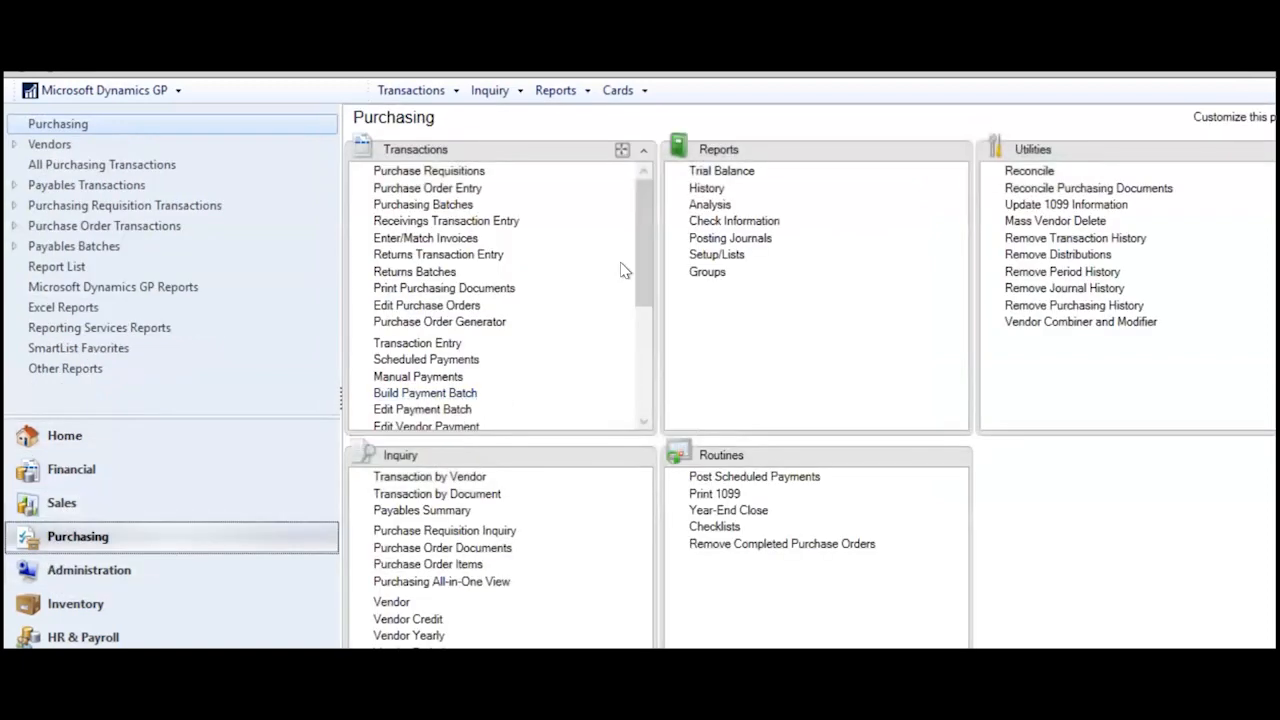
pyautogui.click(453, 395)
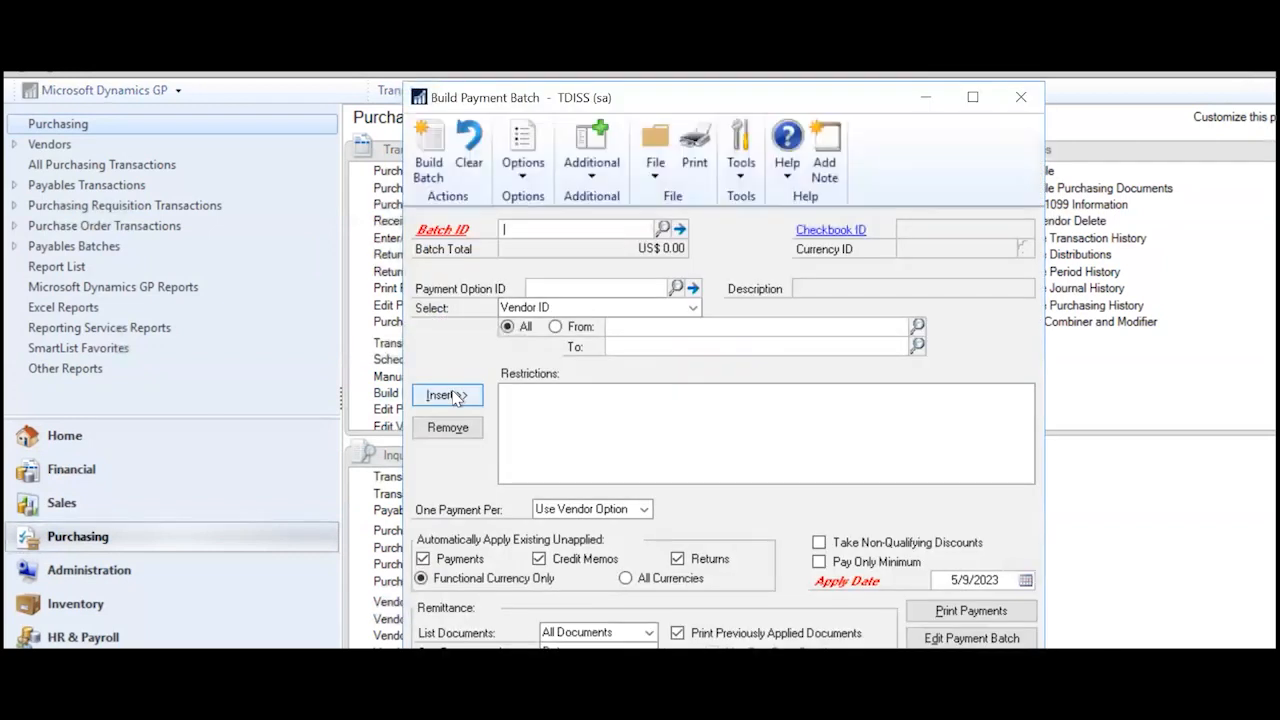
pyautogui.moveTo(702, 95); pyautogui.dragTo(671, 70)
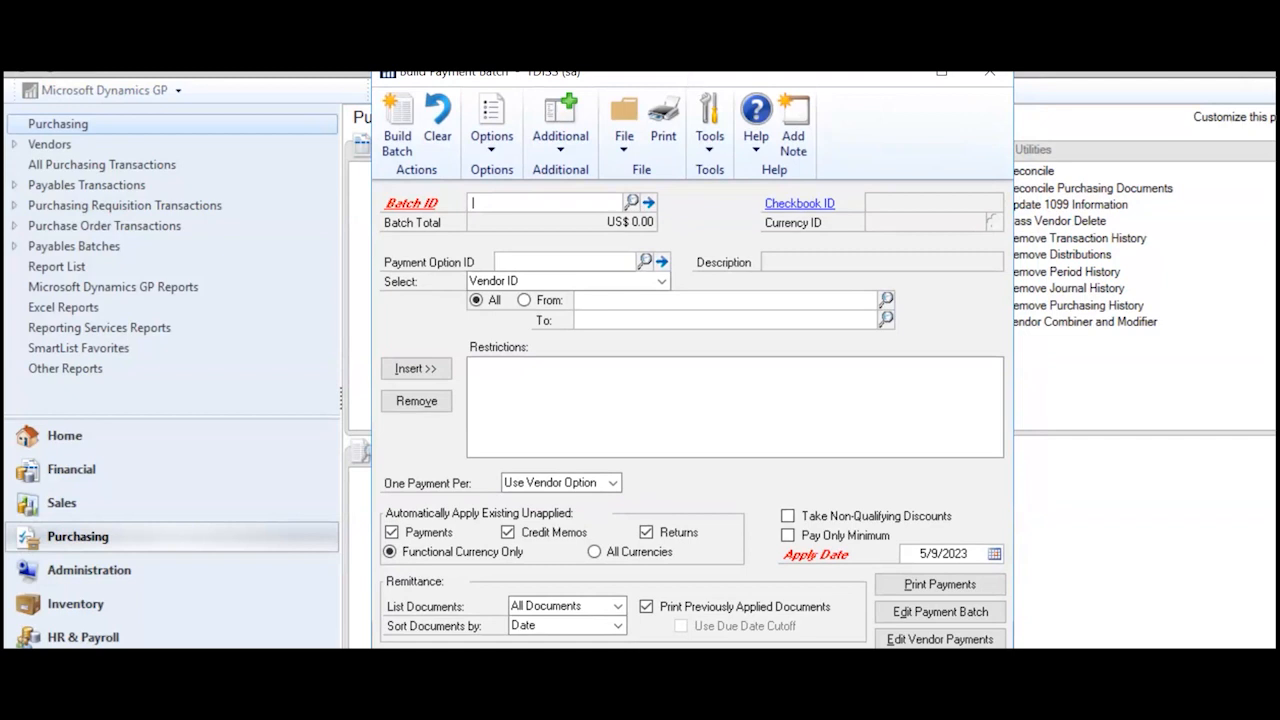
# - Enter TESTCHECK as the new payment batch ID
pyautogui.write('TESTCHW')
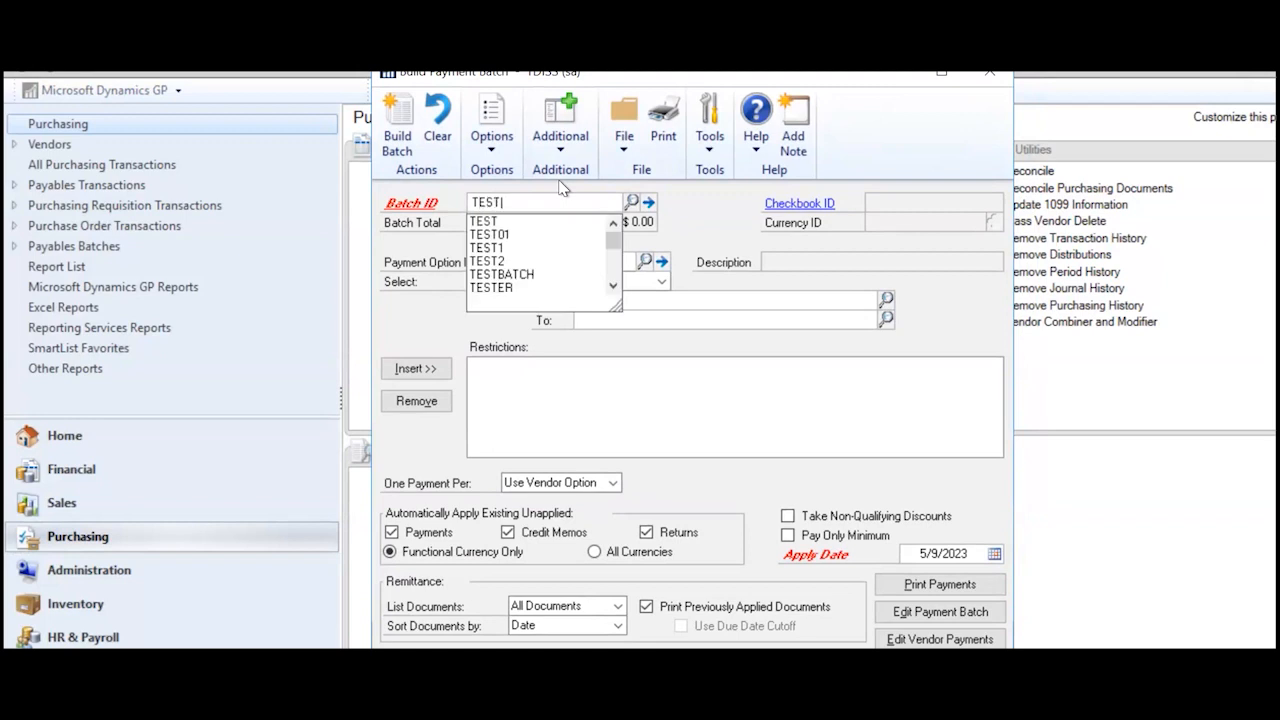
pyautogui.press('BackSpace')
pyautogui.write('ECK')
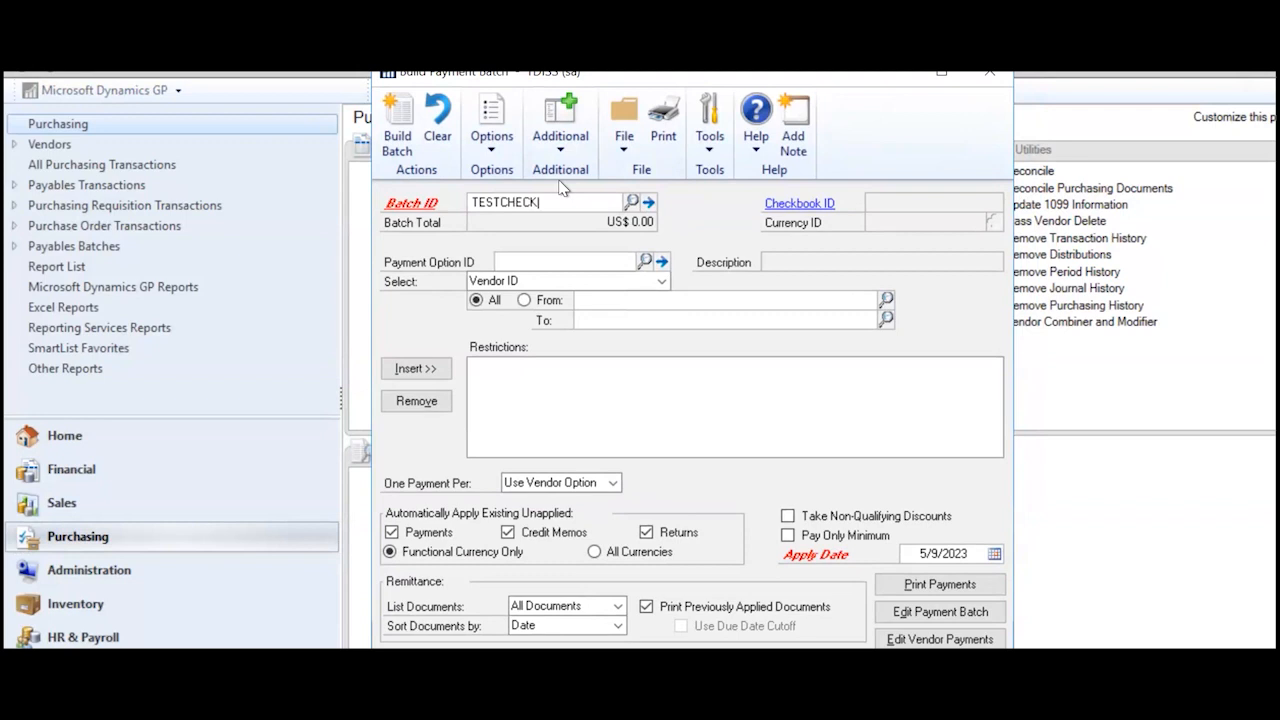
pyautogui.press('Tab')
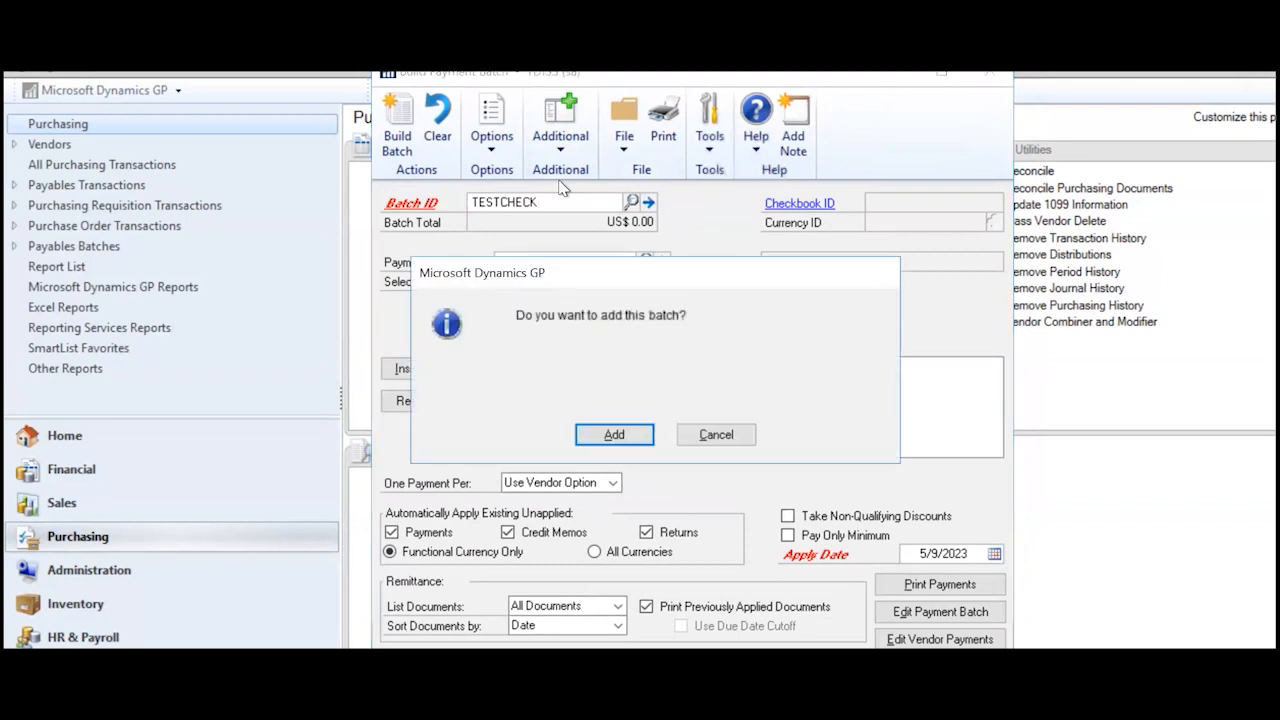
# - Add the TESTCHECK batch and change its posting date to 5/9/2021
pyautogui.click(614, 435)
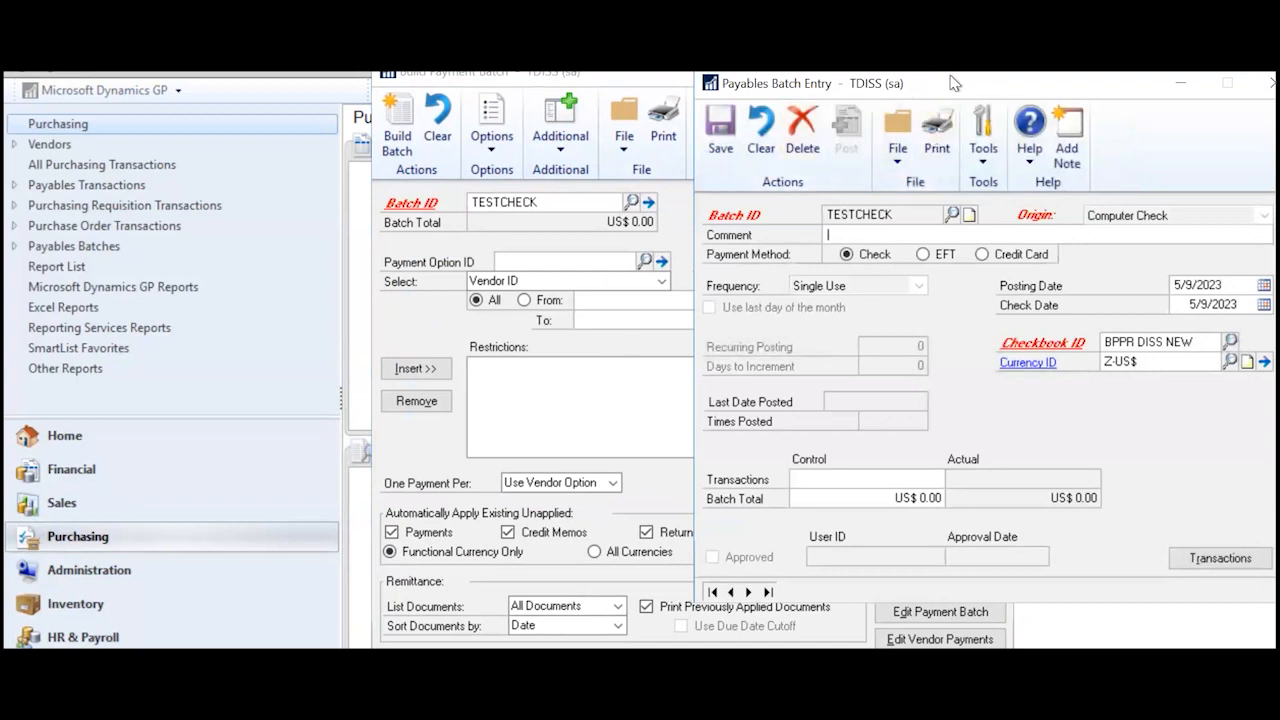
pyautogui.moveTo(951, 82); pyautogui.dragTo(904, 67)
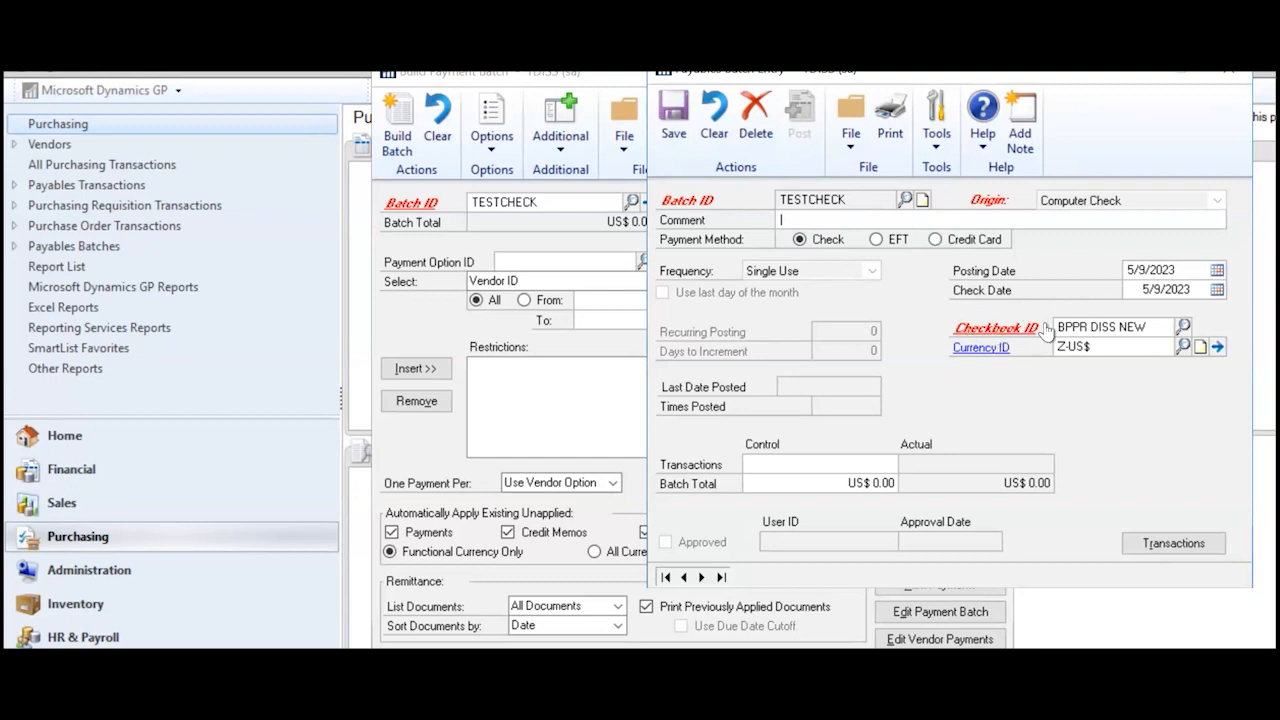
pyautogui.click(1185, 263)
pyautogui.click(1185, 263)
pyautogui.press('BackSpace')
pyautogui.write('1')
pyautogui.press('Tab')
# - Change the check date to 5/9/2021 and save the TESTCHECK batch
pyautogui.click(1195, 288)
pyautogui.press('BackSpace')
pyautogui.write('1')
pyautogui.press('Tab')
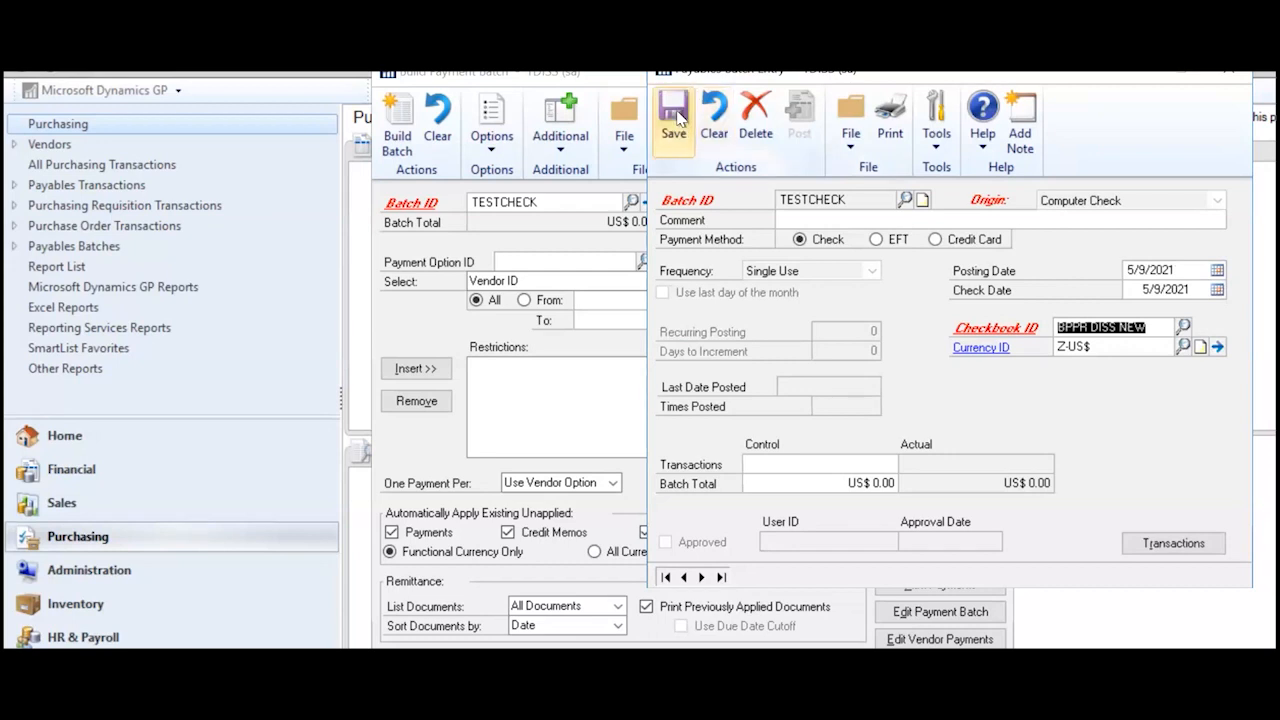
pyautogui.press('Tab')
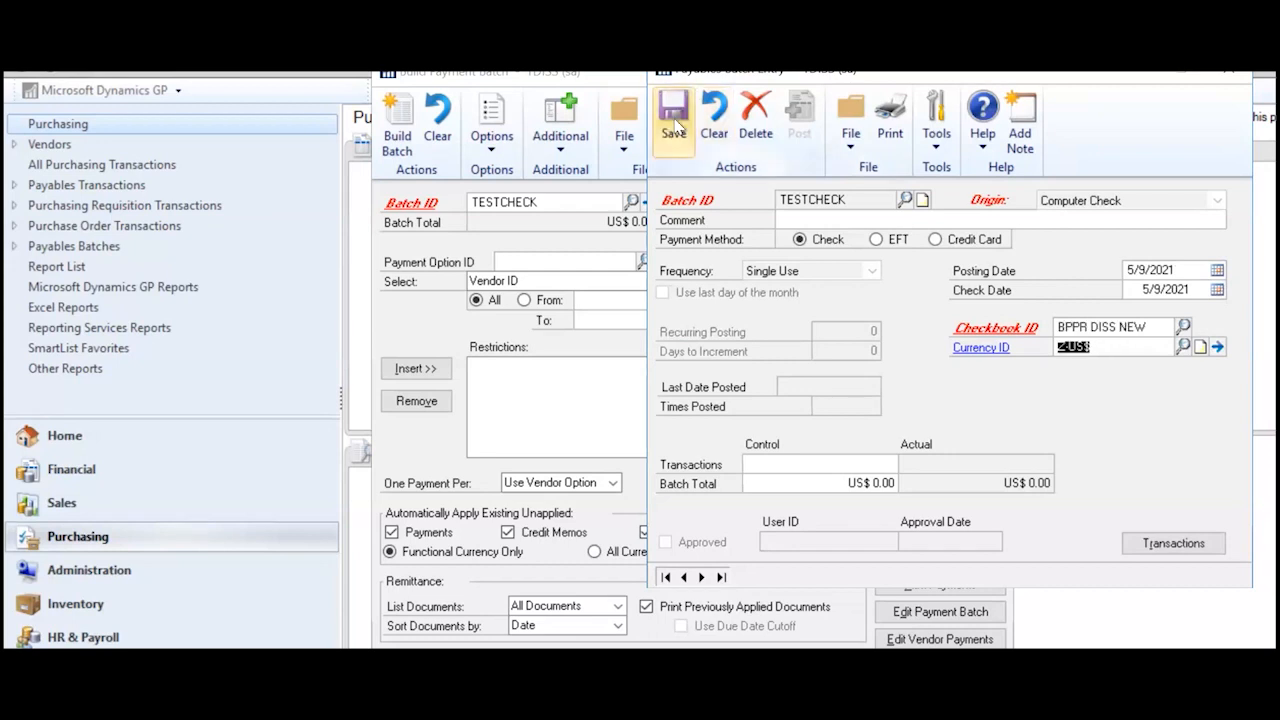
pyautogui.click(672, 112)
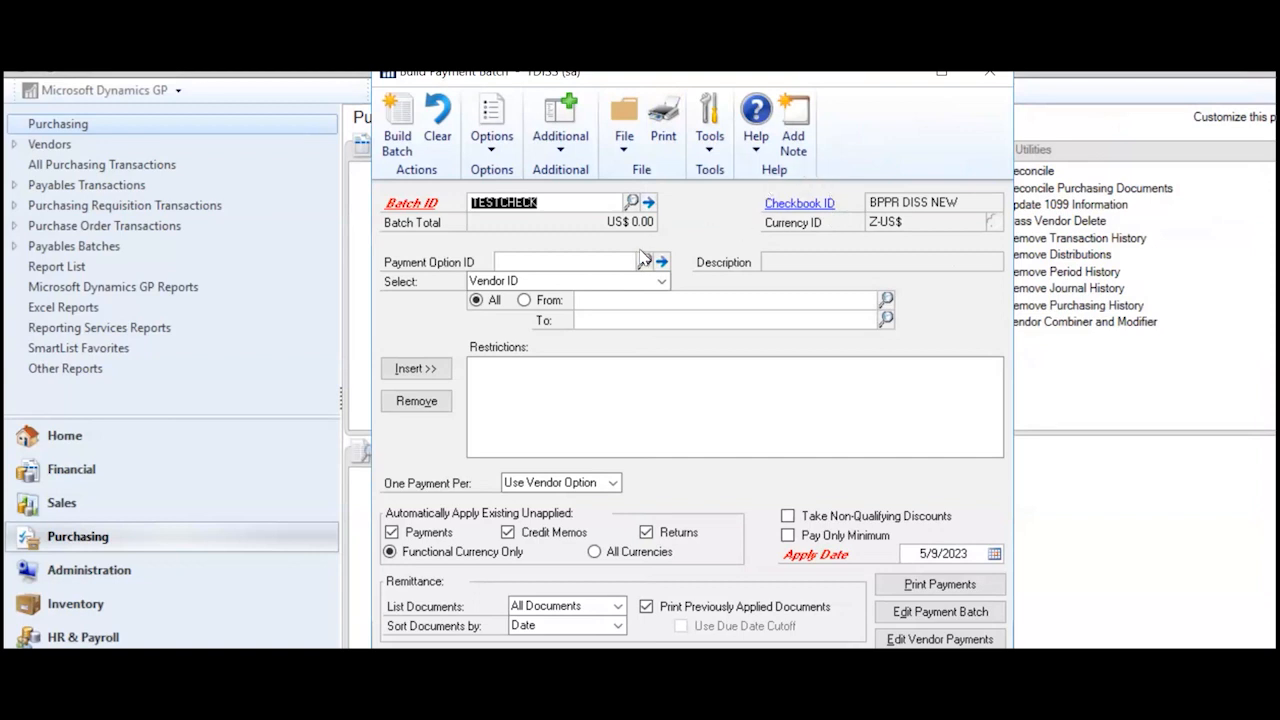
pyautogui.click(602, 303)
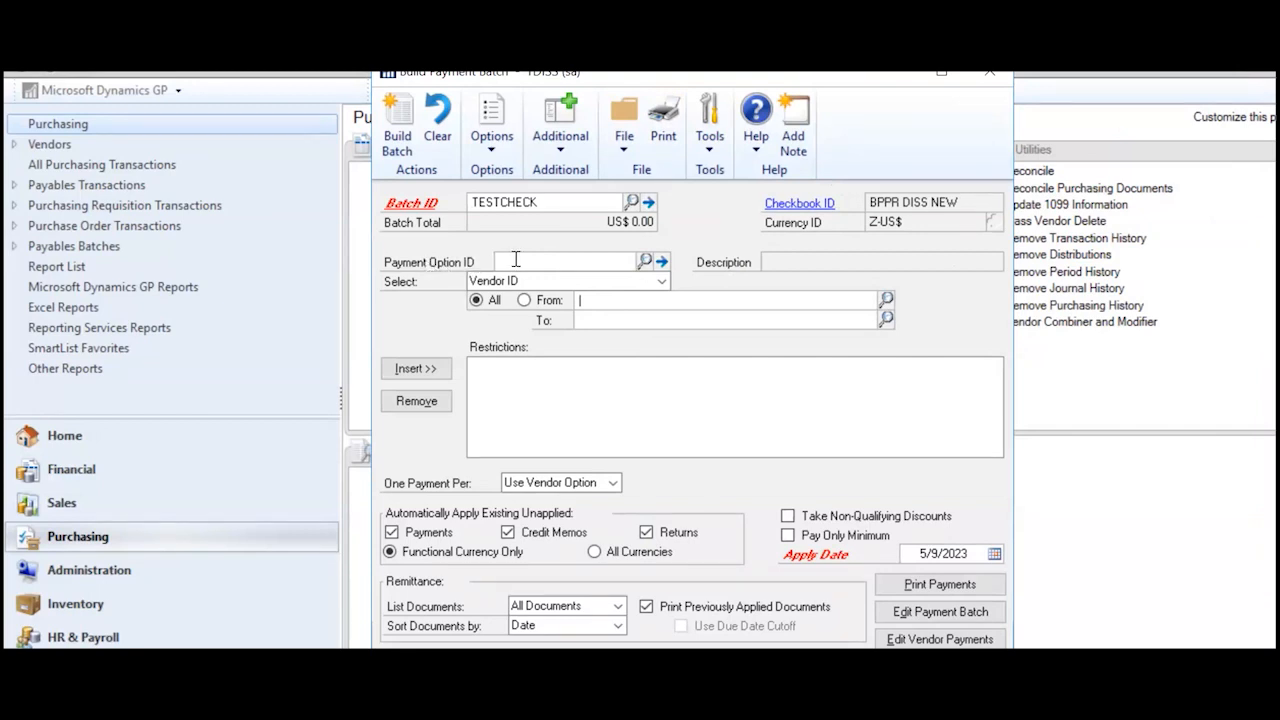
pyautogui.click(644, 261)
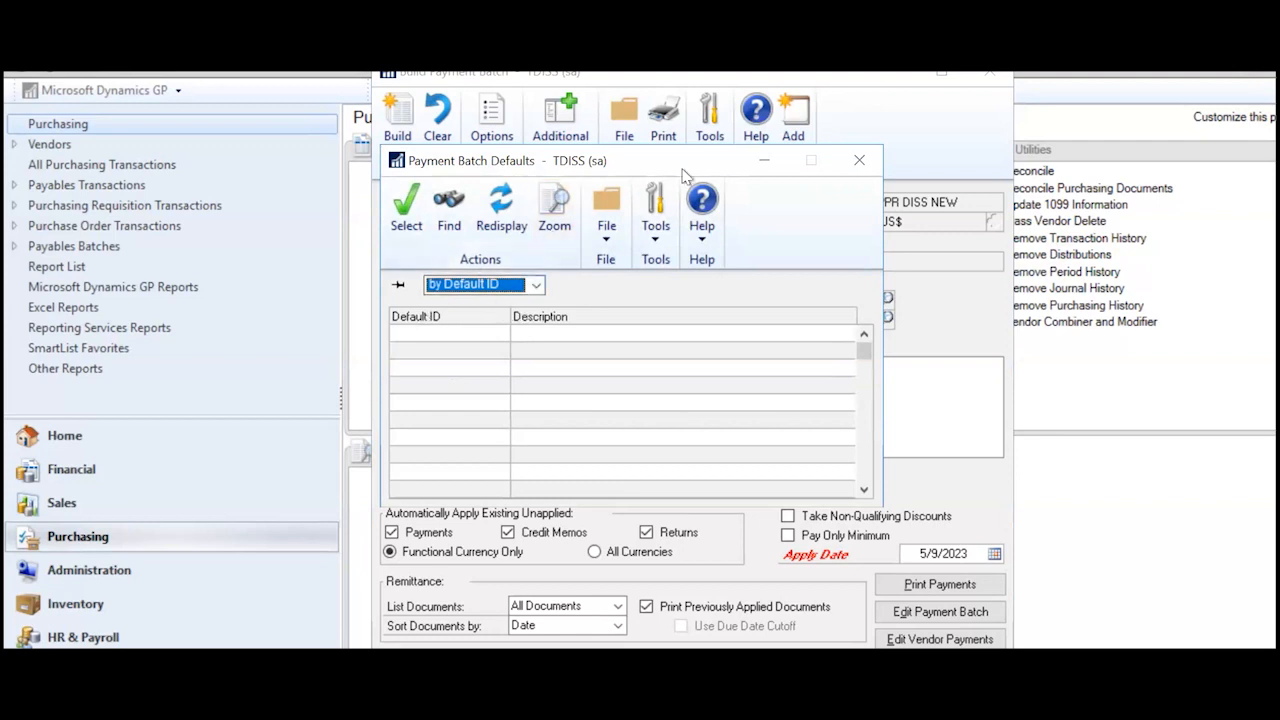
pyautogui.click(857, 162)
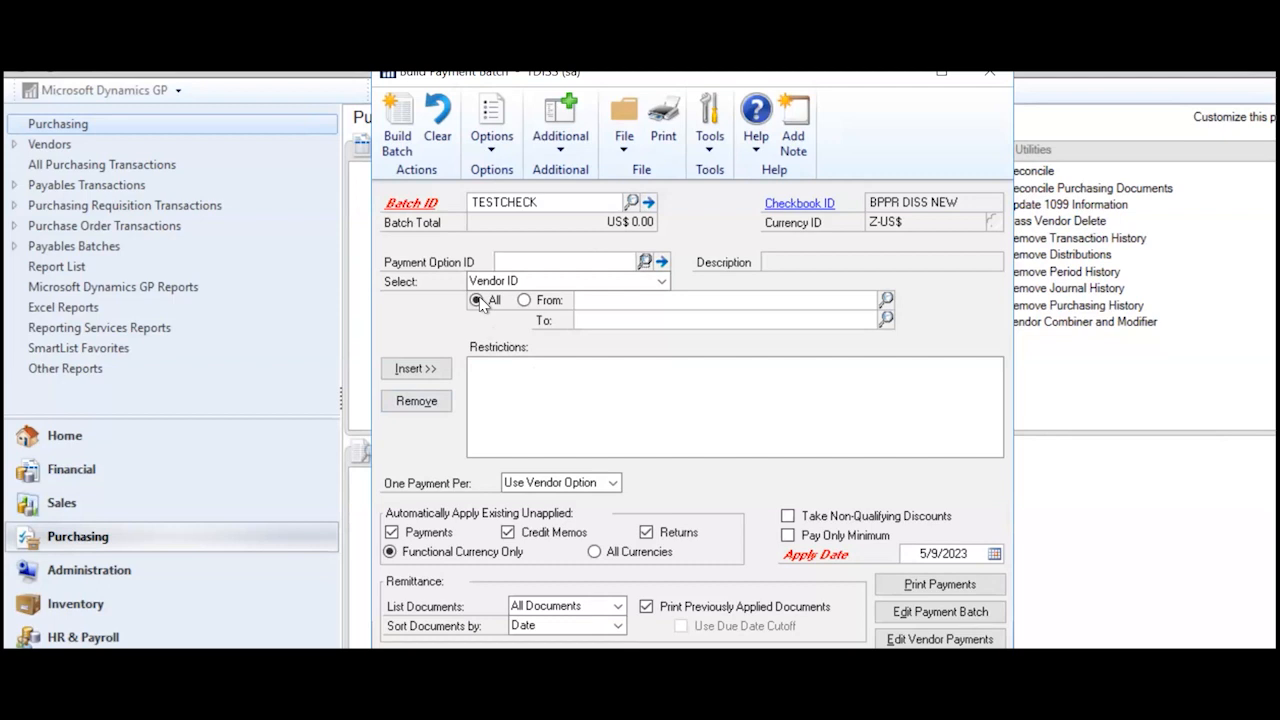
# - Insert a Vendor ID restriction from 10001 to 10001 into the TESTCHECK batch criteria
pyautogui.click(662, 283)
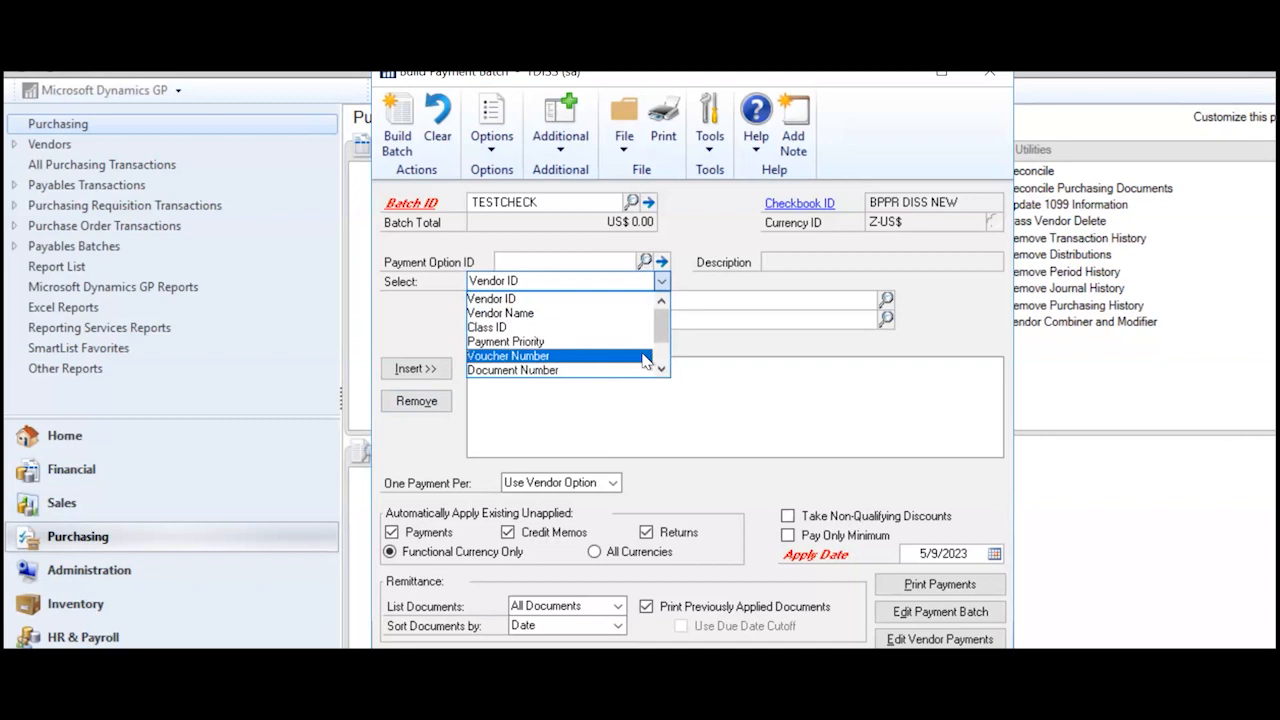
pyautogui.click(770, 352)
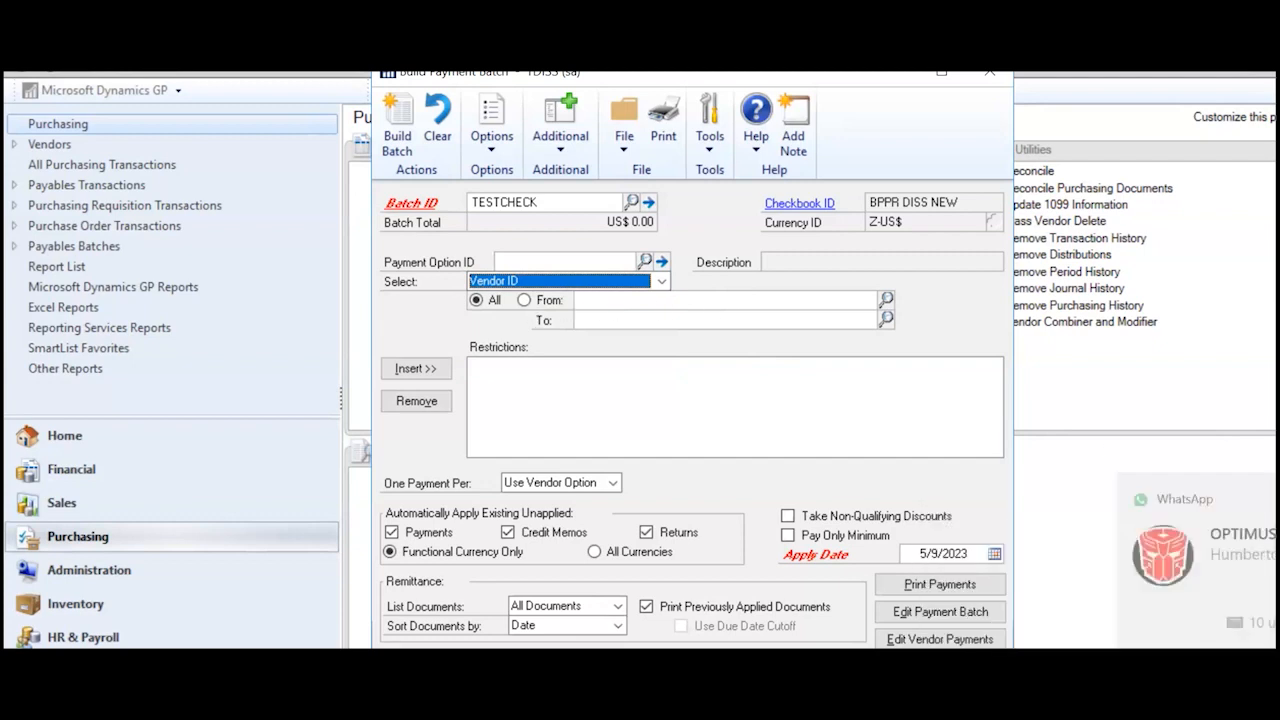
pyautogui.click(524, 301)
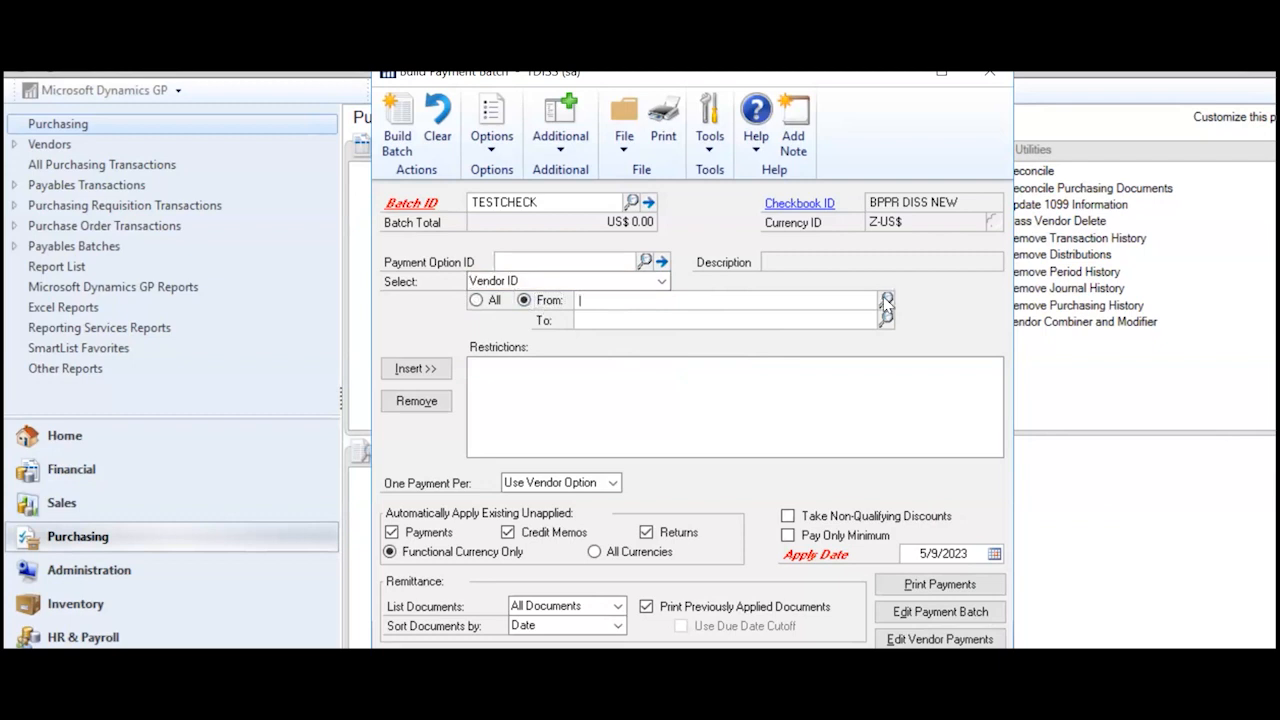
pyautogui.click(887, 302)
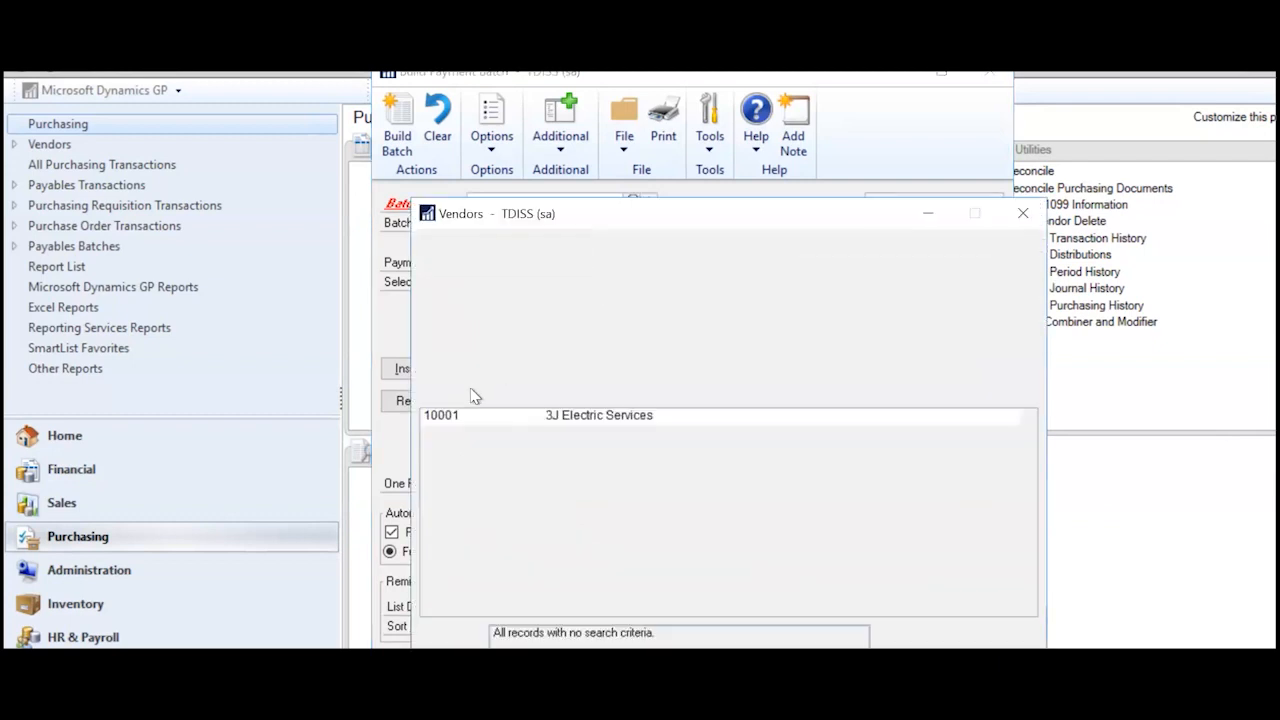
pyautogui.click(468, 415)
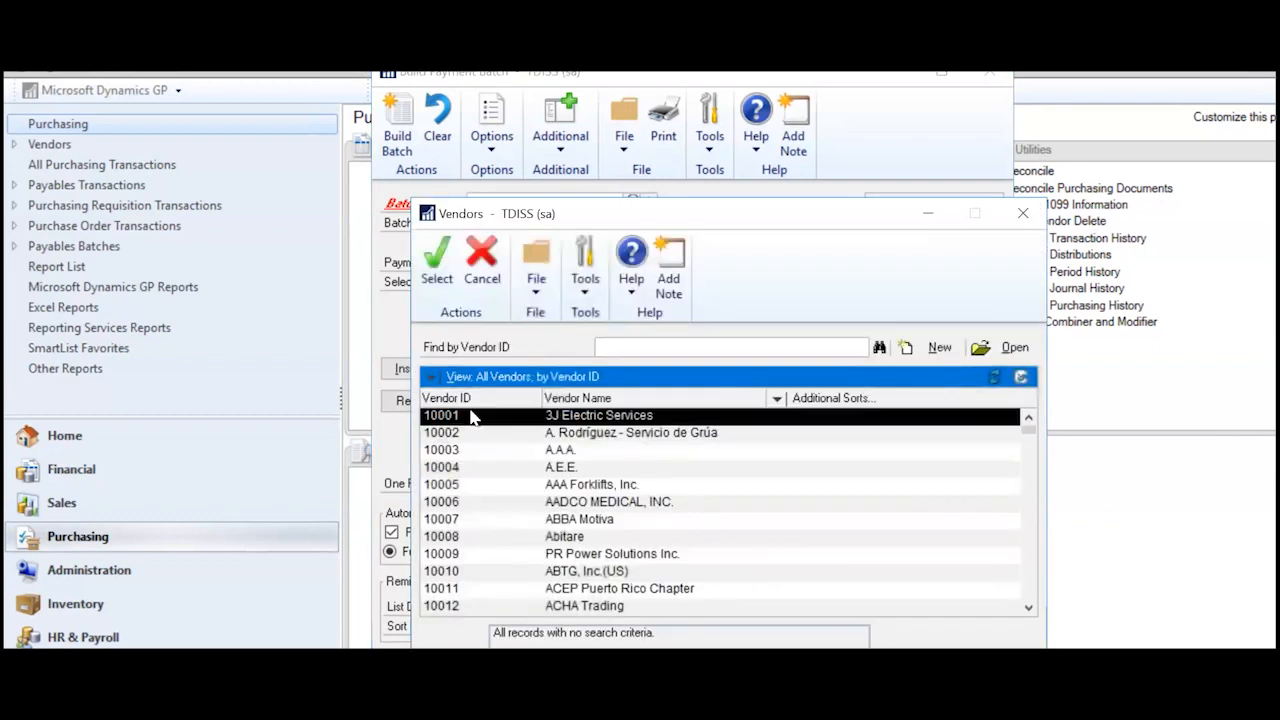
pyautogui.click(436, 266)
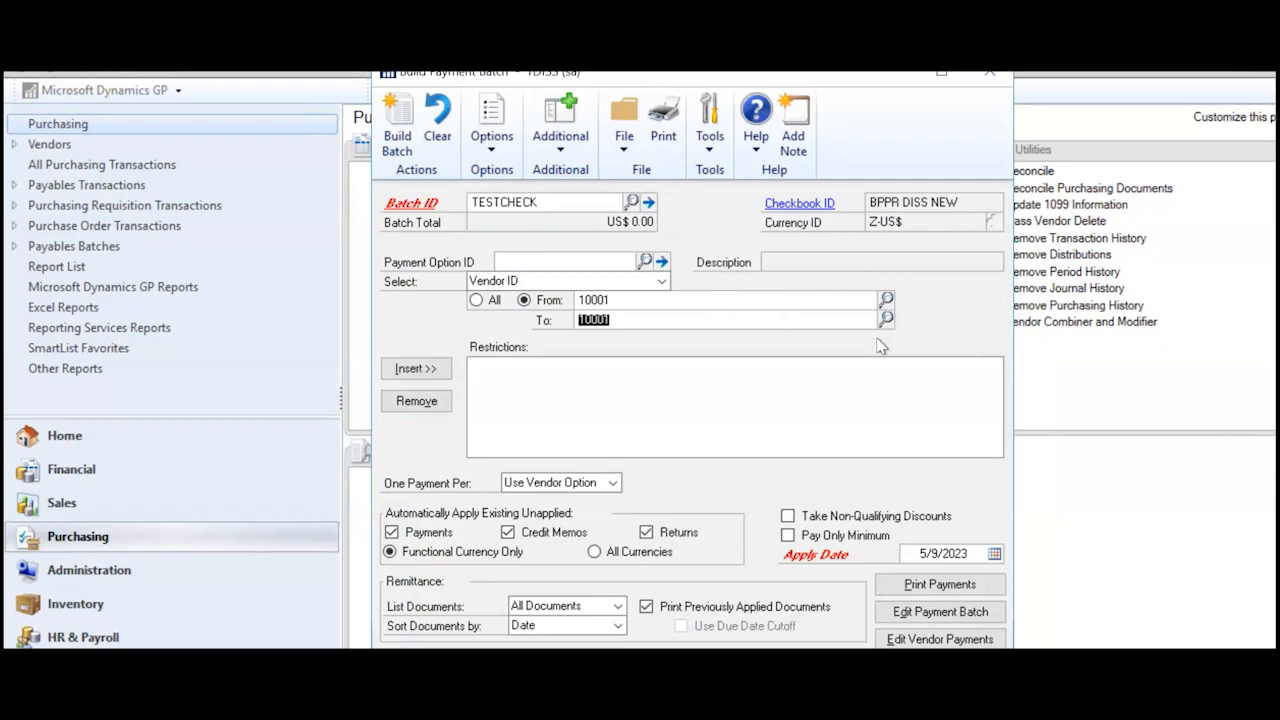
pyautogui.click(428, 369)
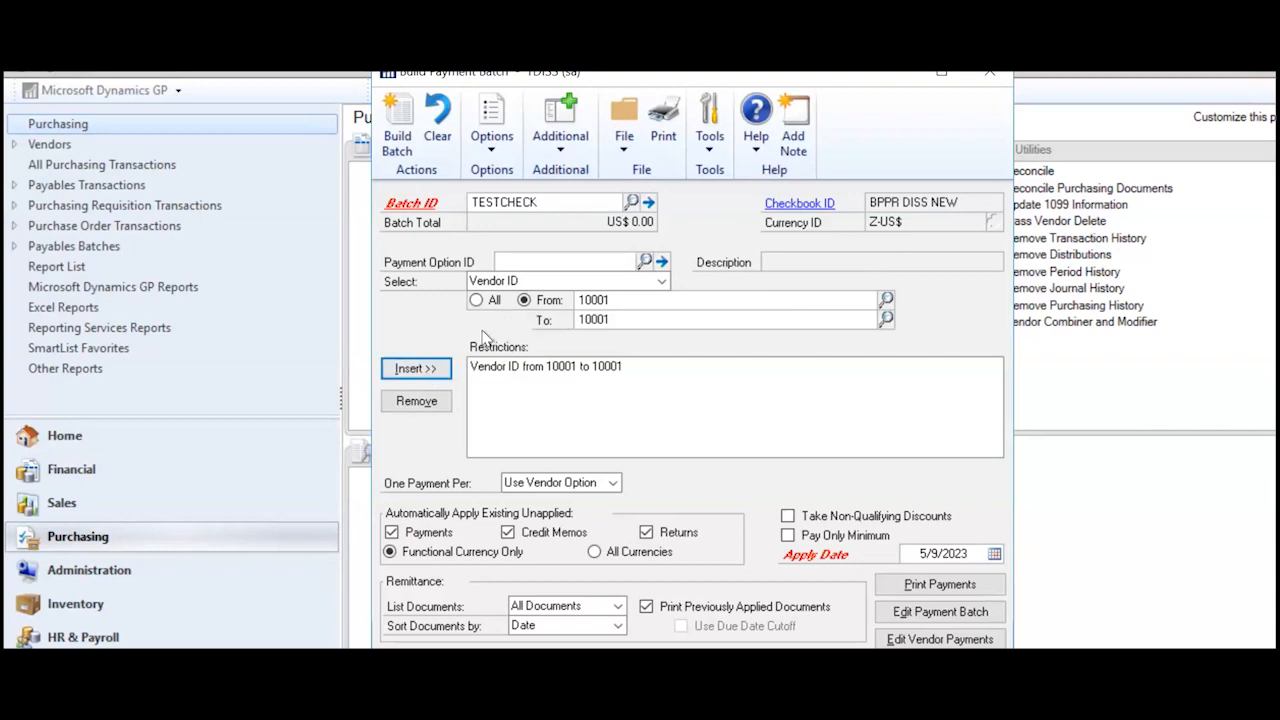
pyautogui.click(660, 282)
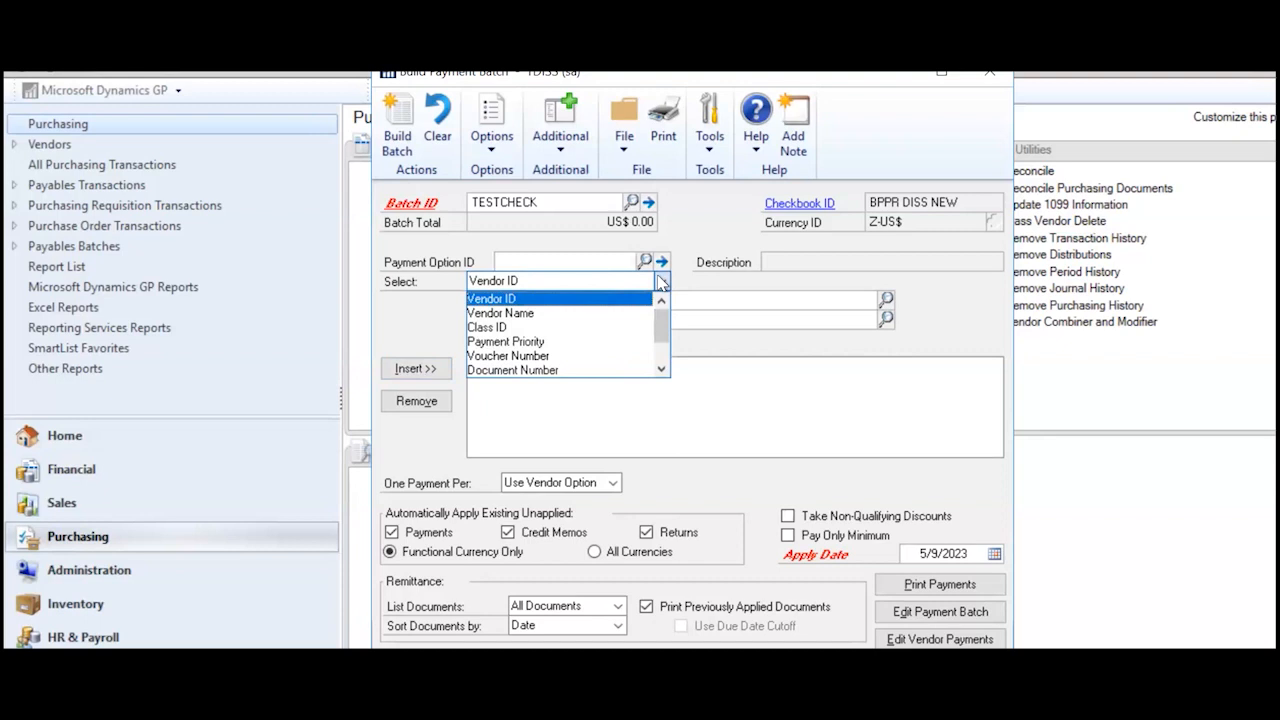
# - Switch the restriction field to Due Date/Discount Date Cutoff, then to Payment Priority
pyautogui.click(663, 352)
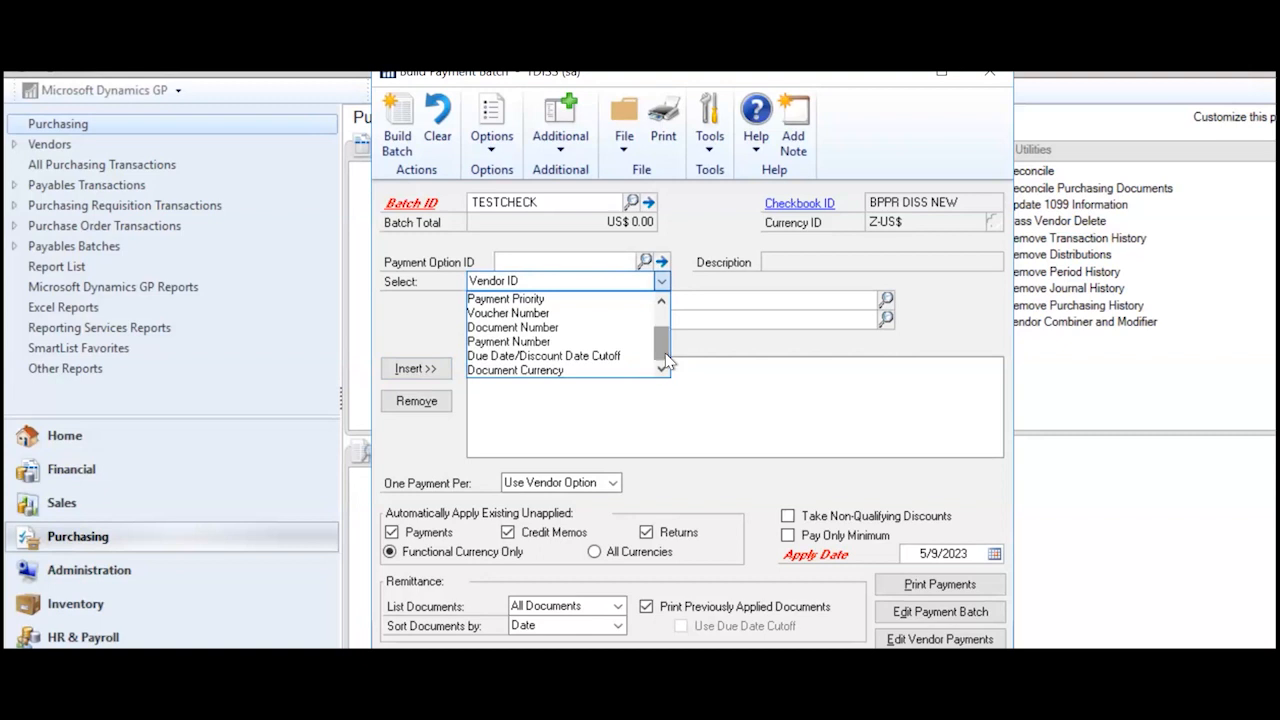
pyautogui.click(619, 356)
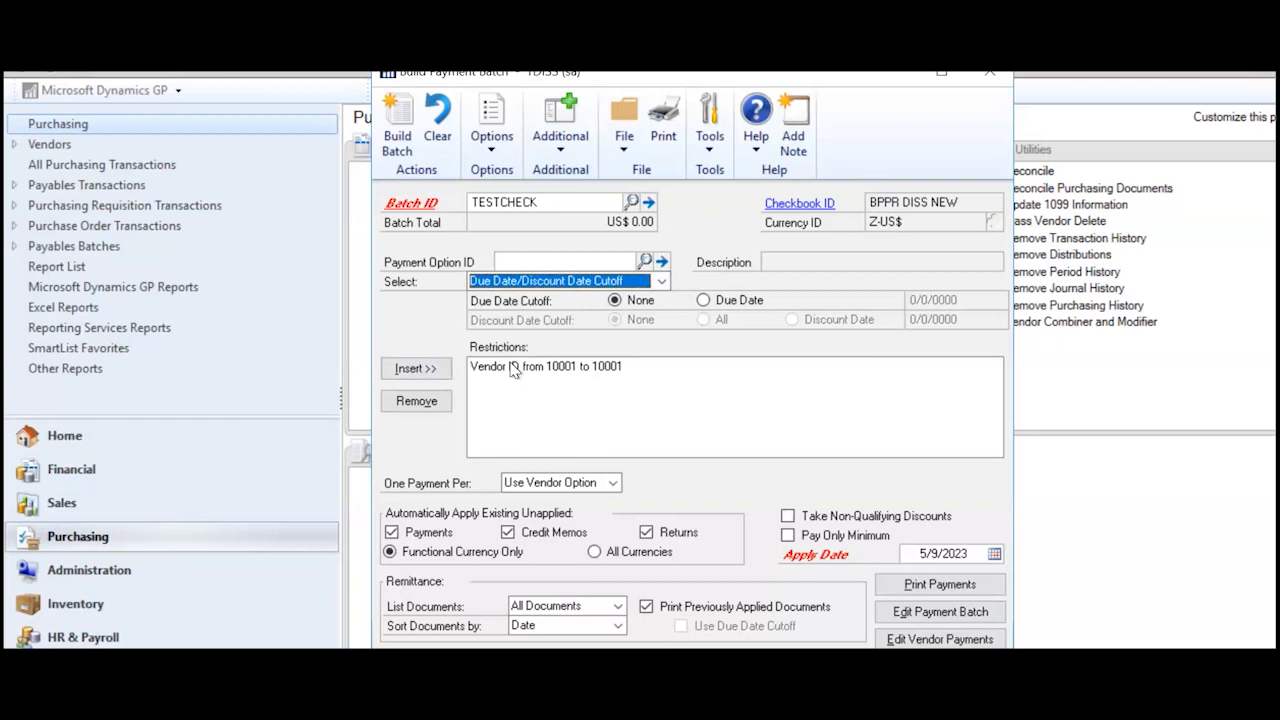
pyautogui.click(660, 281)
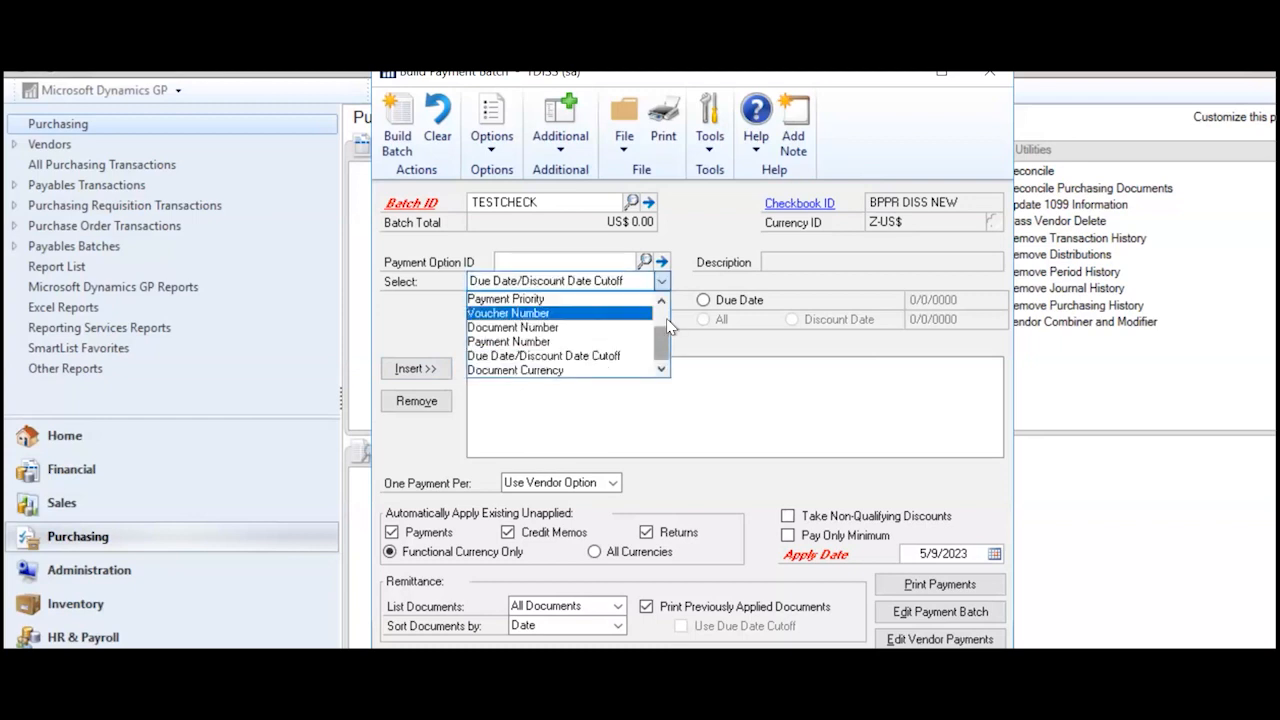
pyautogui.scroll(1, 666, 327)
pyautogui.moveTo(666, 326); pyautogui.dragTo(666, 318)
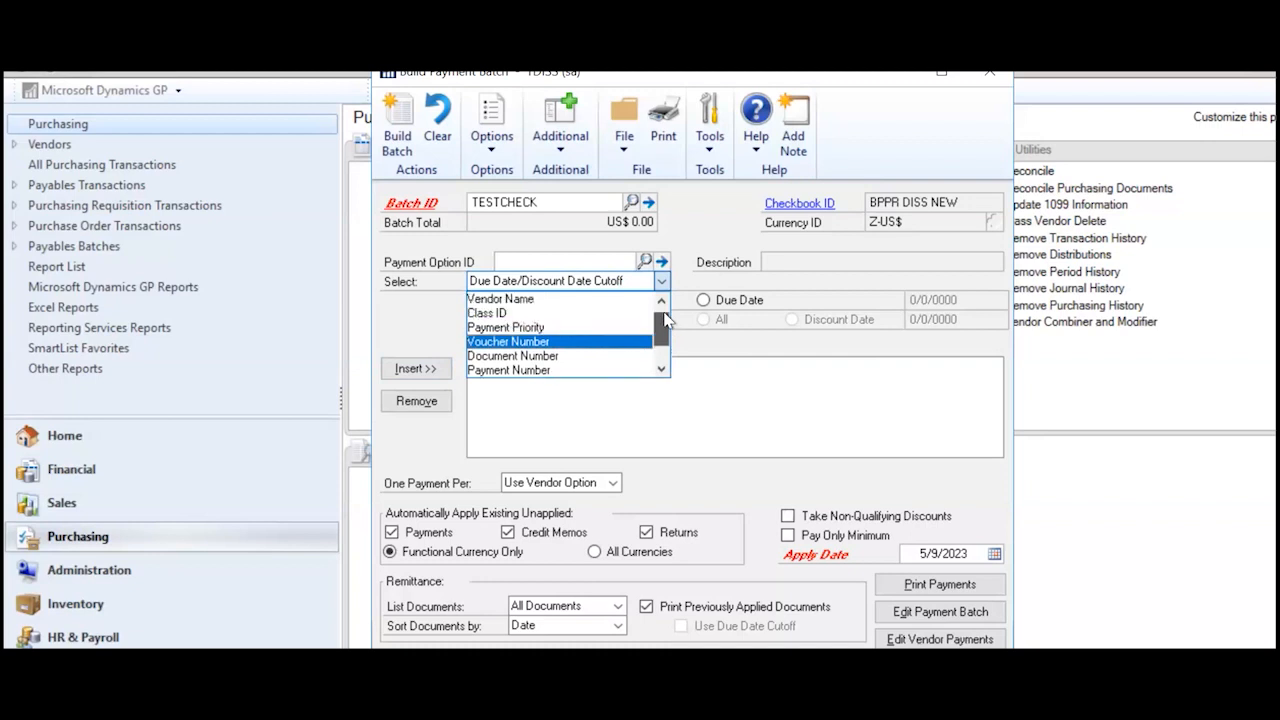
pyautogui.click(548, 328)
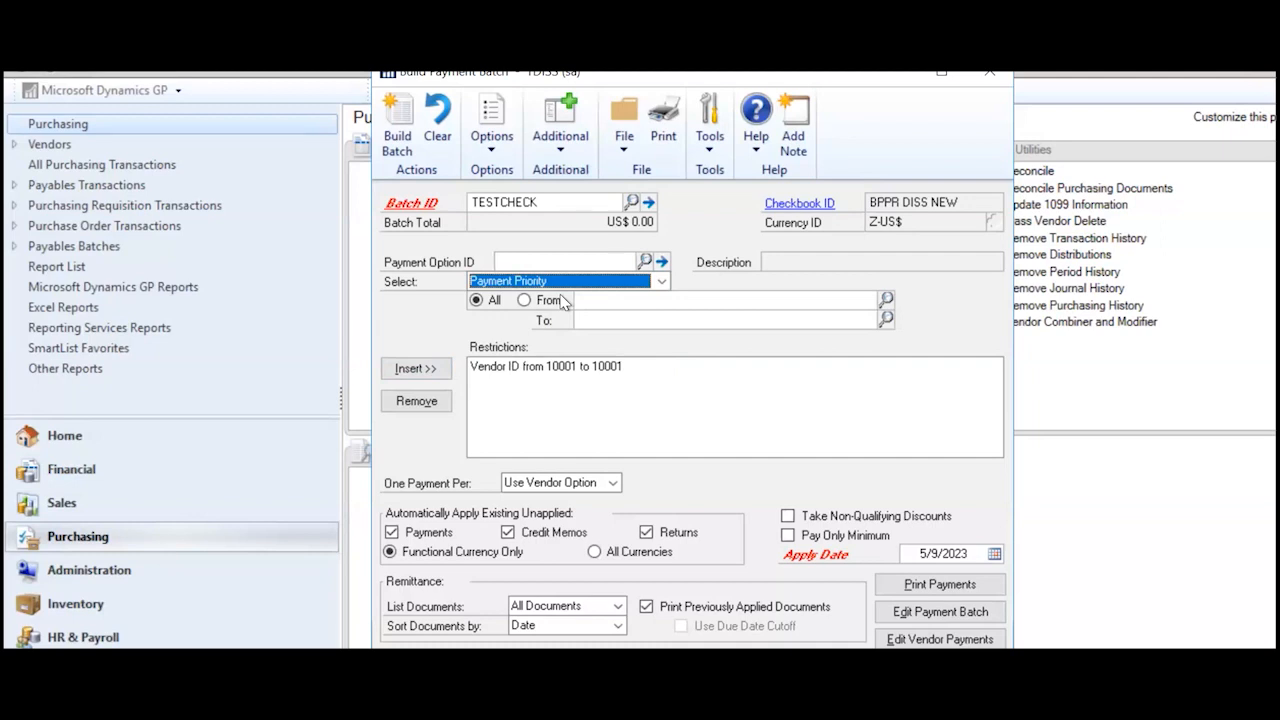
# - Set Payment Priority from 1 to 1 and uncheck auto-applying existing credit memos
pyautogui.click(631, 295)
pyautogui.write('1')
pyautogui.press('Tab')
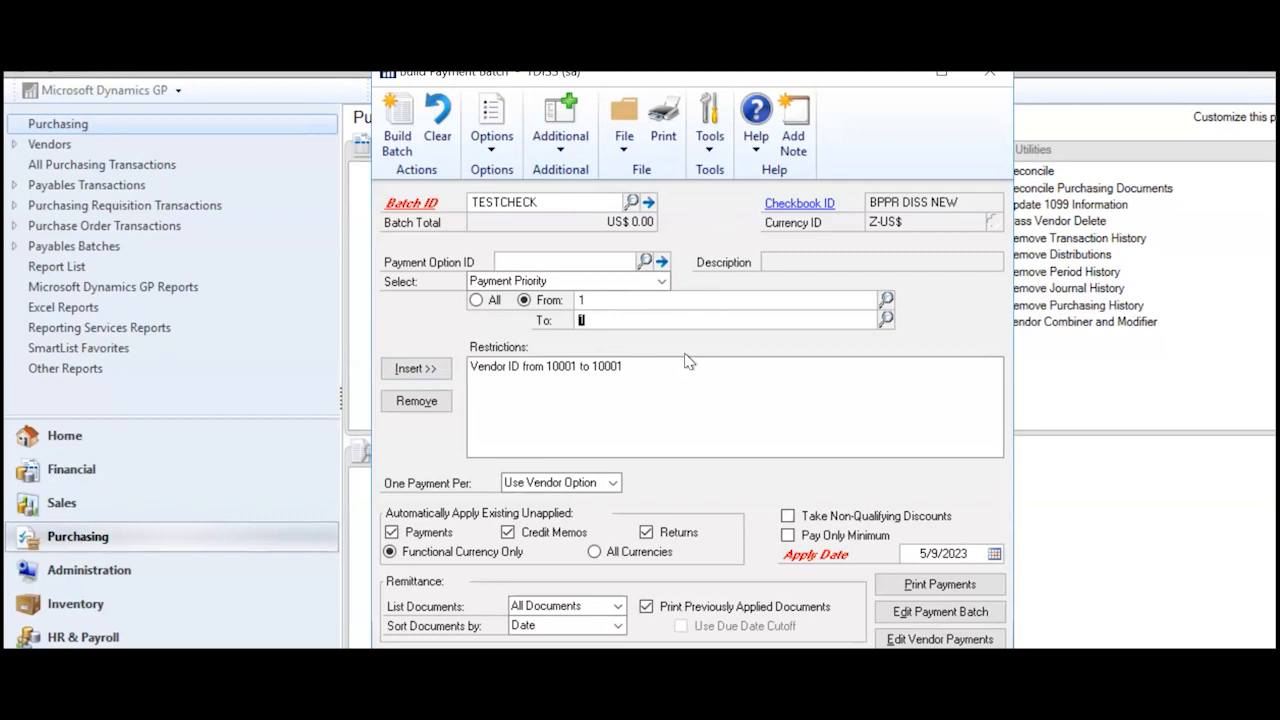
pyautogui.click(609, 532)
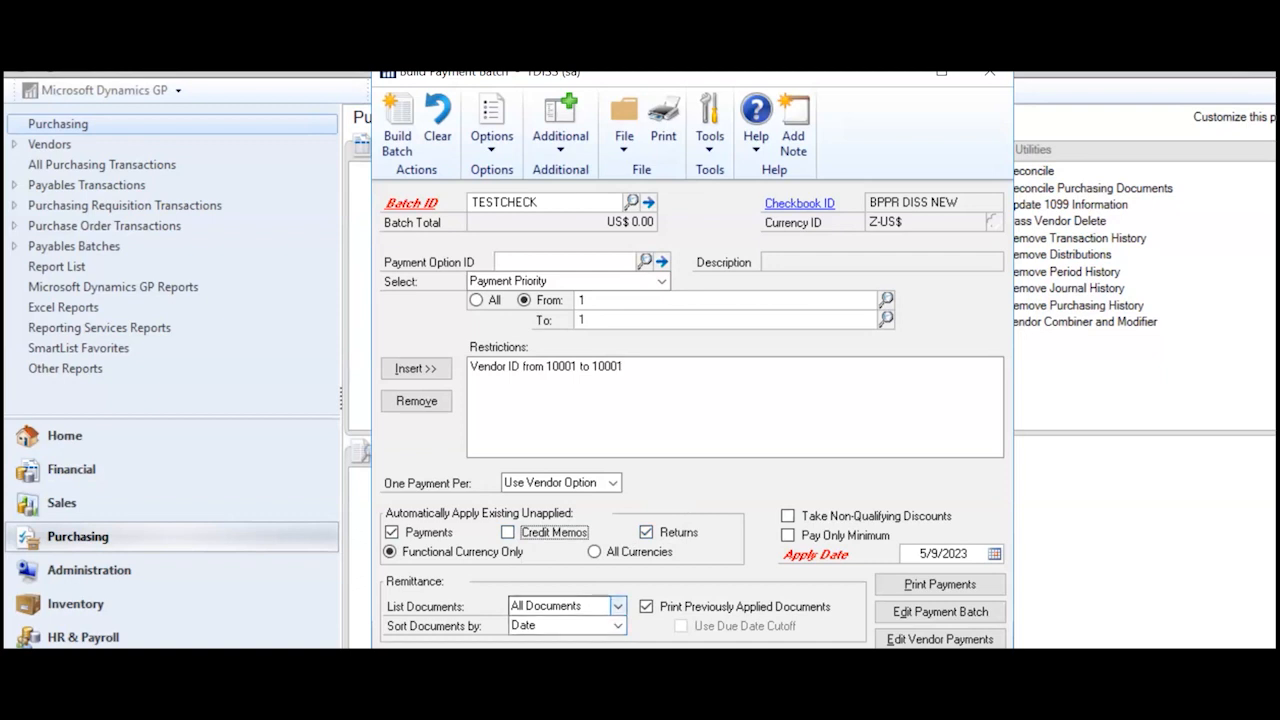
# - Show the Sort Documents by options, Date and Number
pyautogui.click(618, 625)
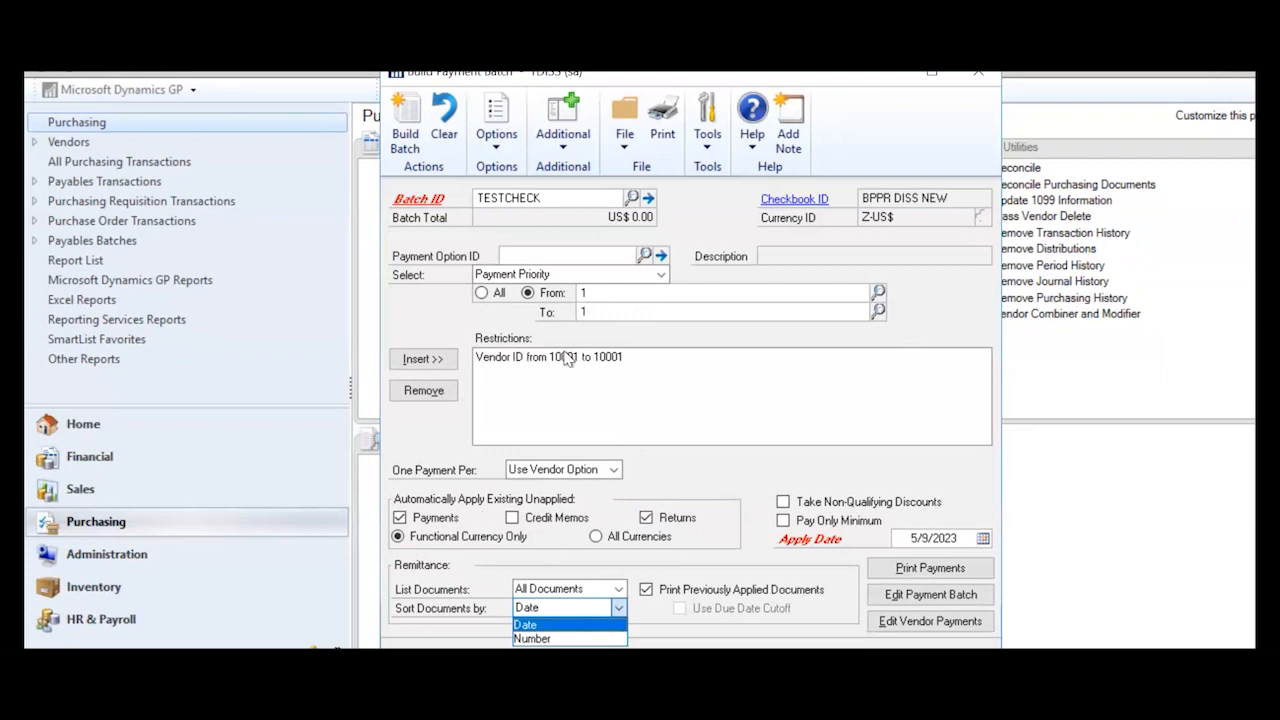
# - Reset the range to All with Vendor ID selection, build TESTCHECK, and close the builder
pyautogui.click(638, 300)
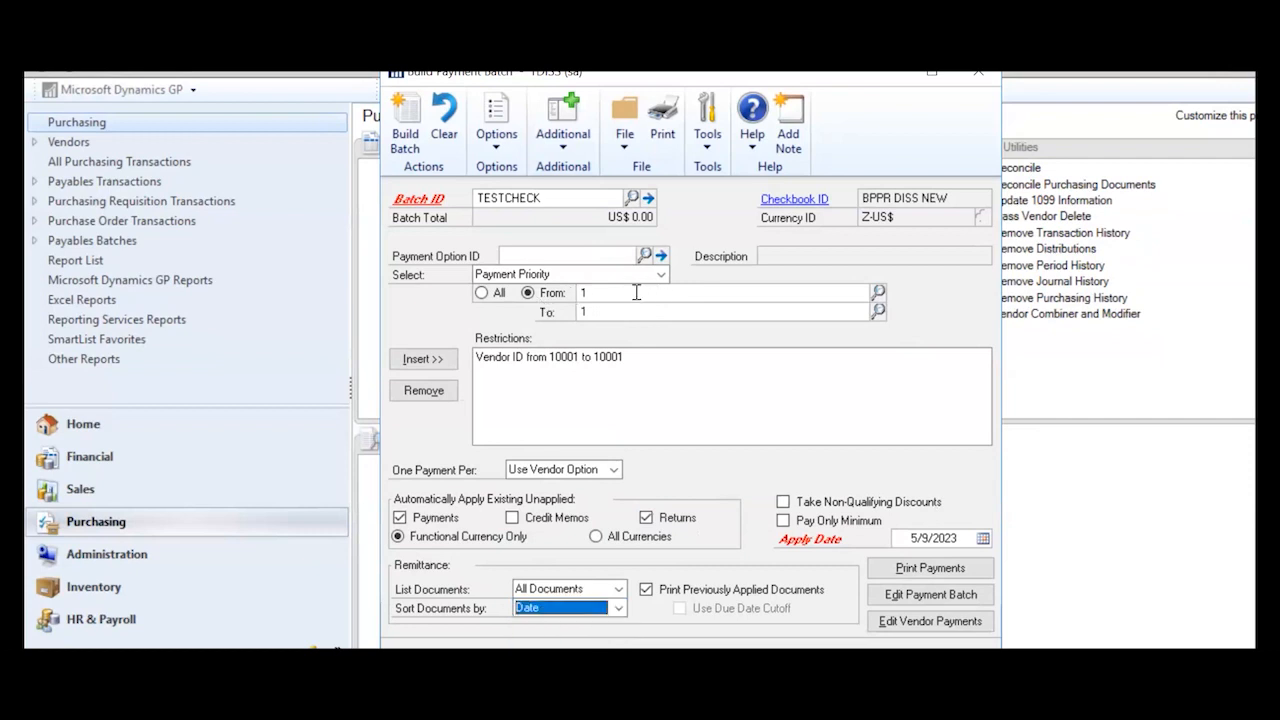
pyautogui.click(486, 298)
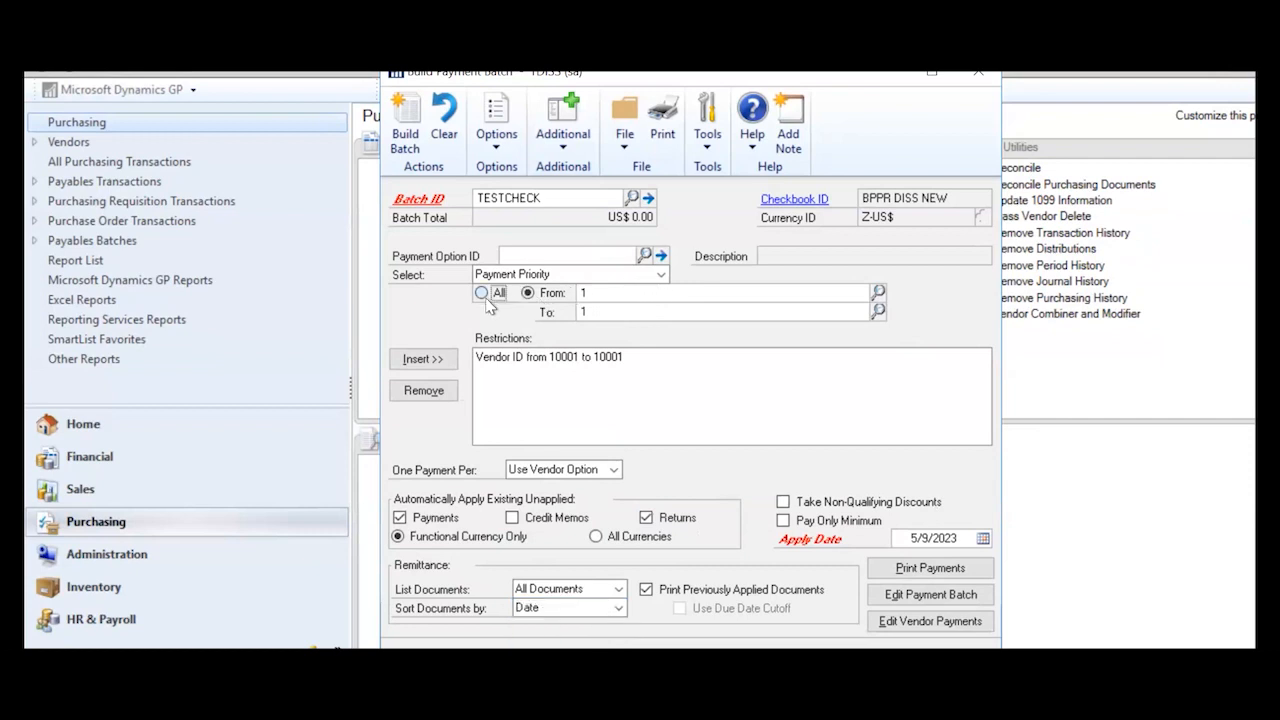
pyautogui.click(659, 276)
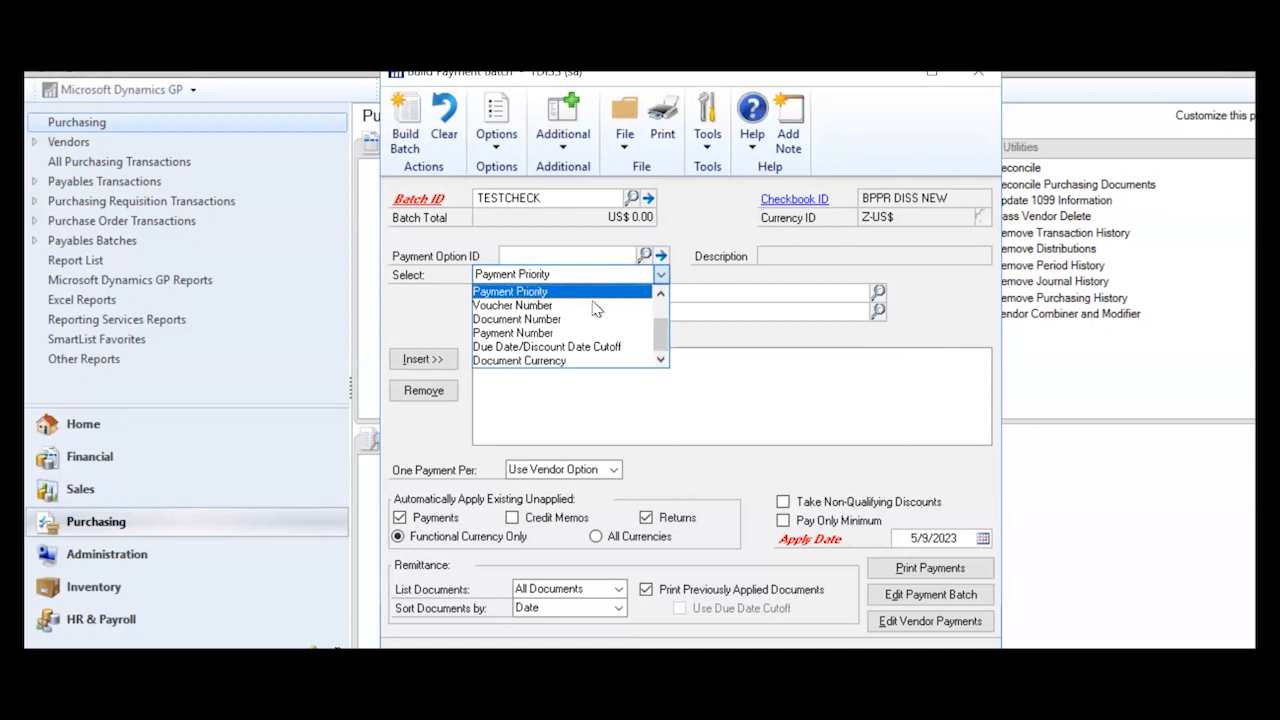
pyautogui.scroll(1, 584, 298)
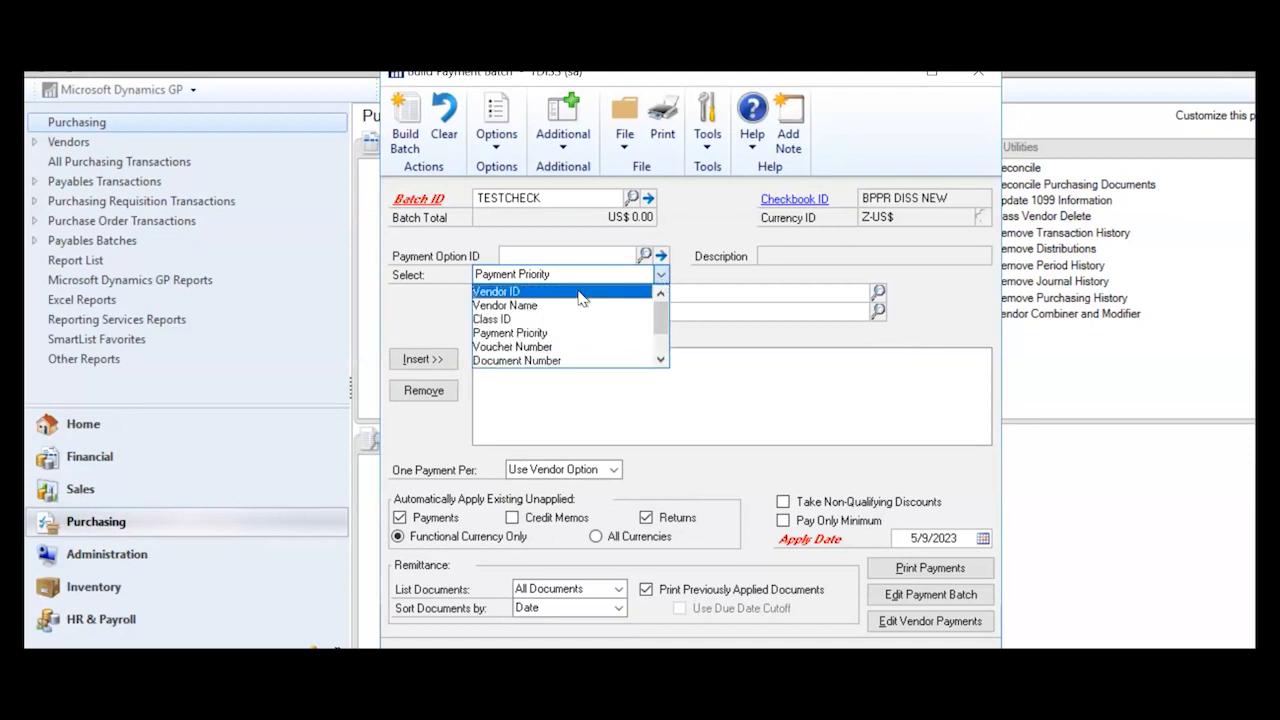
pyautogui.click(582, 292)
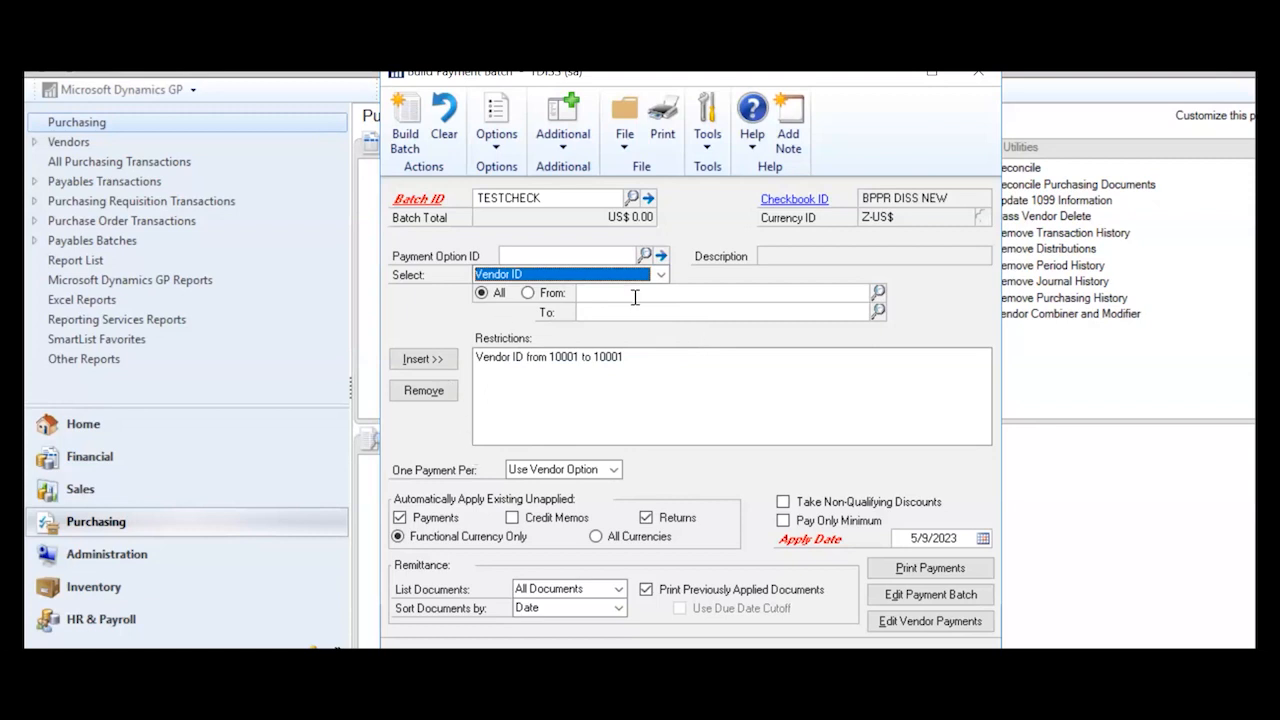
pyautogui.click(404, 122)
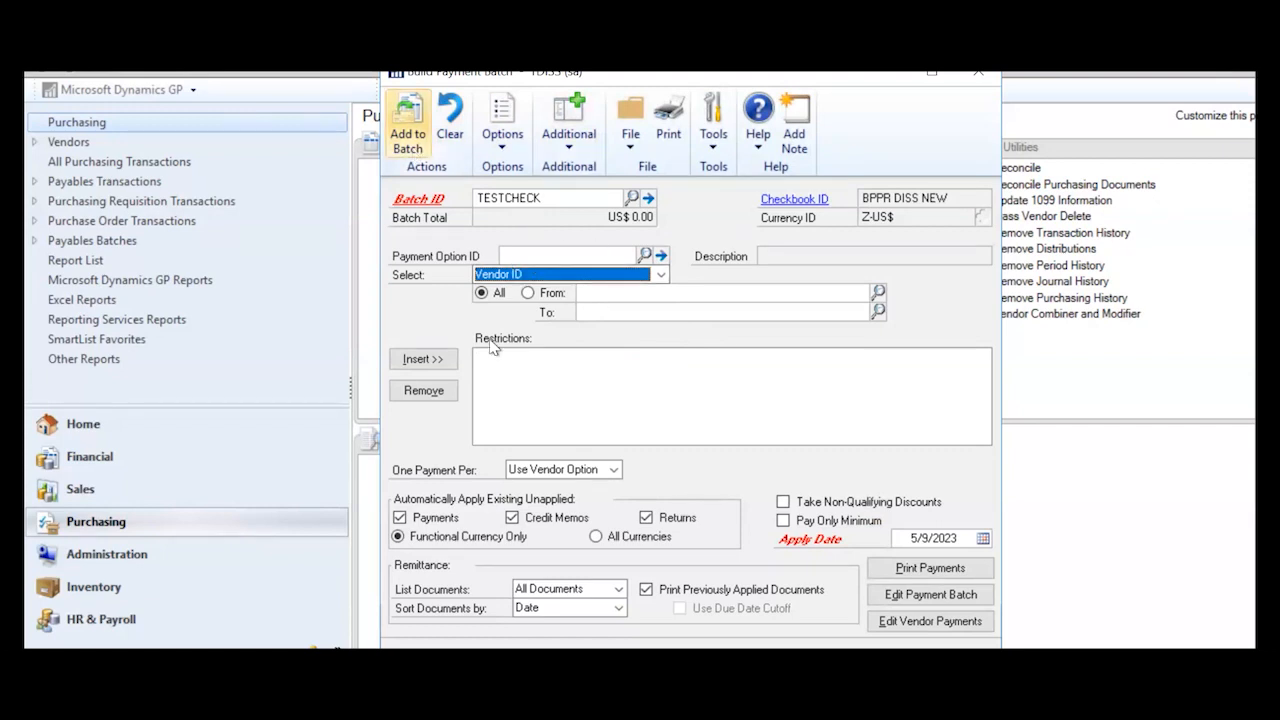
pyautogui.click(988, 78)
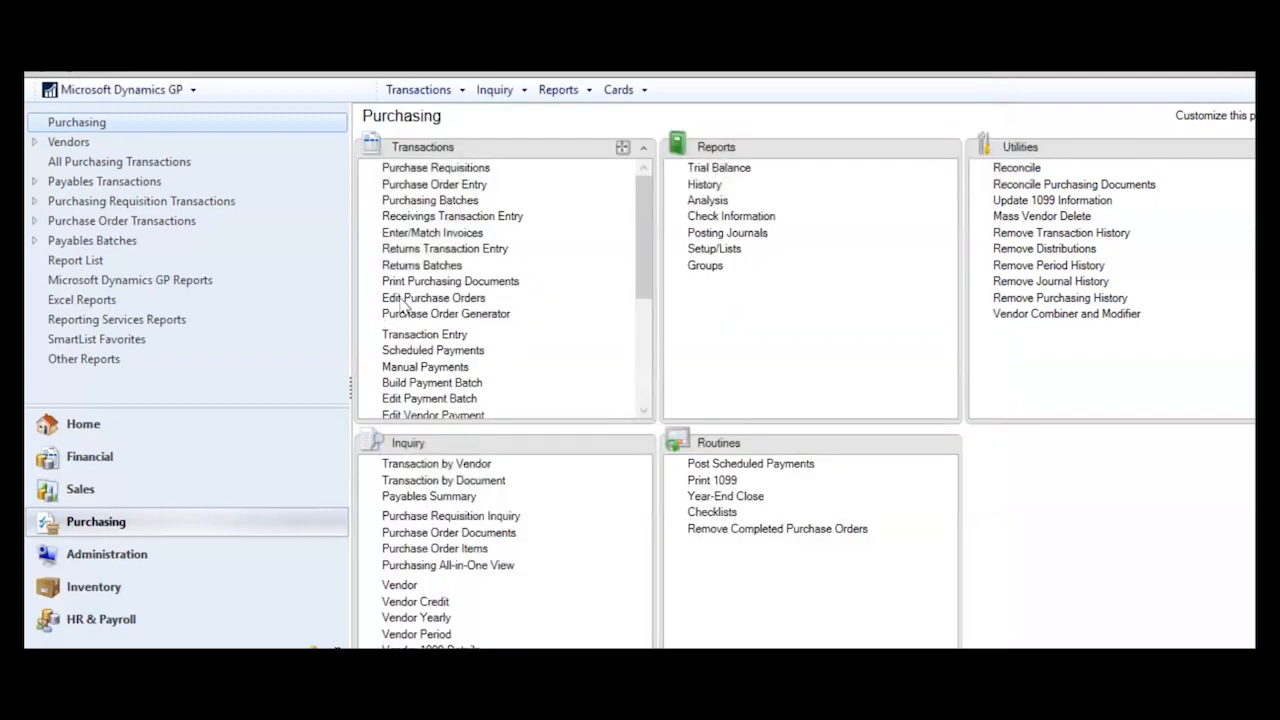
# - Reopen Build Payment Batch and add the new batch TESTCHECK01
pyautogui.click(406, 382)
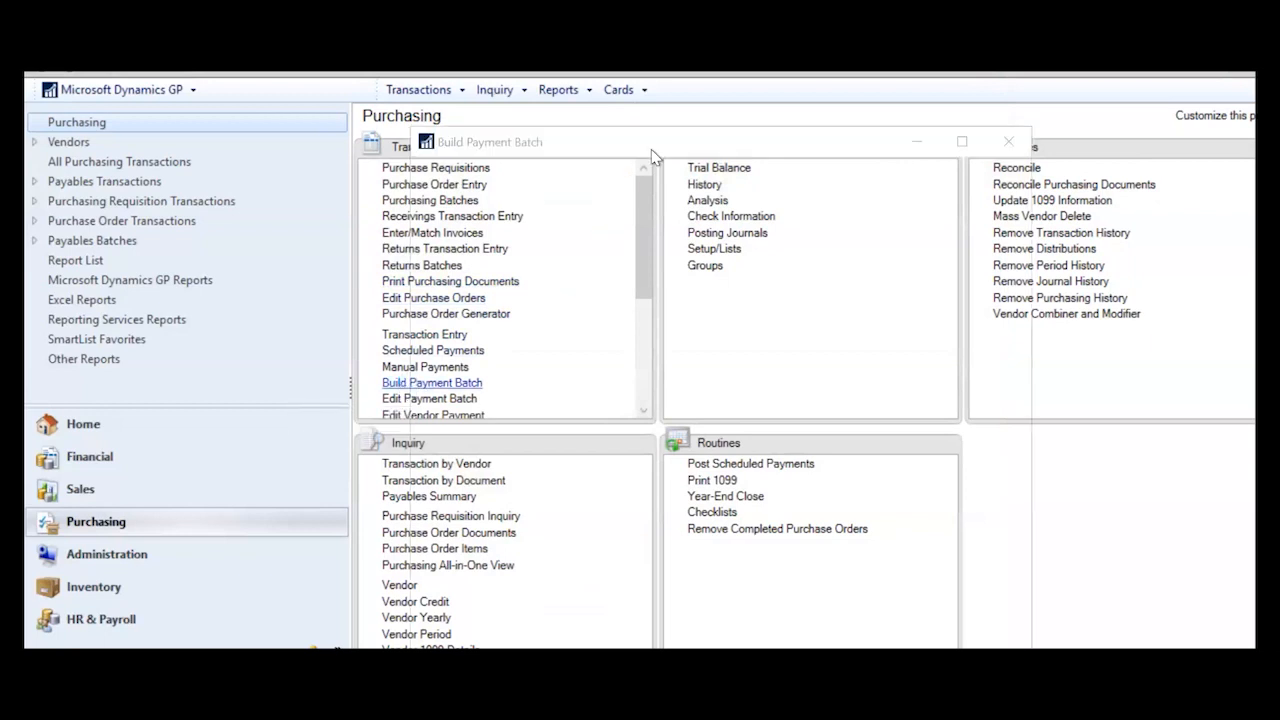
pyautogui.moveTo(692, 94); pyautogui.dragTo(682, 64)
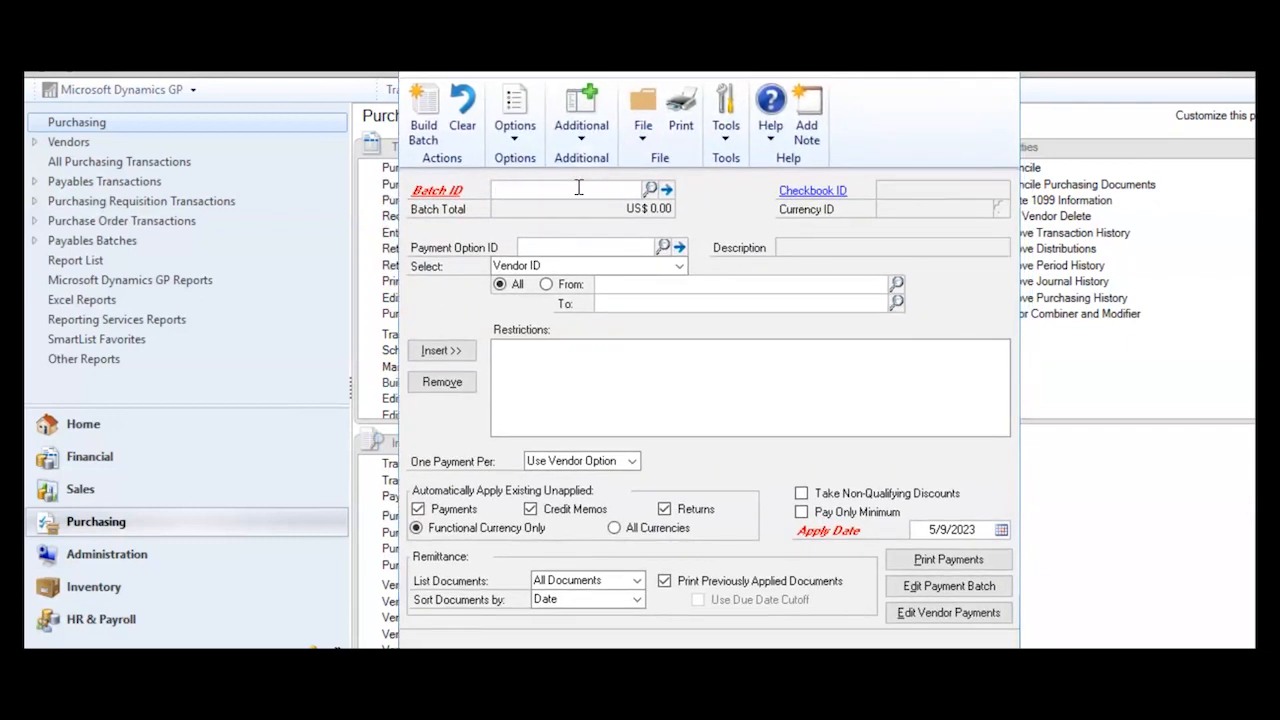
pyautogui.write('TEST')
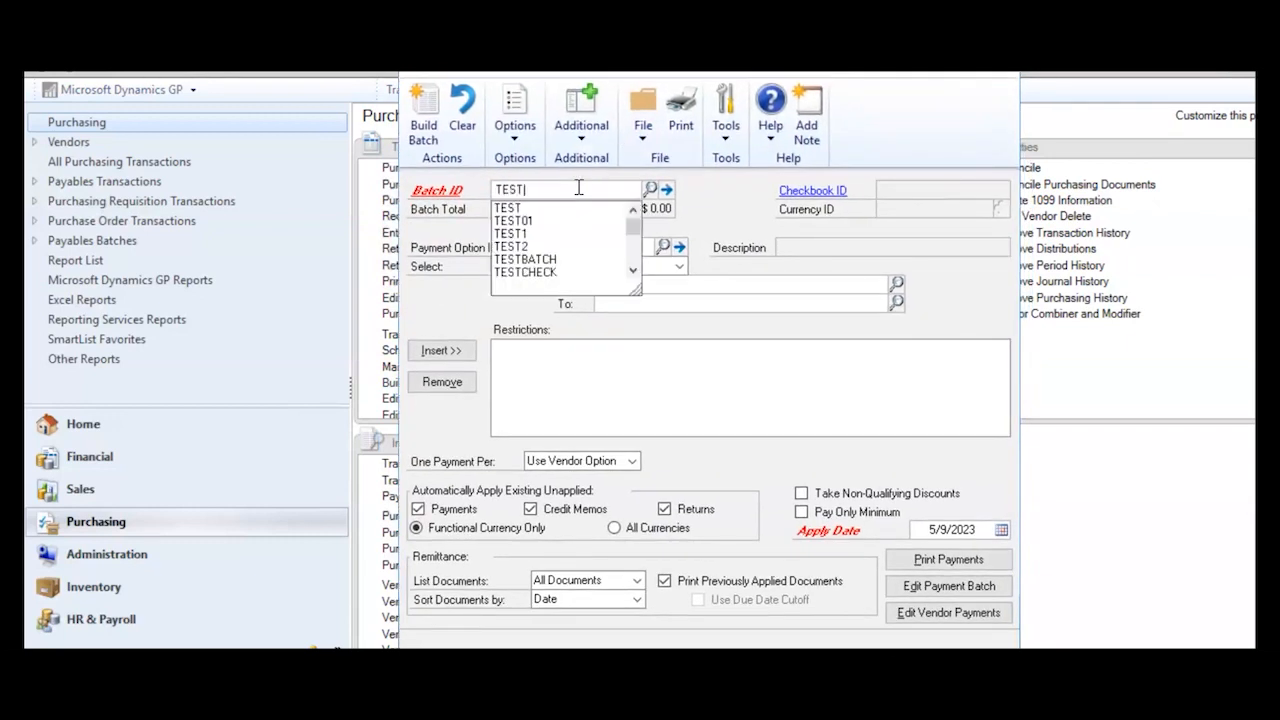
pyautogui.write('CHECK')
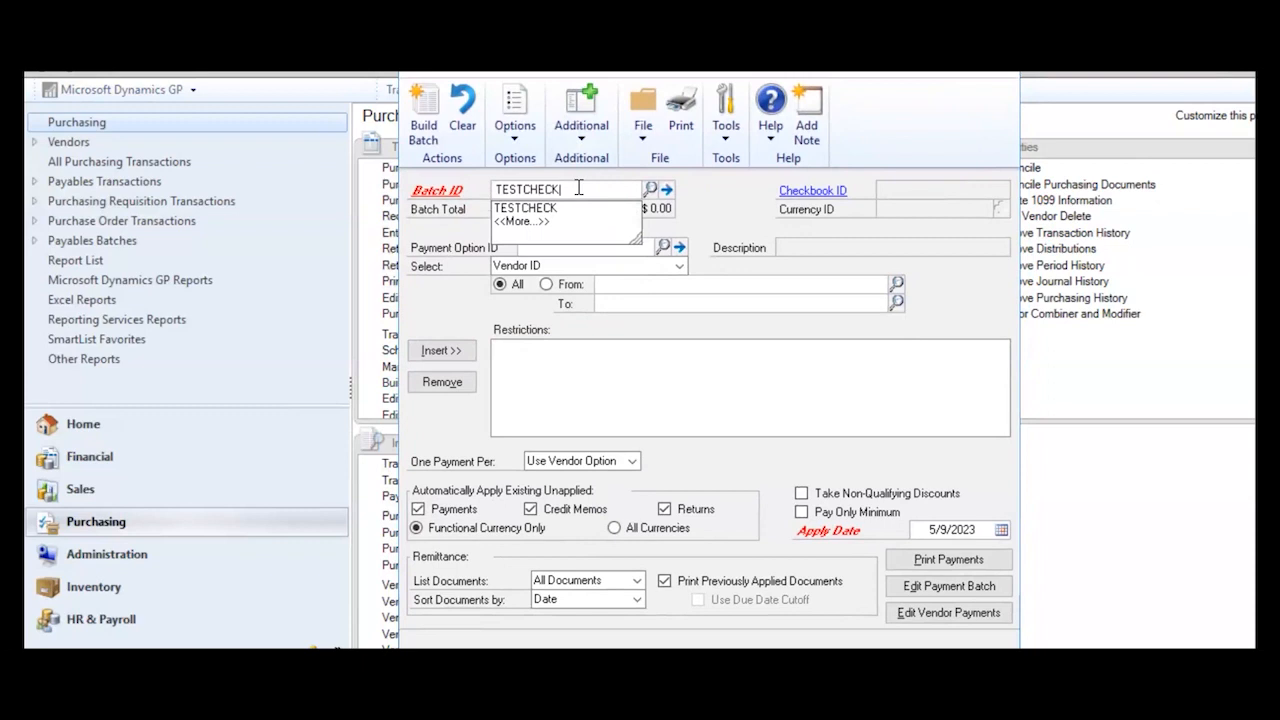
pyautogui.write('01')
pyautogui.press('Tab')
pyautogui.click(613, 423)
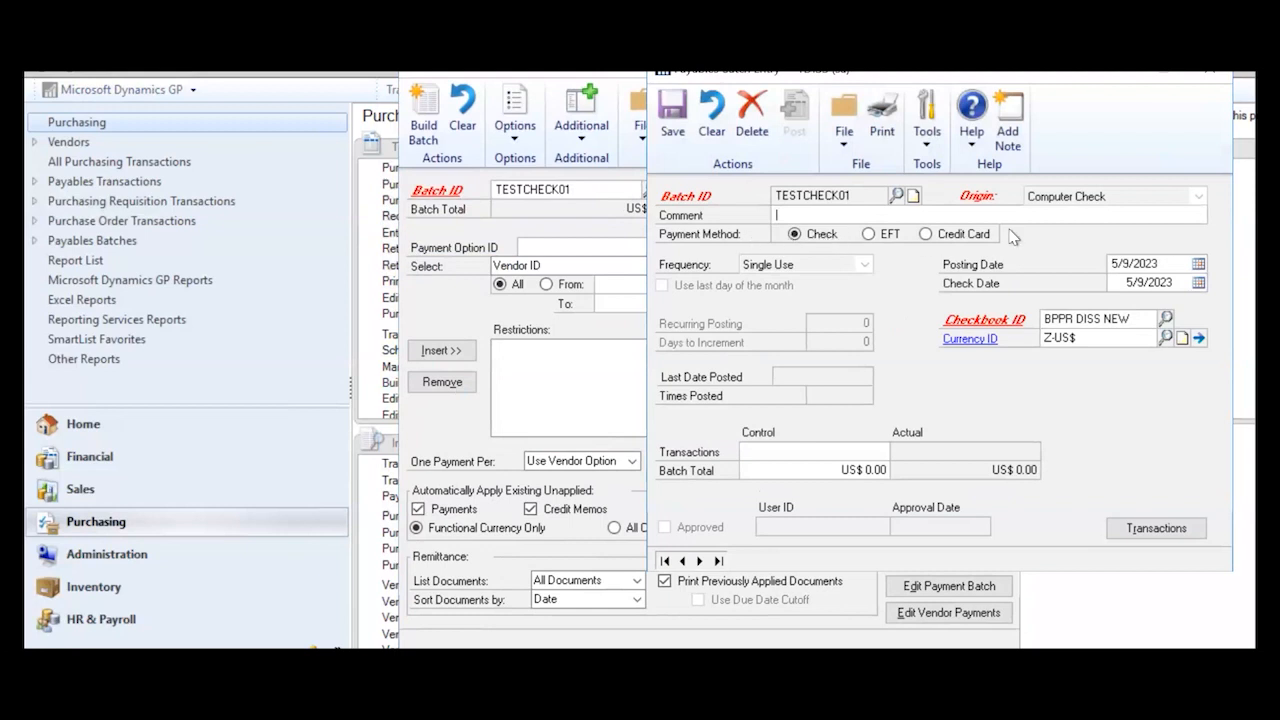
# - Change TESTCHECK01's posting and check date years so both read 5/9/2021, then save the batch
pyautogui.click(1172, 262)
pyautogui.click(1172, 262)
pyautogui.press('BackSpace')
pyautogui.write('1')
pyautogui.click(1173, 284)
pyautogui.click(1173, 284)
pyautogui.press('BackSpace')
pyautogui.write('1')
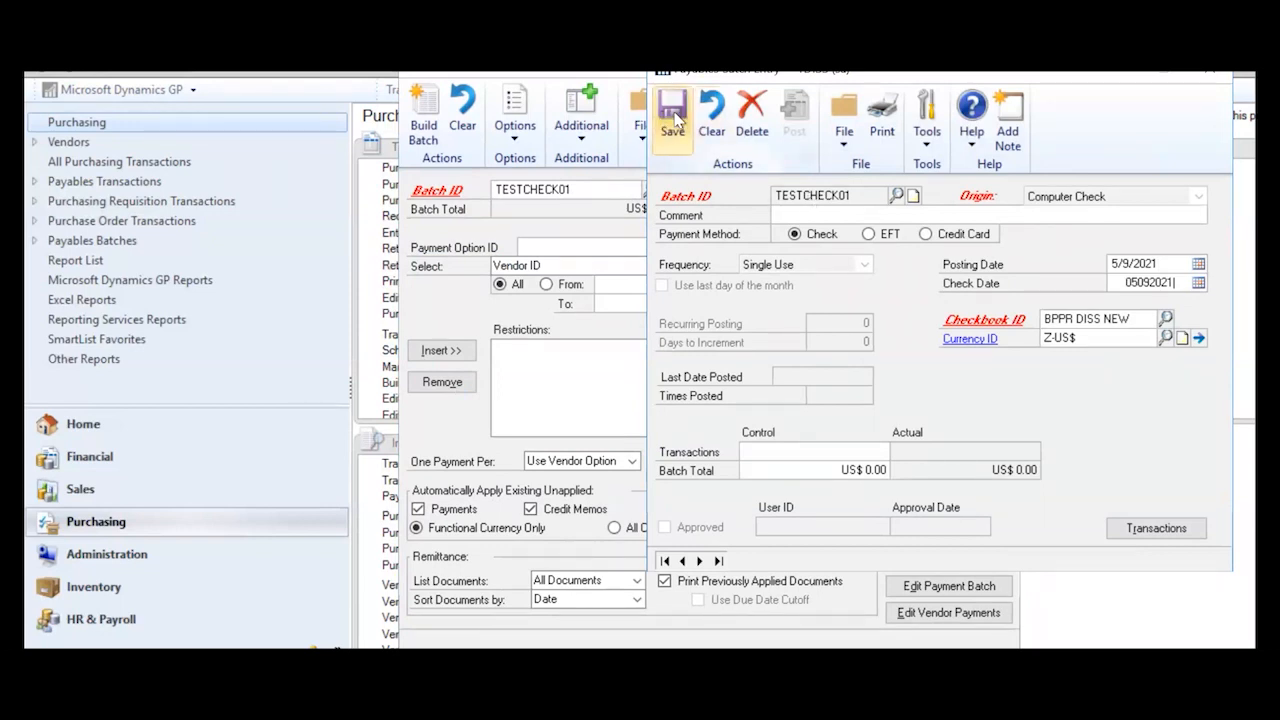
pyautogui.click(675, 118)
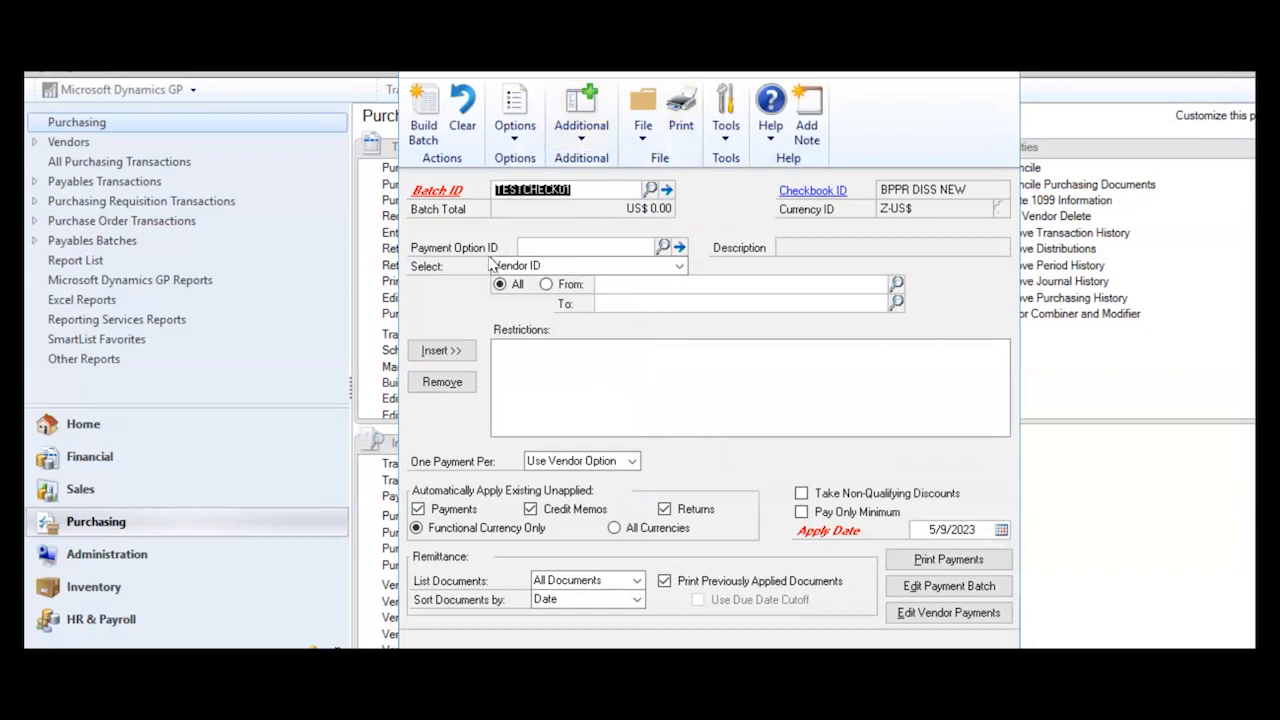
# - Build TESTCHECK01 to a US$ 600.00 total and open it in Edit Payment Batch
pyautogui.click(426, 110)
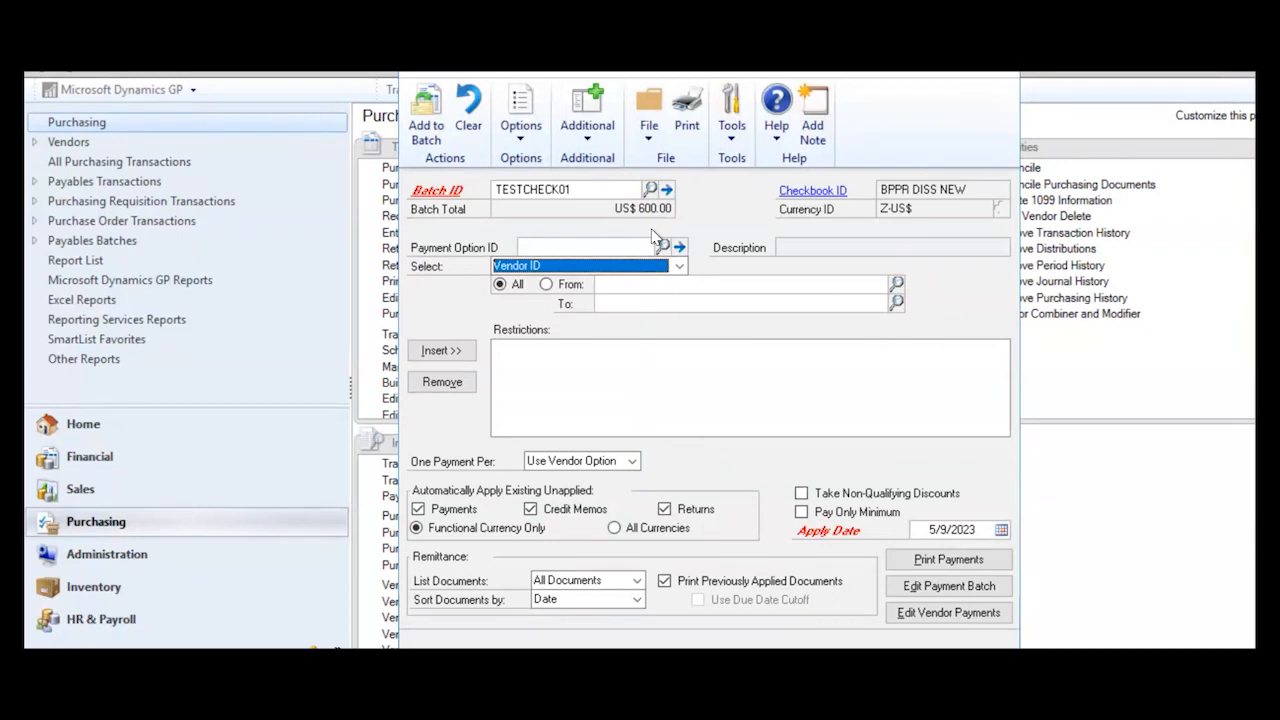
pyautogui.click(940, 590)
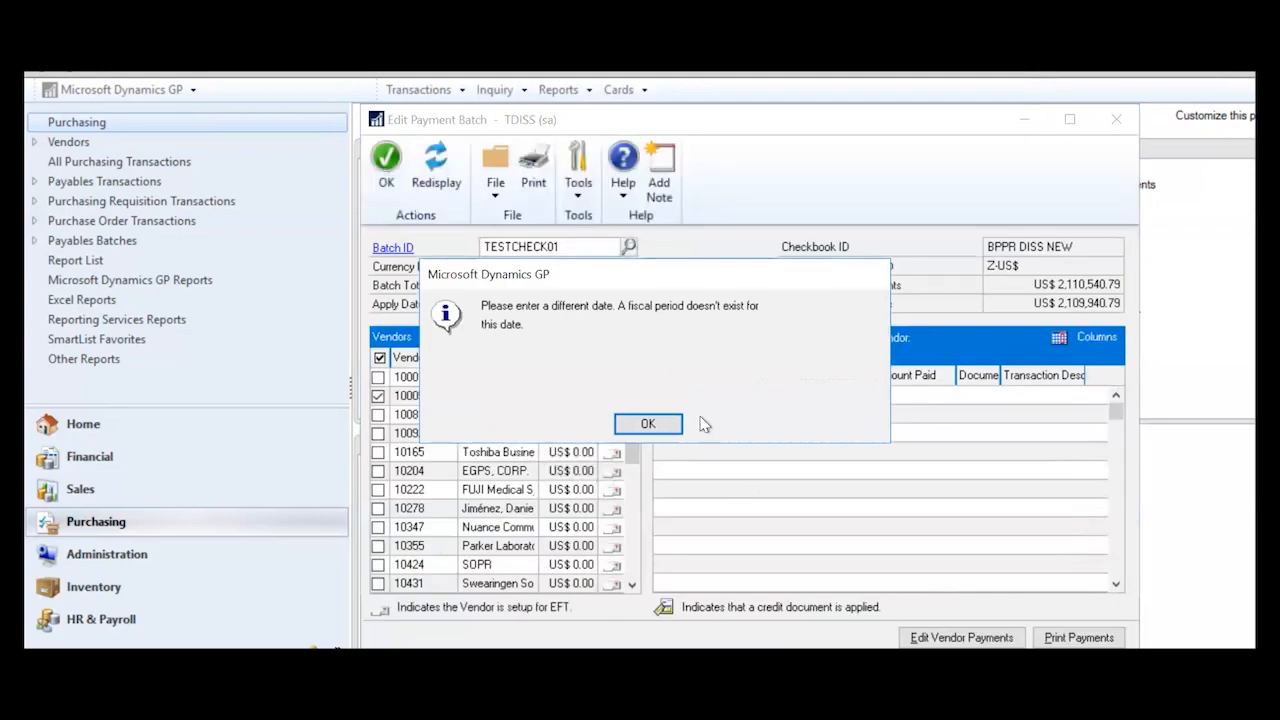
# - Clear the no-fiscal-period message and correct the batch apply date year to 5/9/2021
pyautogui.click(648, 424)
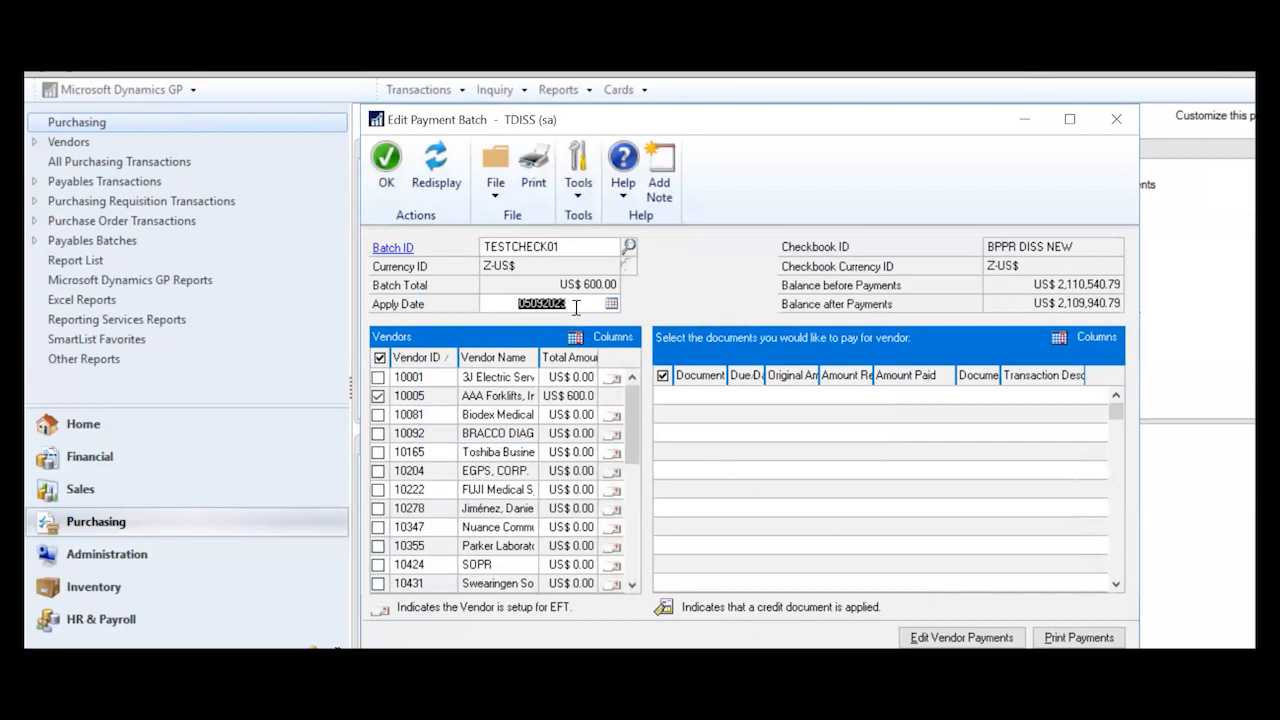
pyautogui.click(576, 306)
pyautogui.press('BackSpace')
pyautogui.write('1')
pyautogui.press('Tab')
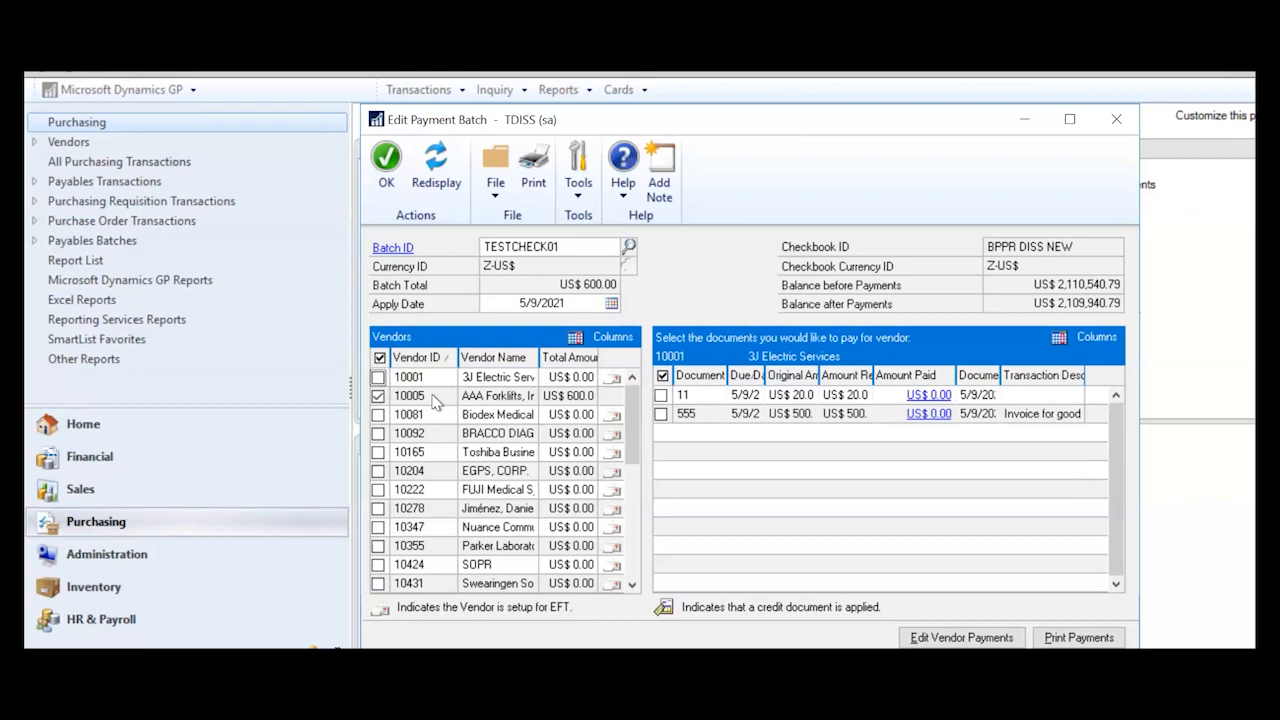
# - Mark vendor 10001 to pay document 555 for US$ 440.00 and unmark vendor 10005
pyautogui.click(378, 378)
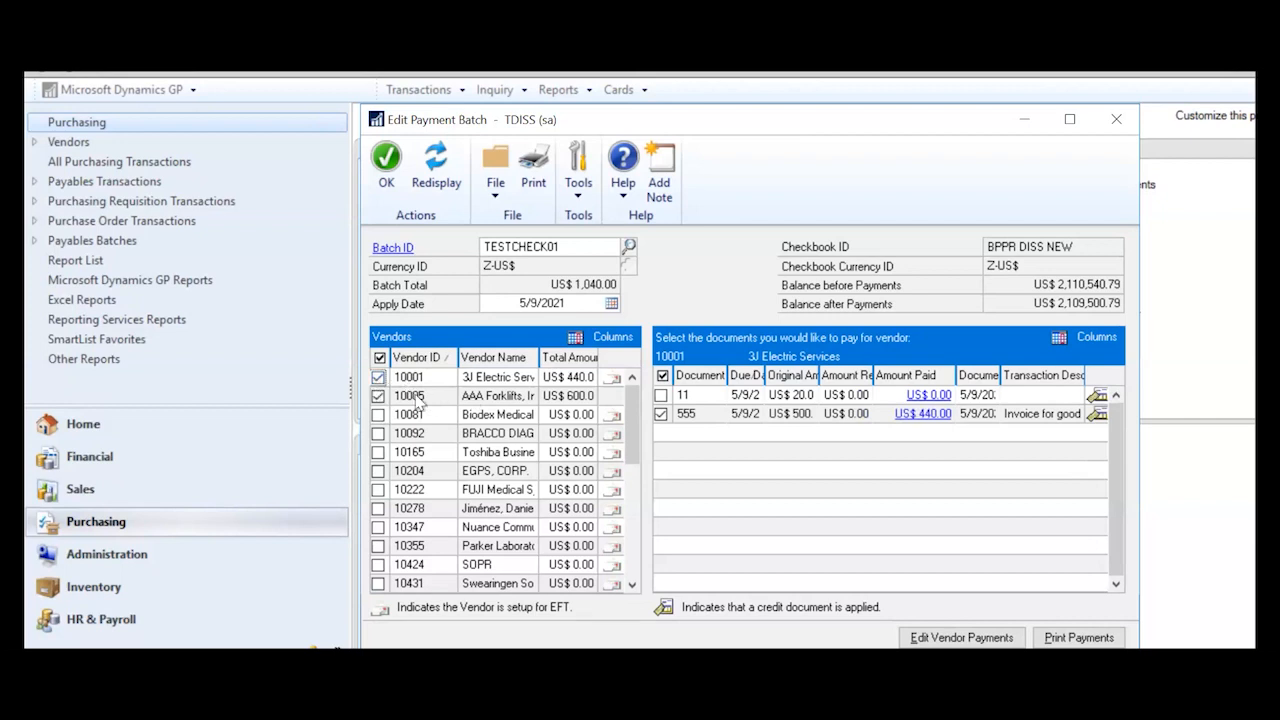
pyautogui.click(379, 397)
pyautogui.click(379, 397)
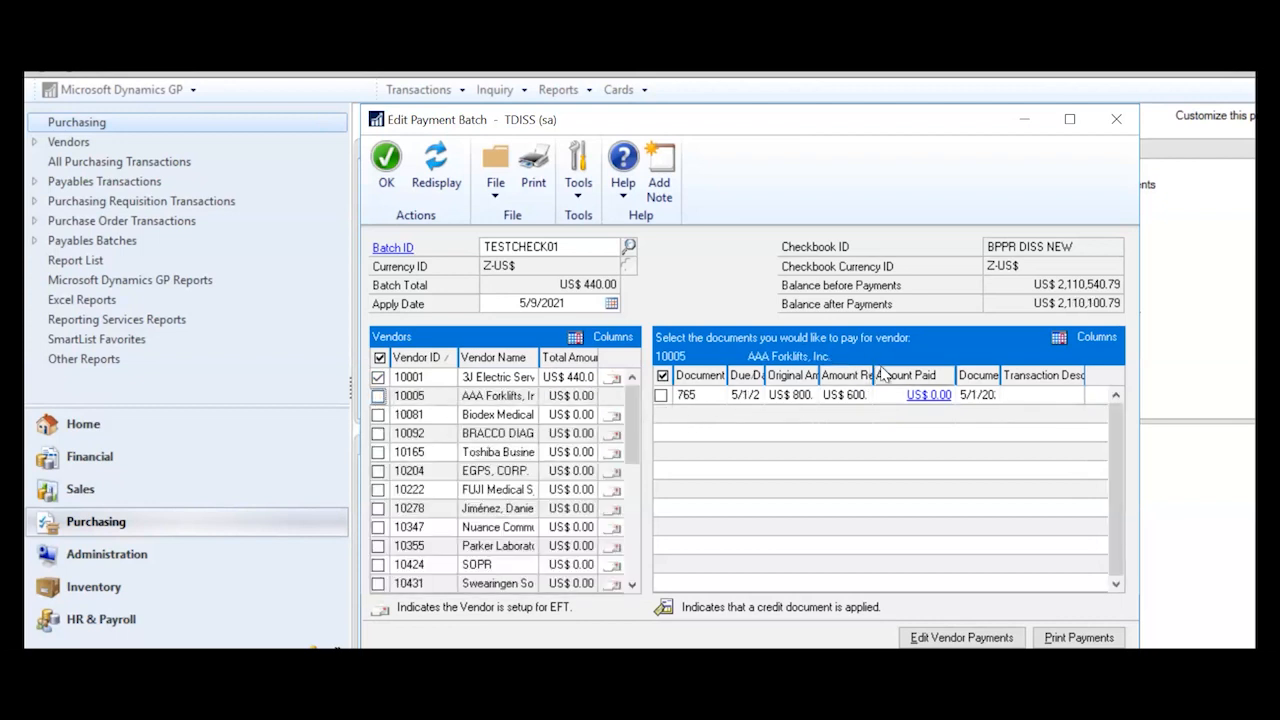
# - Cancel unmarking vendor 10001, then re-mark vendor 10005's US$ 600.00 payment for a US$ 1,040.00 total
pyautogui.click(379, 380)
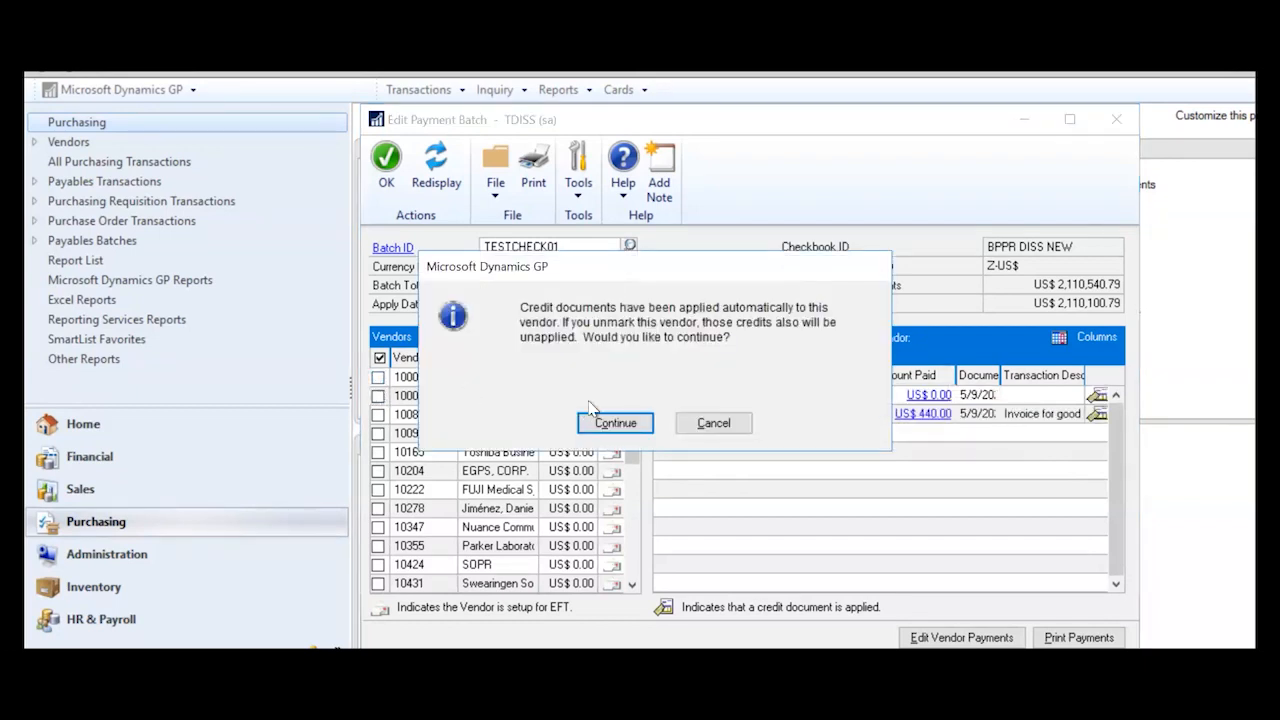
pyautogui.click(713, 425)
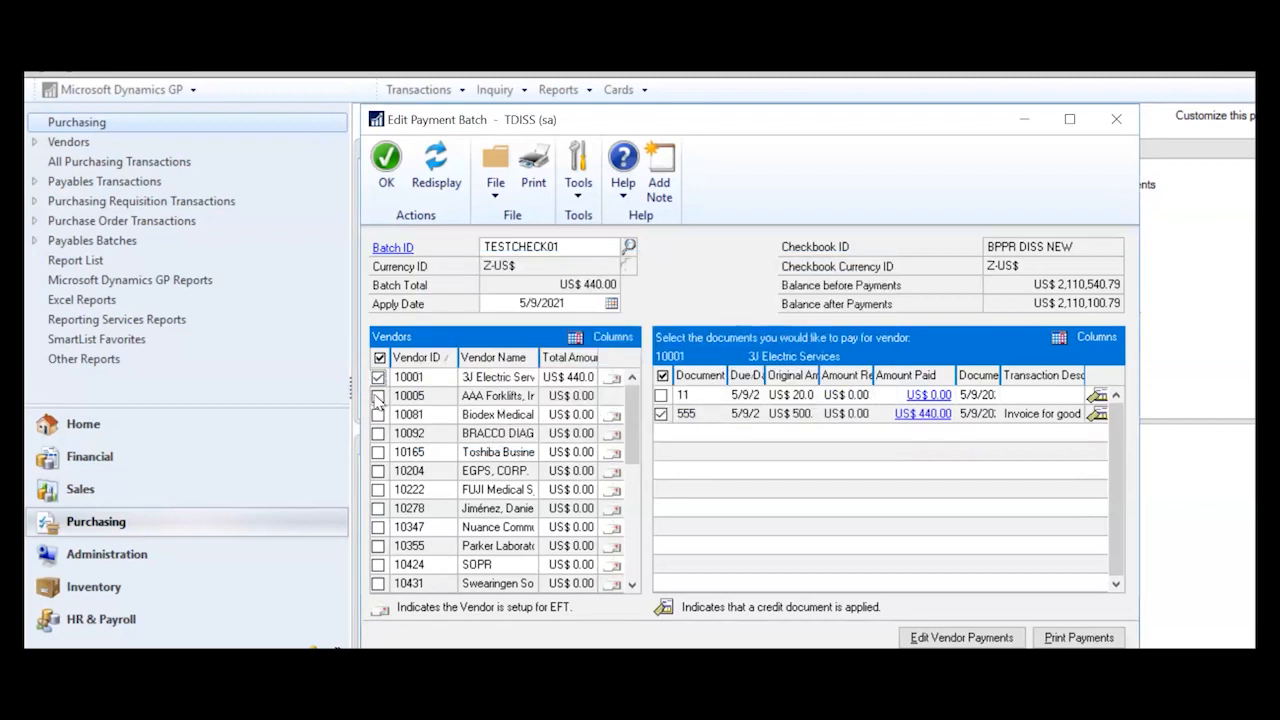
pyautogui.click(378, 397)
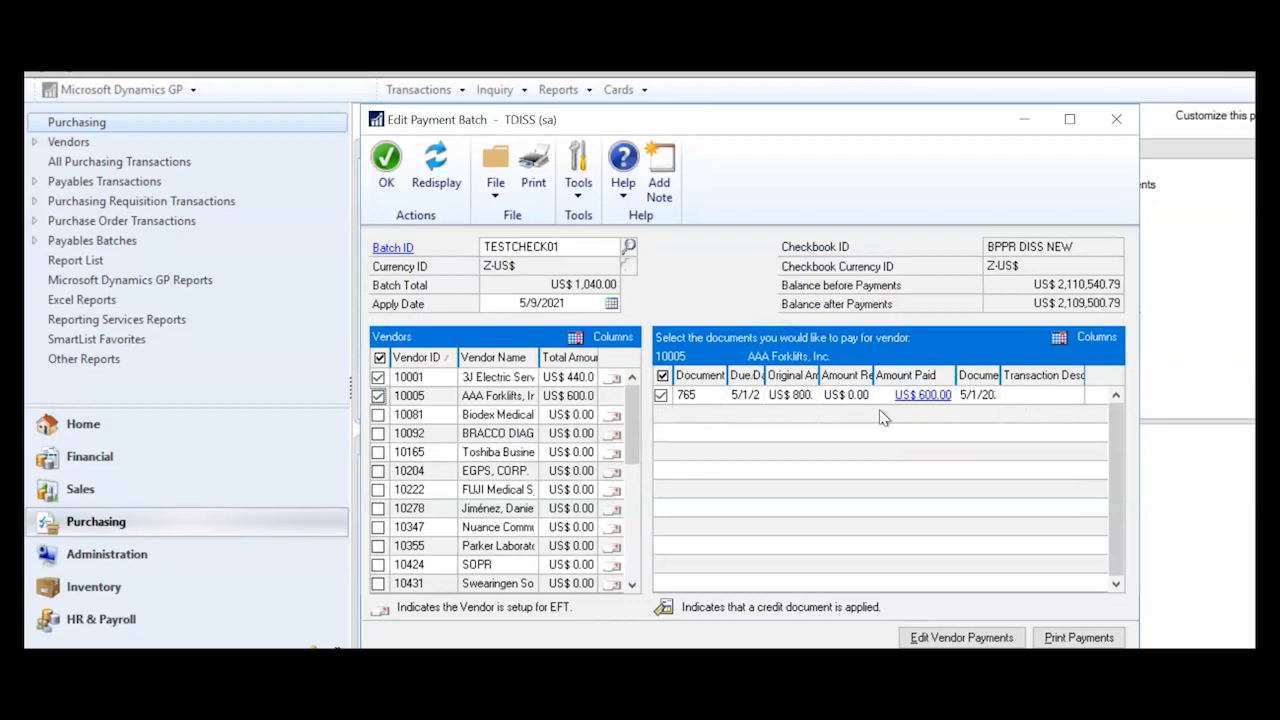
# - Mark, then unmark Biodex Medical, BRACCO Diagnostics and BRACCO's single invoice, leaving them unpaid
pyautogui.click(378, 414)
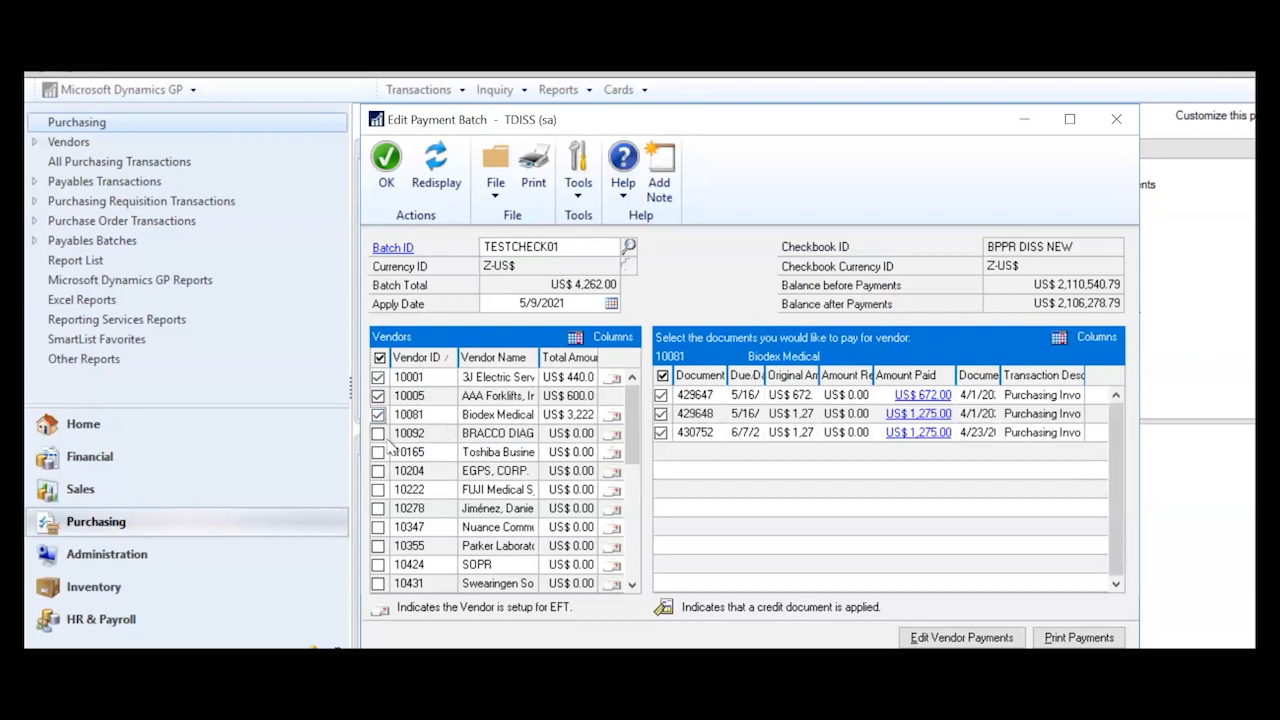
pyautogui.click(378, 433)
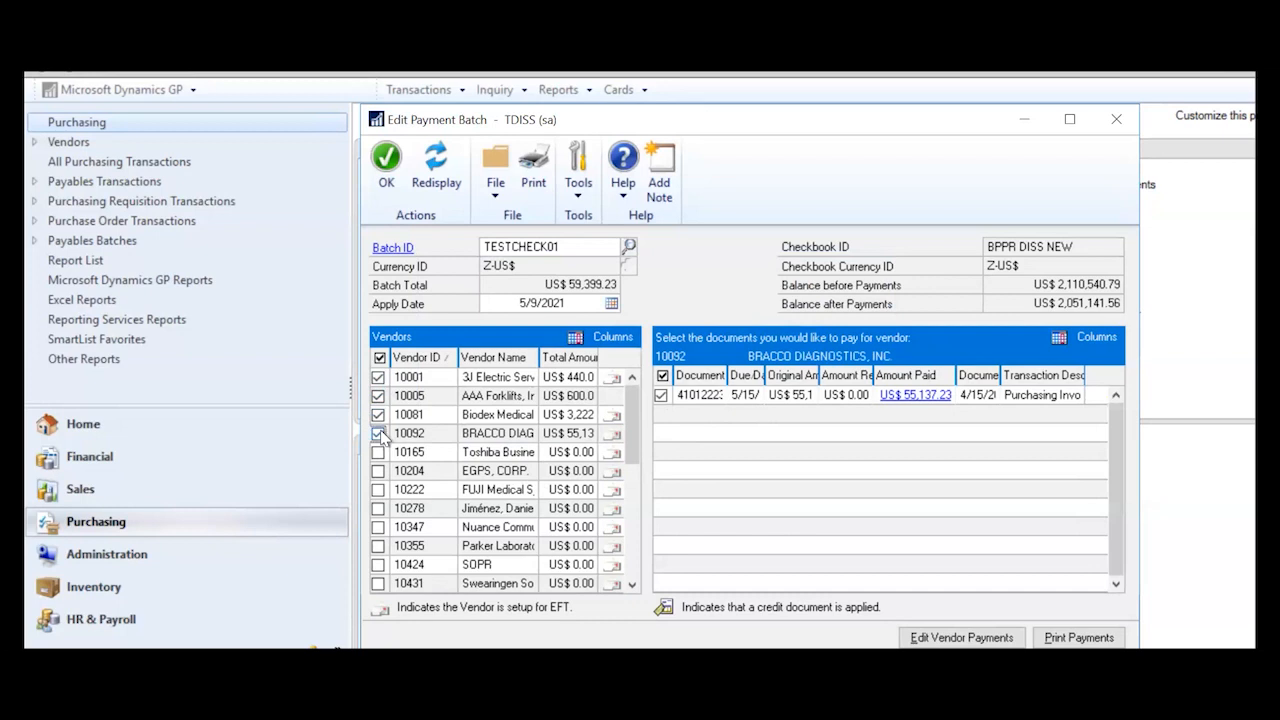
pyautogui.click(378, 433)
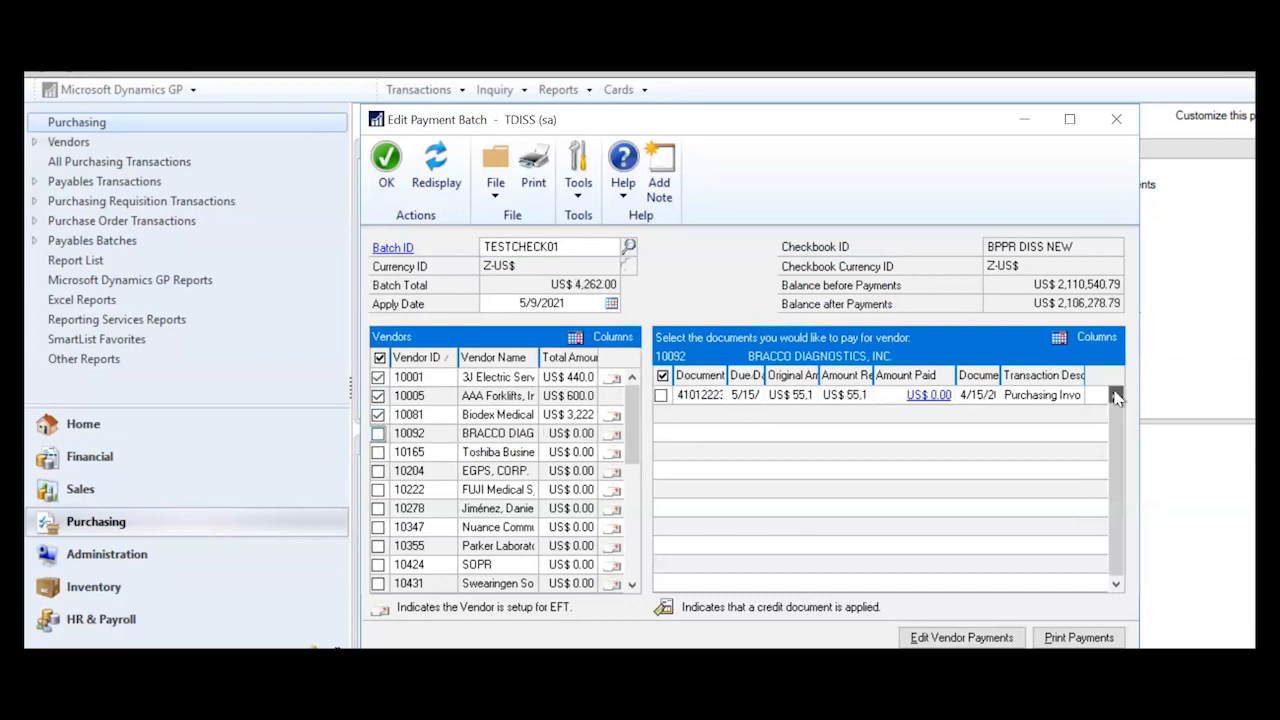
pyautogui.click(661, 396)
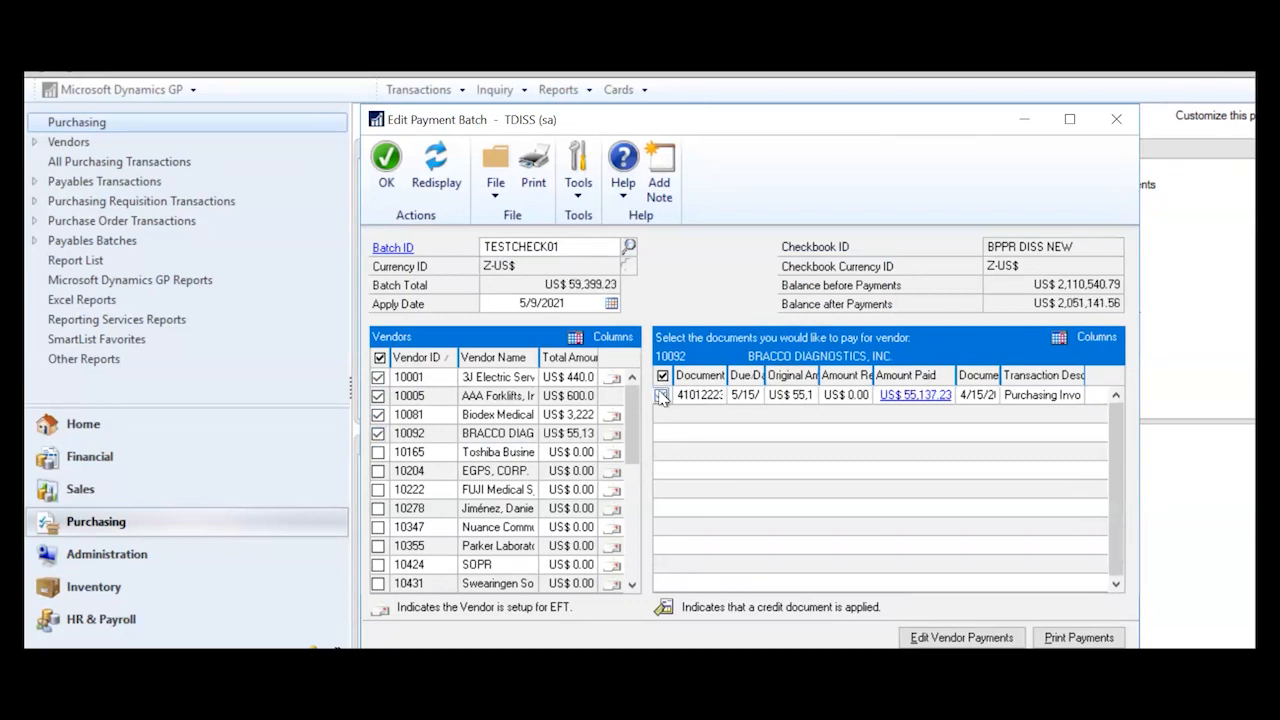
pyautogui.click(661, 396)
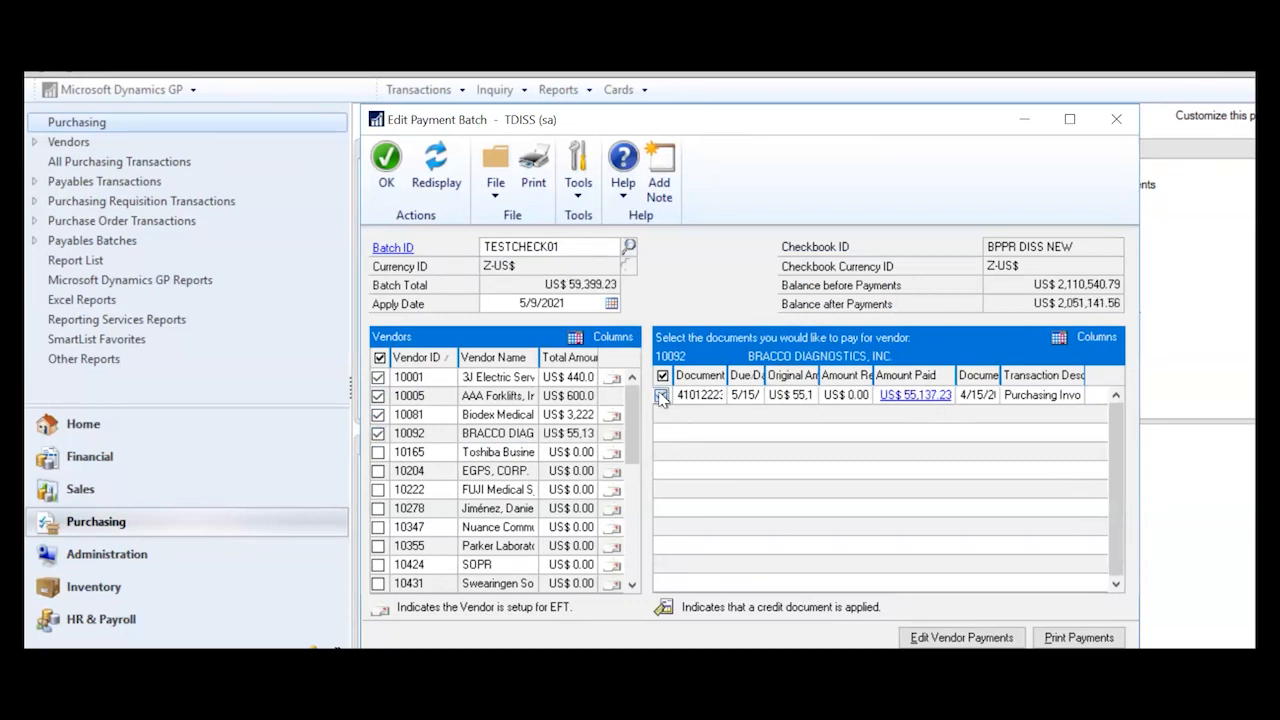
pyautogui.click(378, 415)
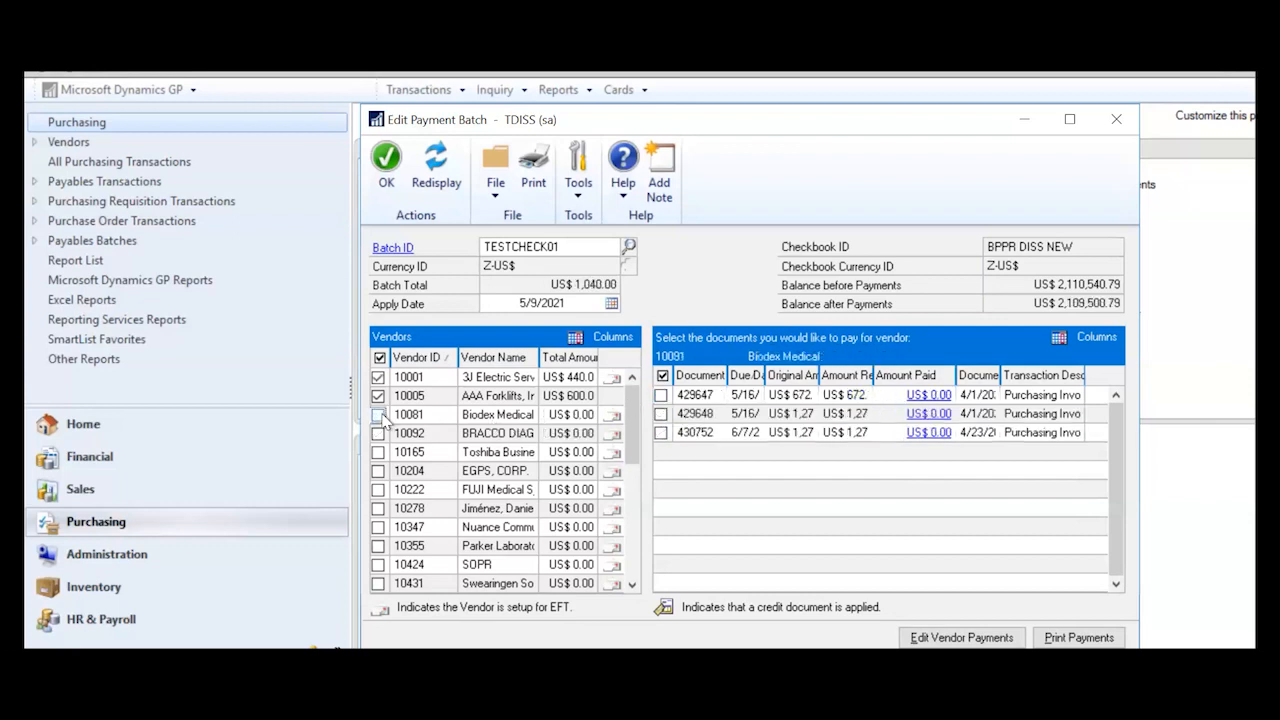
# - Cancel the 3J Electric Services unmark prompt and re-mark AAA Forklifts, keeping US$ 1,040.00
pyautogui.click(378, 378)
pyautogui.click(700, 428)
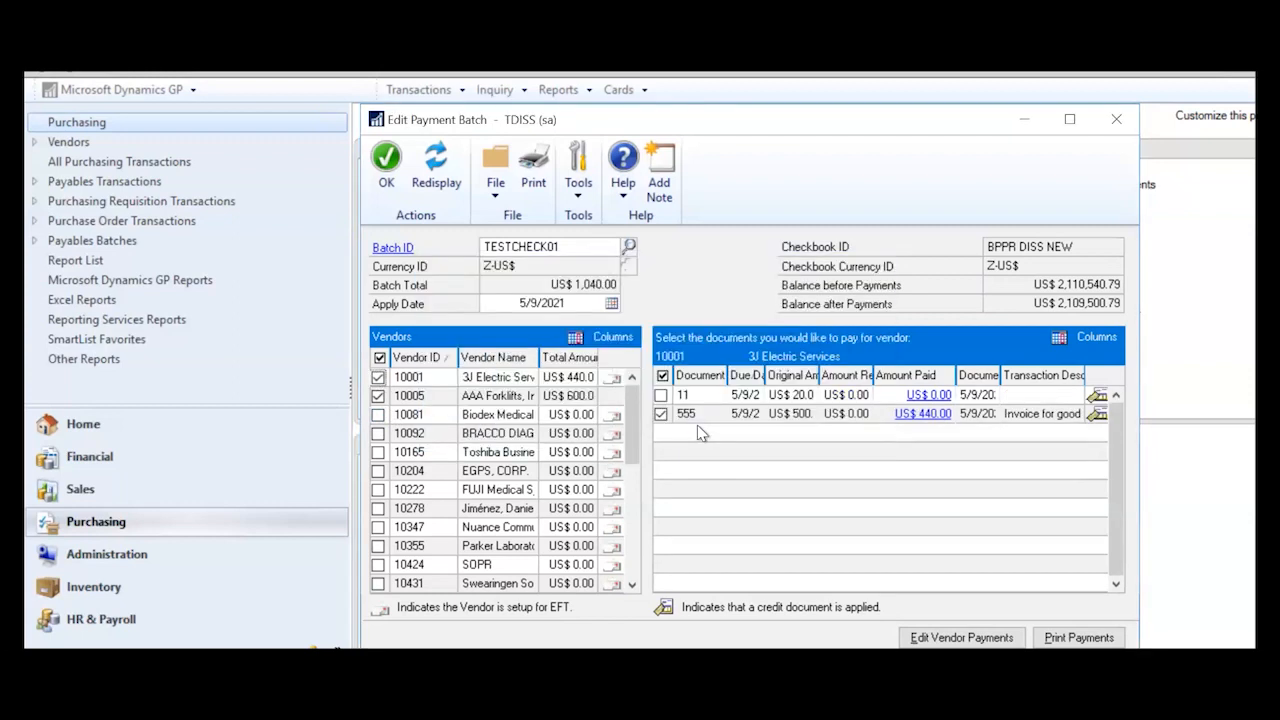
pyautogui.click(378, 396)
pyautogui.click(378, 396)
pyautogui.click(661, 414)
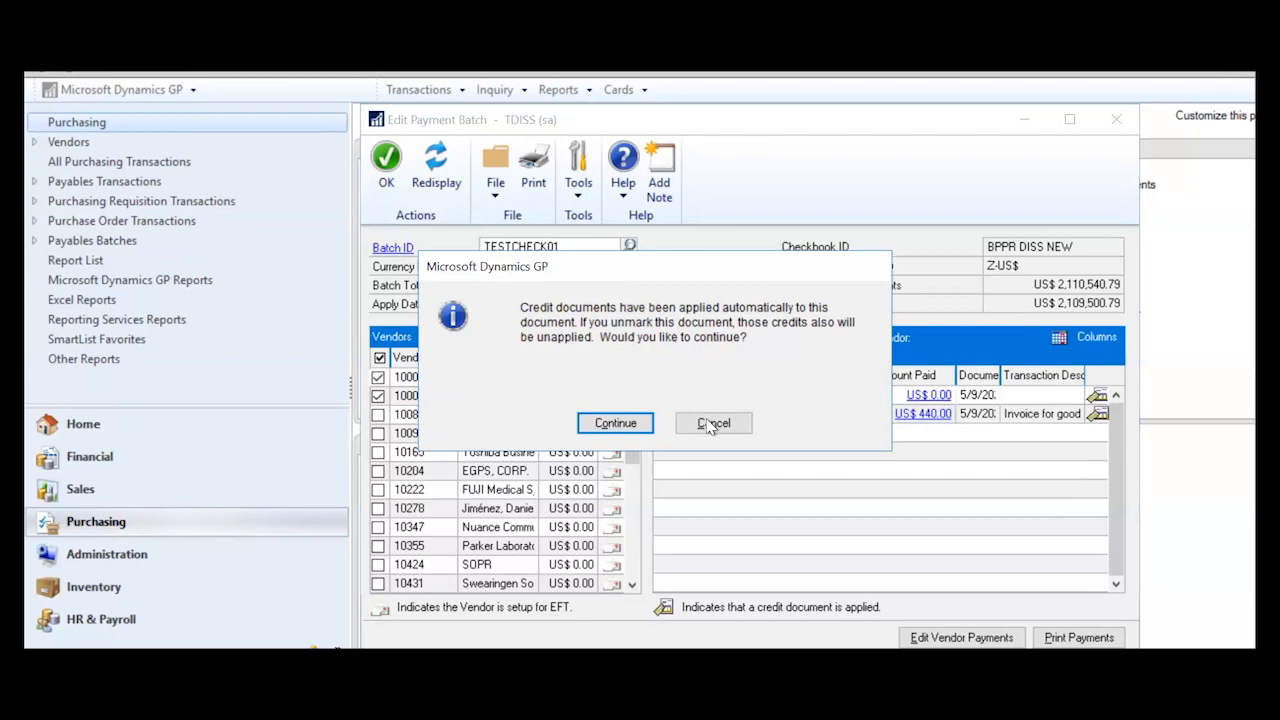
pyautogui.click(713, 424)
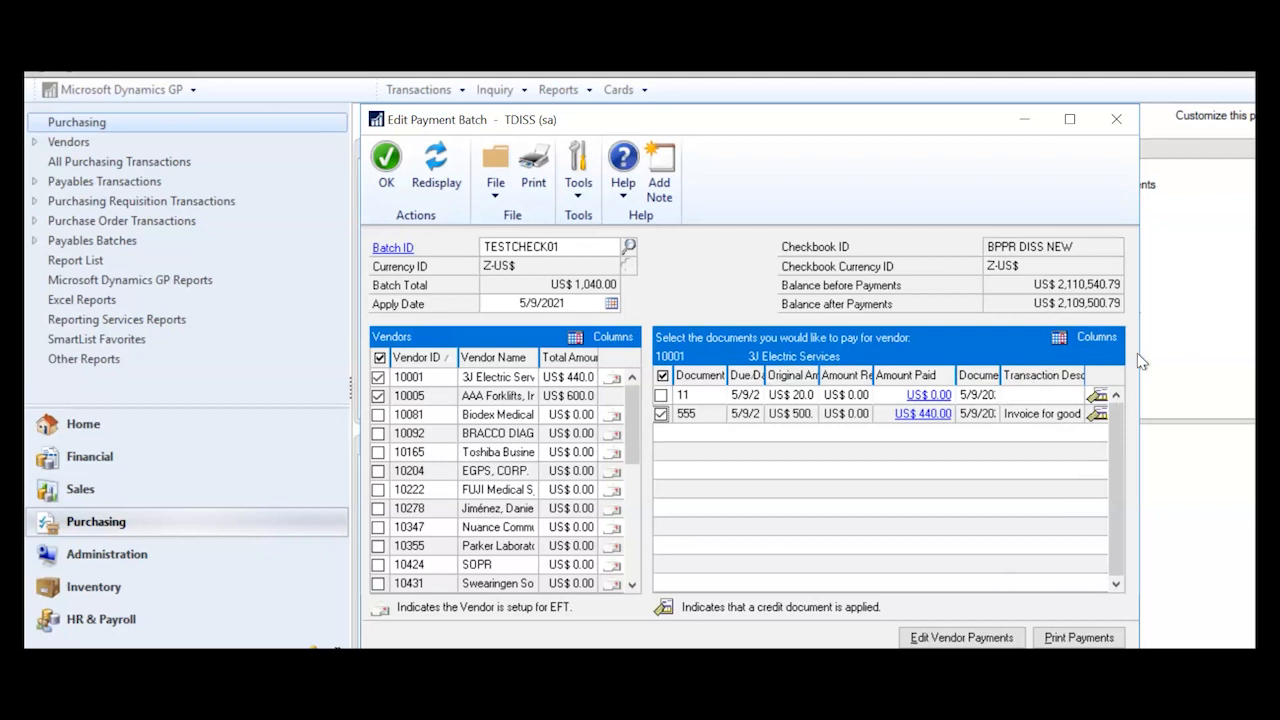
# - Widen the Edit Payment Batch window and scroll the Vendors list down and back up
pyautogui.moveTo(1145, 351); pyautogui.dragTo(1223, 341)
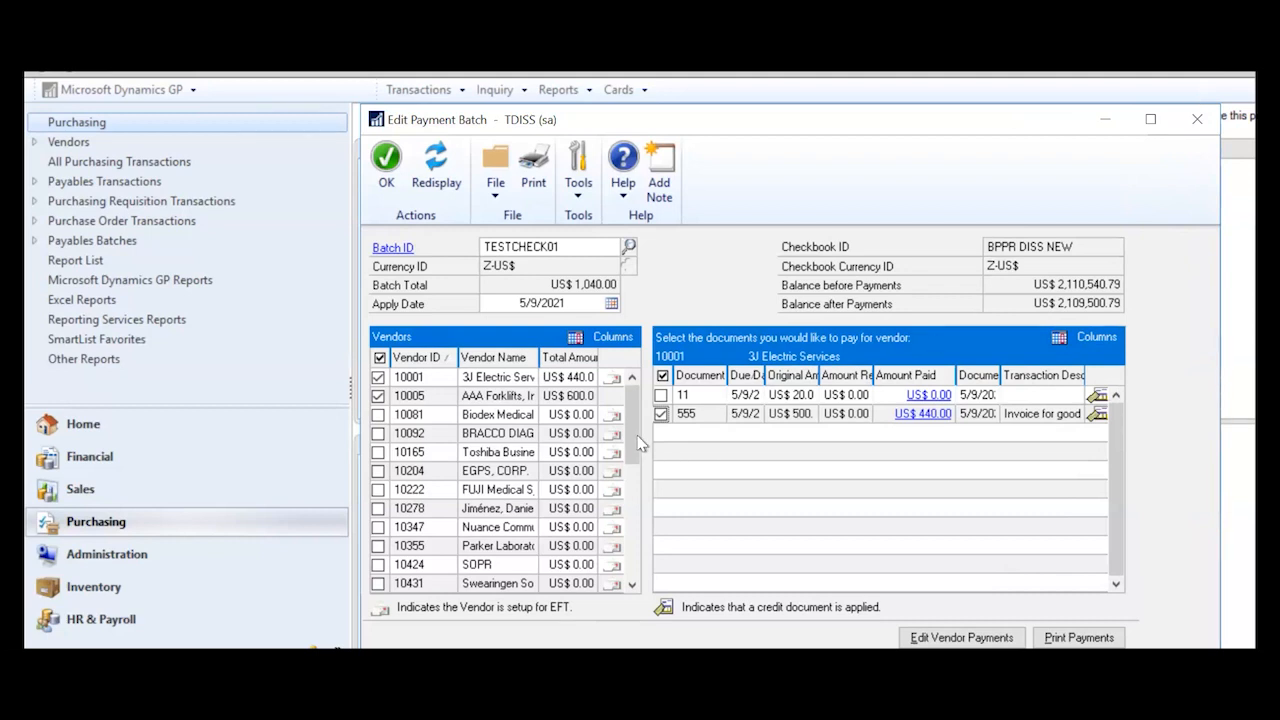
pyautogui.moveTo(633, 432); pyautogui.dragTo(637, 569)
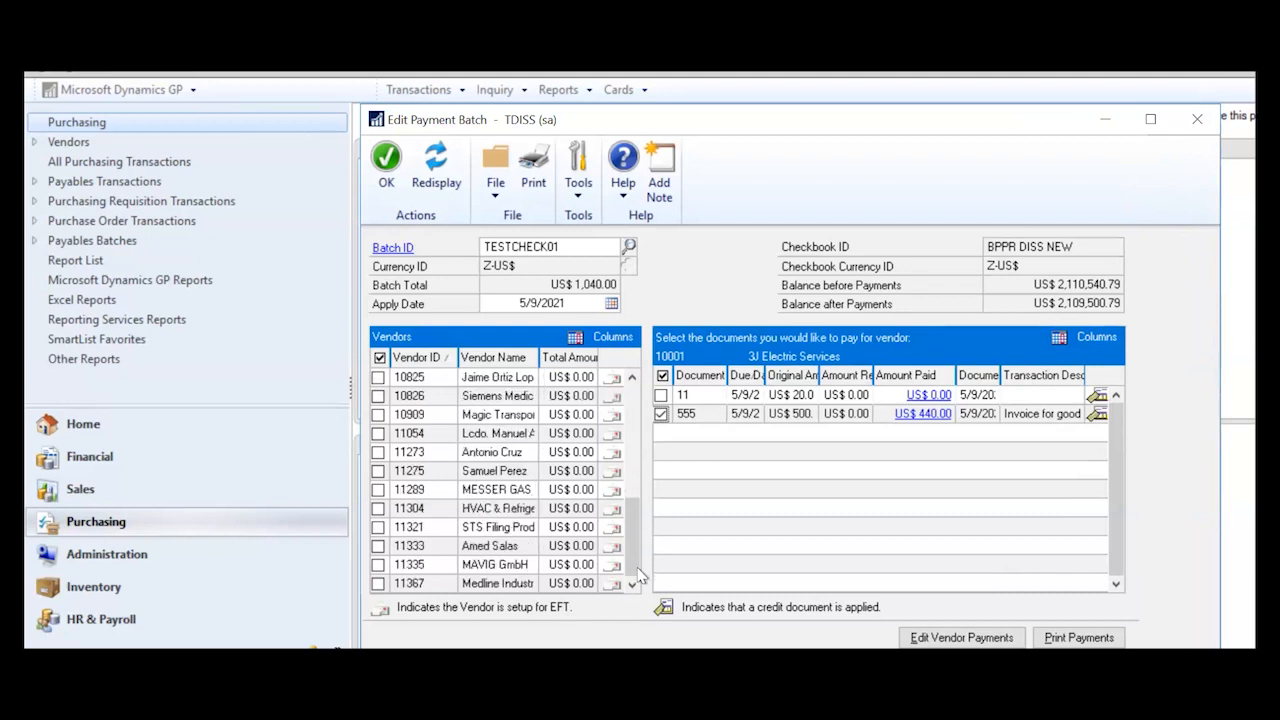
pyautogui.click(632, 378)
pyautogui.click(632, 378)
pyautogui.click(632, 378)
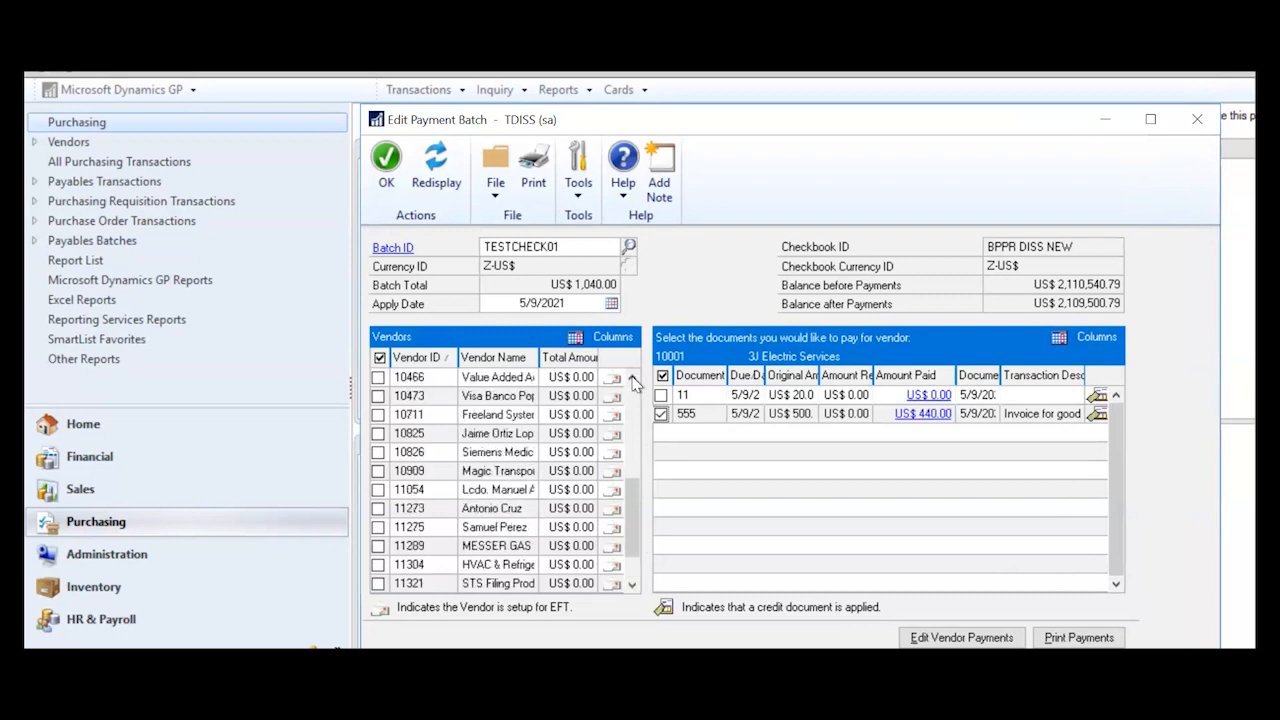
pyautogui.click(632, 378)
pyautogui.click(632, 378)
pyautogui.click(632, 378)
pyautogui.click(632, 378)
pyautogui.click(632, 378)
pyautogui.click(632, 378)
pyautogui.click(632, 378)
pyautogui.click(632, 378)
pyautogui.click(632, 378)
pyautogui.click(632, 378)
pyautogui.click(632, 378)
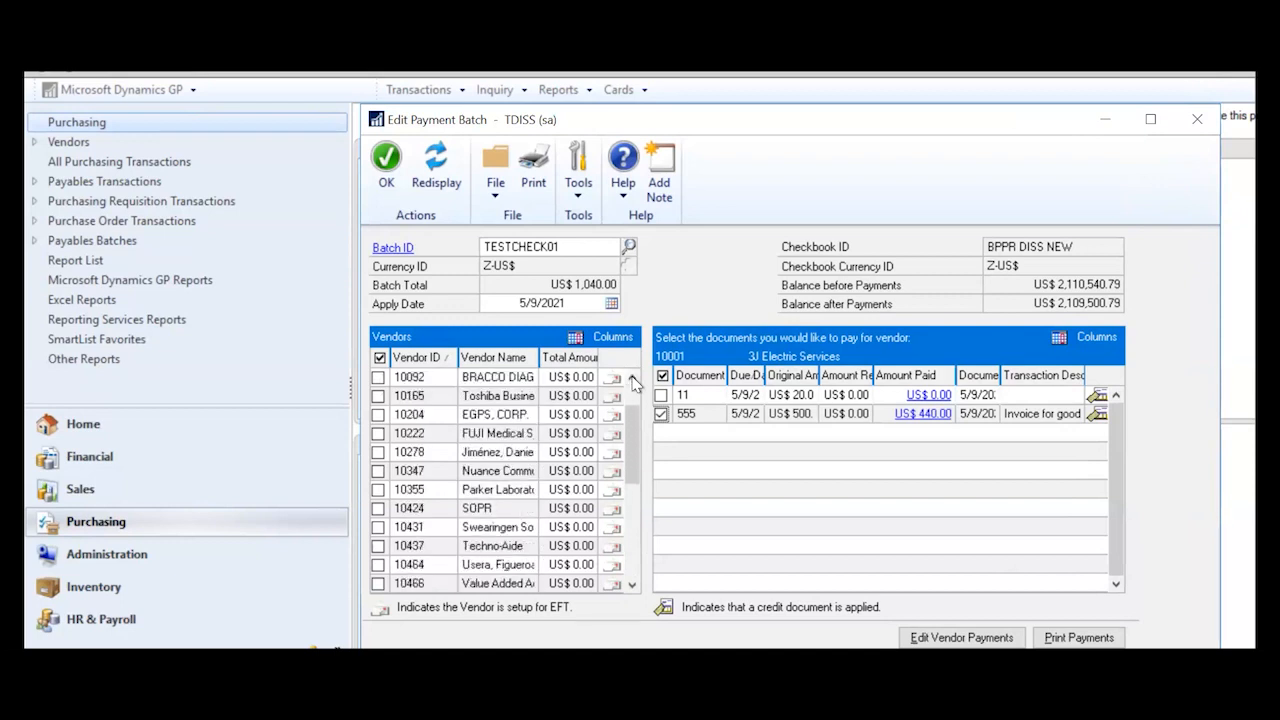
pyautogui.click(632, 378)
pyautogui.click(632, 378)
pyautogui.click(632, 378)
pyautogui.click(632, 378)
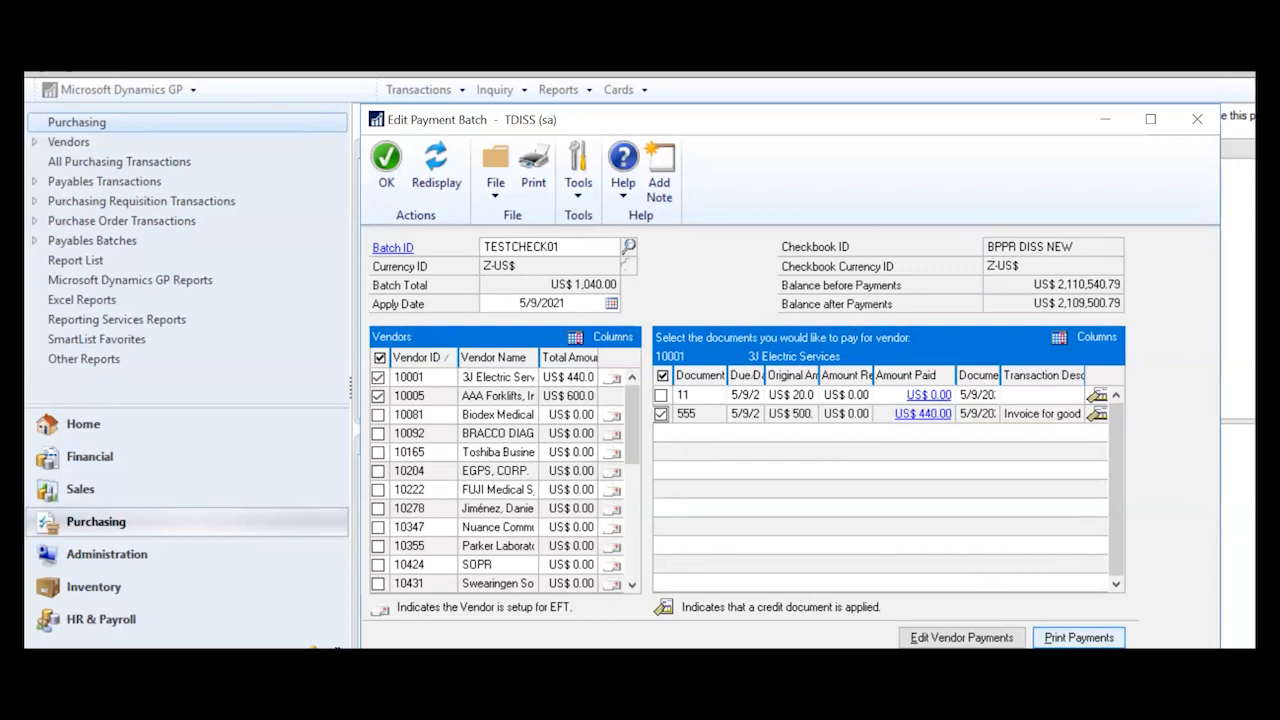
# - Send the Computer Checks Edit List for TESTCHECK01 to the screen from Print Payments
pyautogui.click(1078, 637)
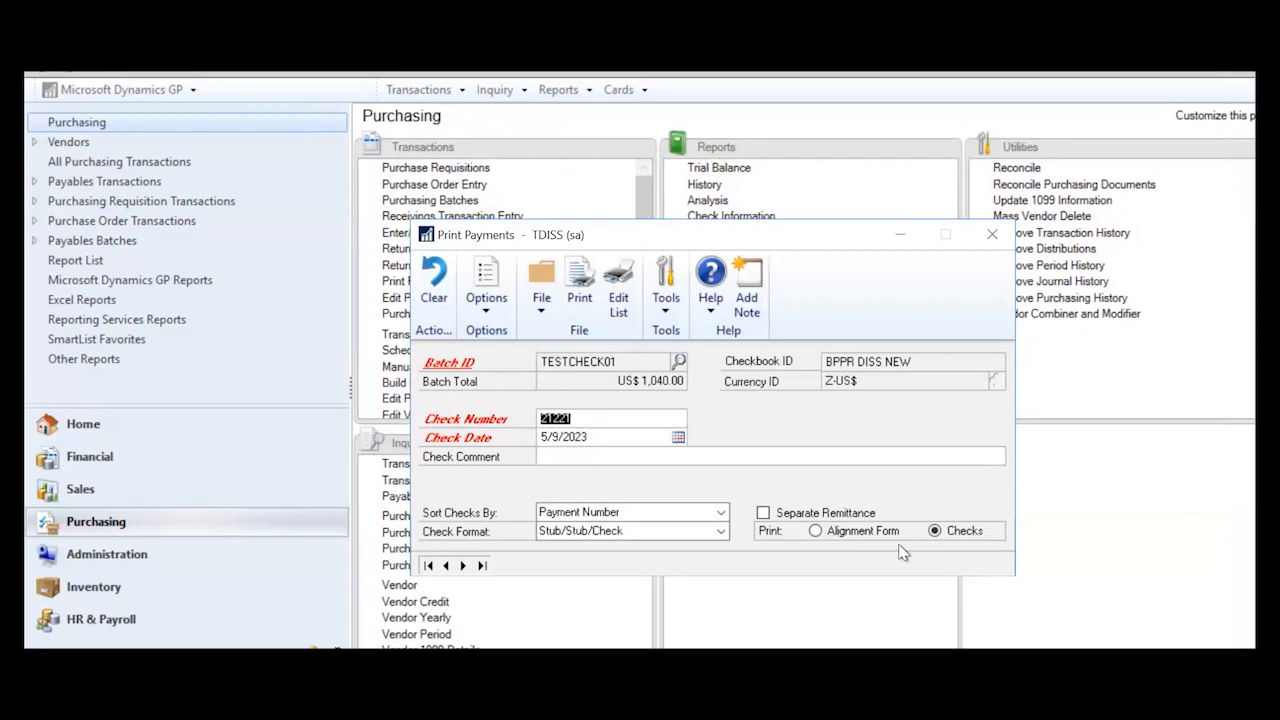
pyautogui.click(614, 284)
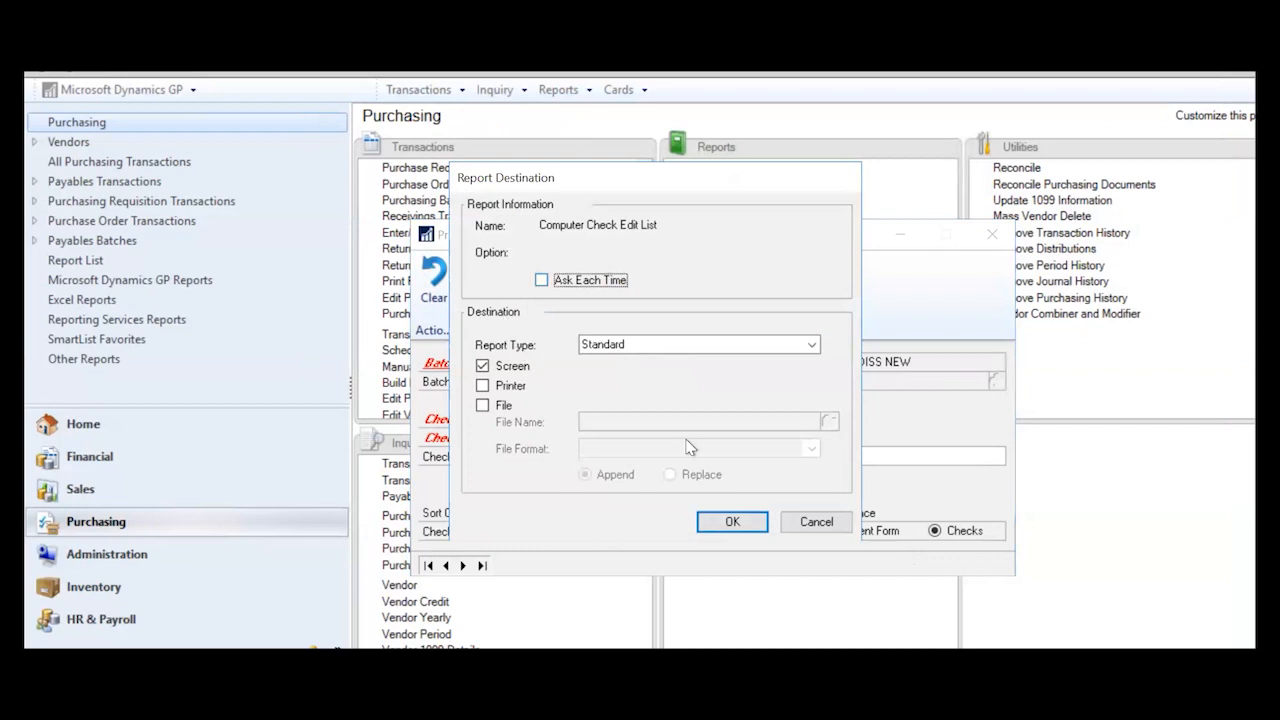
pyautogui.click(722, 521)
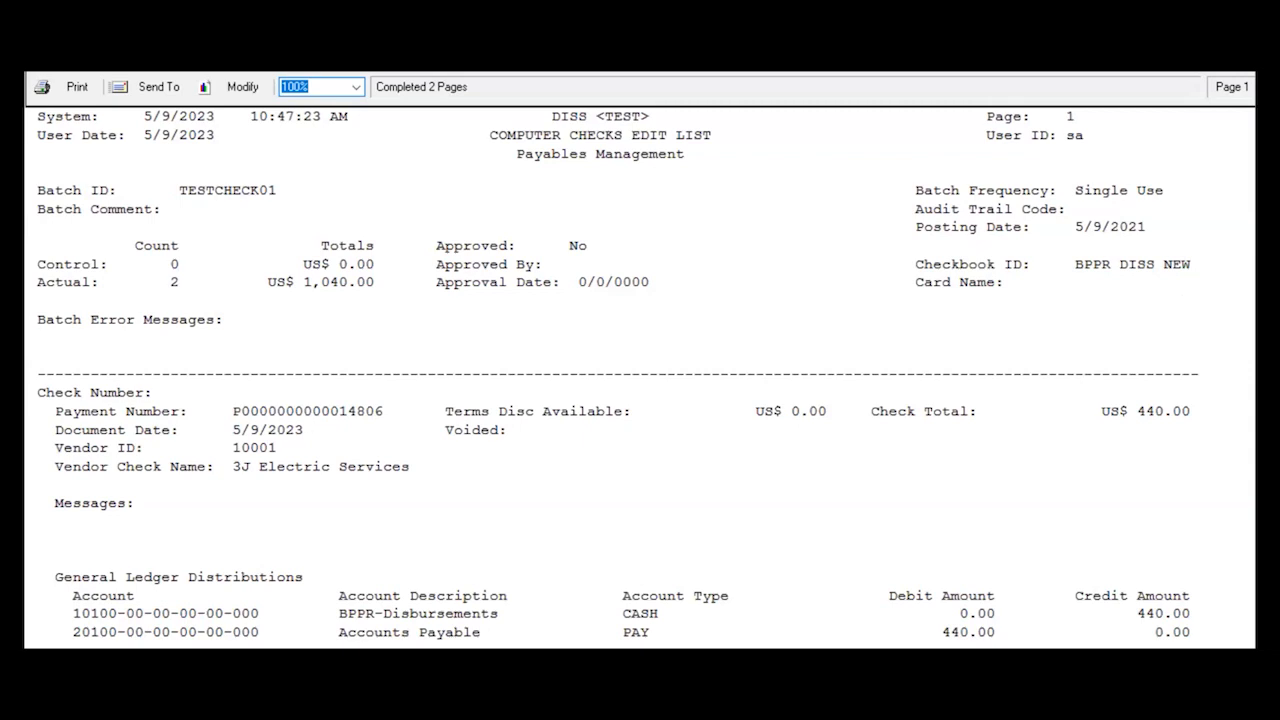
# - Scroll the edit list to vendor 10005's US$ 600.00 check, then restore down the report window
pyautogui.scroll(-1, 640, 377)
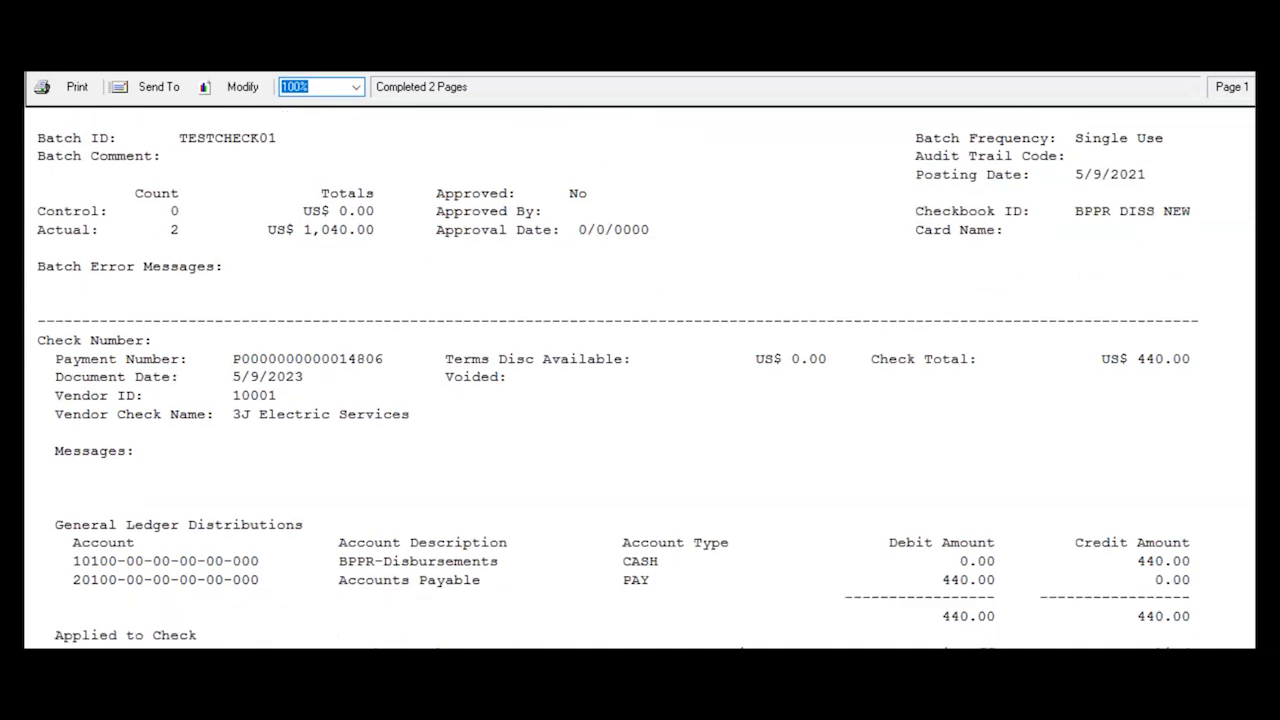
pyautogui.scroll(-1, 640, 377)
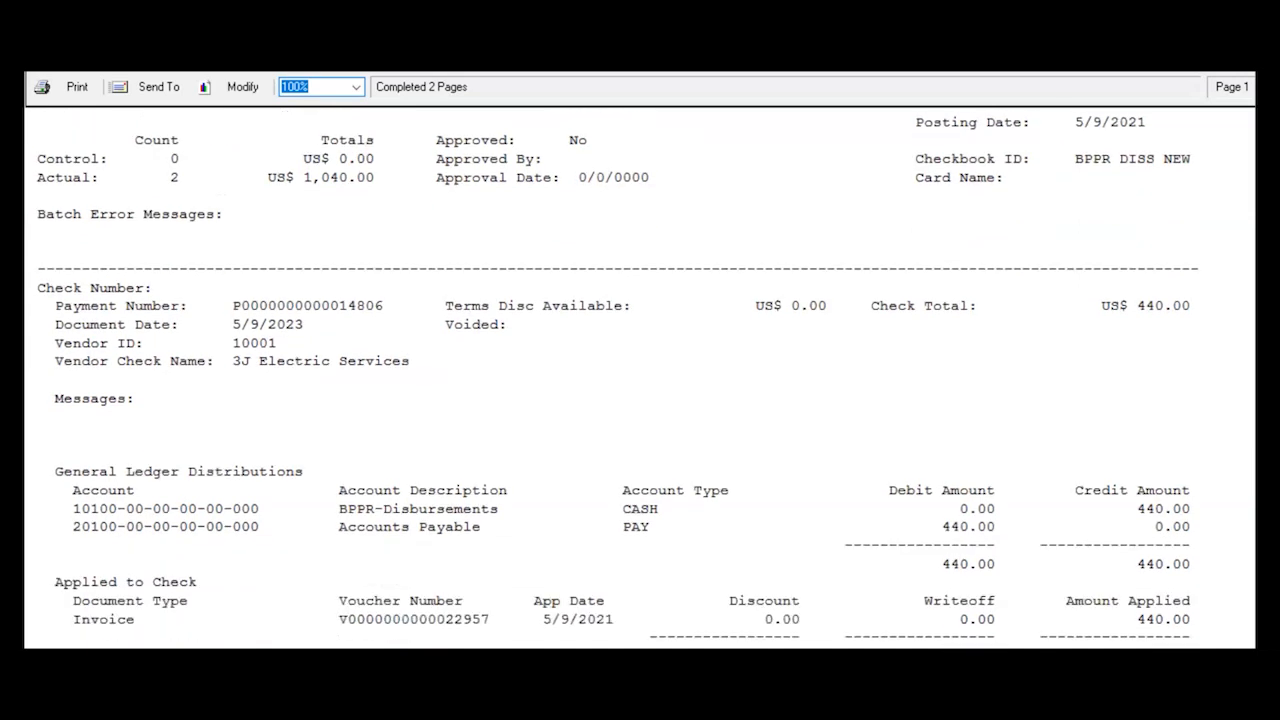
pyautogui.scroll(-2, 640, 377)
pyautogui.scroll(-8, 640, 377)
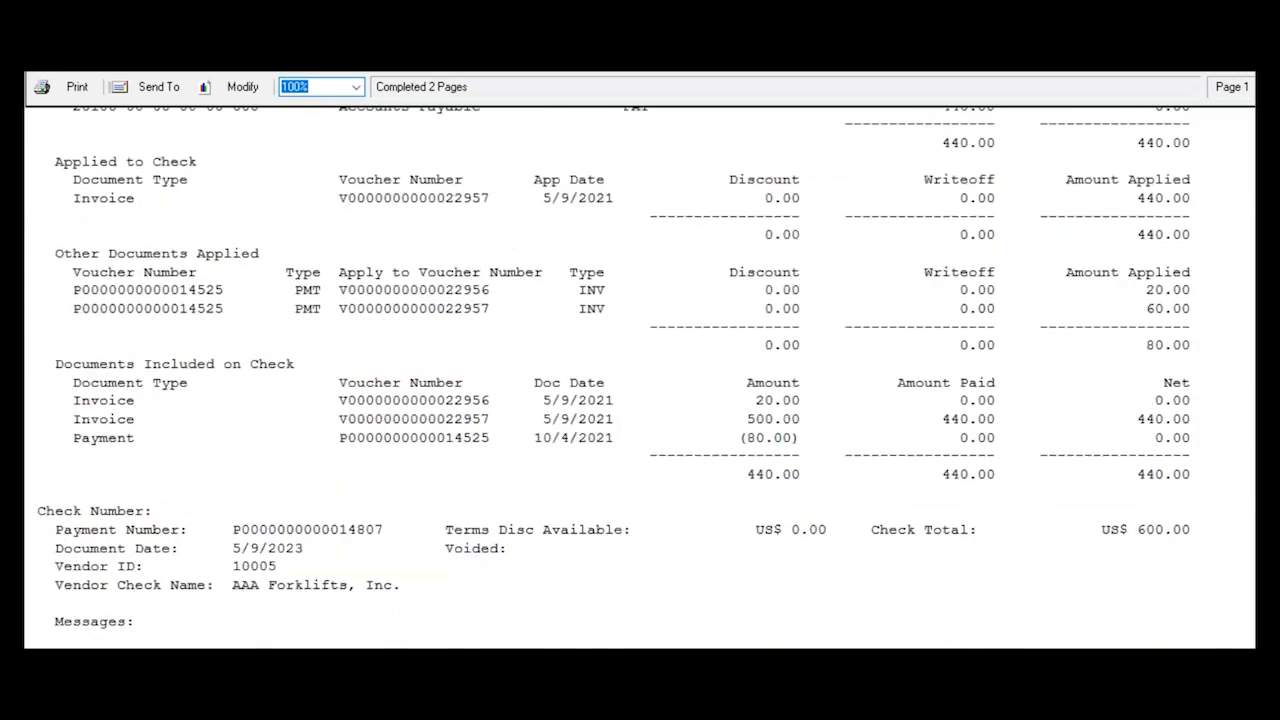
pyautogui.scroll(-4, 640, 377)
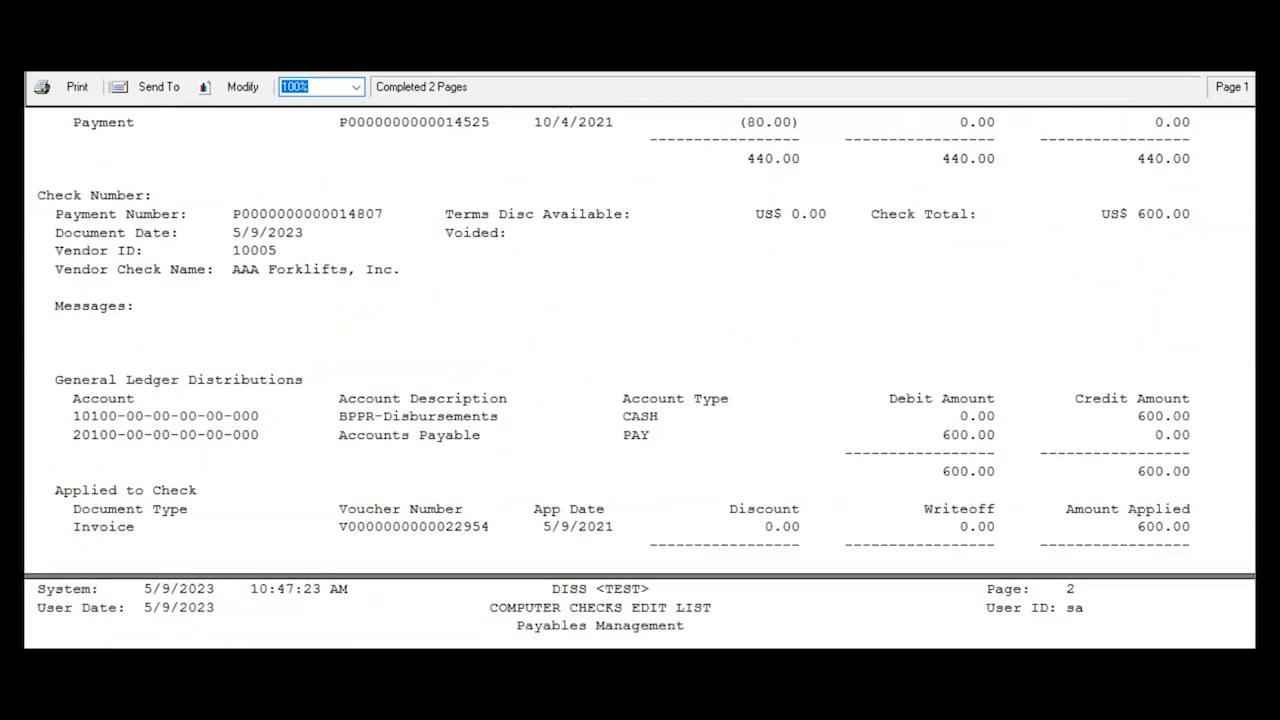
pyautogui.scroll(-1, 640, 377)
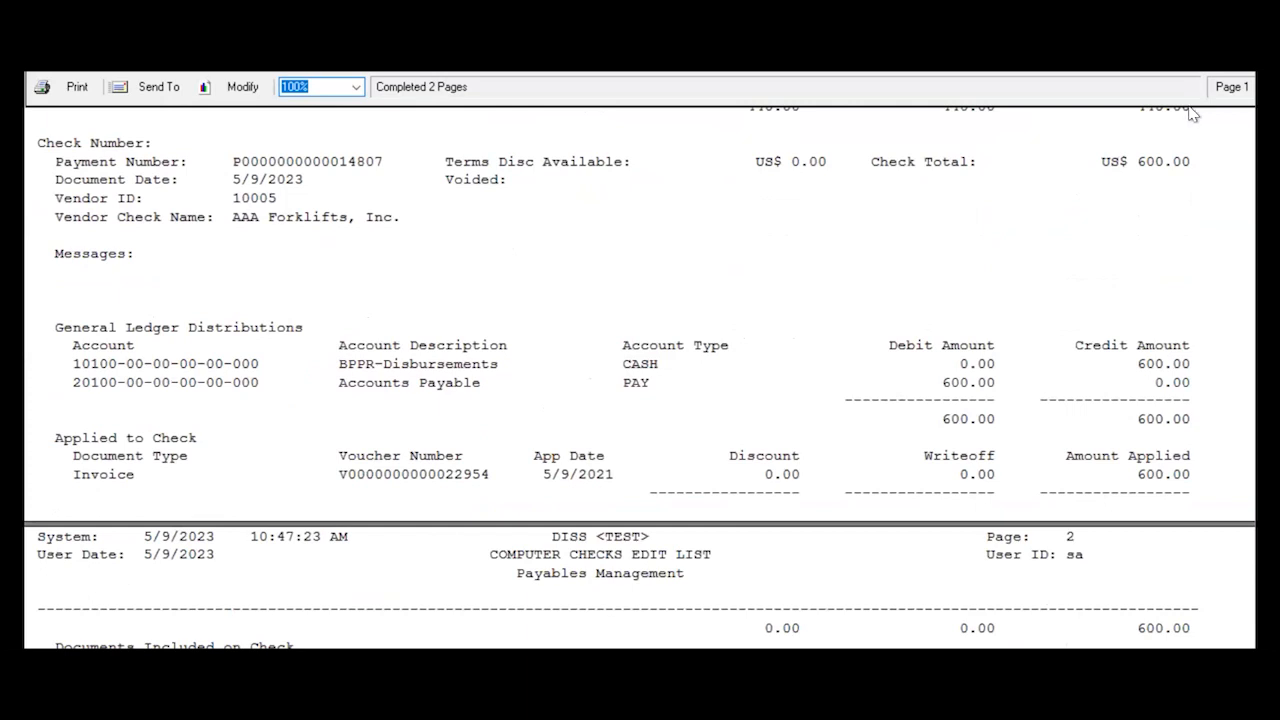
pyautogui.click(1215, 28)
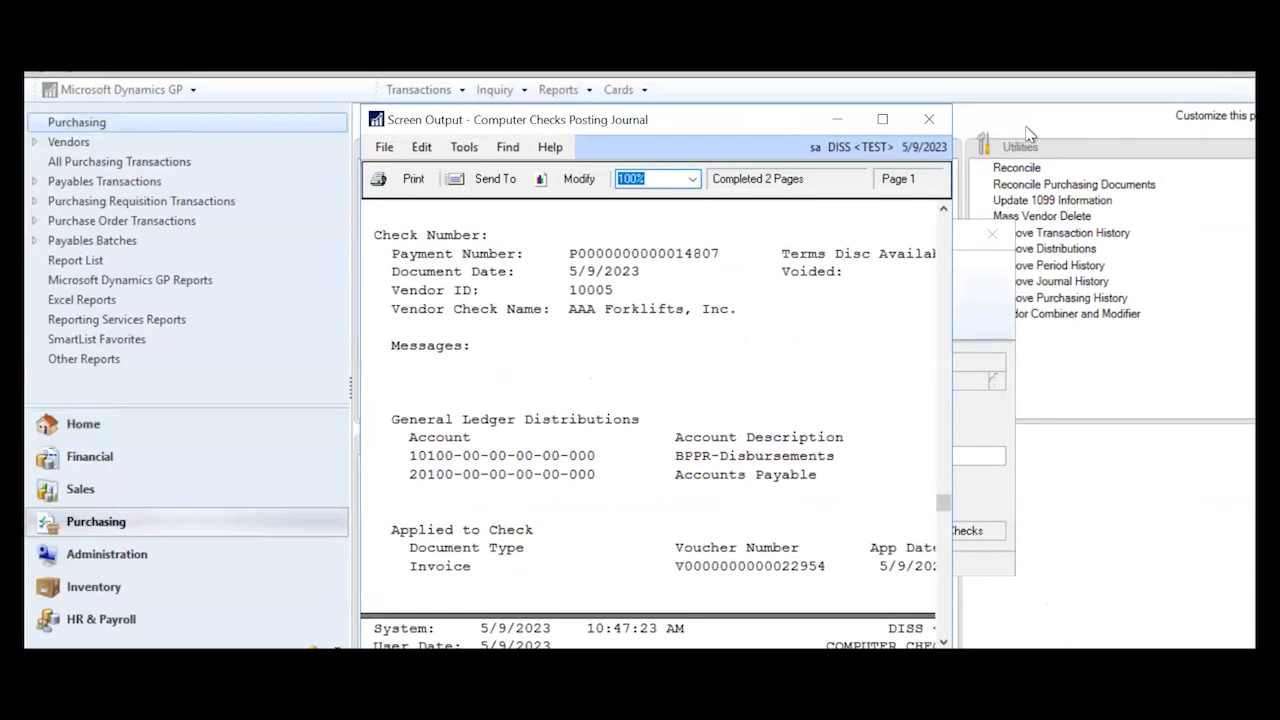
# - Close the edit list, stop check printing at the fiscal period warning, and close Print Payments
pyautogui.click(938, 121)
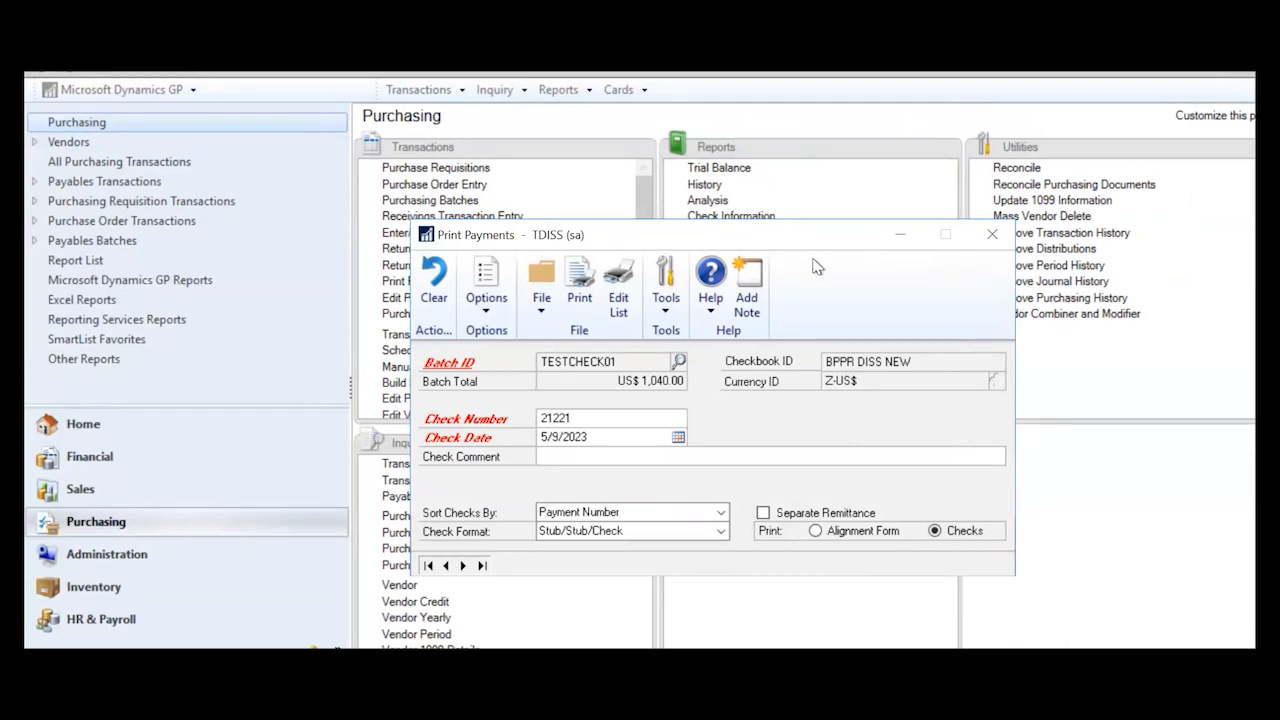
pyautogui.click(581, 290)
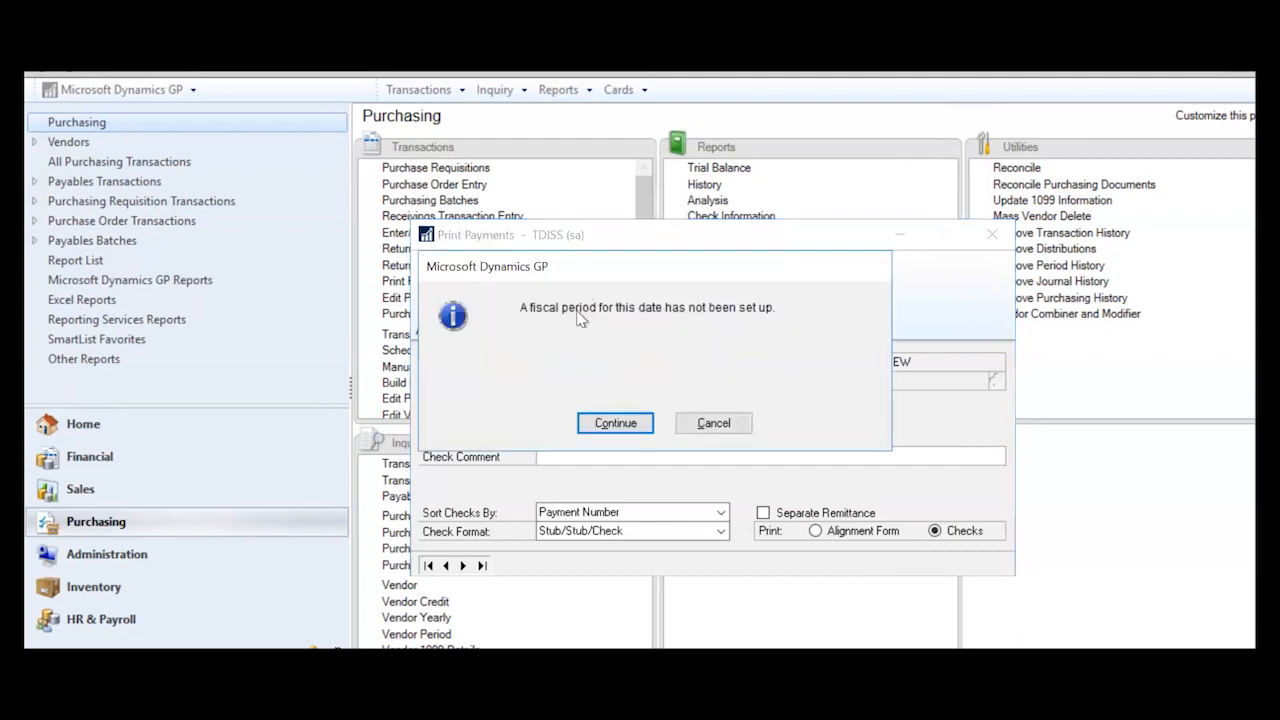
pyautogui.click(716, 424)
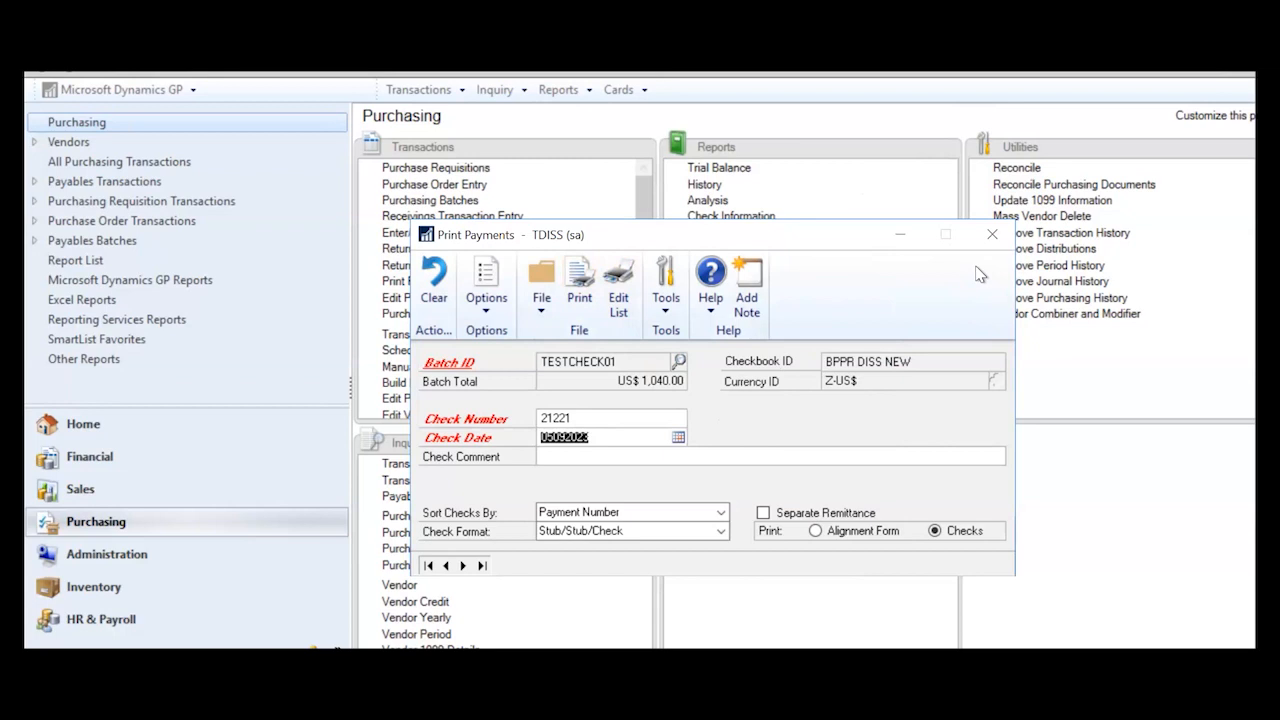
pyautogui.click(991, 236)
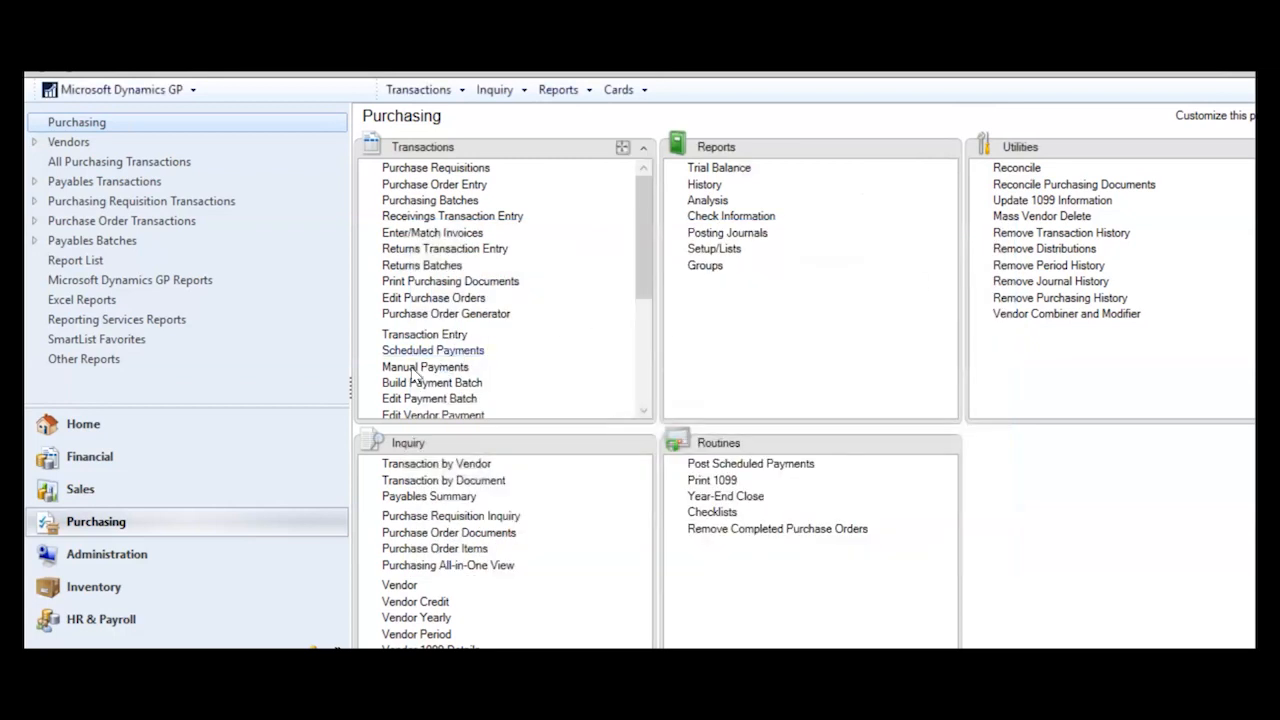
# - Reopen payment batch TESTCHECK01 and change its apply date to 5/9/2021
pyautogui.click(446, 398)
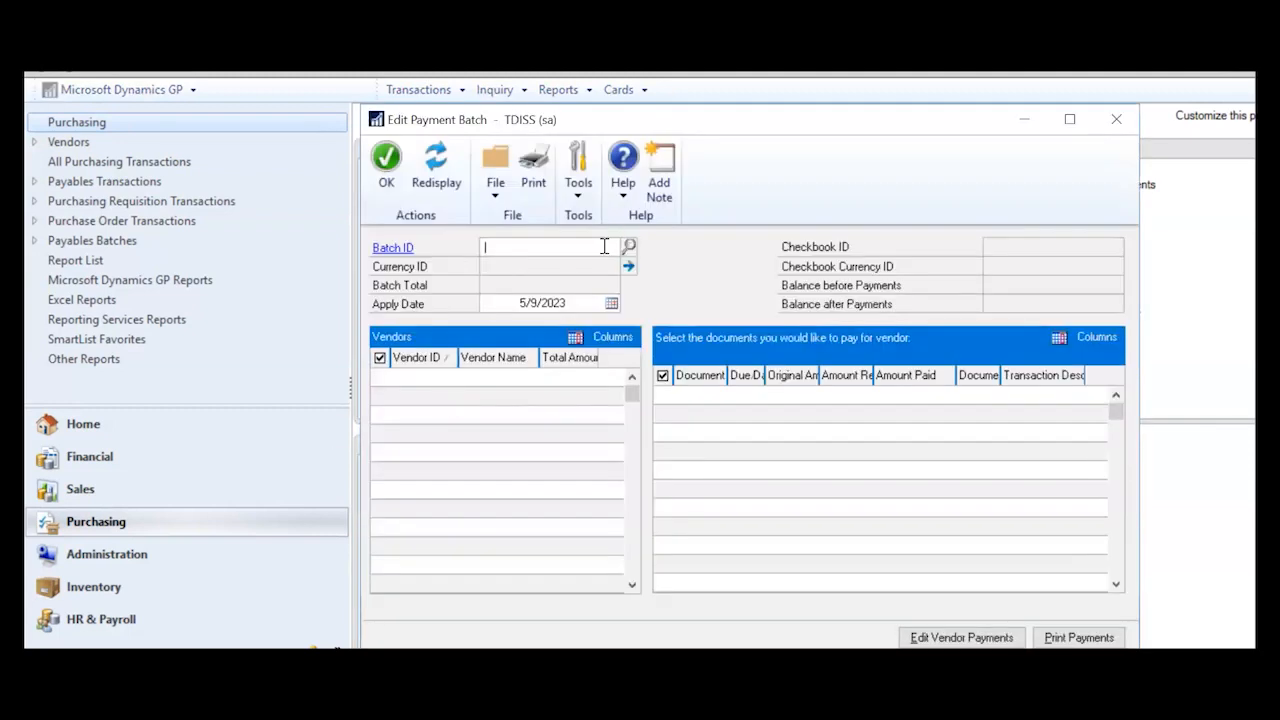
pyautogui.write('TEST')
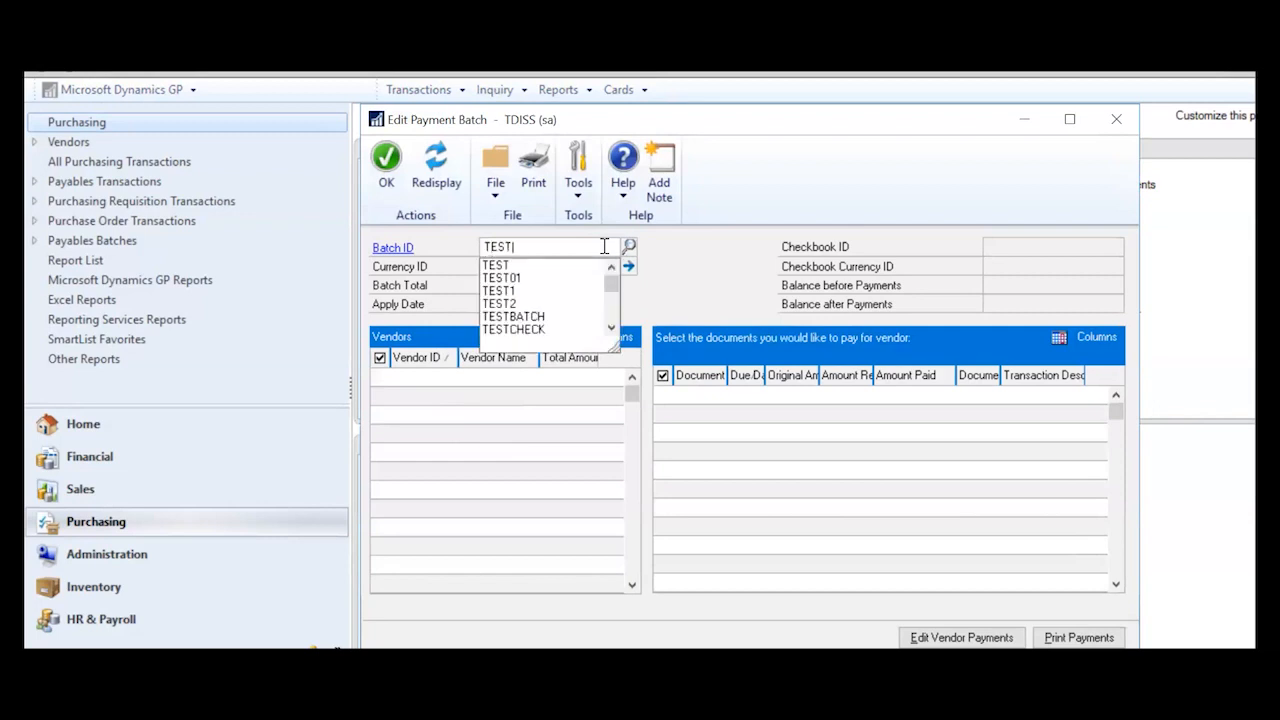
pyautogui.write('CHECK')
pyautogui.press('Down')
pyautogui.press('Down')
pyautogui.press('Tab')
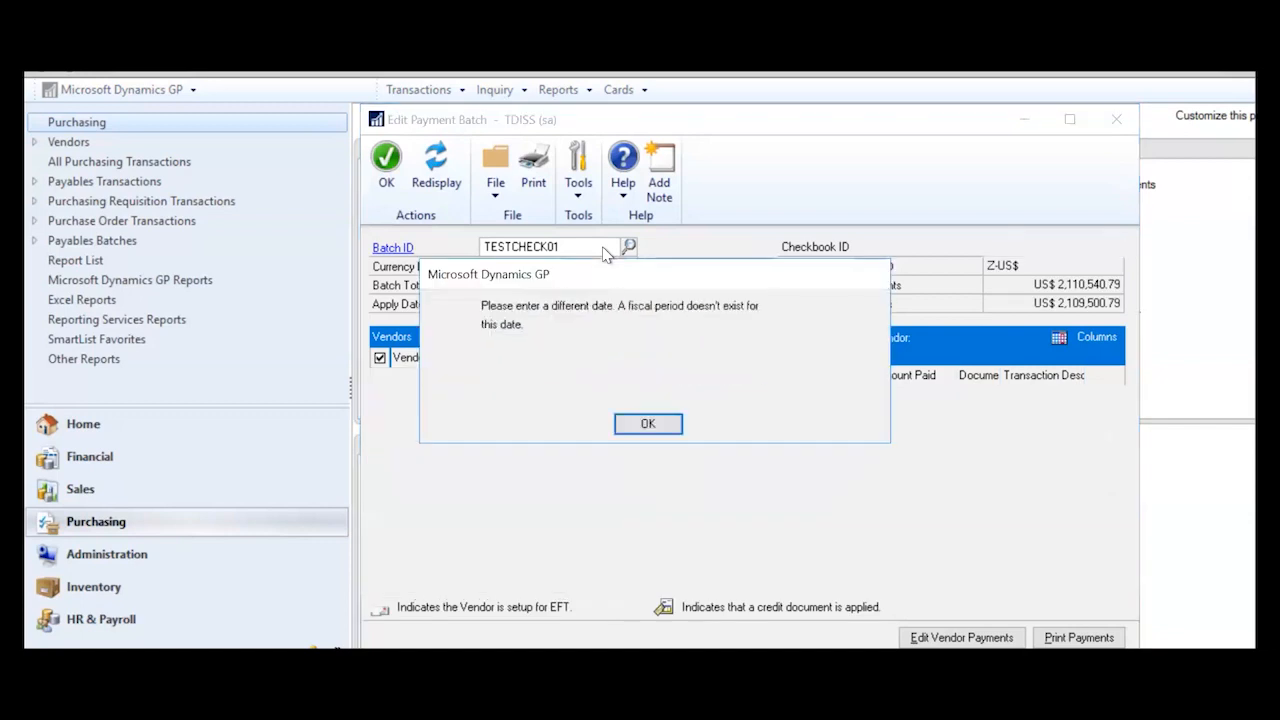
pyautogui.click(650, 424)
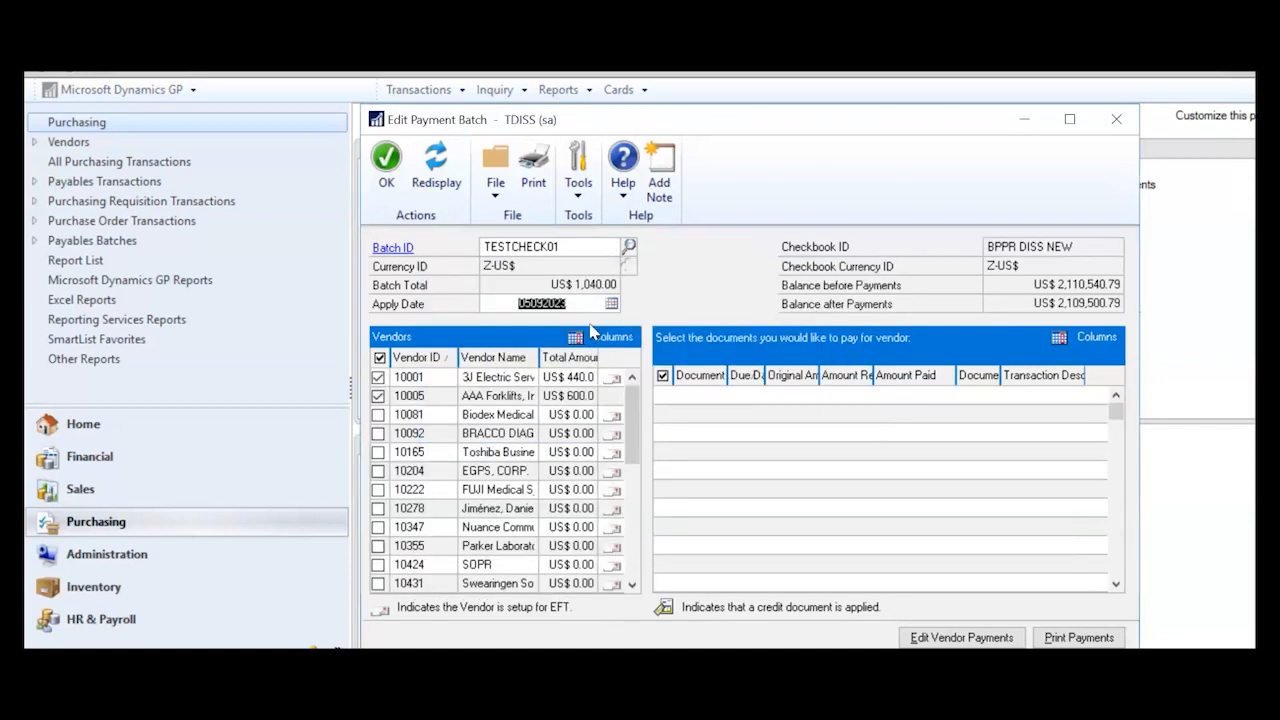
pyautogui.click(584, 304)
pyautogui.press('BackSpace')
pyautogui.write('1')
pyautogui.press('Tab')
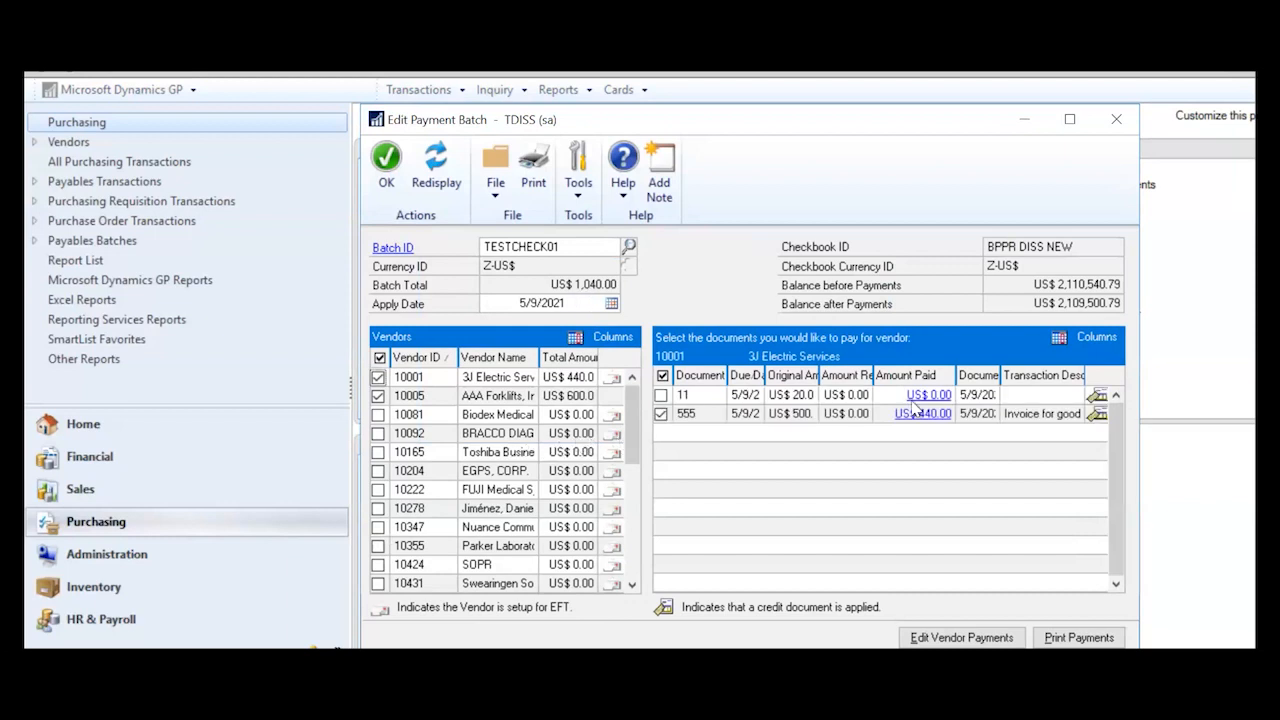
# - Widen the Document Date and Due Date columns, then bring up Print Payments for the batch
pyautogui.moveTo(1001, 375)
pyautogui.mouseDown()
pyautogui.moveTo(1040, 378)
pyautogui.moveTo(1013, 385)
pyautogui.mouseUp()
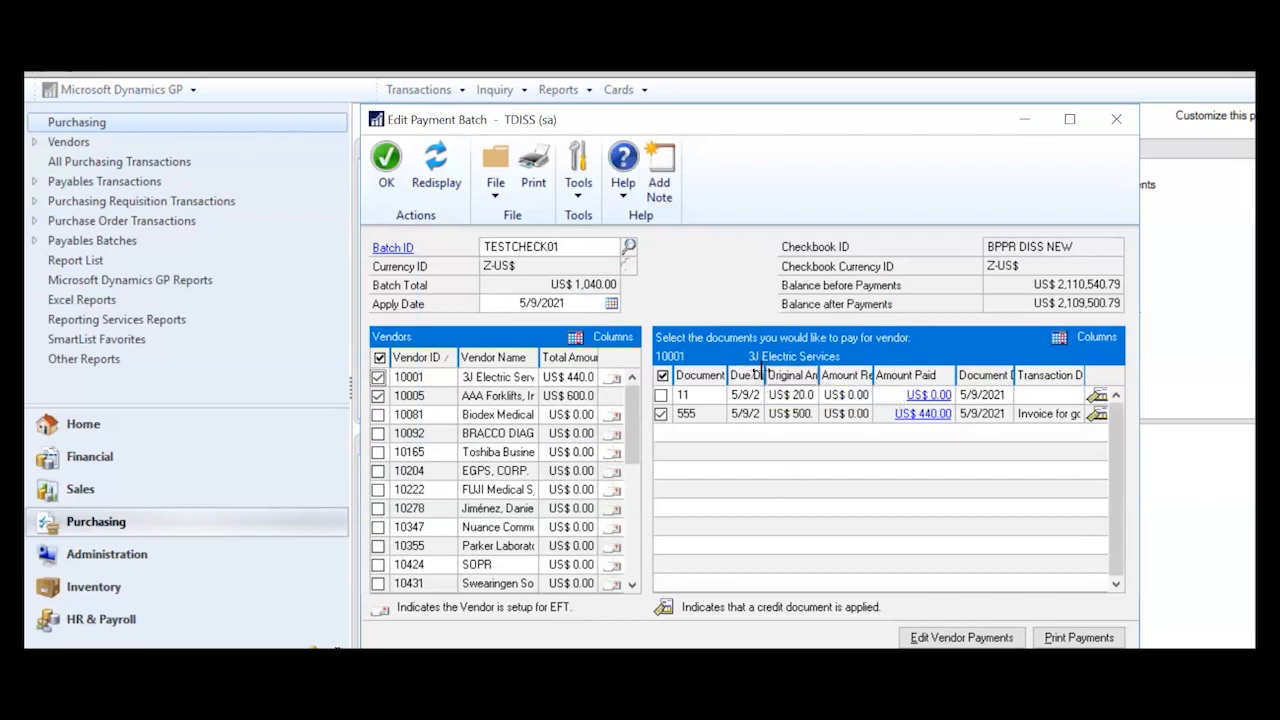
pyautogui.moveTo(765, 376); pyautogui.dragTo(785, 376)
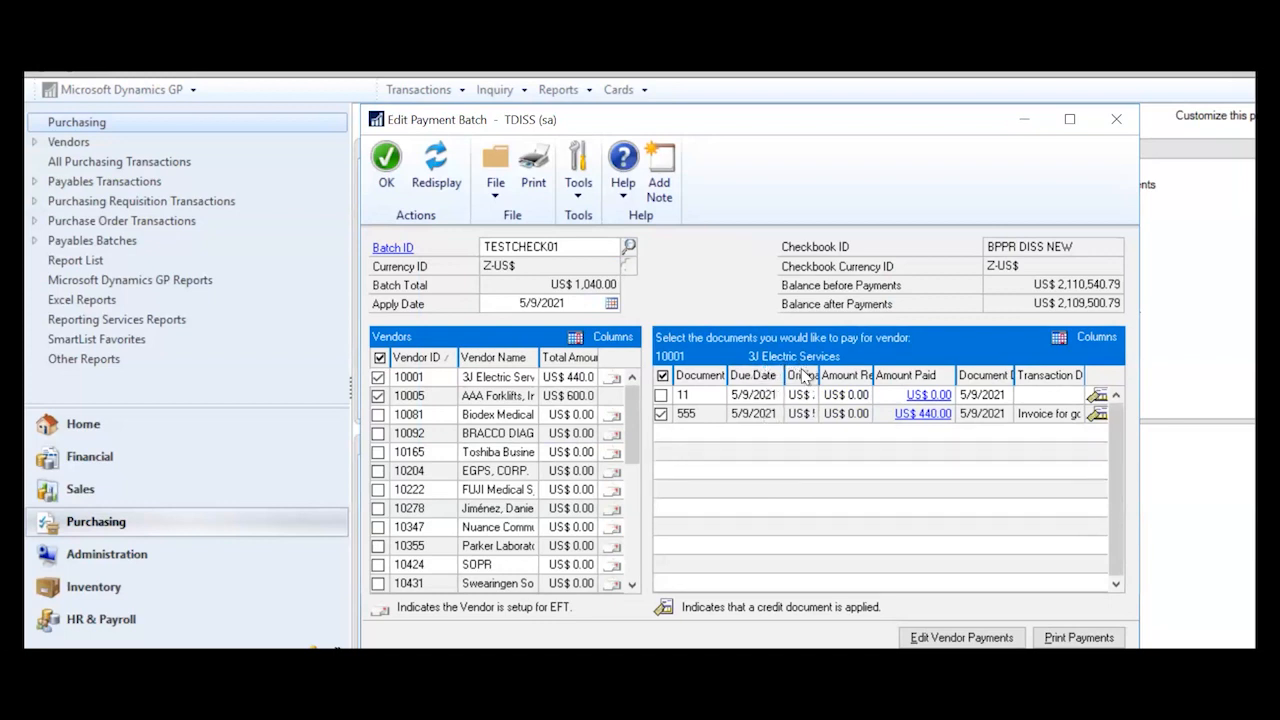
pyautogui.click(1078, 637)
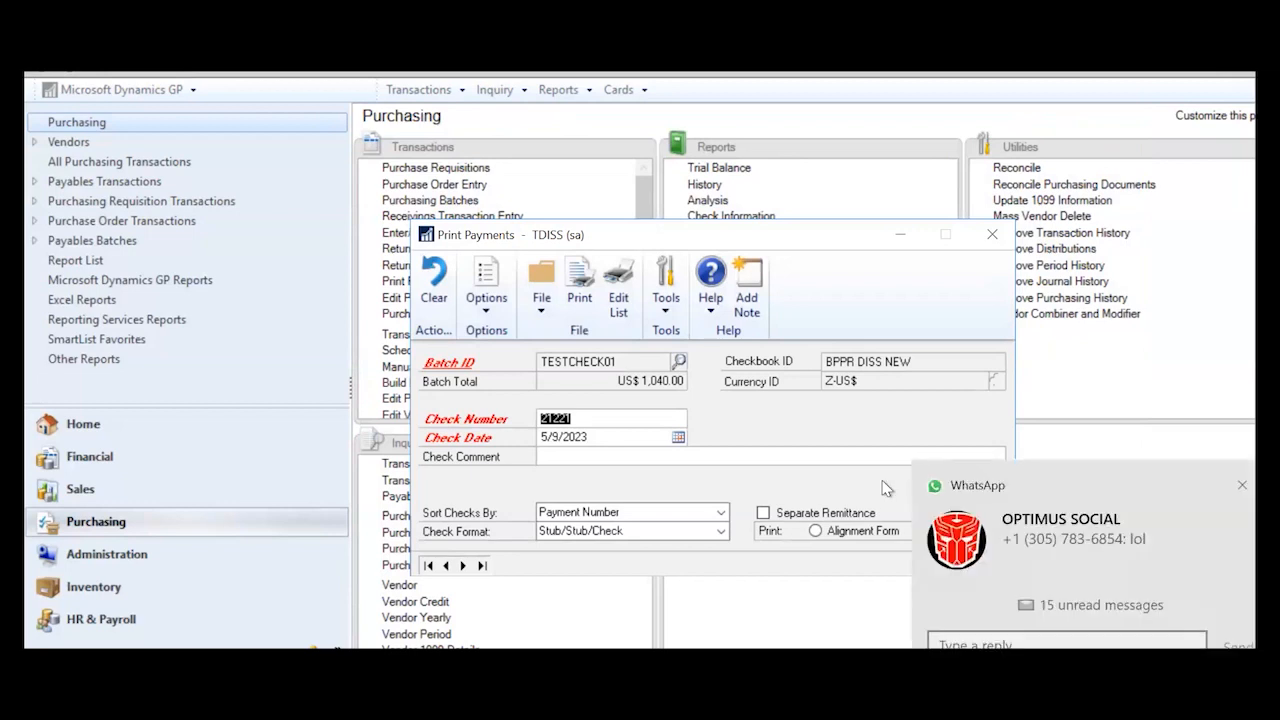
# - Abandon check printing after the fiscal period warning and close Print Payments
pyautogui.click(580, 290)
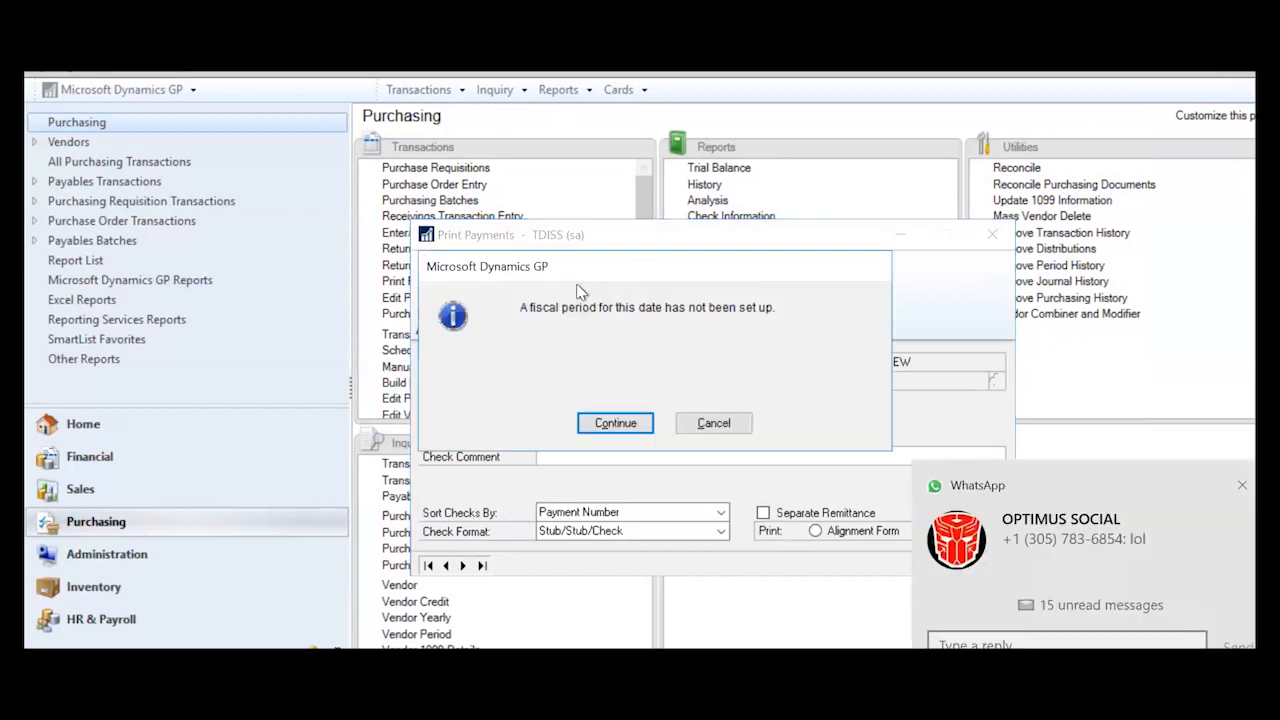
pyautogui.click(713, 423)
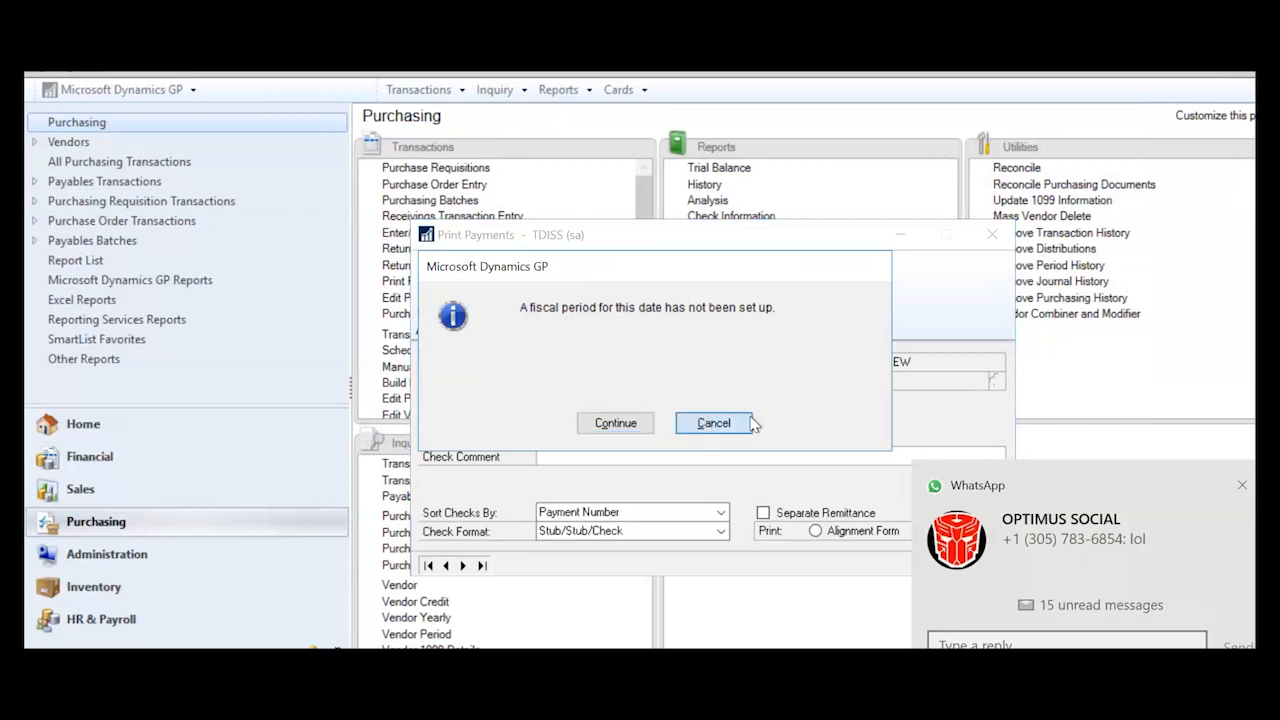
pyautogui.click(990, 238)
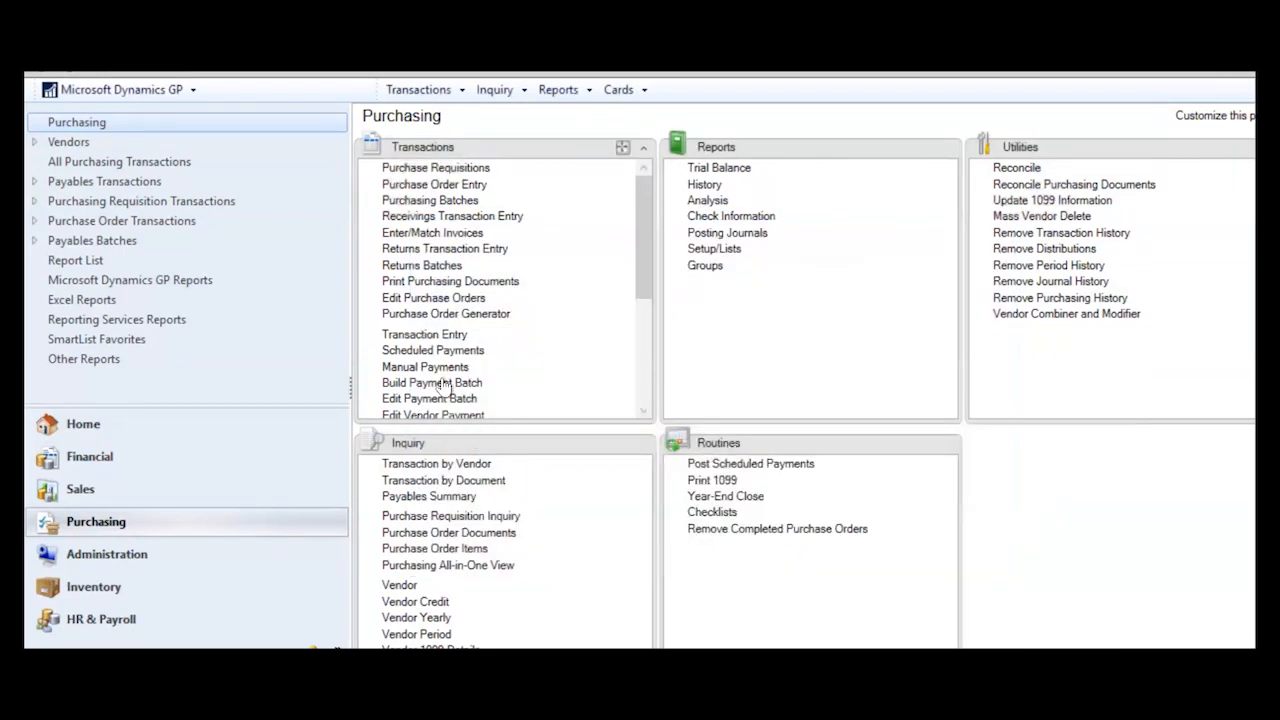
# - Reload batch TESTCHECK01 and set its apply date to 5/9/2021 again
pyautogui.click(440, 398)
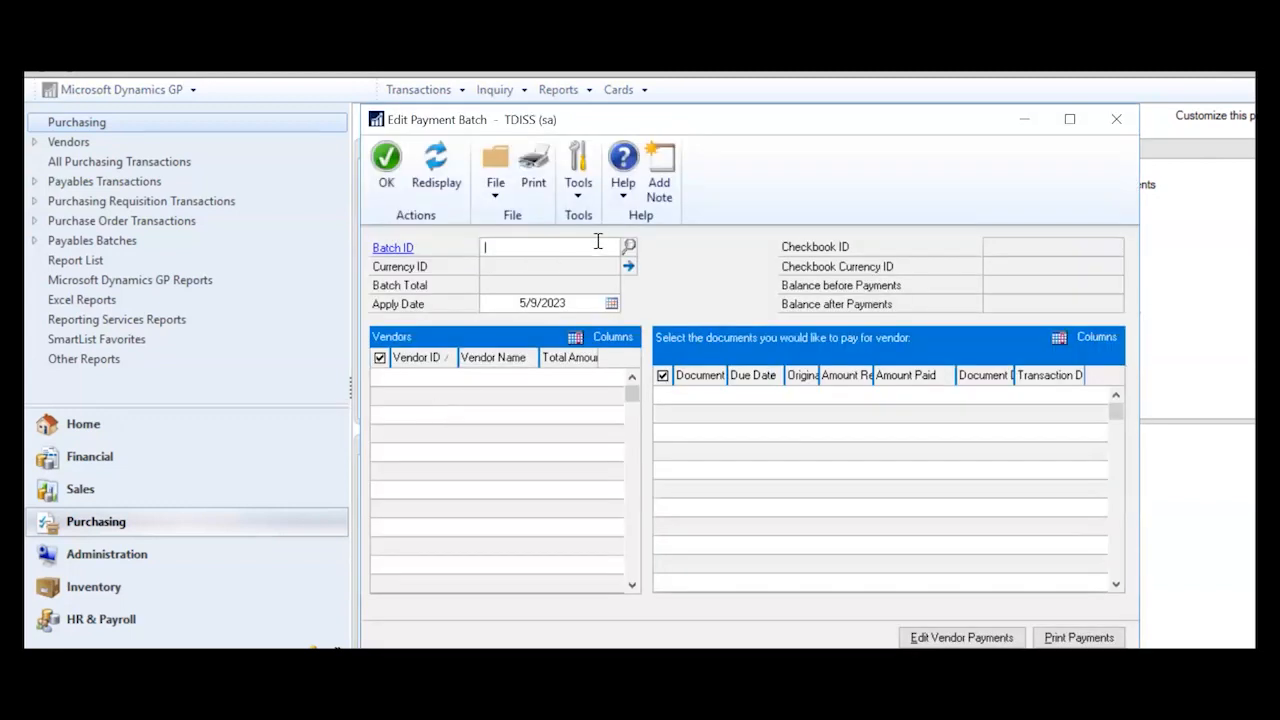
pyautogui.write('TES')
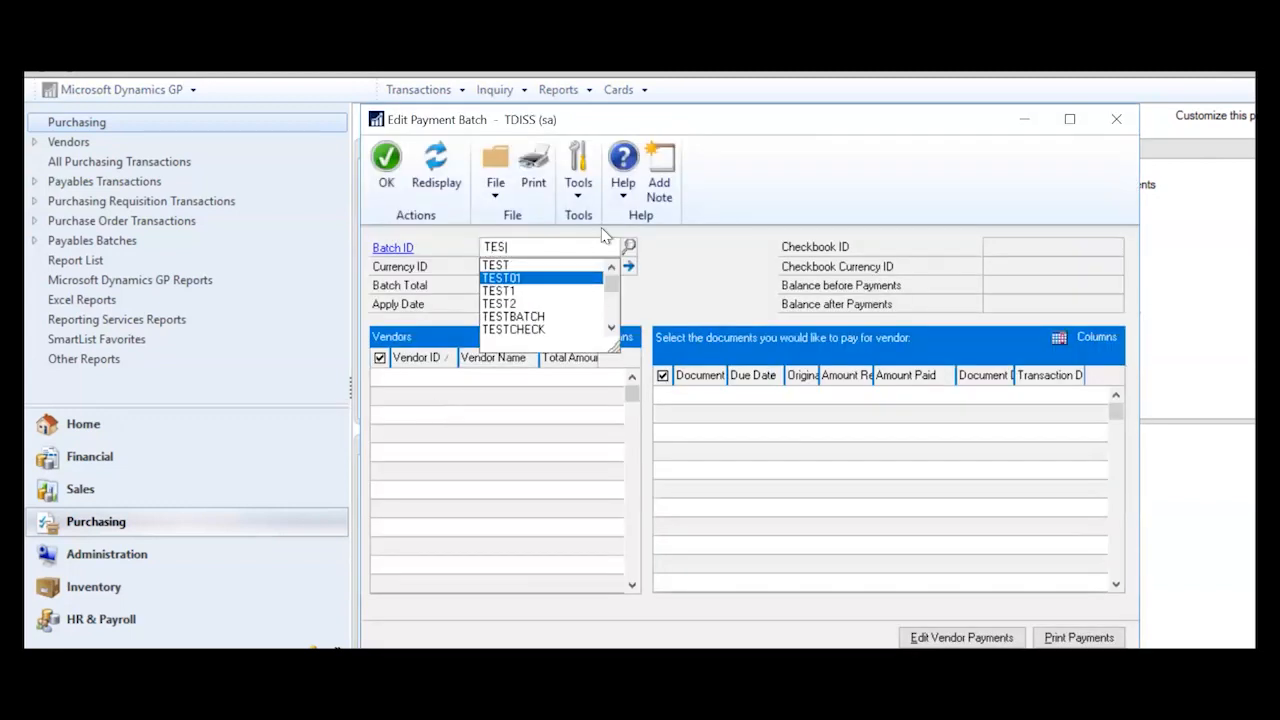
pyautogui.write('TCH')
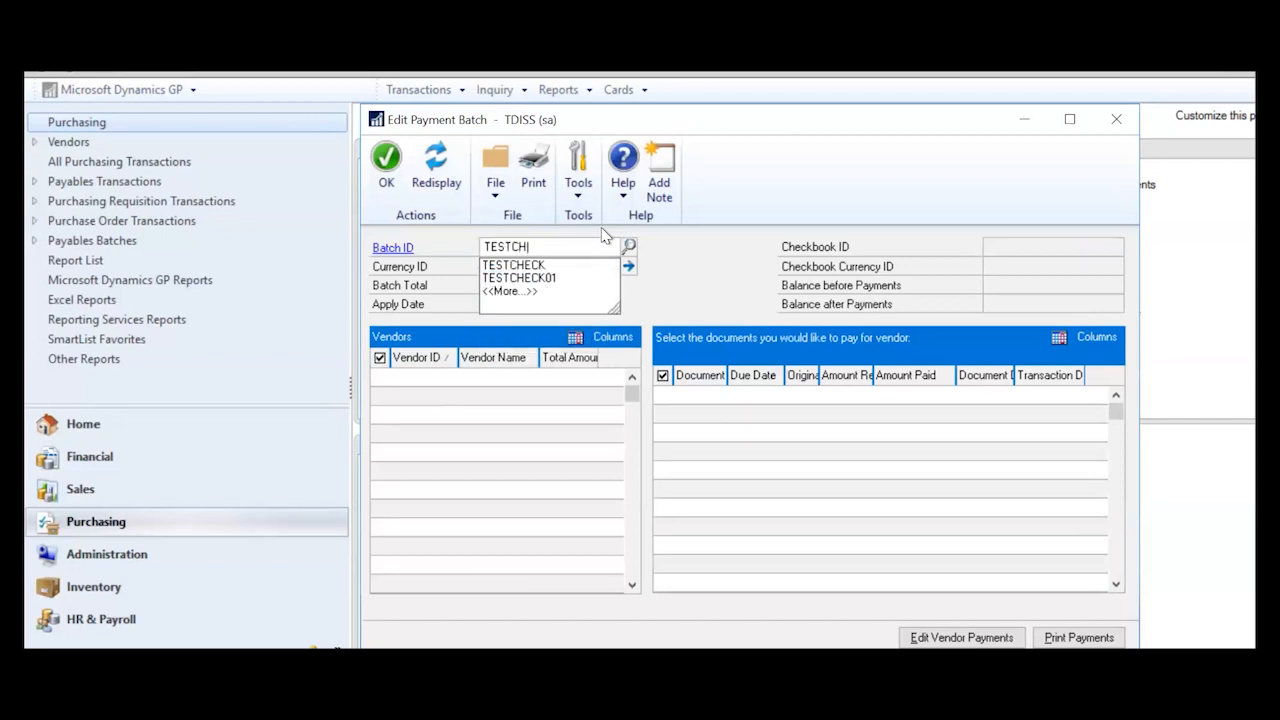
pyautogui.click(570, 280)
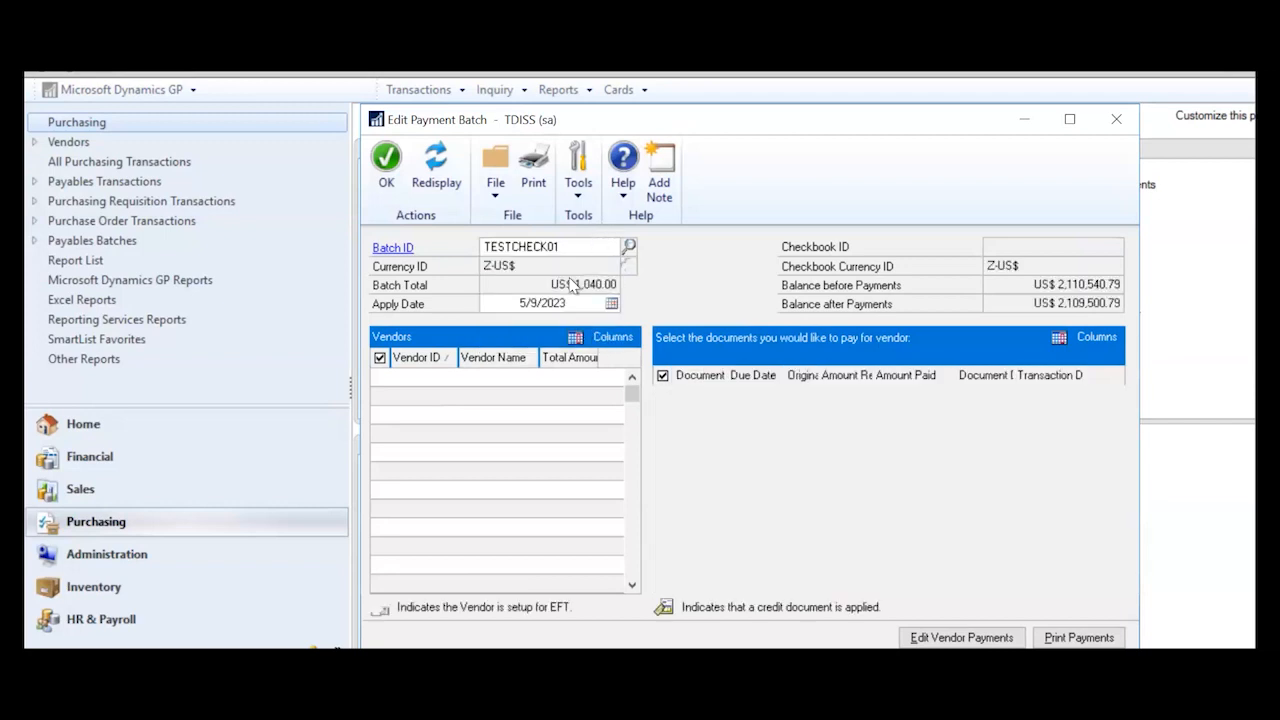
pyautogui.click(648, 424)
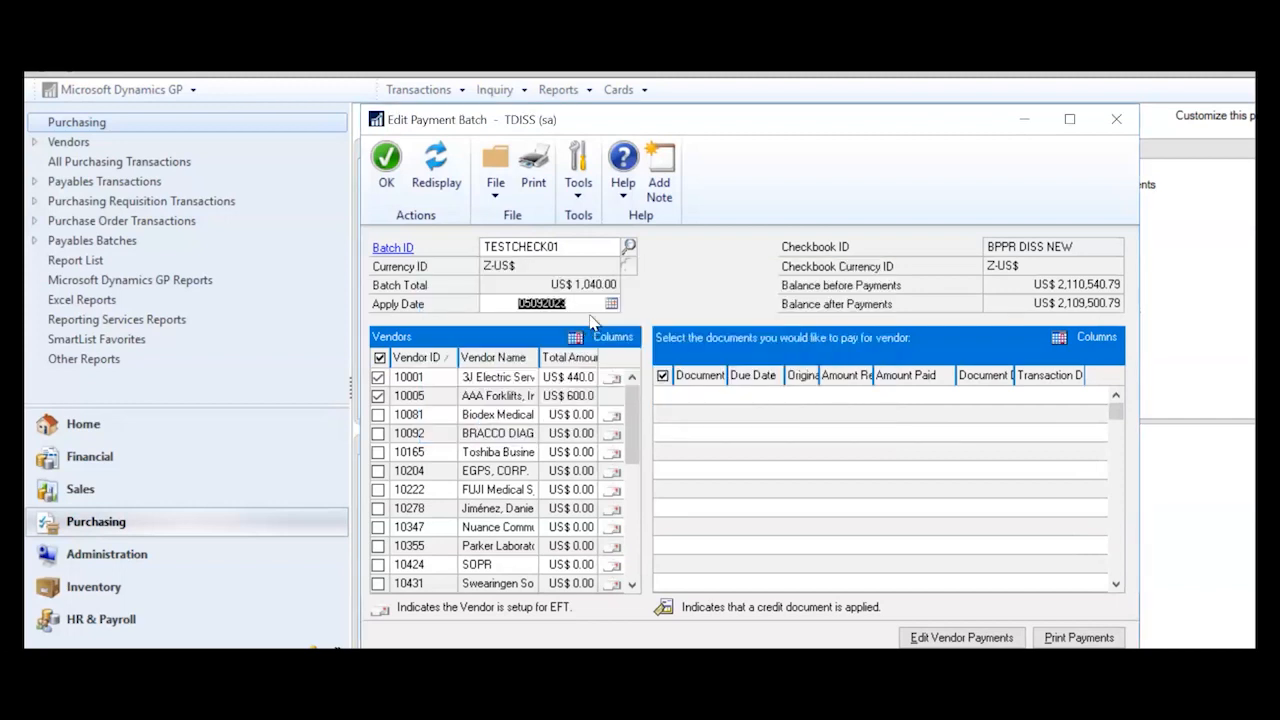
pyautogui.press('BackSpace')
pyautogui.write('1')
pyautogui.press('Tab')
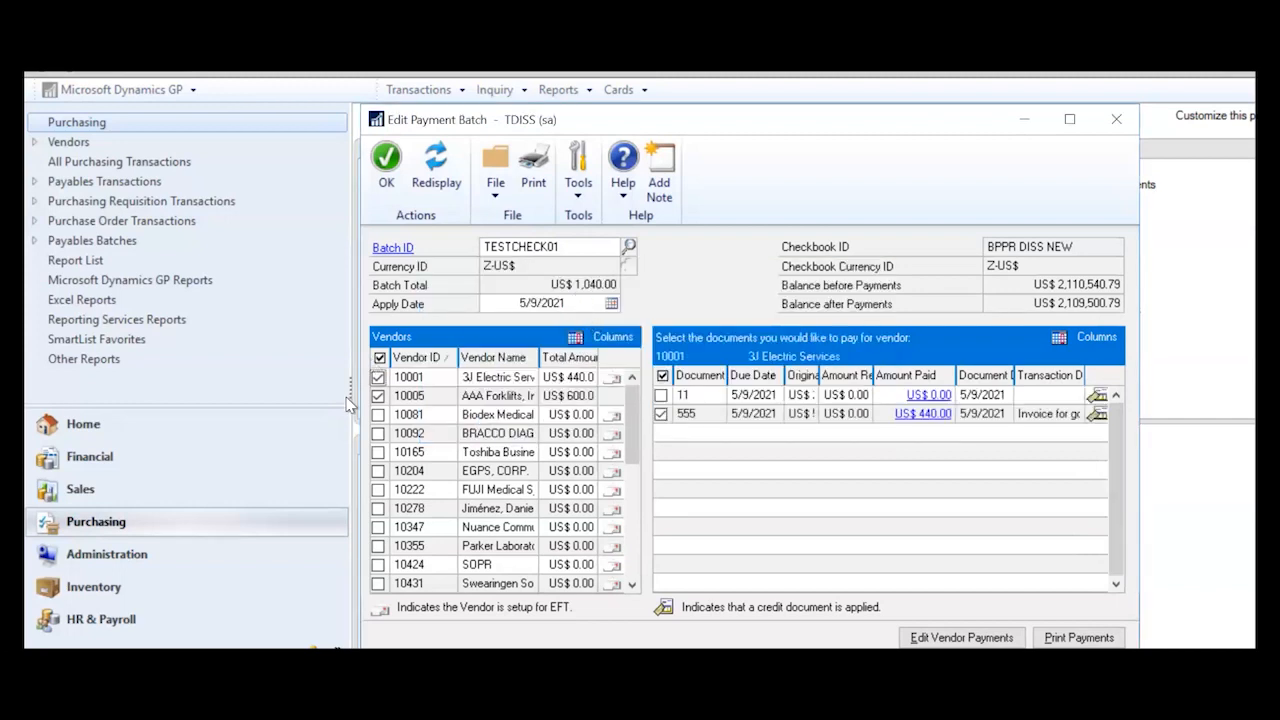
# - Rework the batch marks, unmarking vendors 10005 and 10001 and marking document 765
pyautogui.click(378, 396)
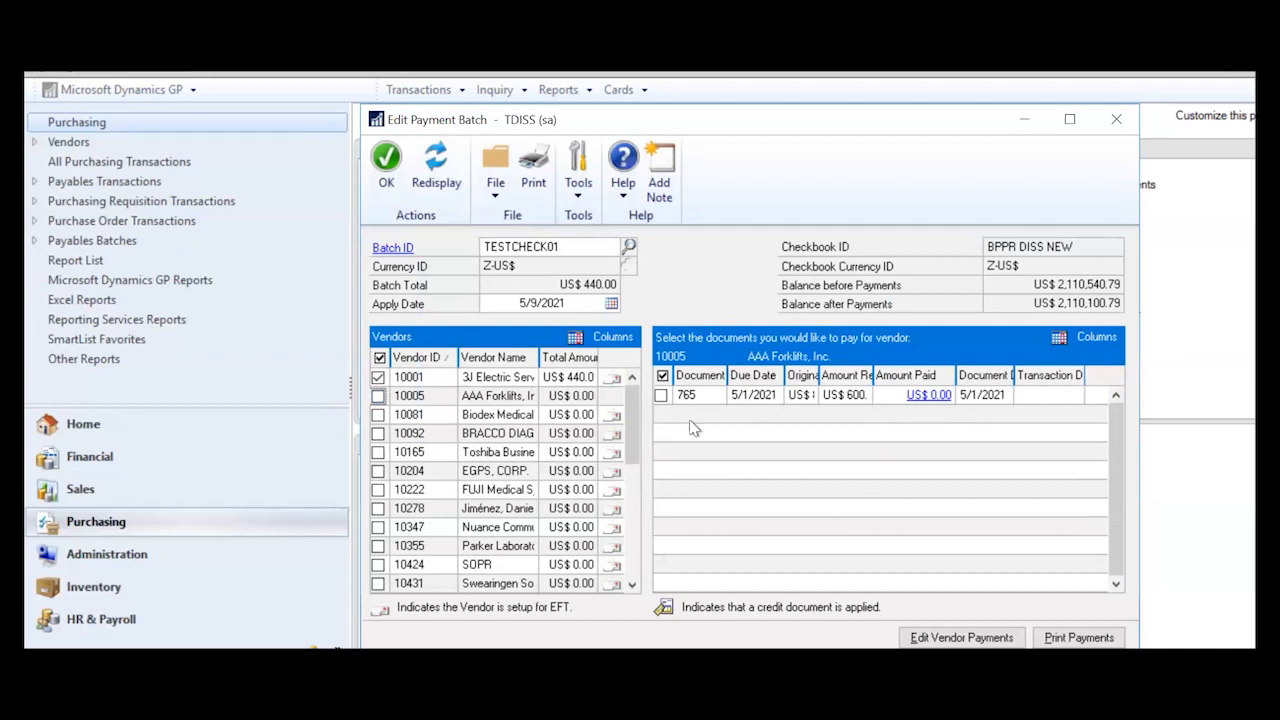
pyautogui.click(661, 396)
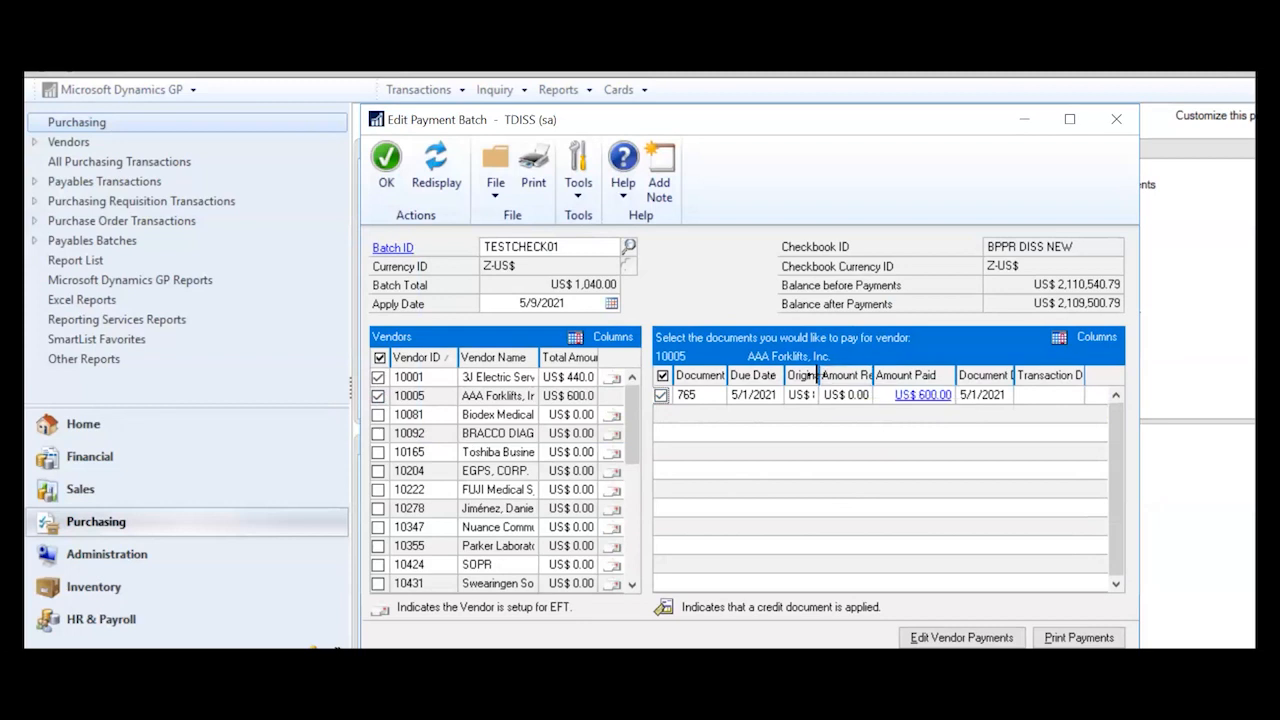
pyautogui.moveTo(820, 376); pyautogui.dragTo(873, 376)
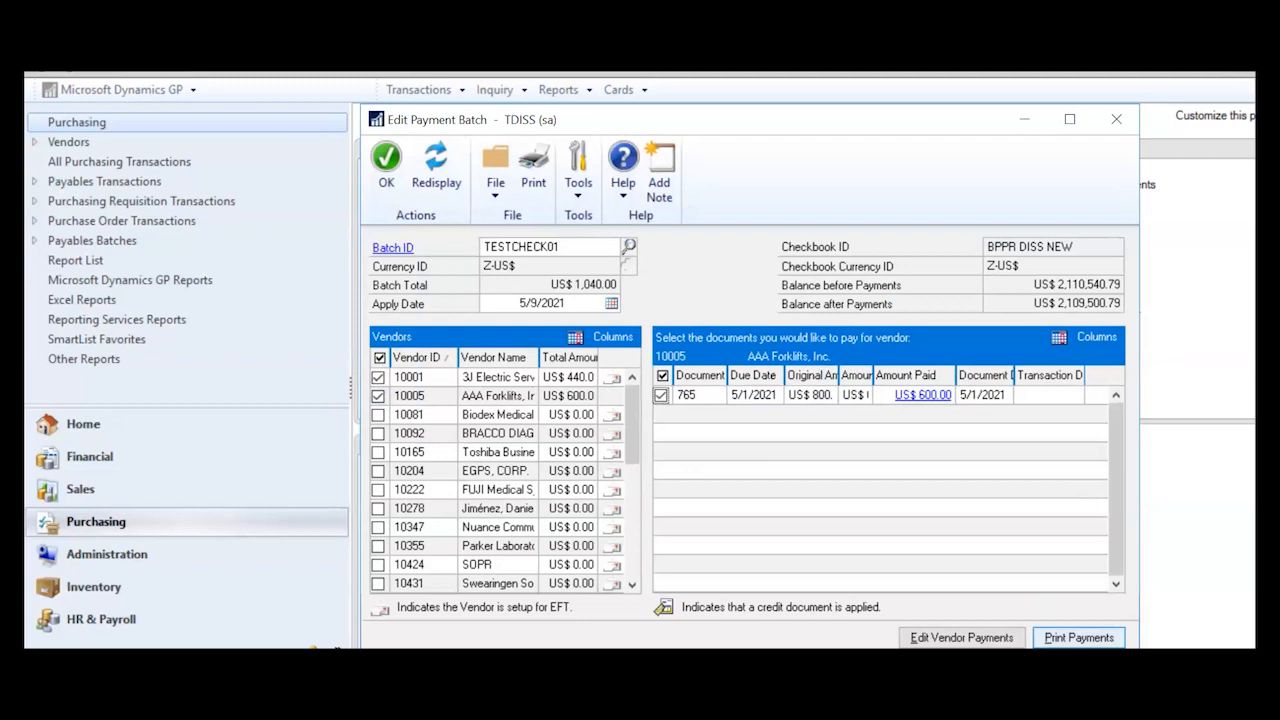
pyautogui.click(379, 396)
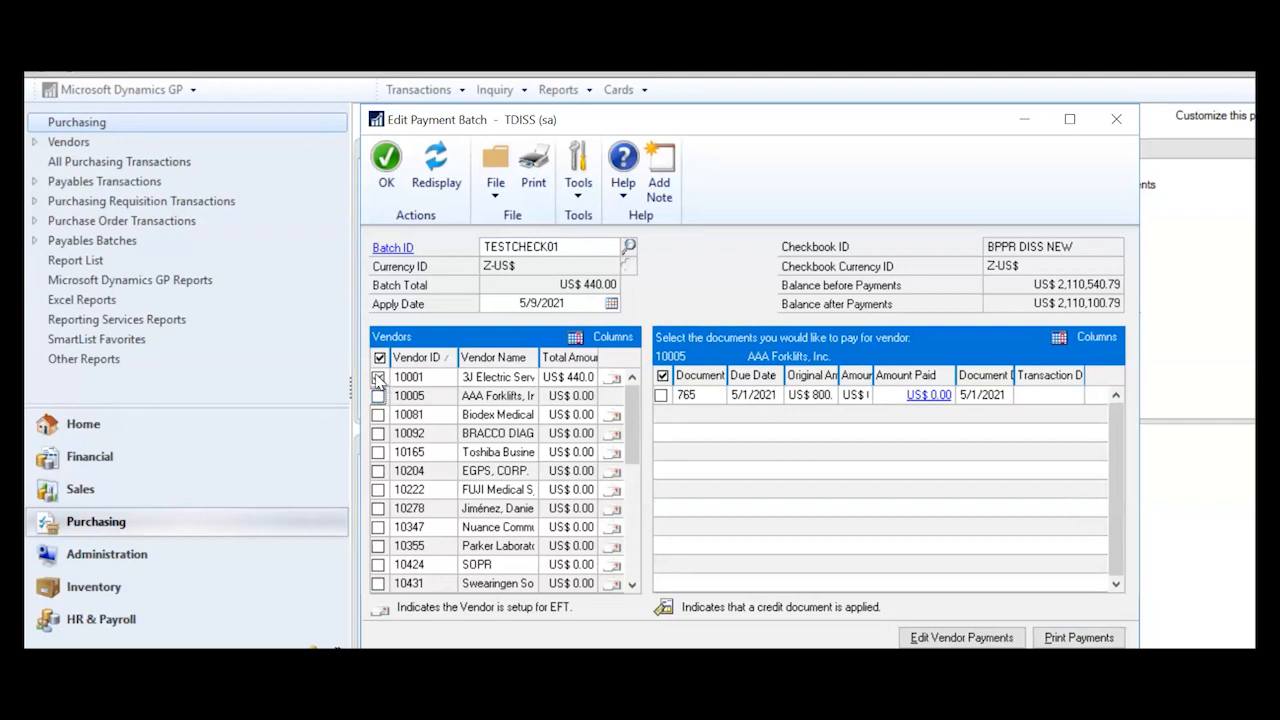
pyautogui.click(379, 379)
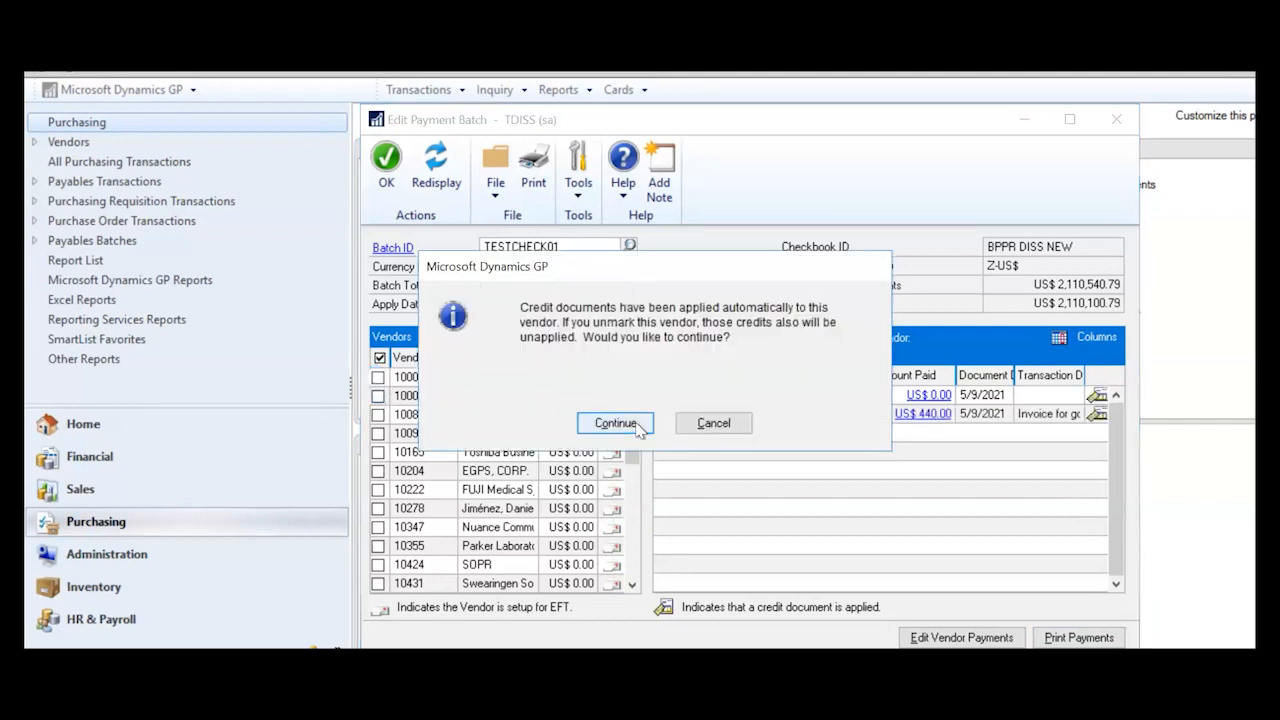
# - Confirm unmarking vendor 10001, then re-mark it and try toggling documents 555 and 11
pyautogui.click(637, 427)
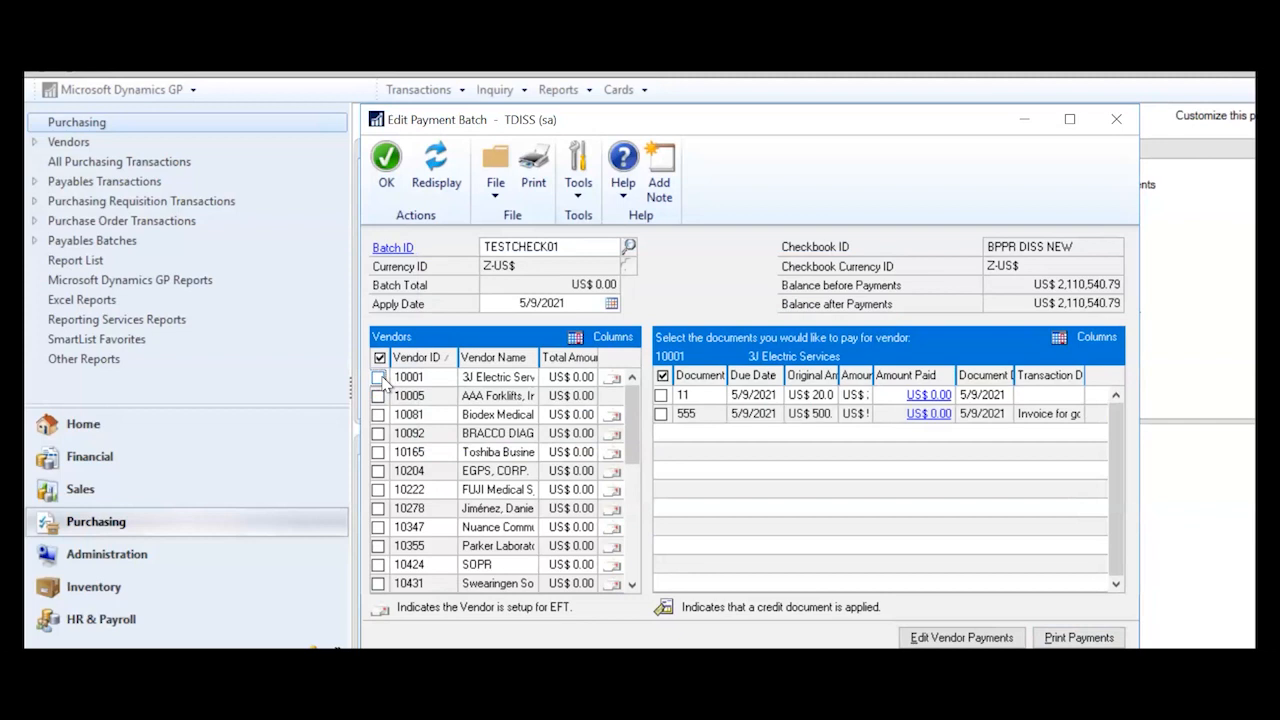
pyautogui.click(379, 379)
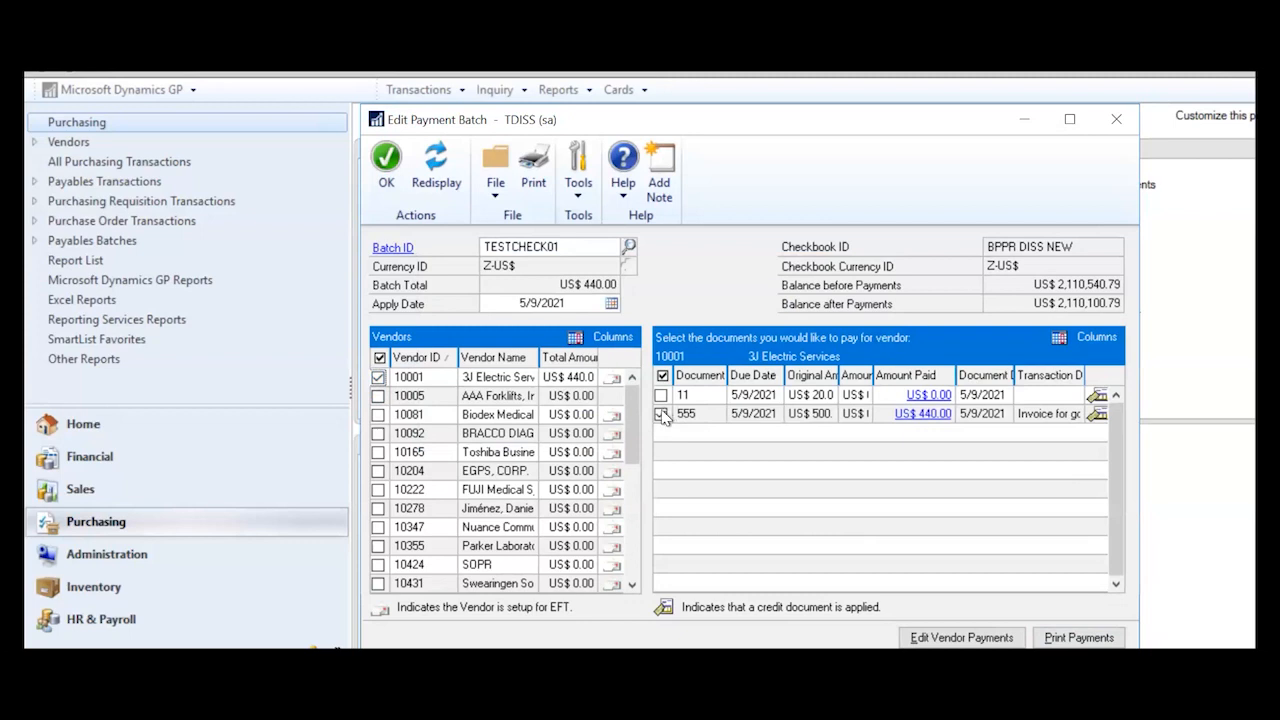
pyautogui.click(661, 416)
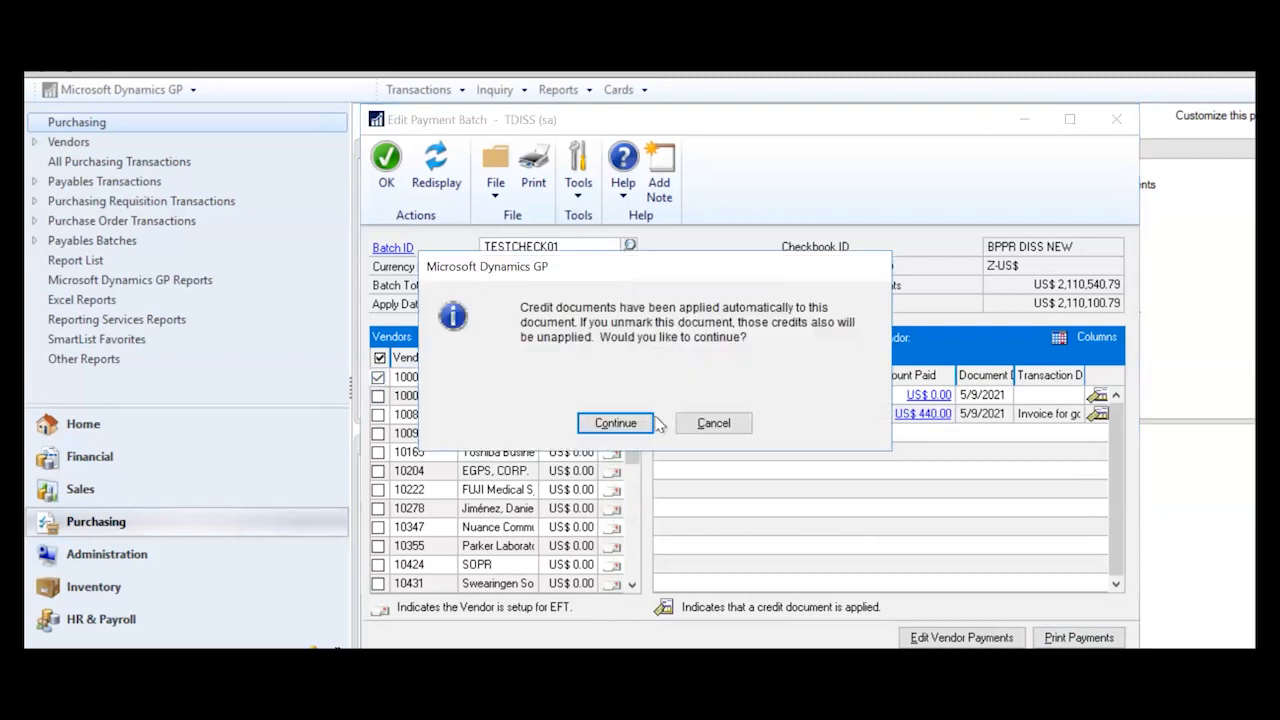
pyautogui.click(614, 423)
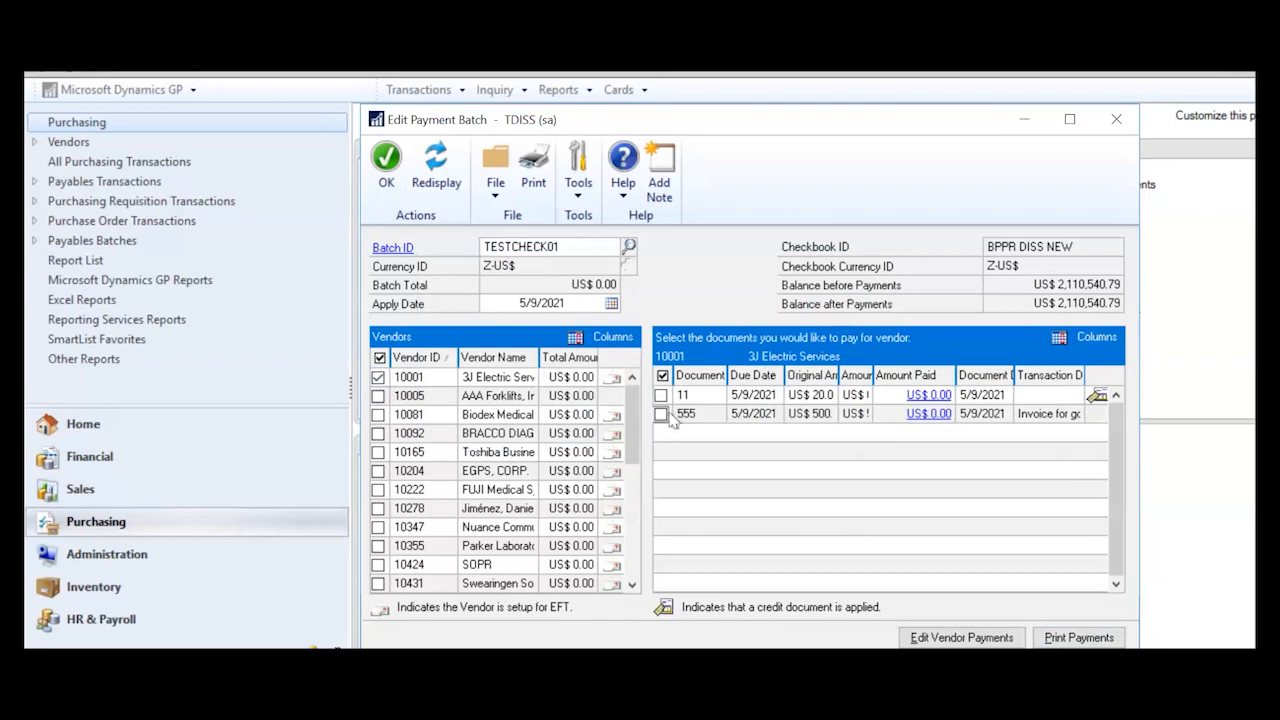
pyautogui.click(660, 396)
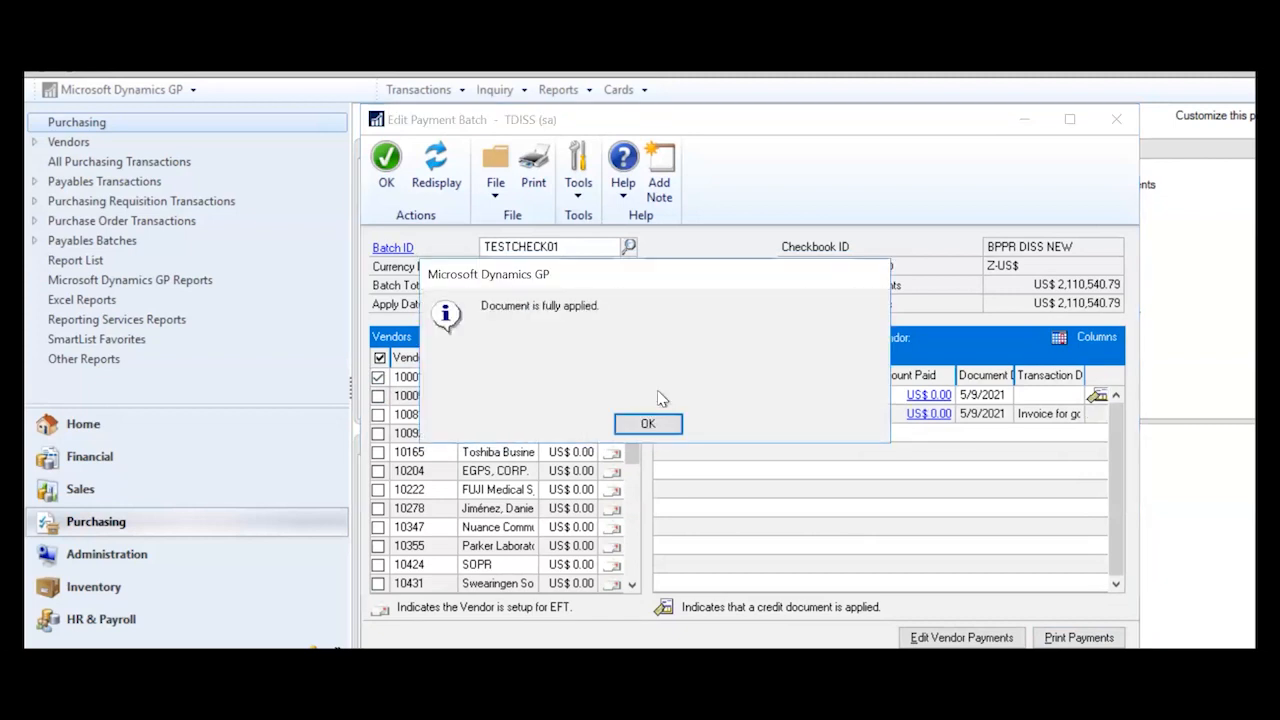
pyautogui.click(648, 424)
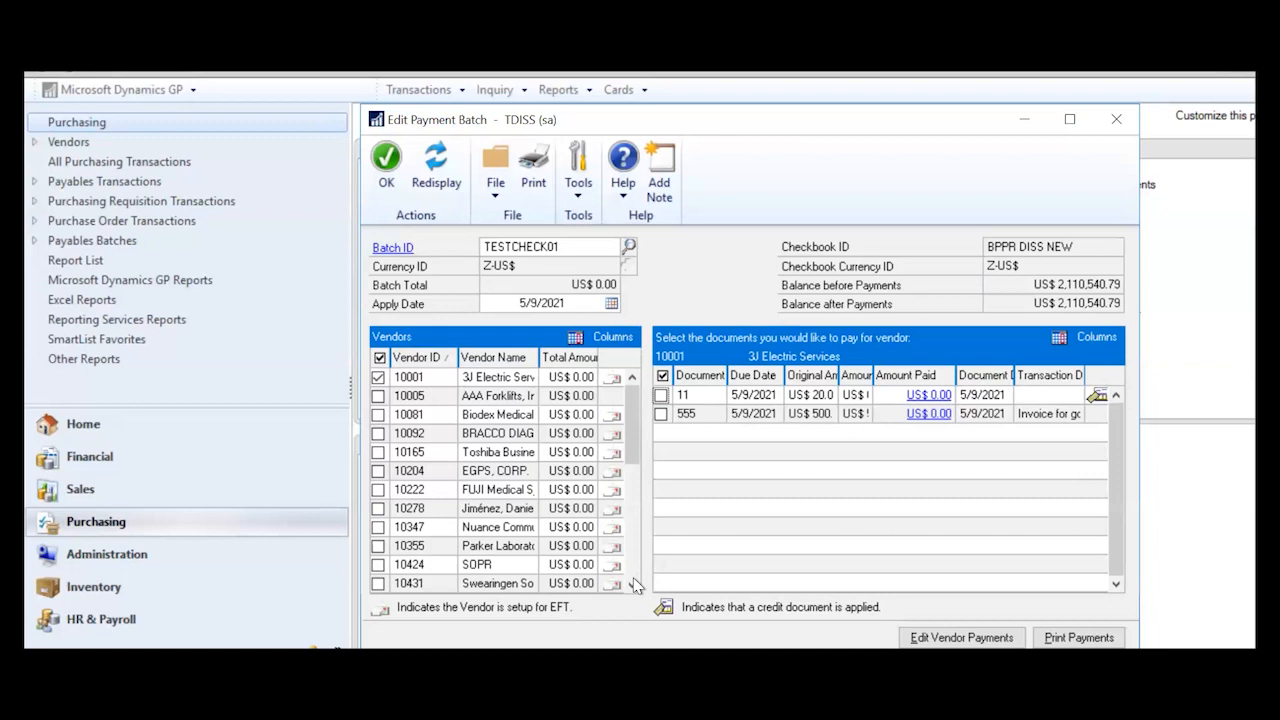
pyautogui.scroll(-4, 635, 585)
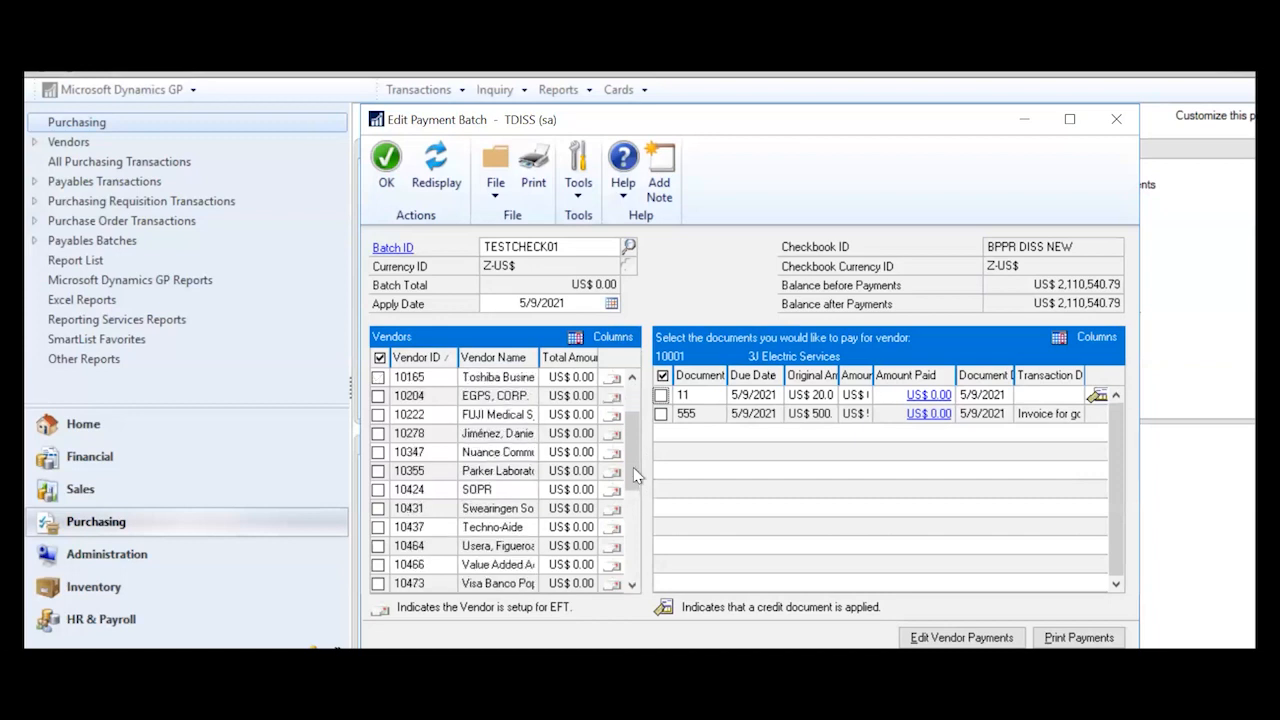
pyautogui.scroll(4, 639, 382)
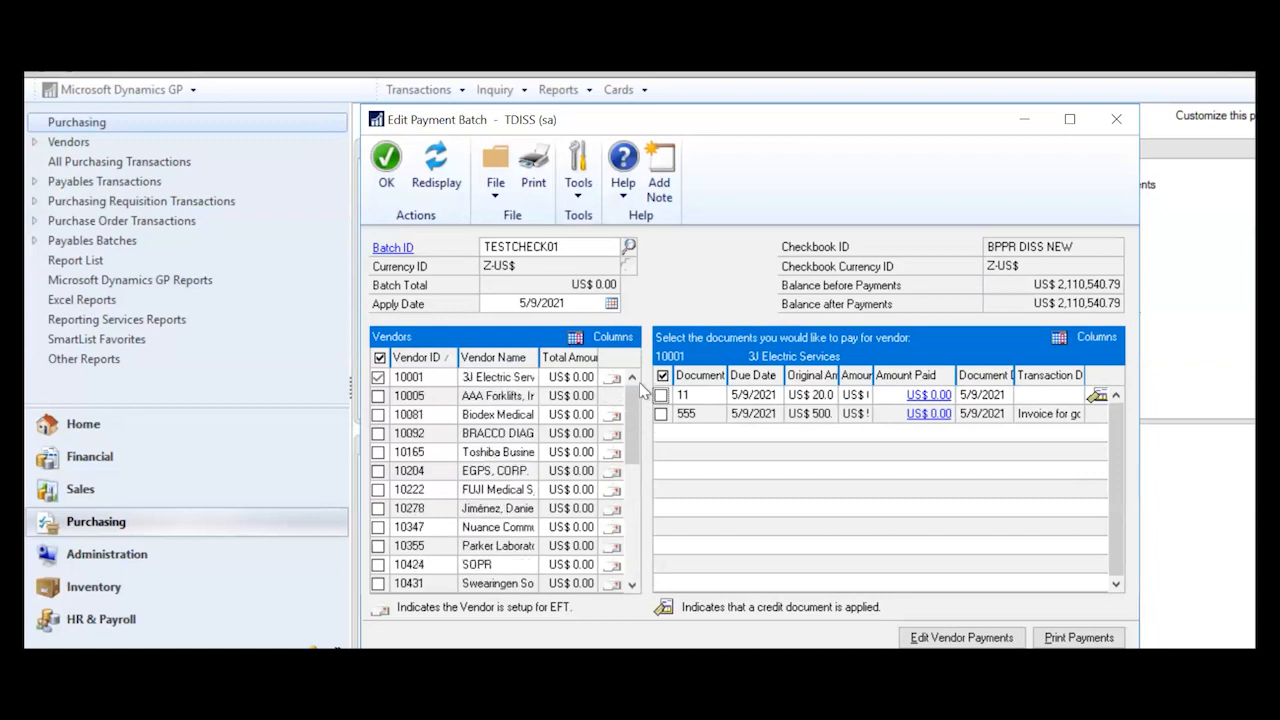
# - Pay AAA Forklifts' invoice and only 3J Electric's document 555, totalling US$ 1,100
pyautogui.click(379, 396)
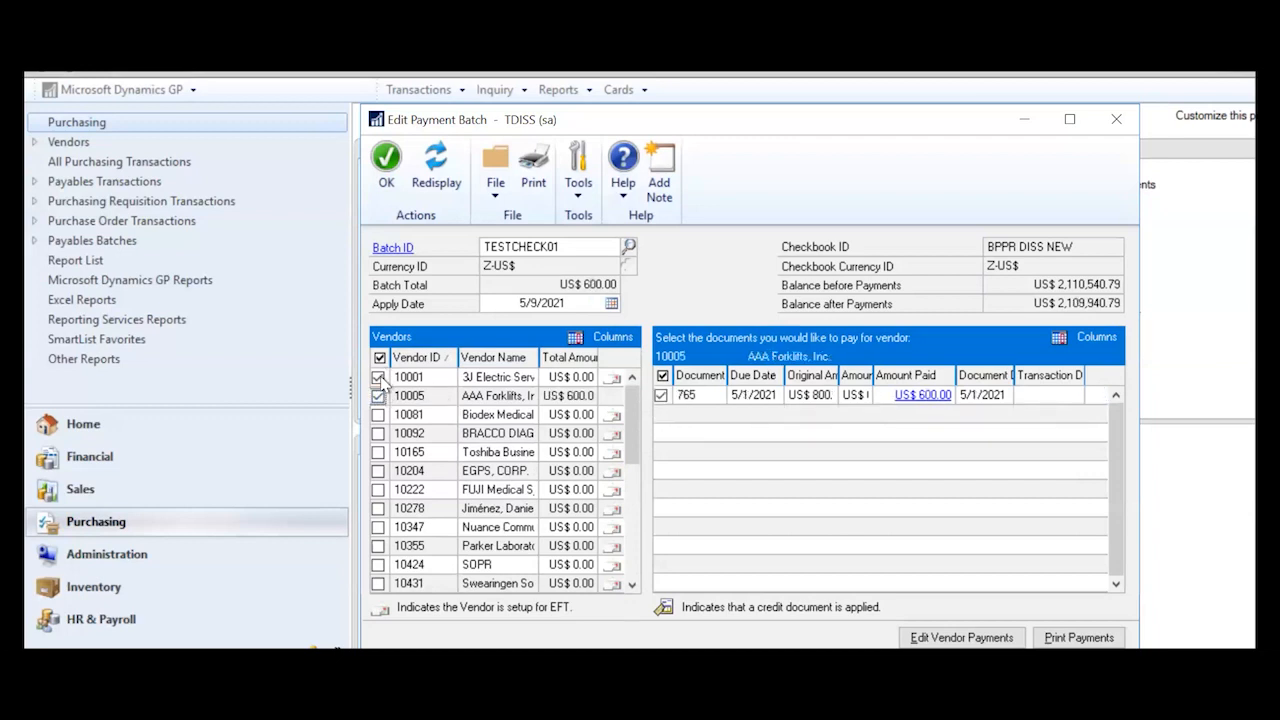
pyautogui.click(378, 395)
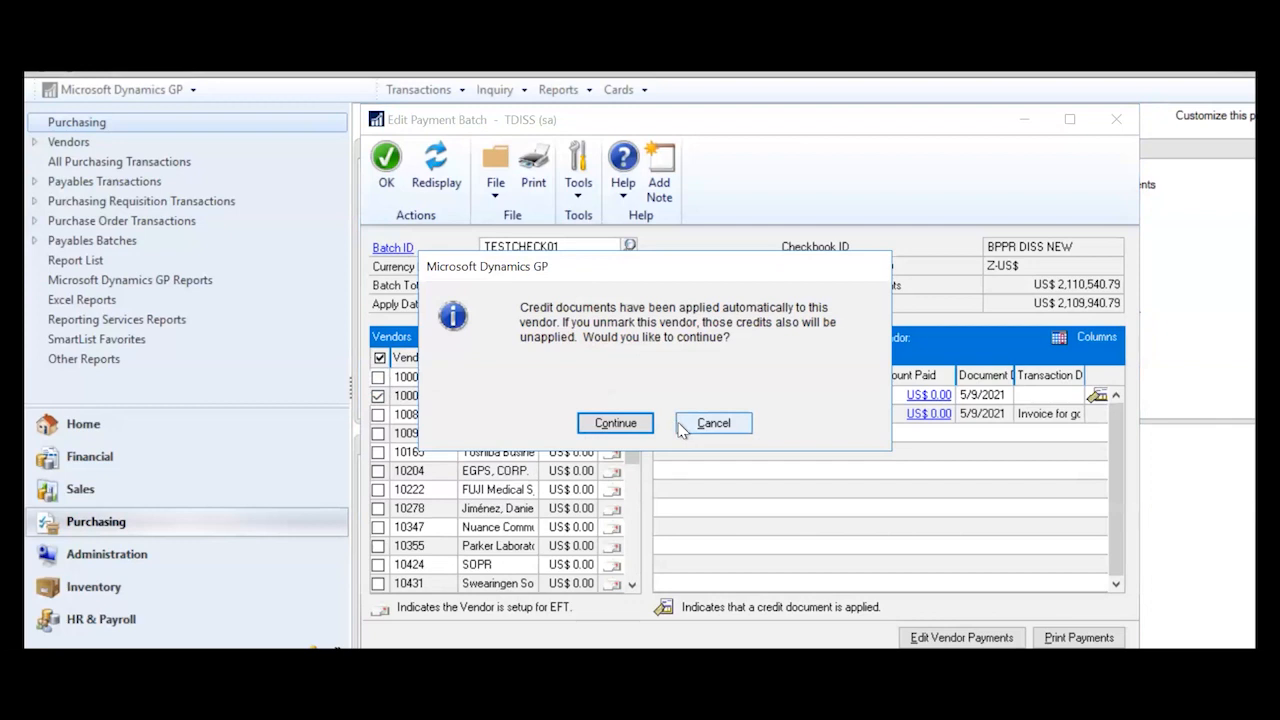
pyautogui.click(614, 423)
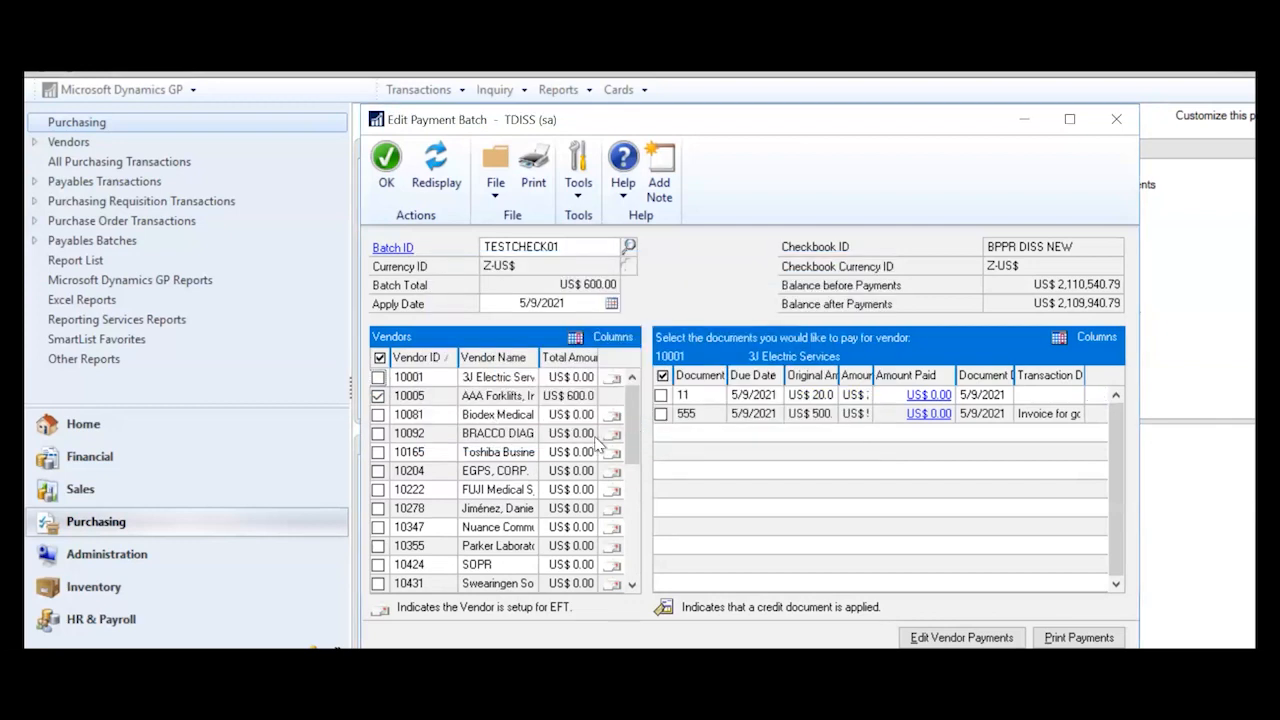
pyautogui.click(660, 414)
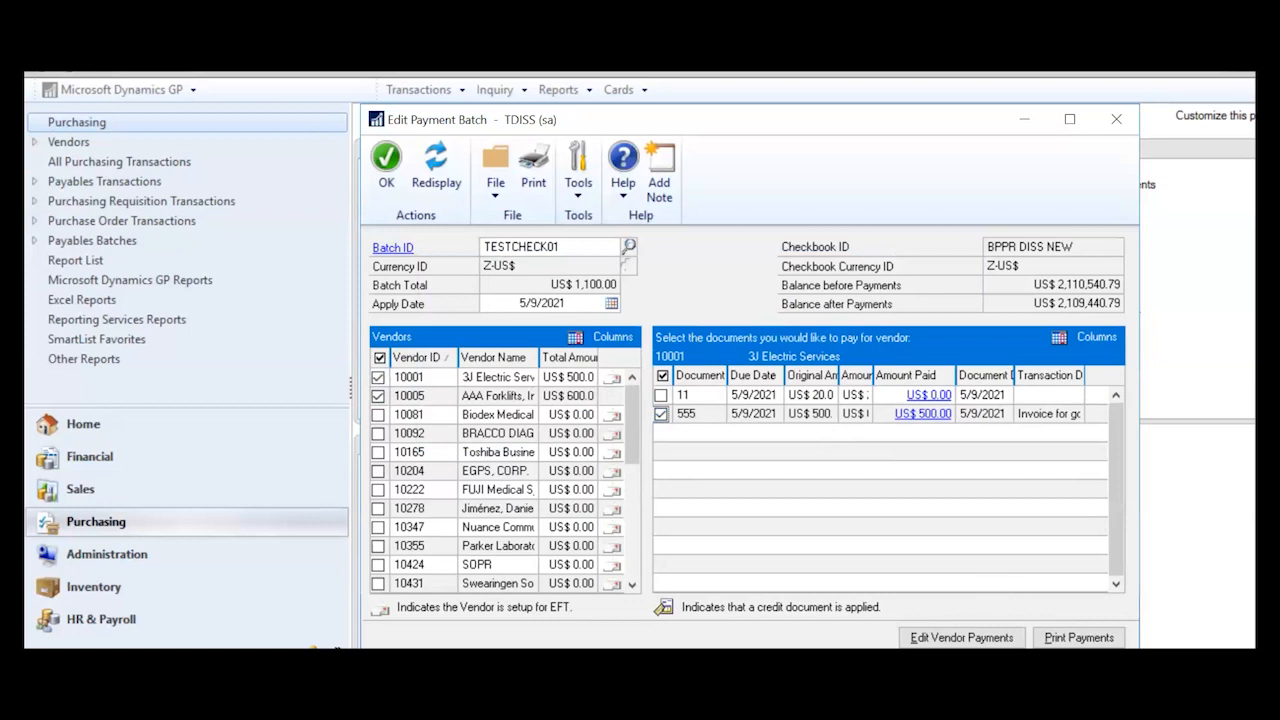
pyautogui.click(1079, 637)
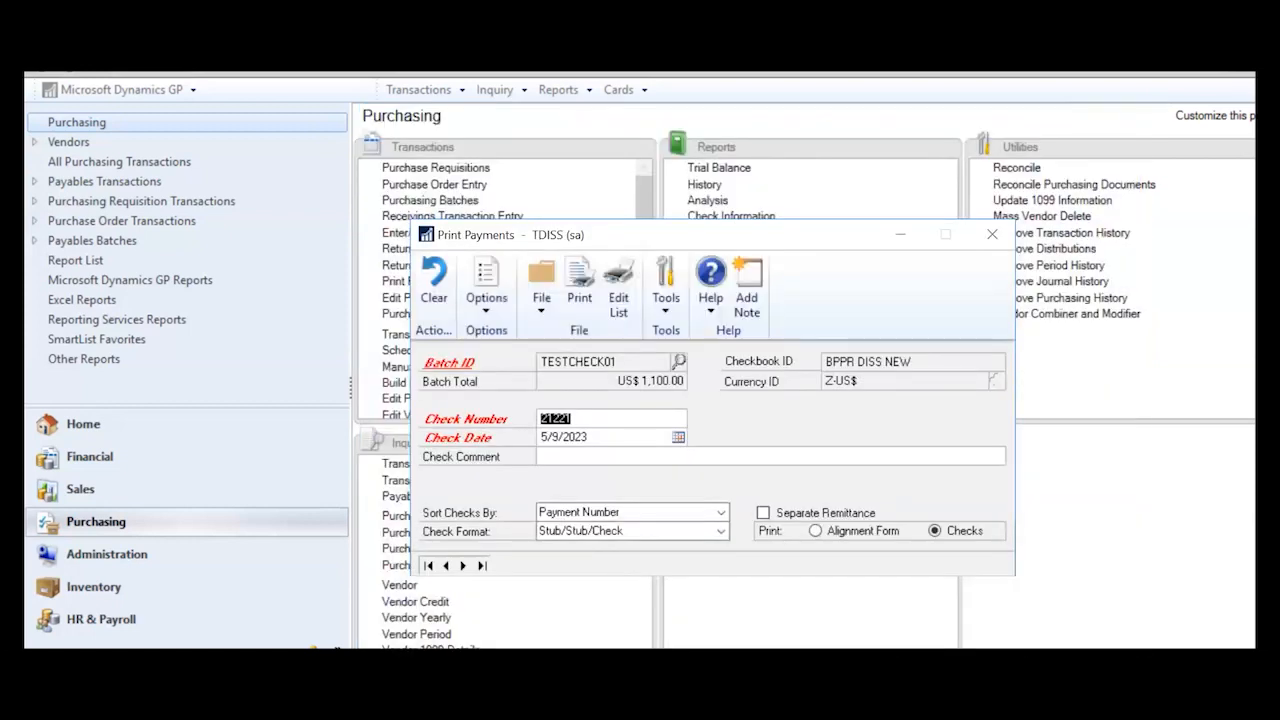
# - Correct the check date from 5/9/2023 to 5/9/2021 and start printing checks from 21221
pyautogui.press('Tab')
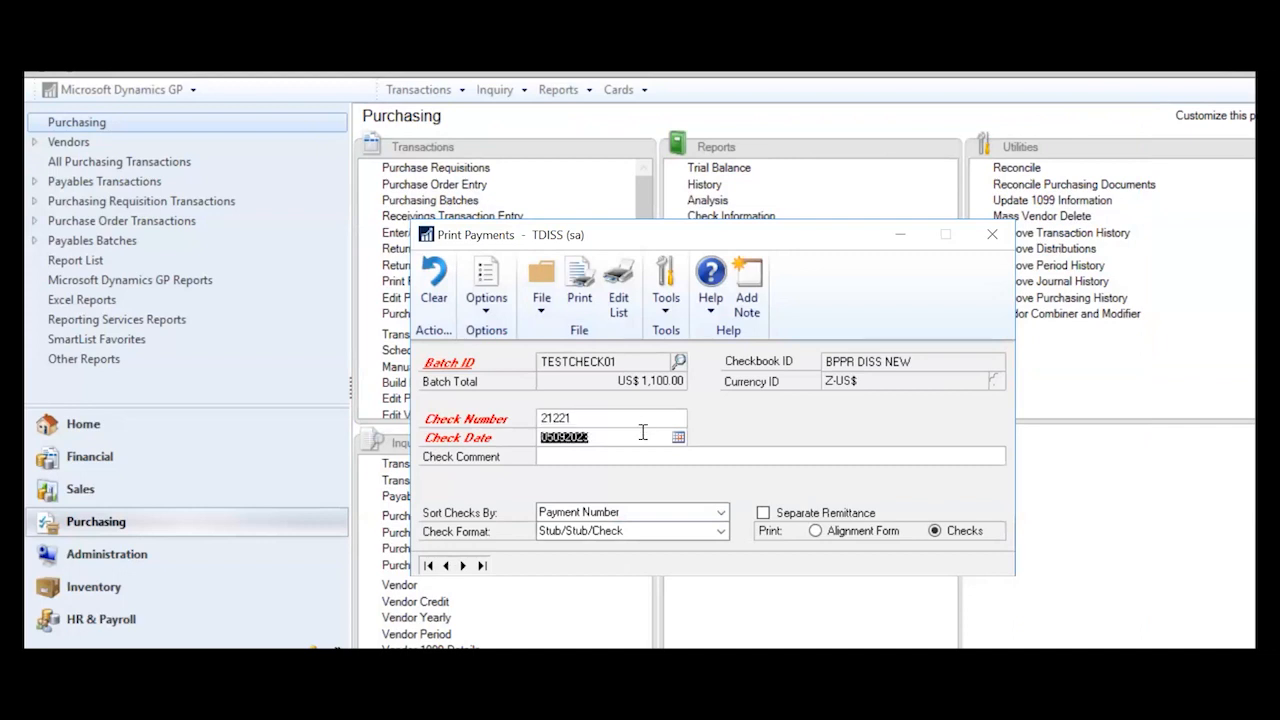
pyautogui.click(643, 432)
pyautogui.press('BackSpace')
pyautogui.write('1')
pyautogui.press('Tab')
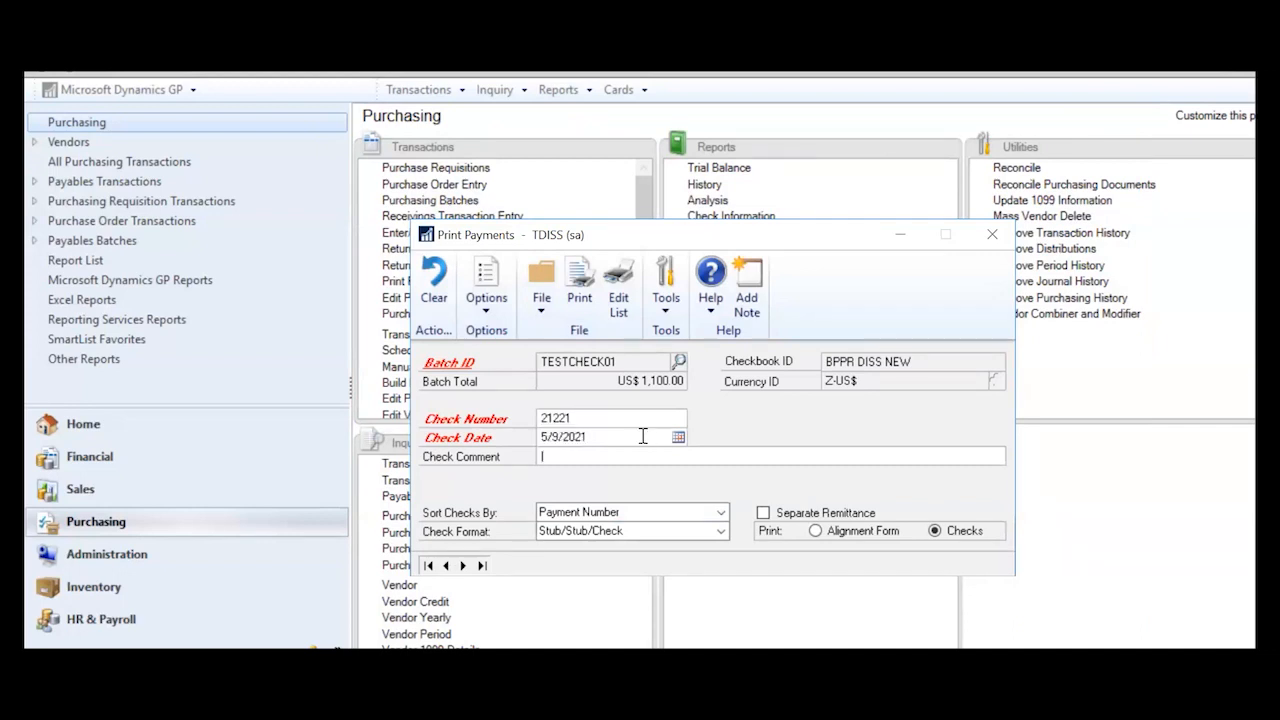
pyautogui.click(582, 290)
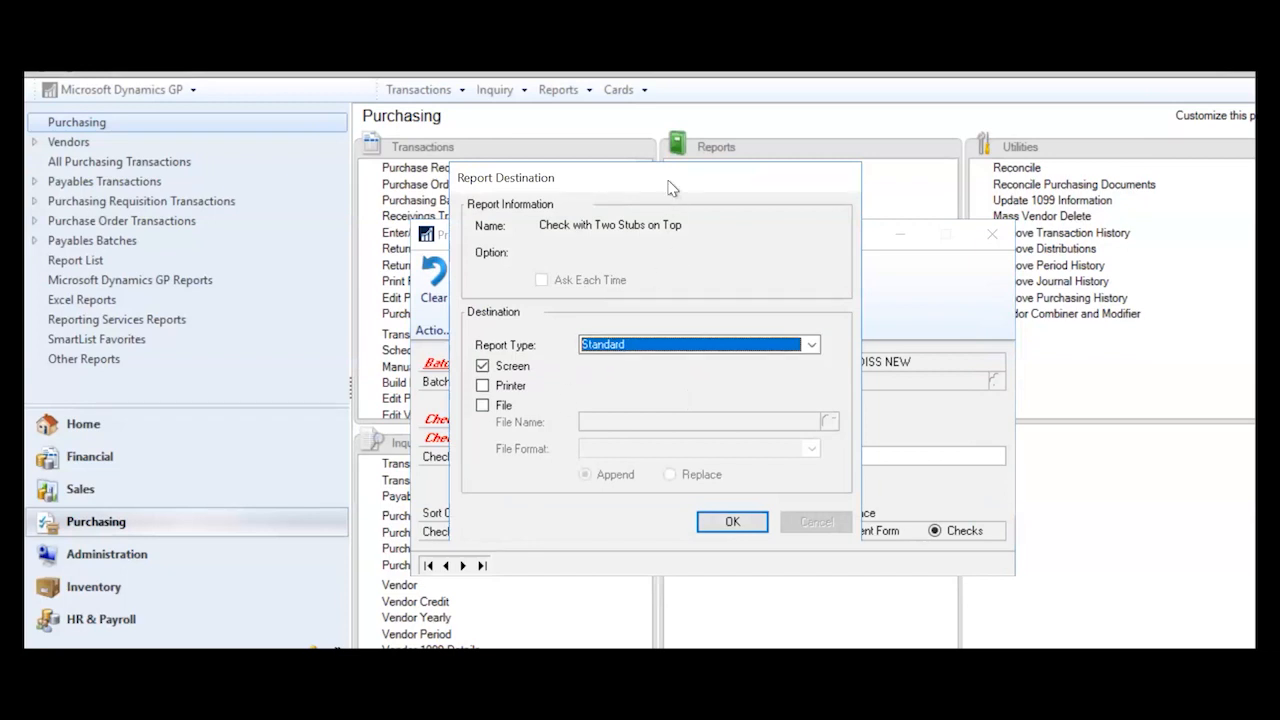
# - Send the Check with Two Stubs on Top output to the screen for preview
pyautogui.moveTo(670, 188); pyautogui.dragTo(917, 187)
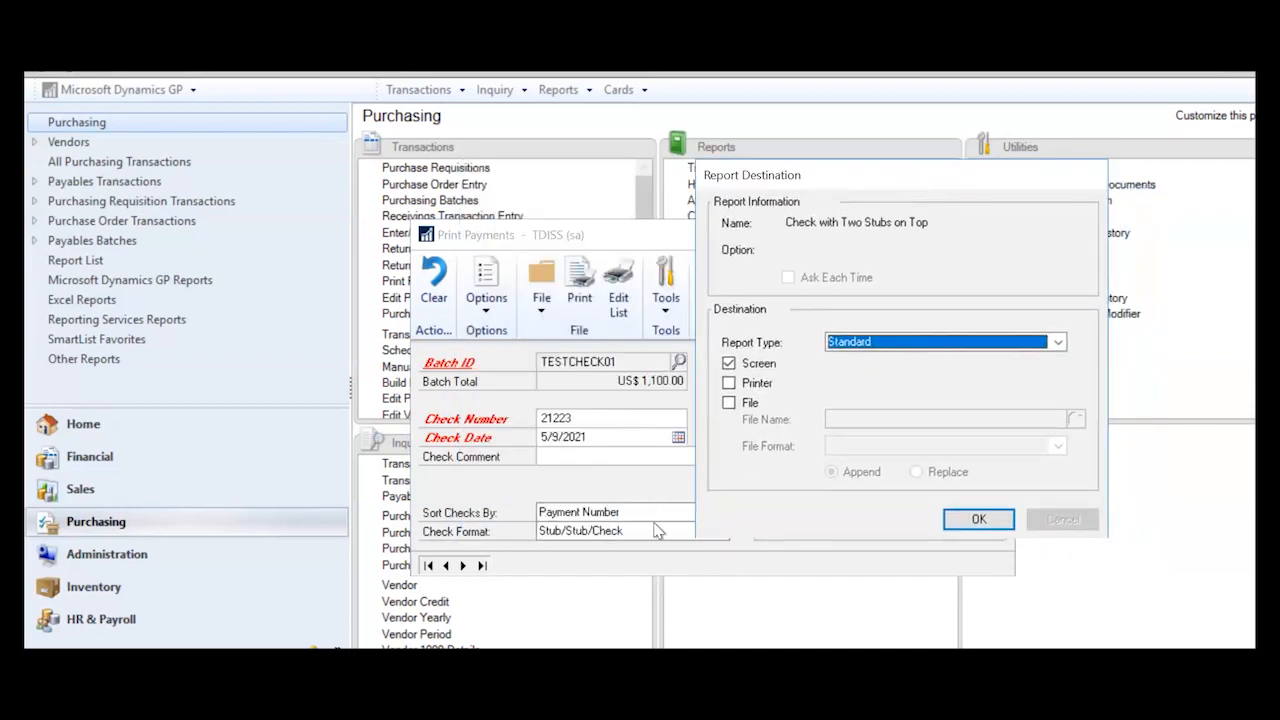
pyautogui.click(985, 519)
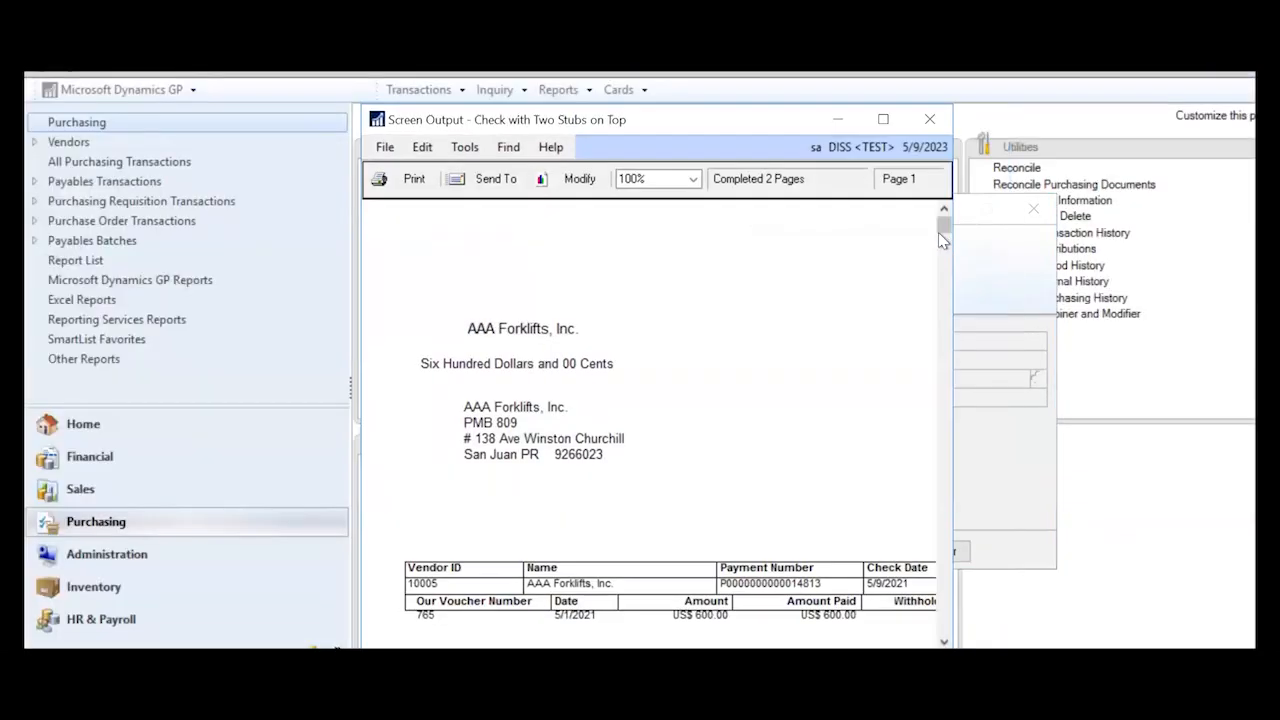
# - Review check 21221 for AAA Forklifts' US$600.00 full-screen, then close the preview
pyautogui.click(886, 121)
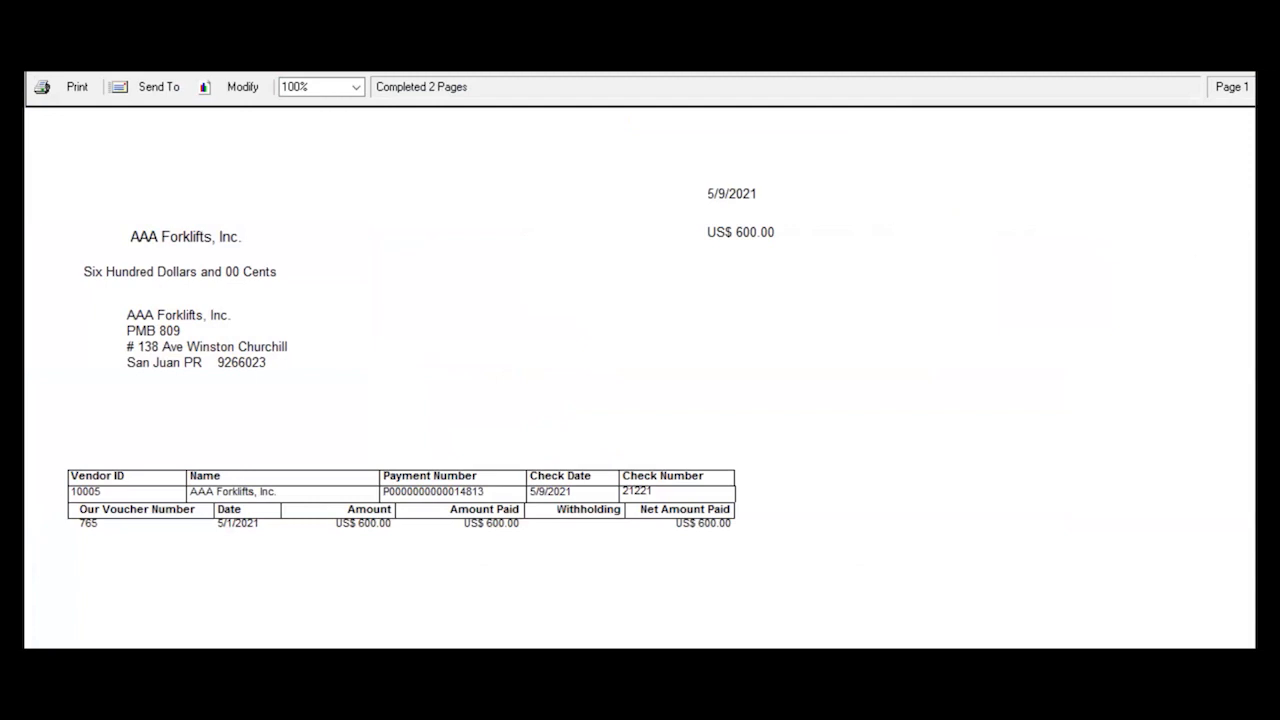
pyautogui.scroll(-1, 421, 331)
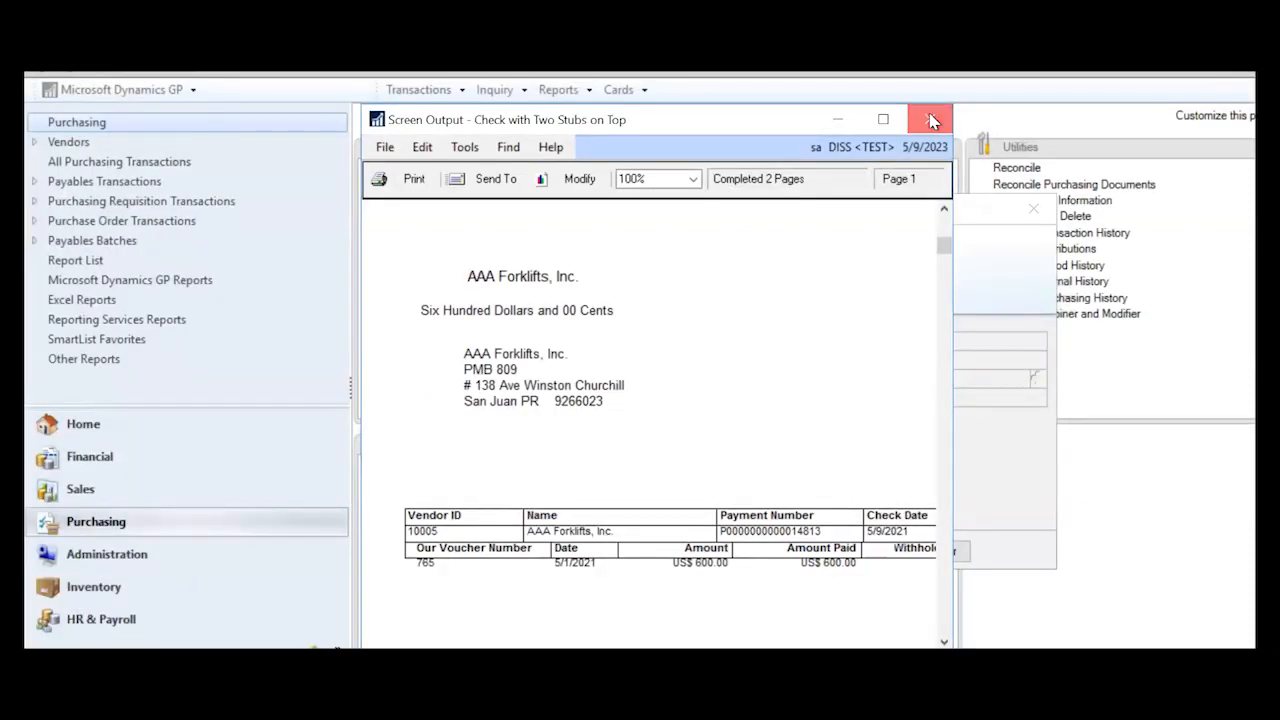
pyautogui.click(931, 120)
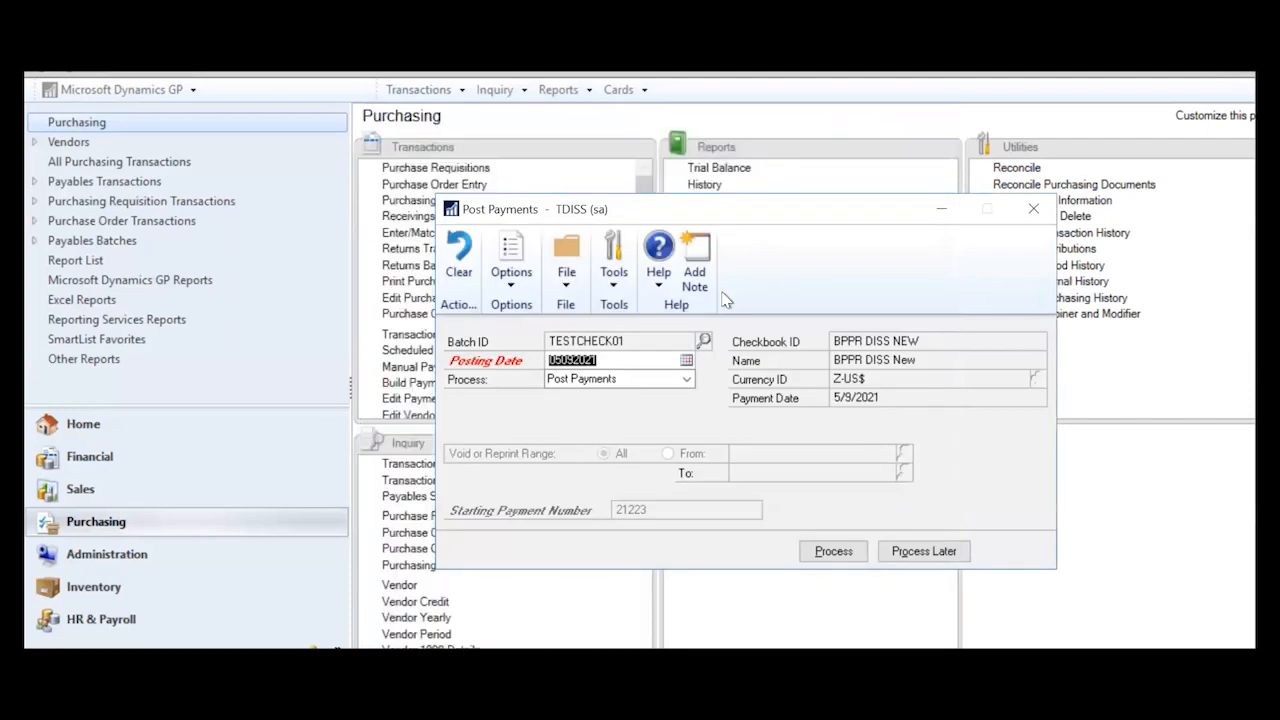
# - Choose Post Payments as the process for TESTCHECK01 and run it
pyautogui.moveTo(629, 212); pyautogui.dragTo(490, 91)
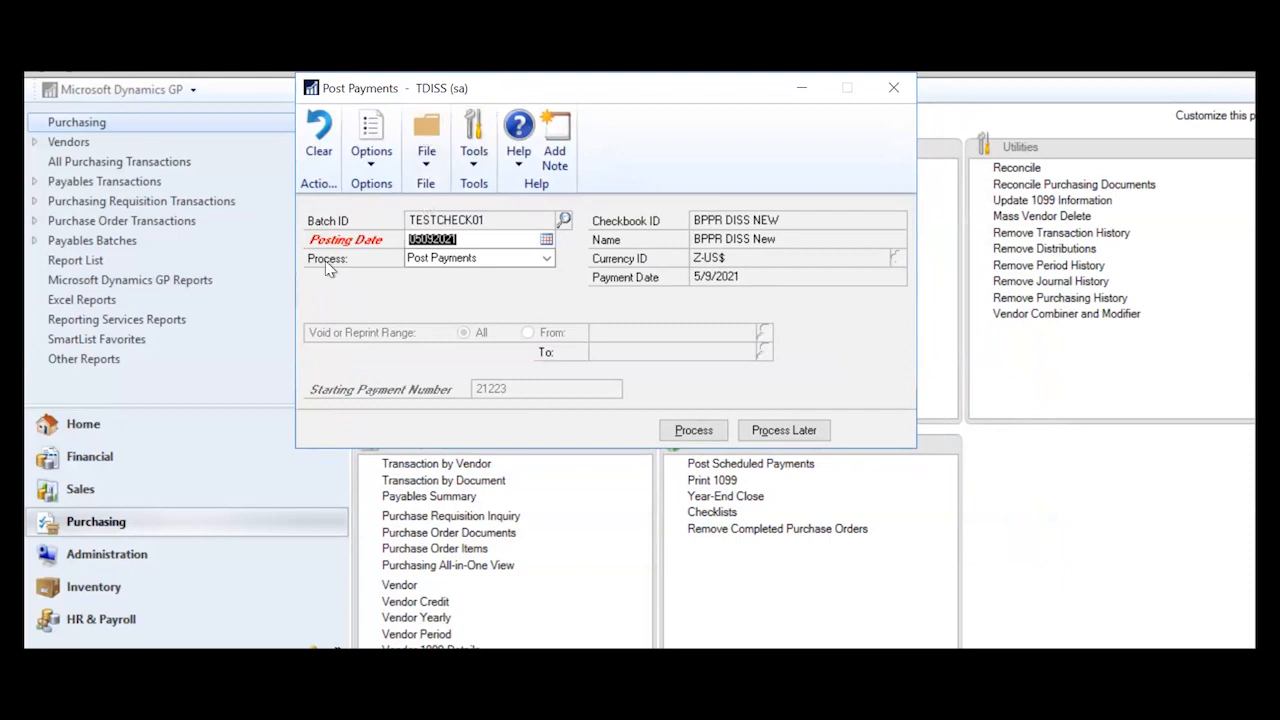
pyautogui.click(546, 259)
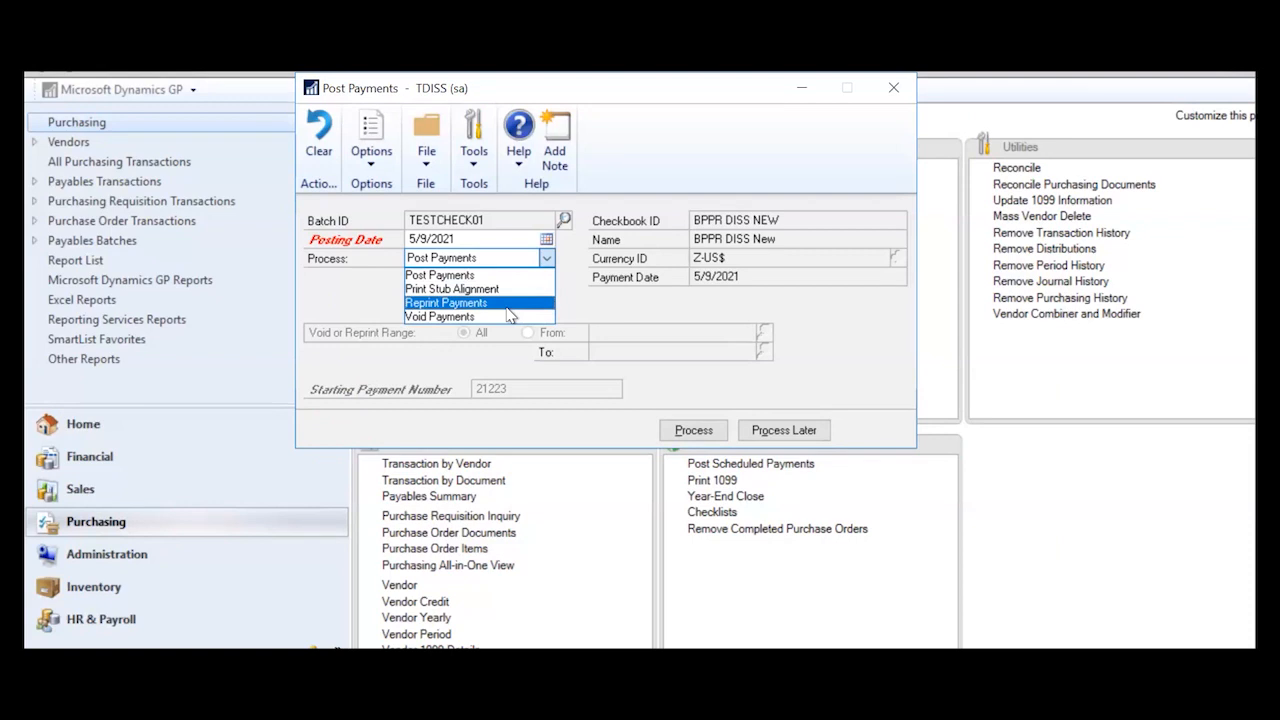
pyautogui.click(450, 273)
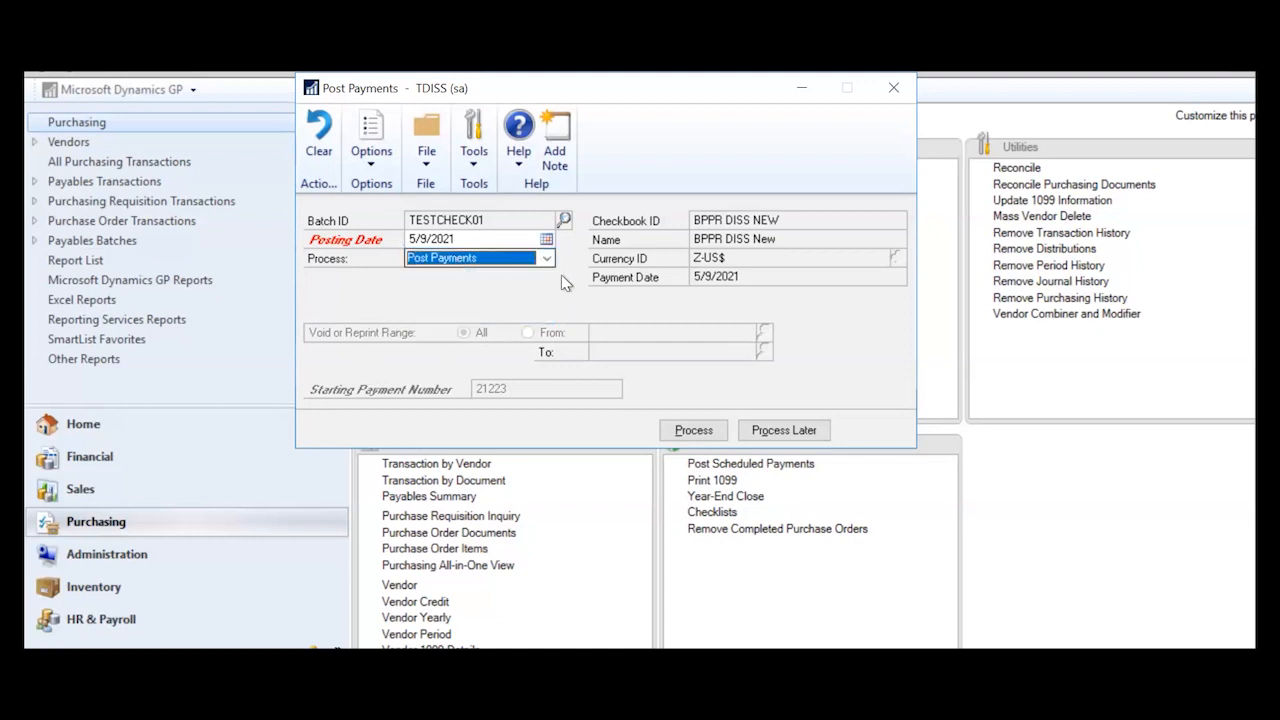
pyautogui.click(690, 432)
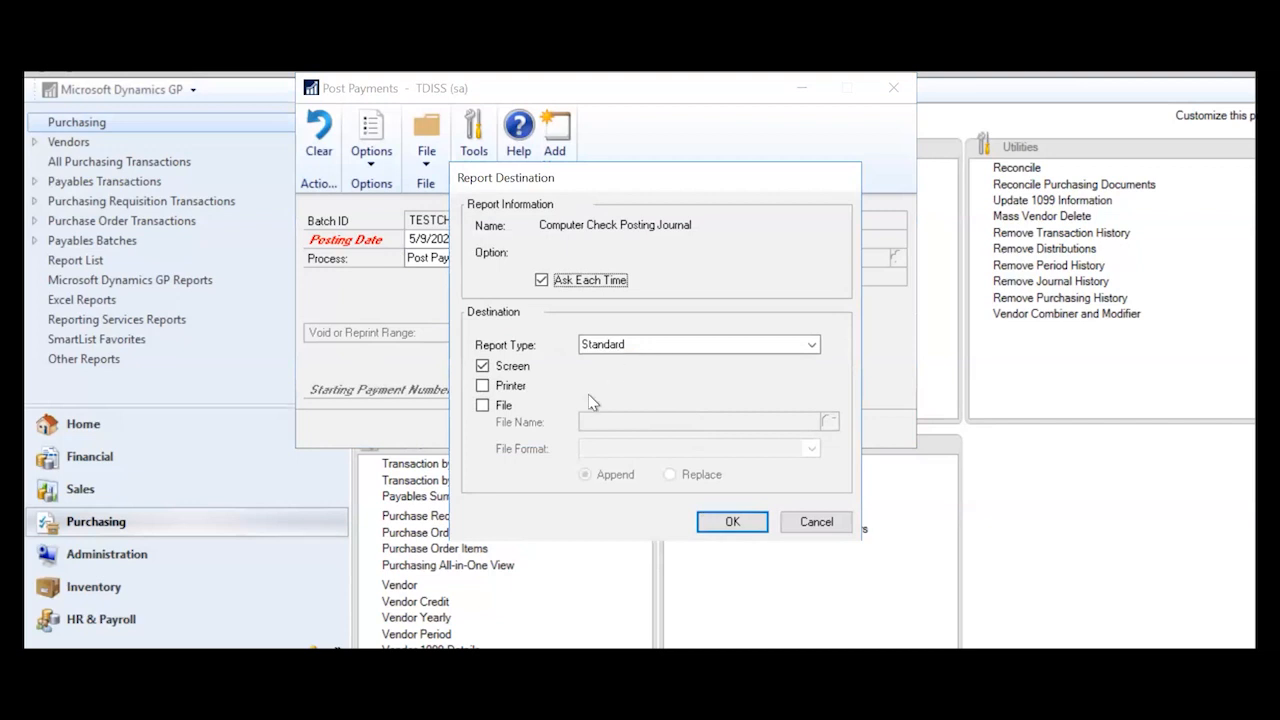
# - Skip printing the check posting journal, distribution detail, check register, checkbook and General Posting journals
pyautogui.click(816, 522)
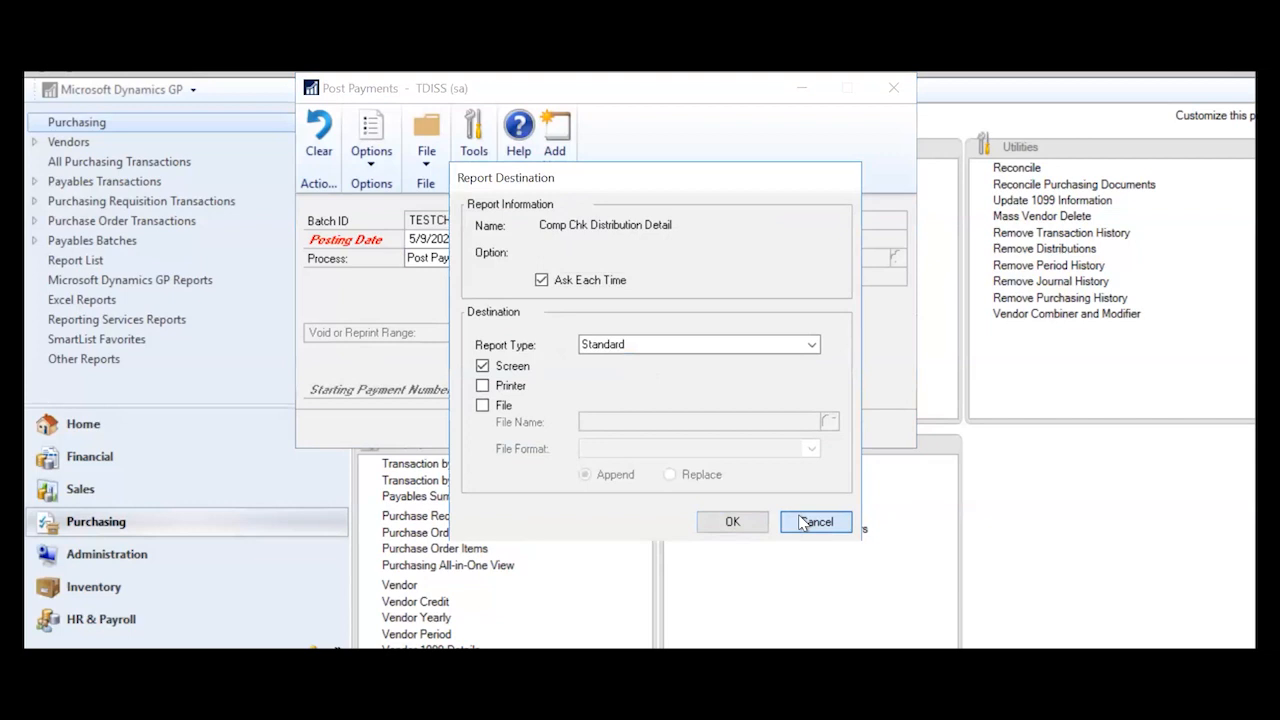
pyautogui.click(806, 522)
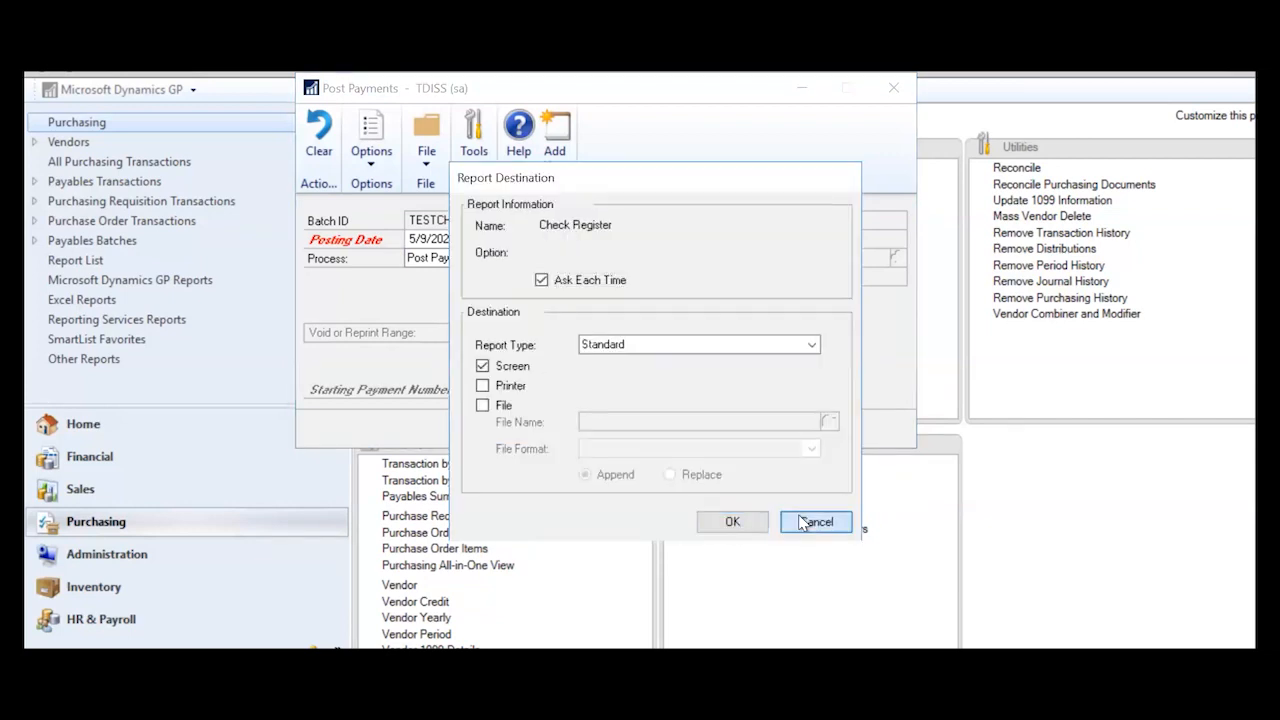
pyautogui.click(806, 522)
pyautogui.click(806, 522)
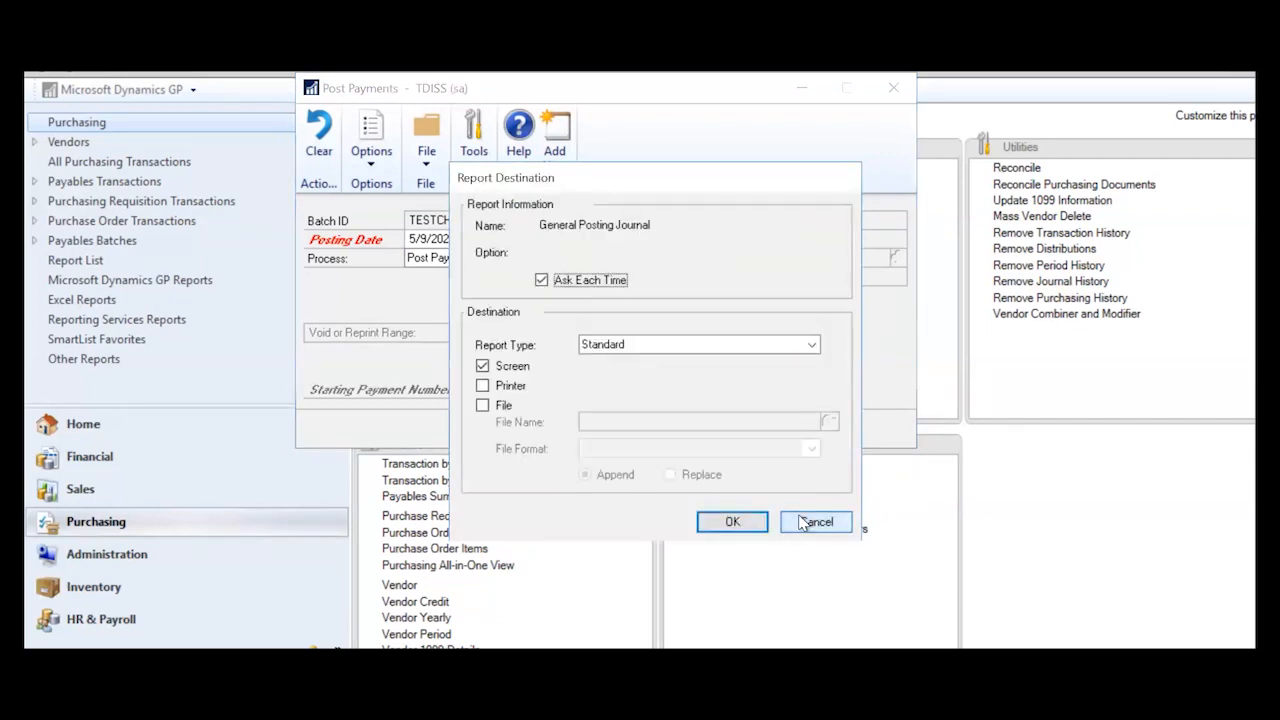
pyautogui.click(806, 522)
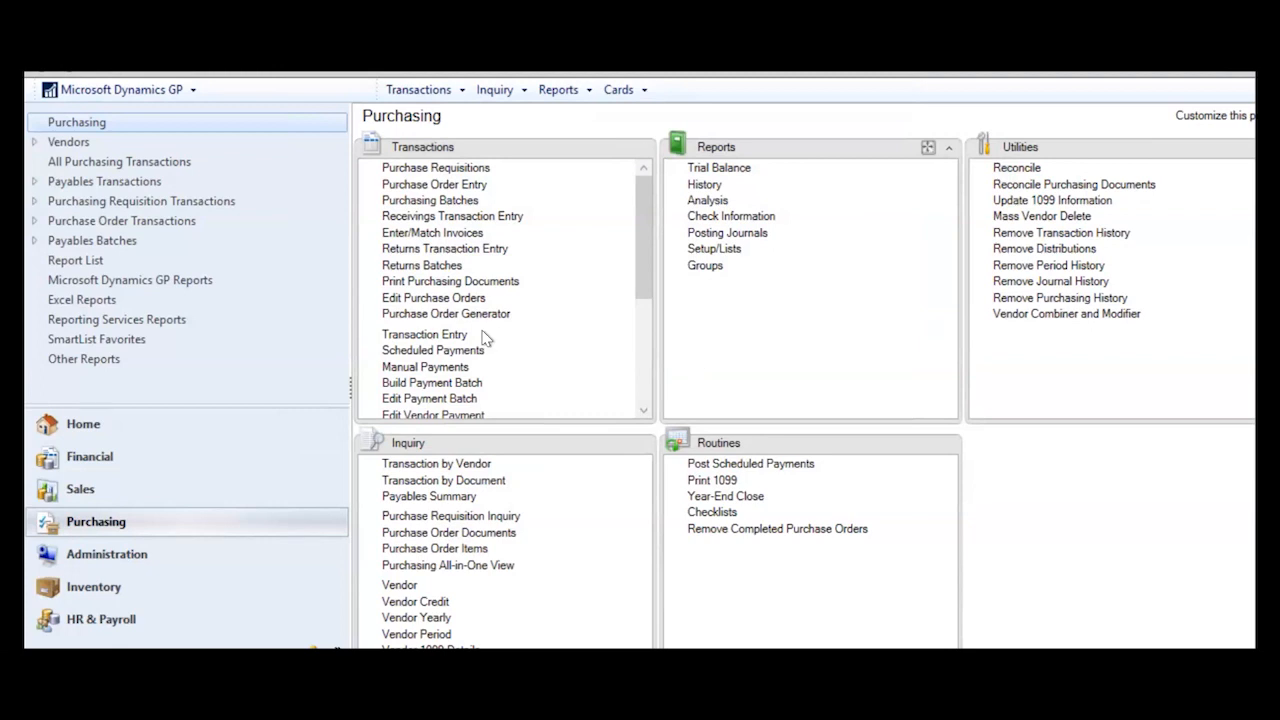
# - Open Payables Manual Payment Entry from the Purchasing transactions
pyautogui.click(450, 370)
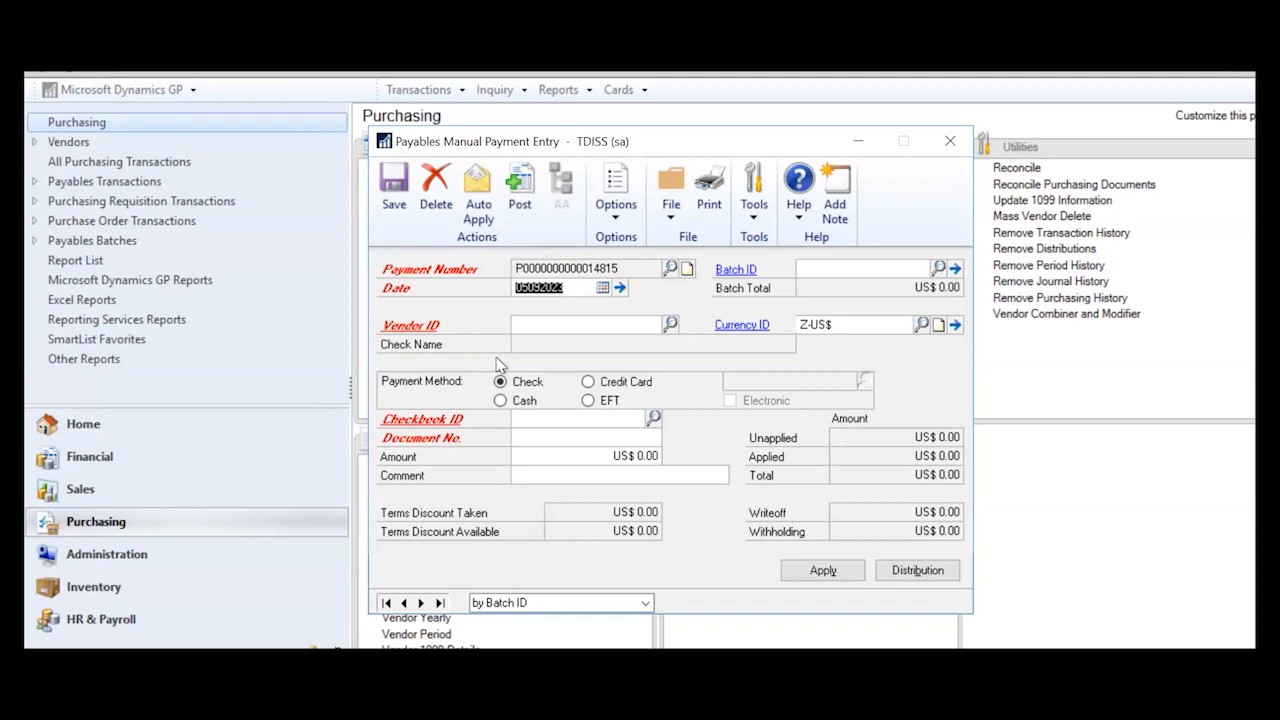
# - Start a cash manual payment and choose vendor 10001, 3J Electric Services
pyautogui.click(576, 328)
pyautogui.click(500, 400)
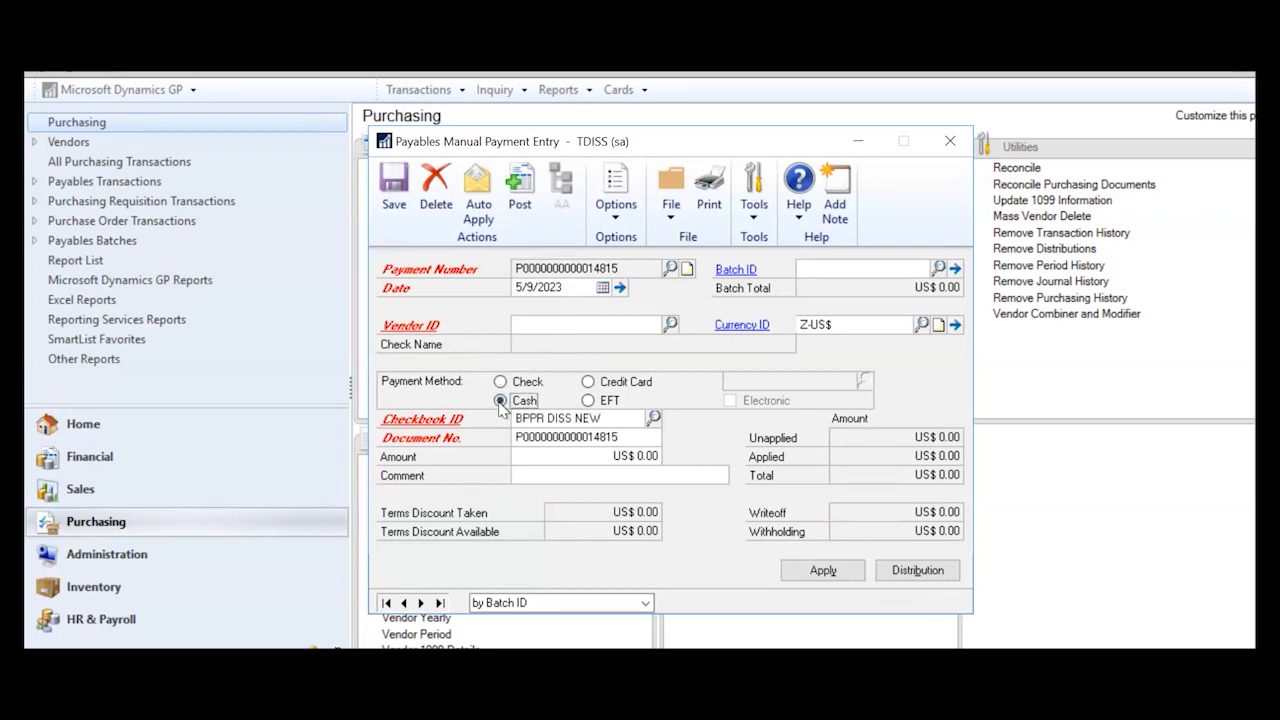
pyautogui.click(642, 459)
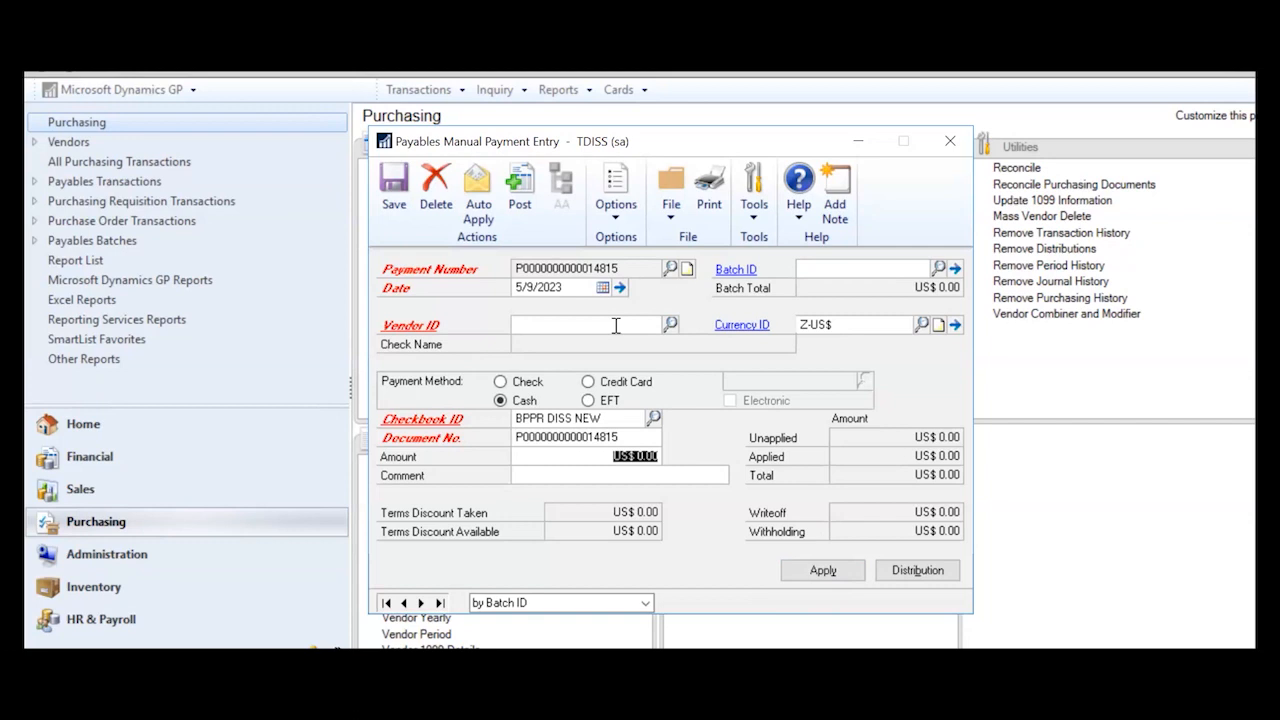
pyautogui.click(671, 326)
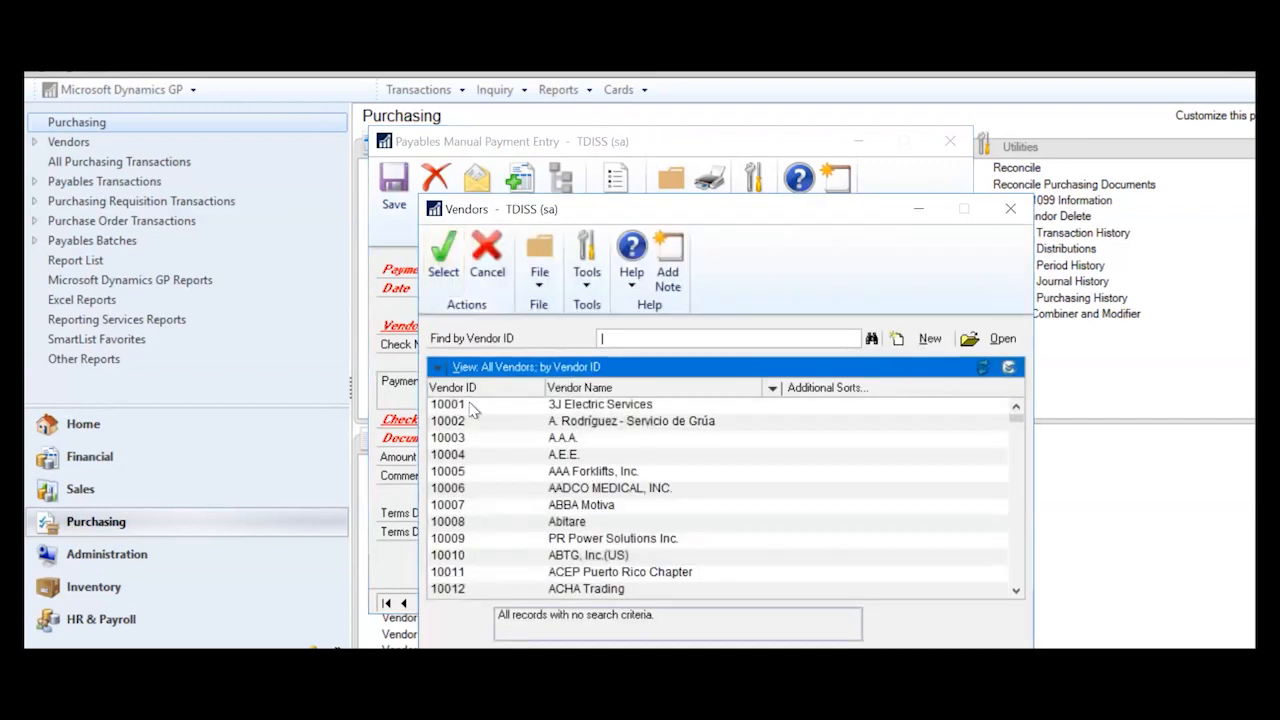
pyautogui.click(467, 405)
pyautogui.click(445, 258)
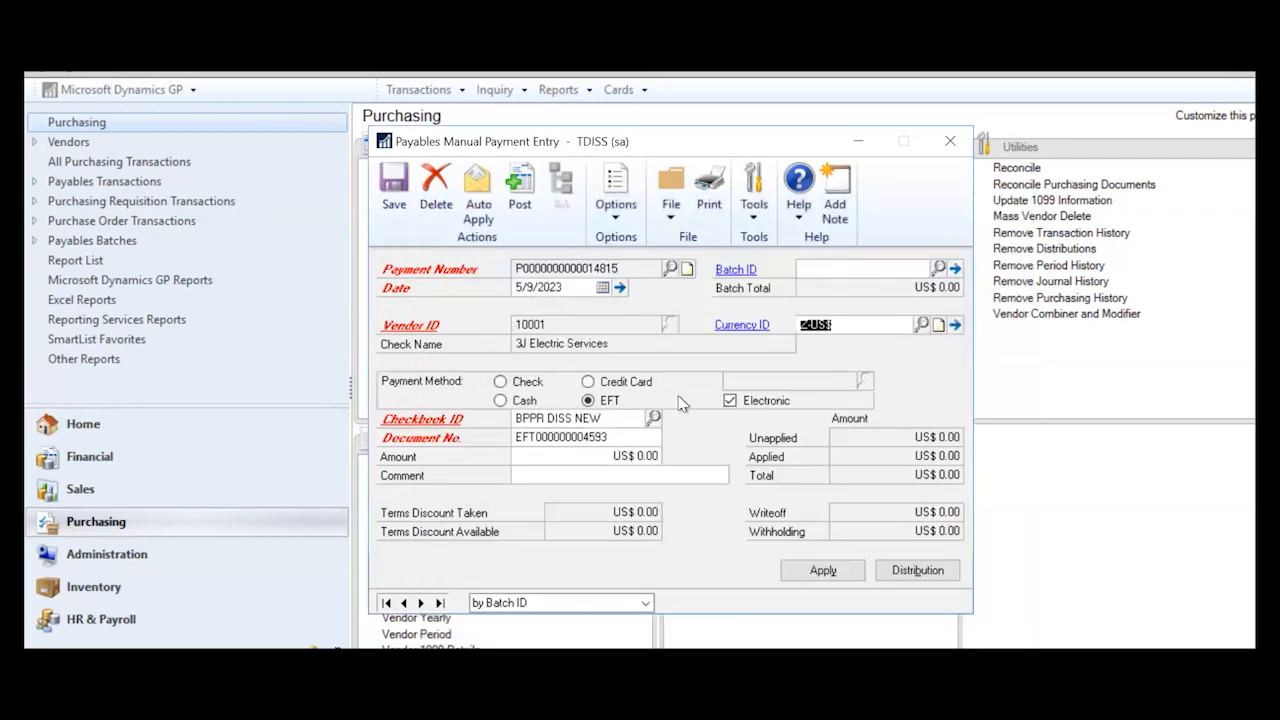
# - Set the cash payment amount to US$ 200.00 and bring up Apply Payables Documents
pyautogui.click(501, 400)
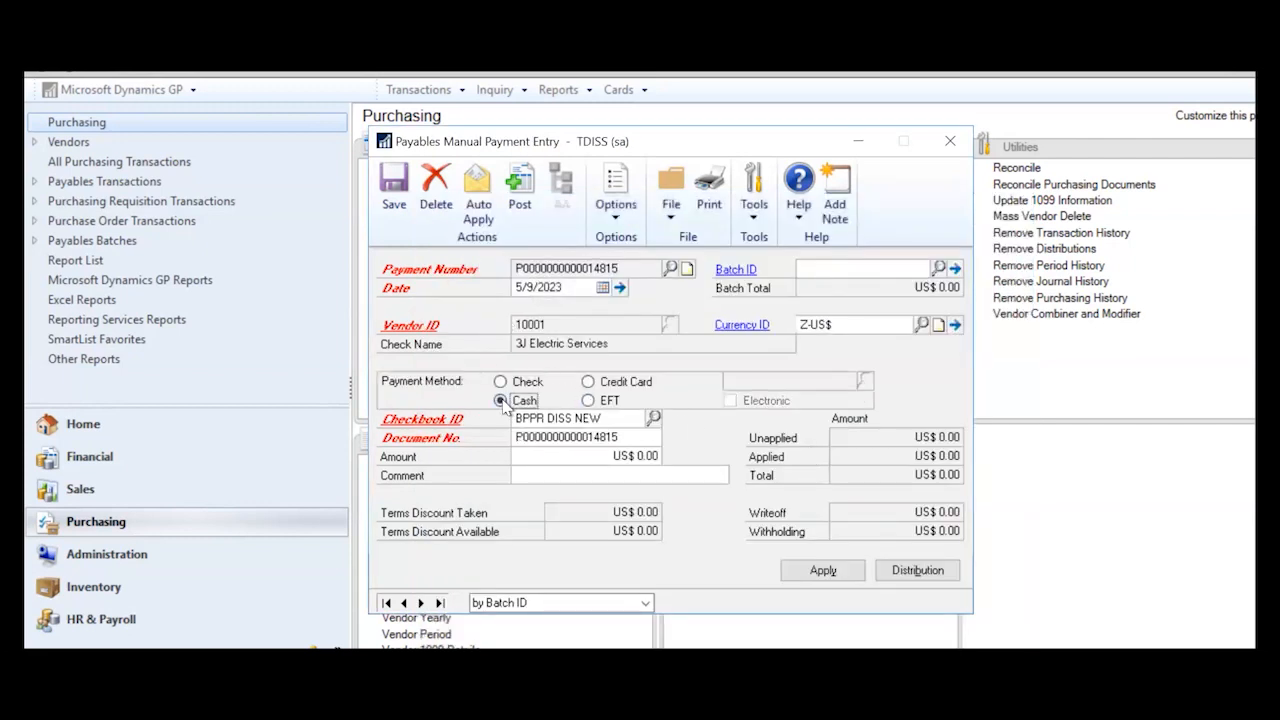
pyautogui.click(644, 455)
pyautogui.write('2.00')
pyautogui.press('Tab')
pyautogui.click(823, 571)
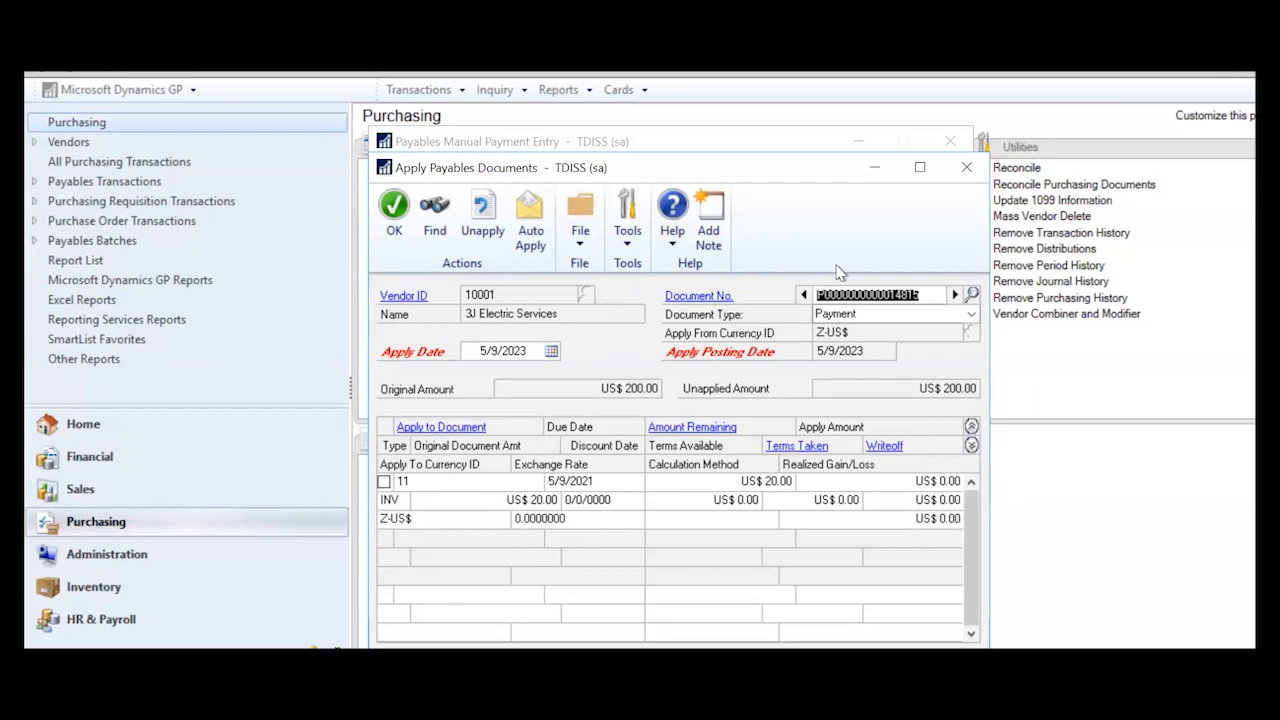
# - Close Apply Payables Documents and Payables Manual Payment Entry, deleting the unsaved US$ 200.00 payment
pyautogui.click(966, 168)
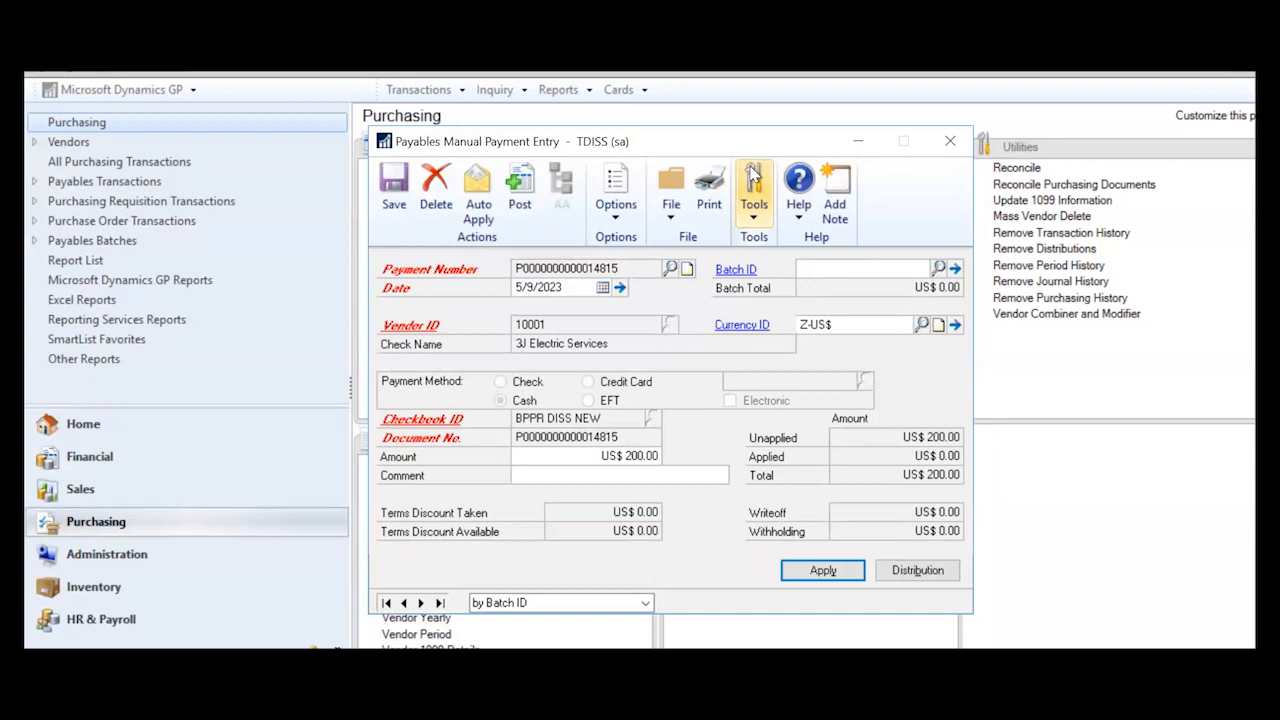
pyautogui.click(951, 143)
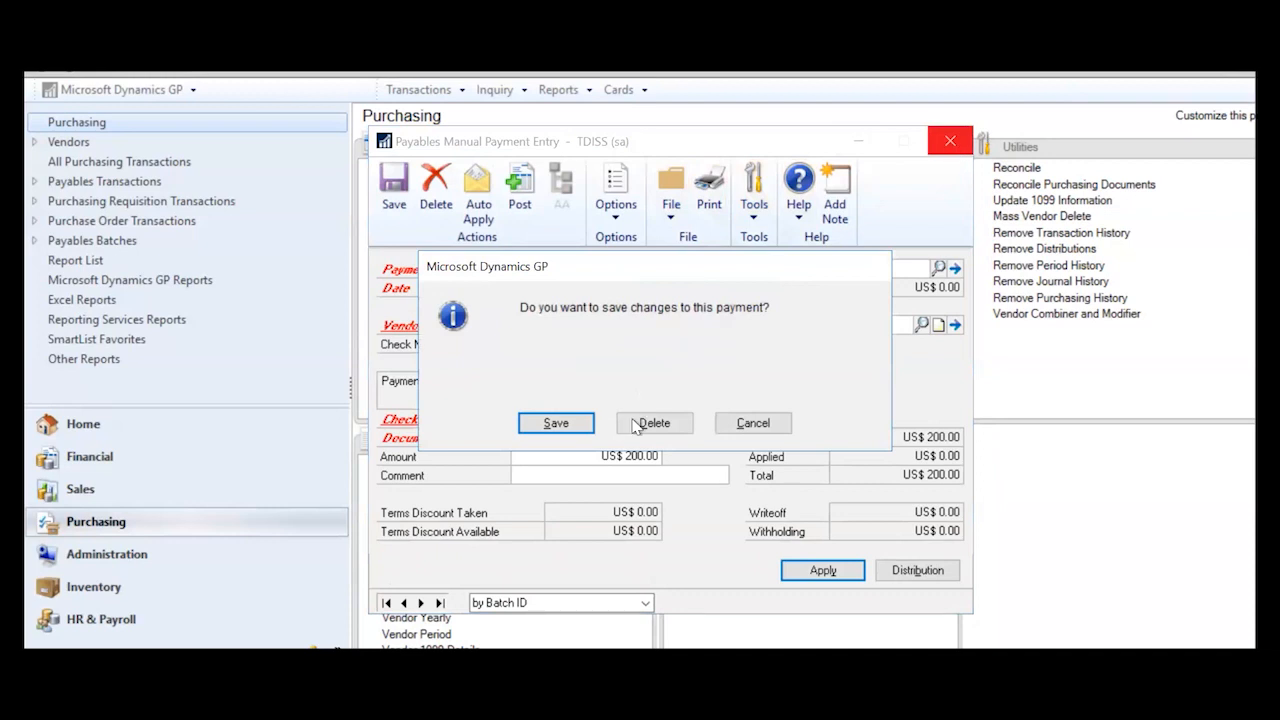
pyautogui.click(650, 423)
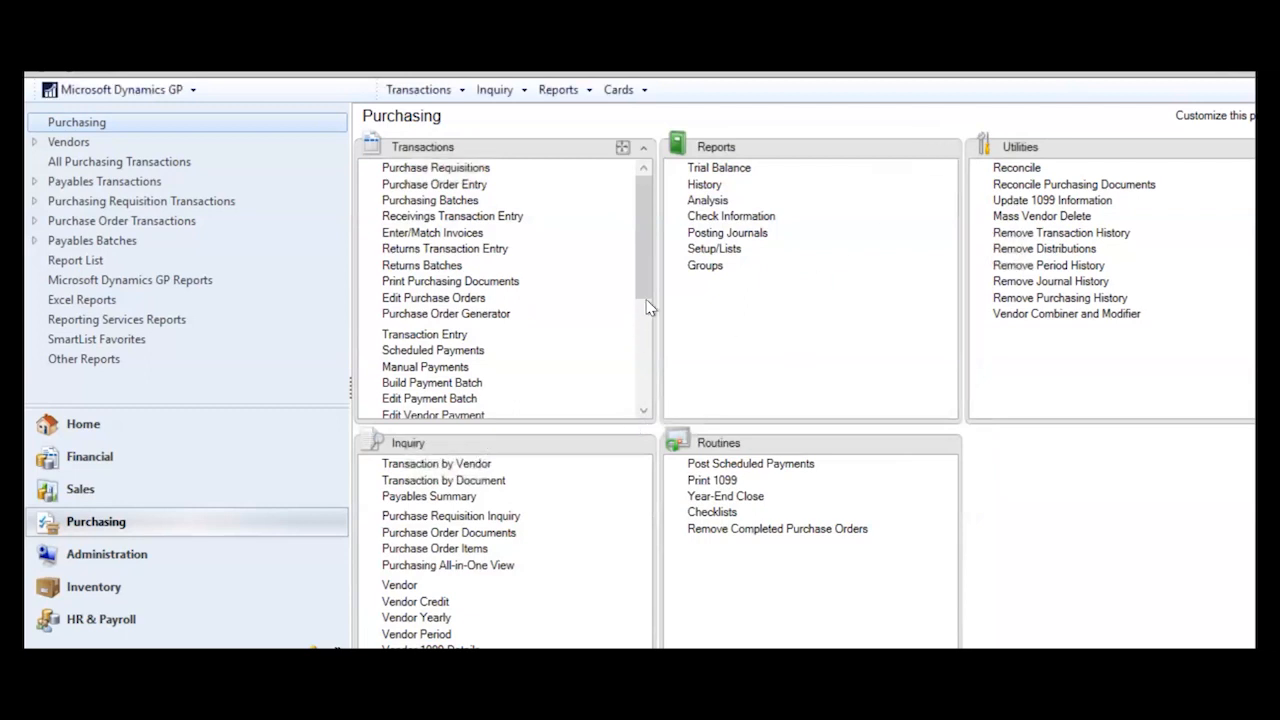
# - Scroll down the Purchasing Transactions list to reach Apply Payables Documents
pyautogui.click(645, 412)
pyautogui.click(645, 412)
pyautogui.click(645, 412)
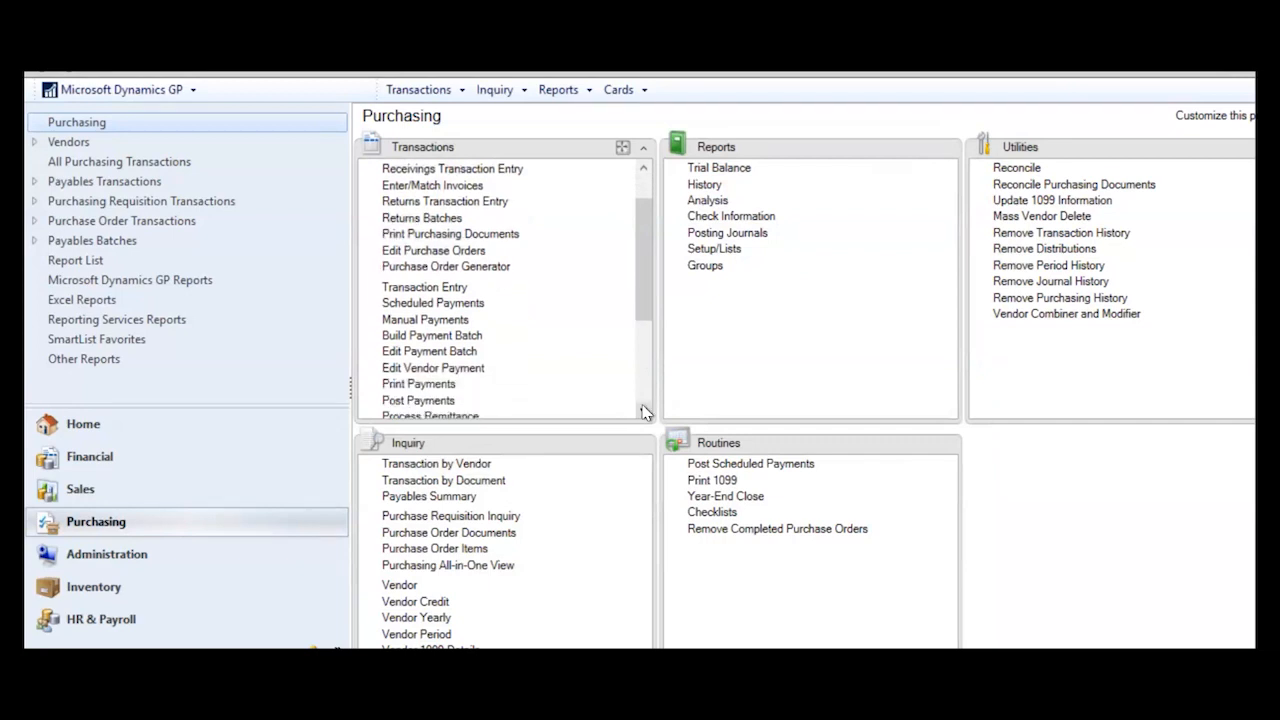
pyautogui.click(645, 412)
pyautogui.click(645, 412)
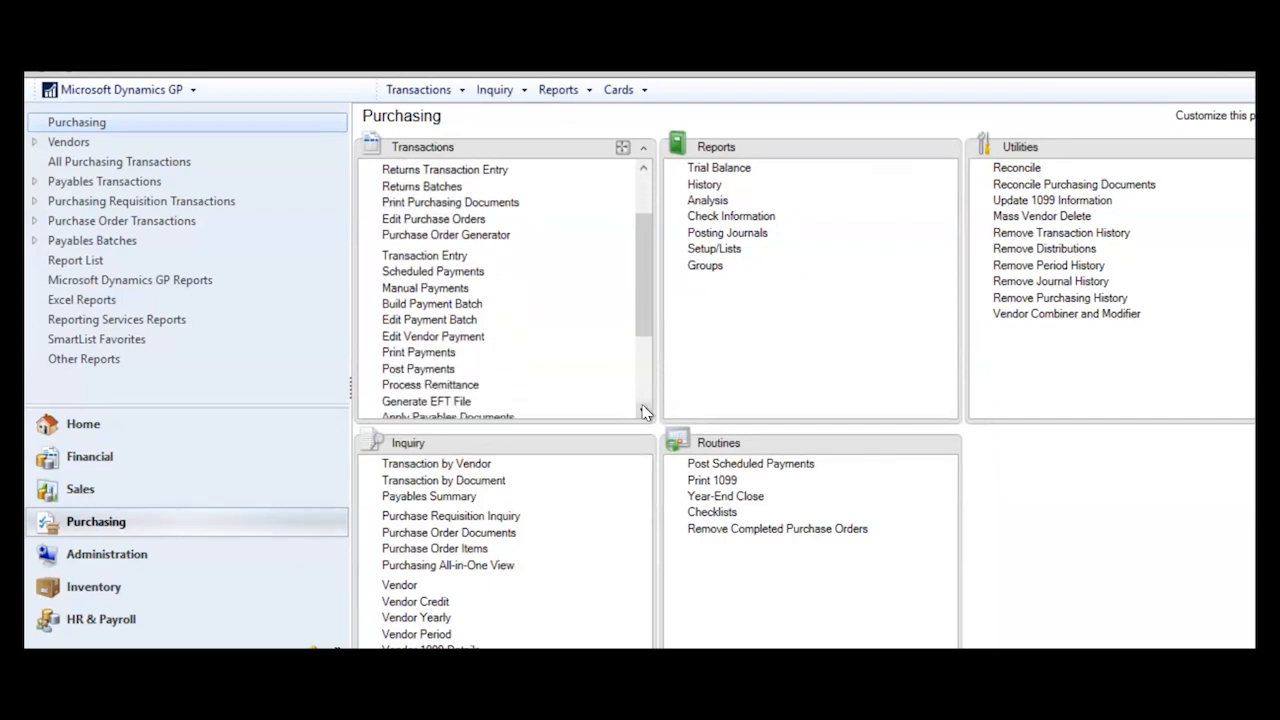
pyautogui.click(645, 412)
pyautogui.click(645, 412)
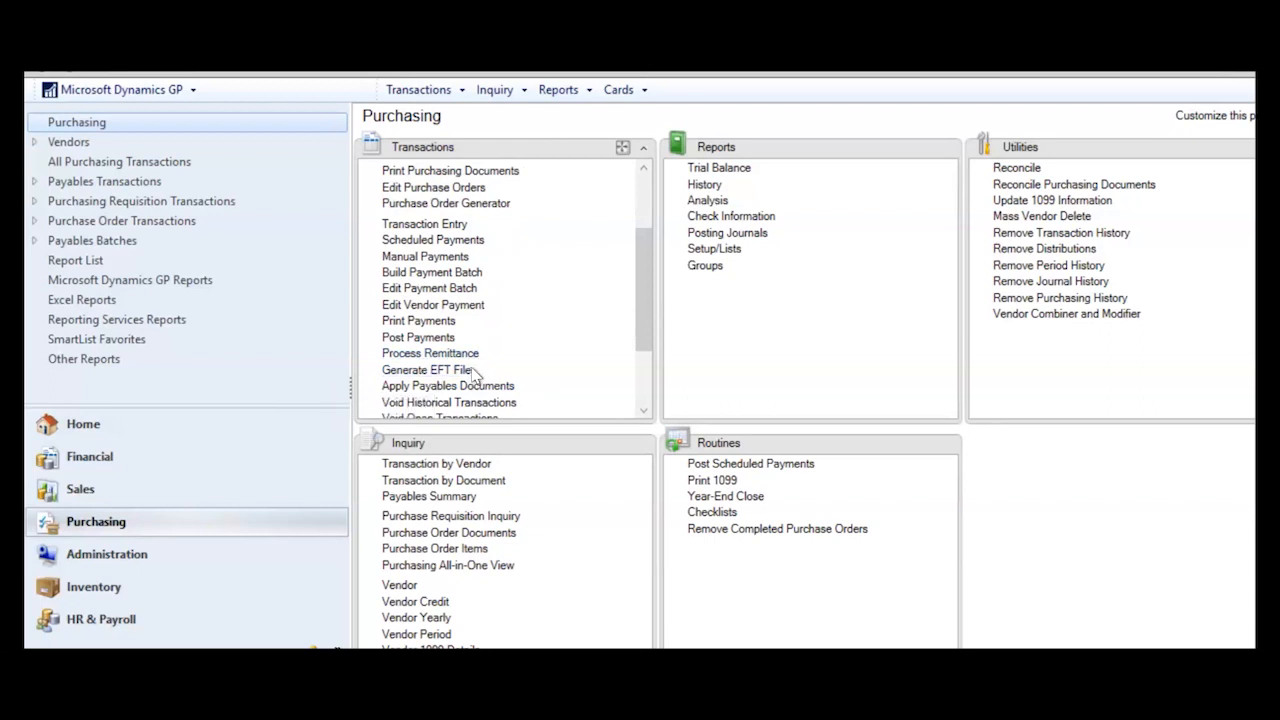
# - In Apply Payables Documents, load vendor 10001 and select its US$ 80.00 payment 21214
pyautogui.click(425, 385)
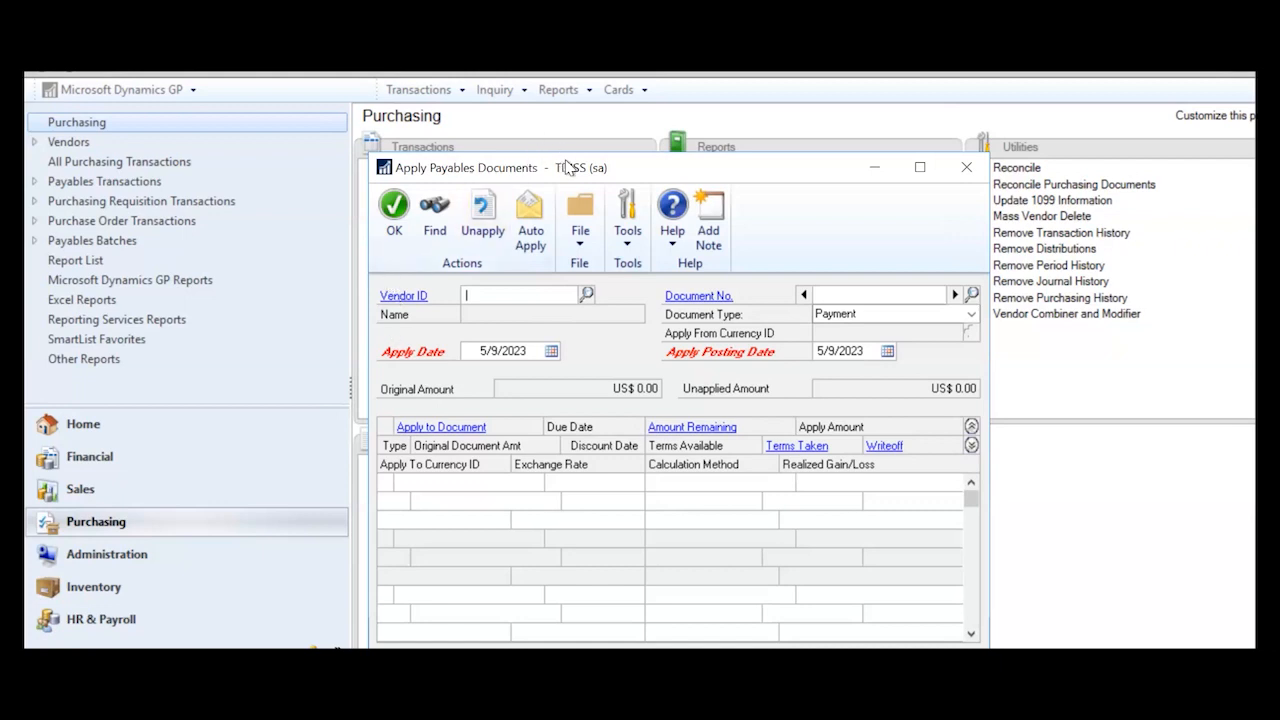
pyautogui.moveTo(567, 167); pyautogui.dragTo(579, 127)
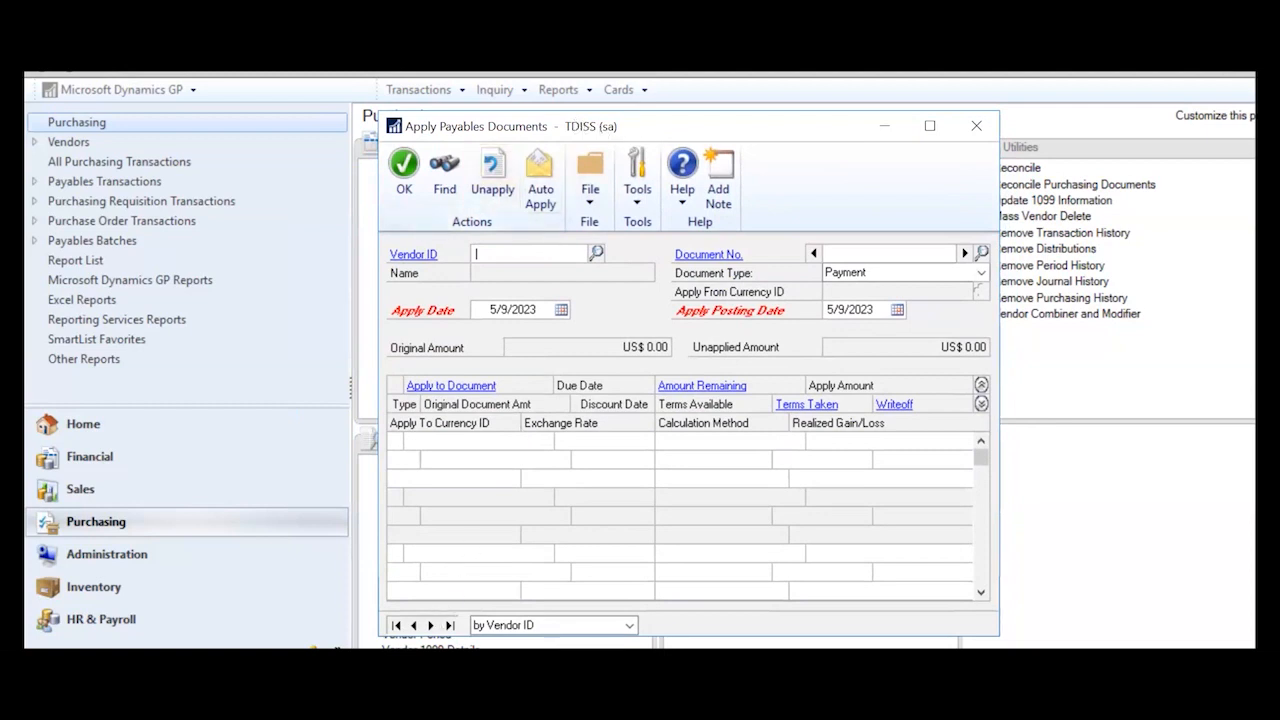
pyautogui.write('10001')
pyautogui.press('Tab')
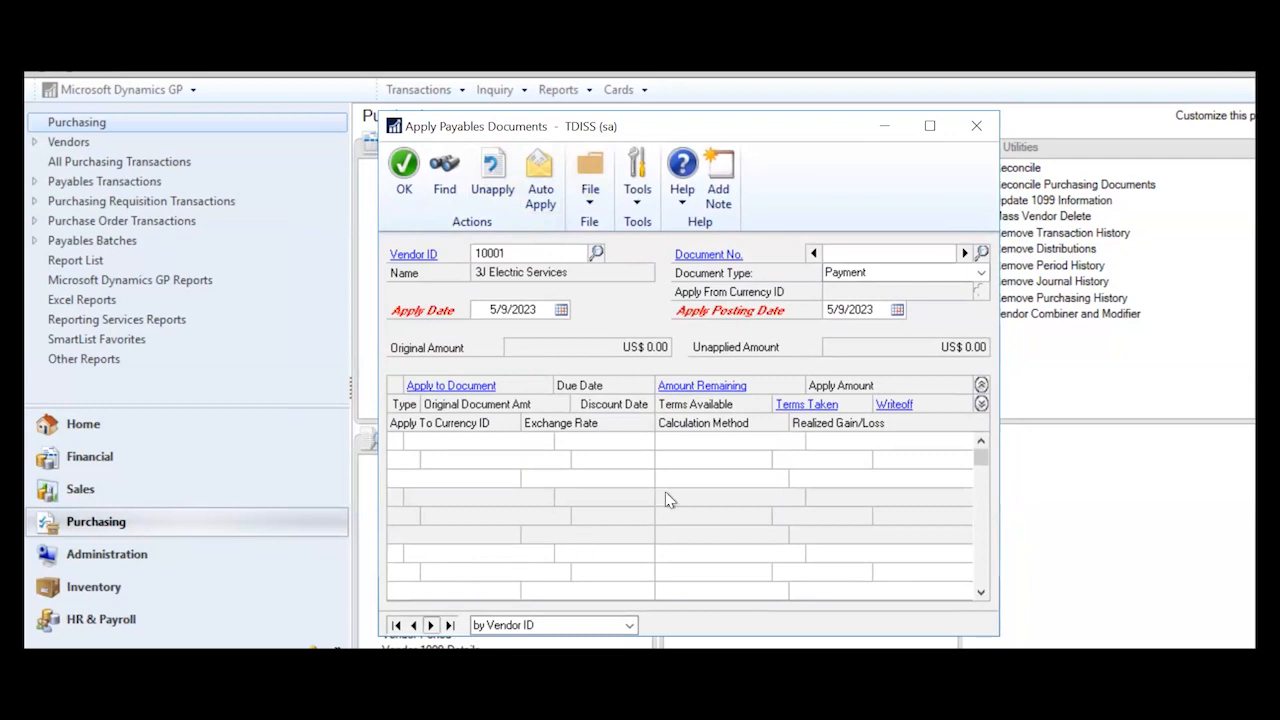
pyautogui.click(984, 253)
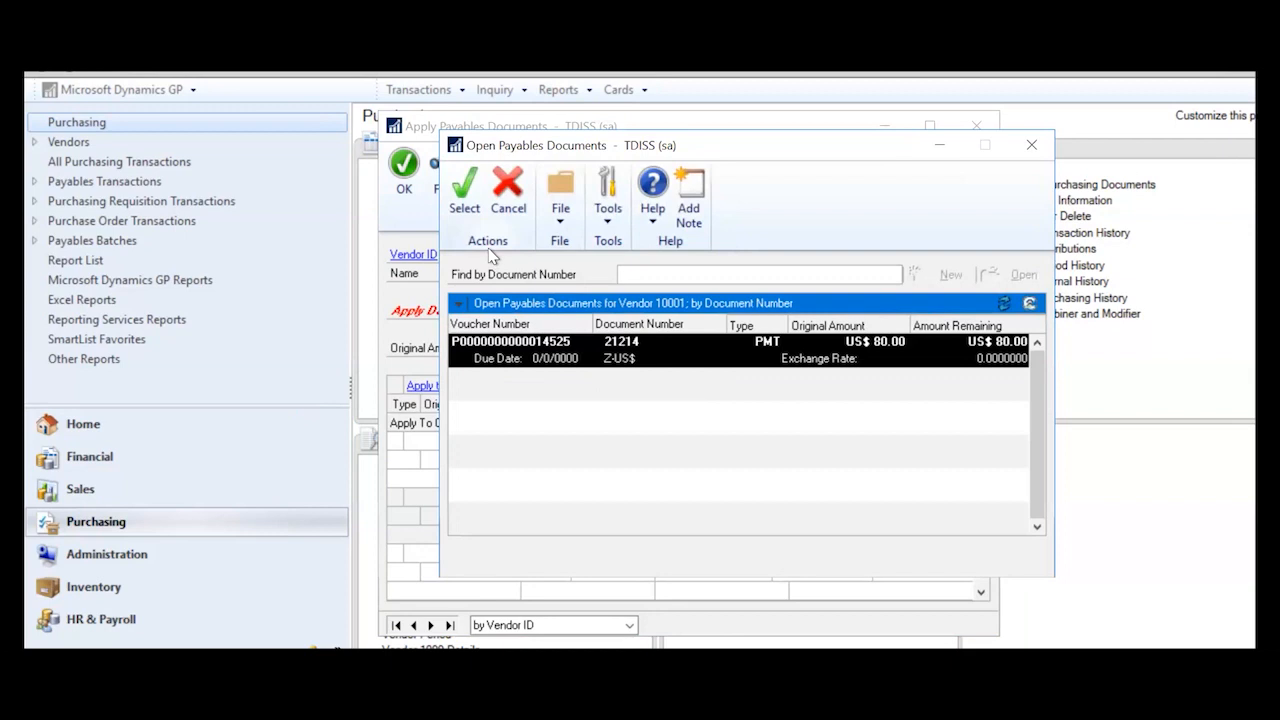
pyautogui.click(463, 200)
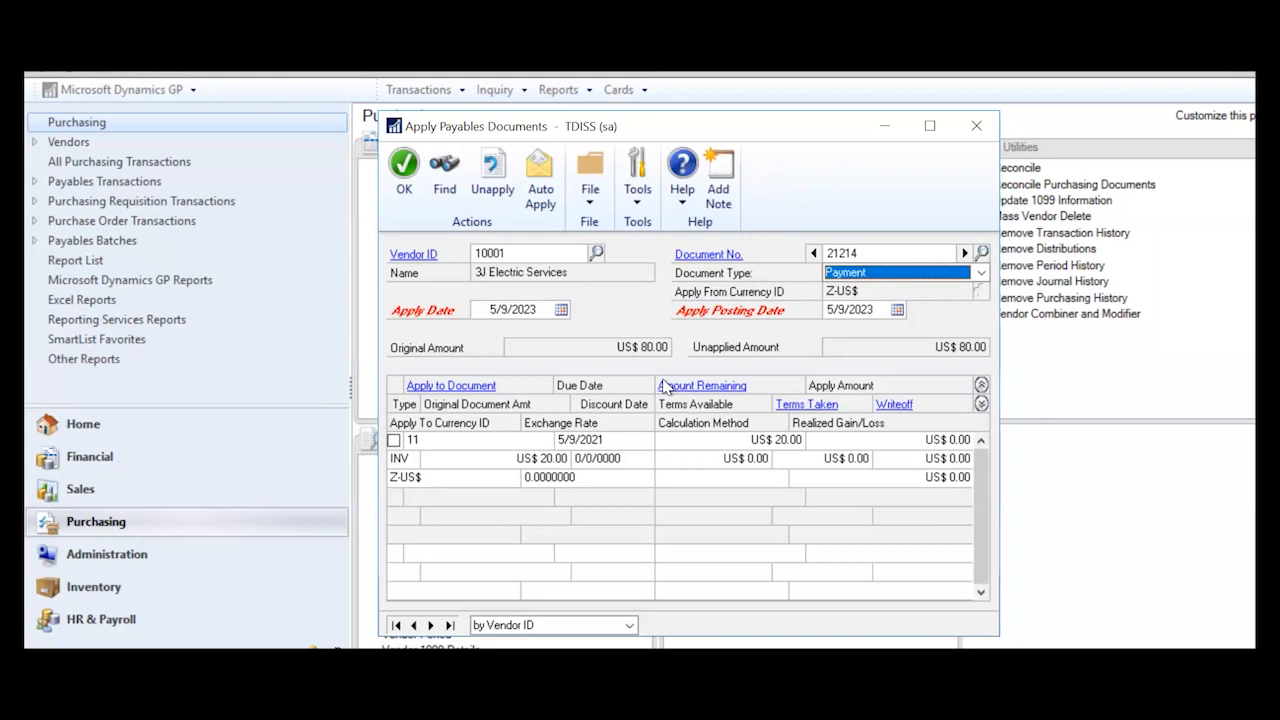
# - Set the apply date to 5/9/2021 and apply US$ 20.00 of payment 21214 to invoice 11
pyautogui.click(394, 441)
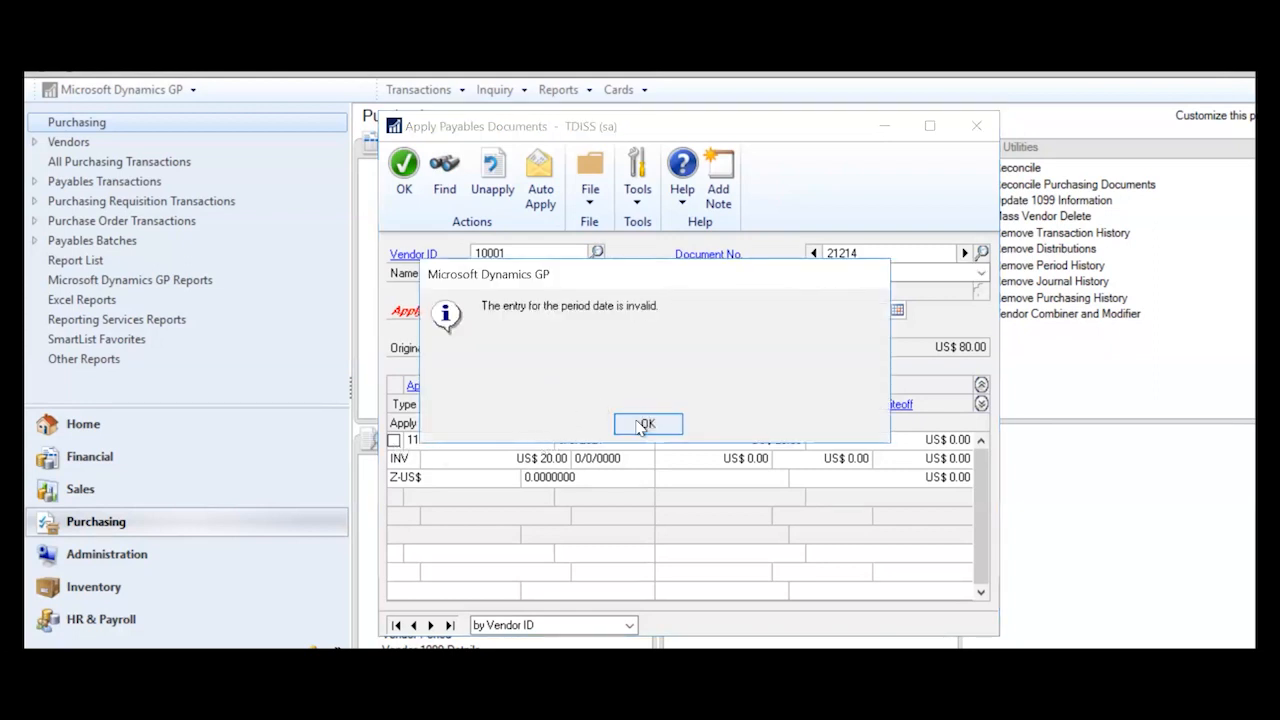
pyautogui.click(645, 424)
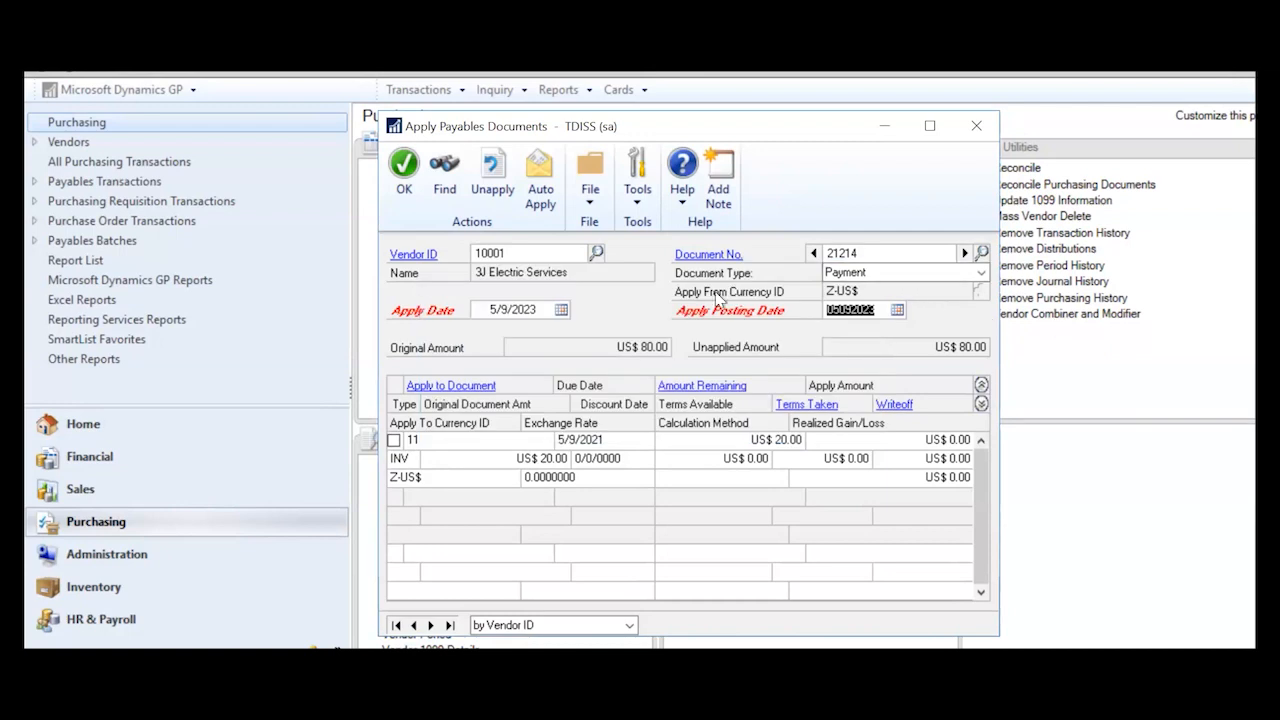
pyautogui.click(538, 310)
pyautogui.click(540, 309)
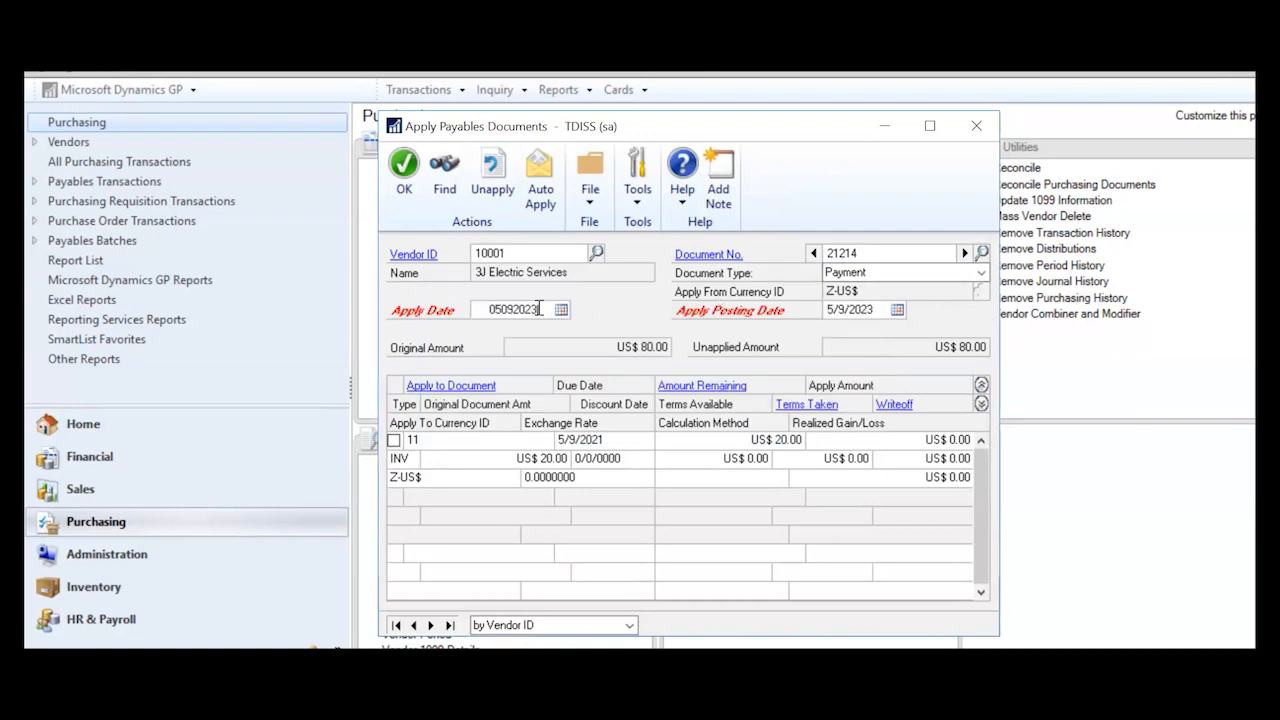
pyautogui.press('BackSpace')
pyautogui.write('1')
pyautogui.press('Tab')
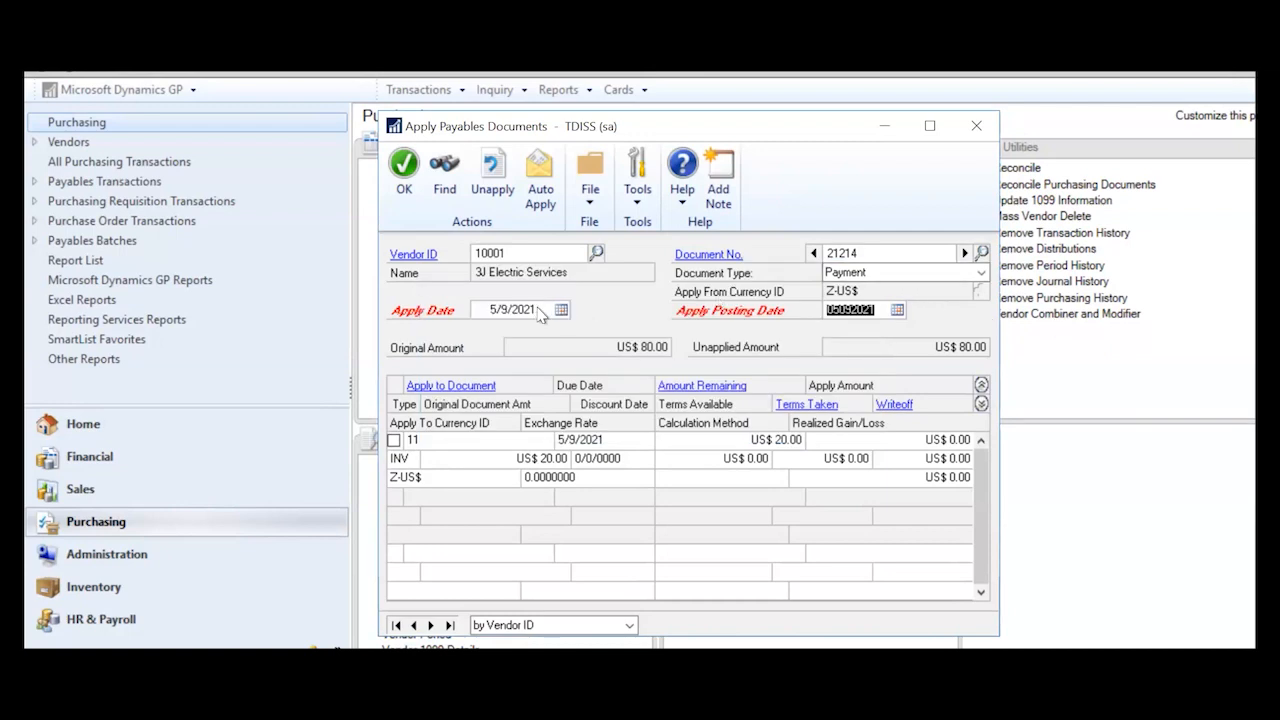
pyautogui.click(396, 440)
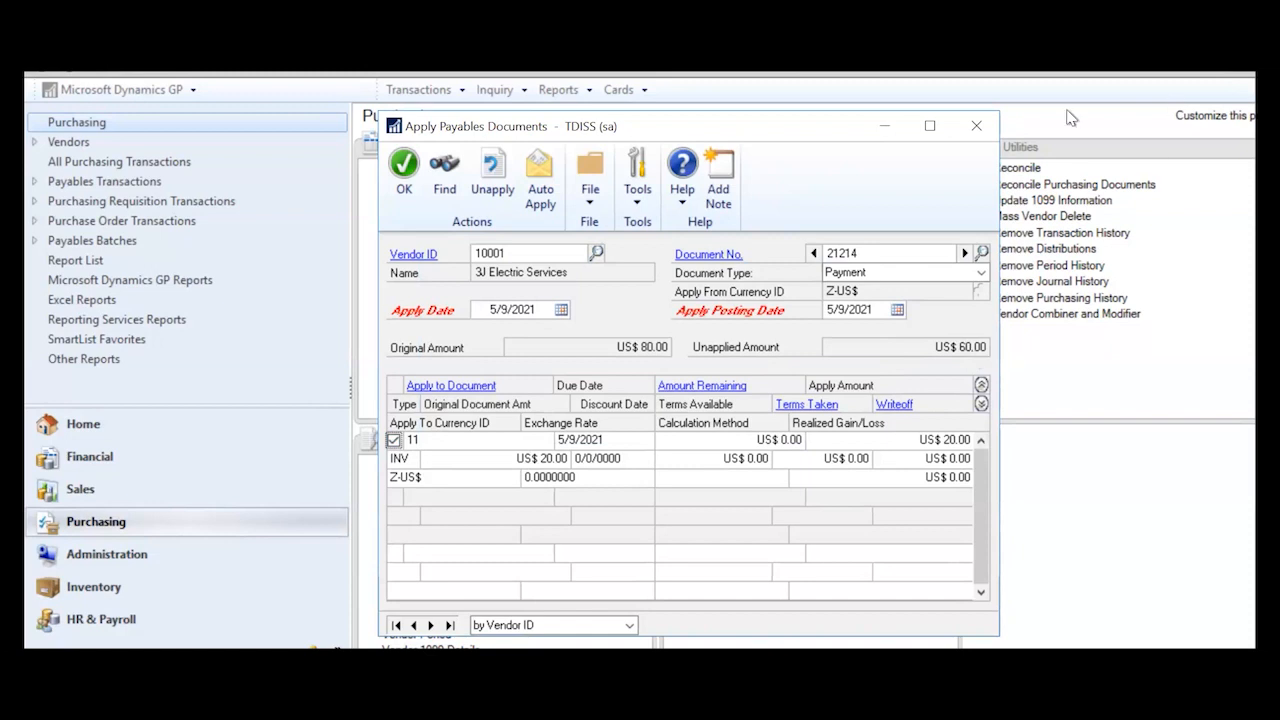
pyautogui.click(980, 125)
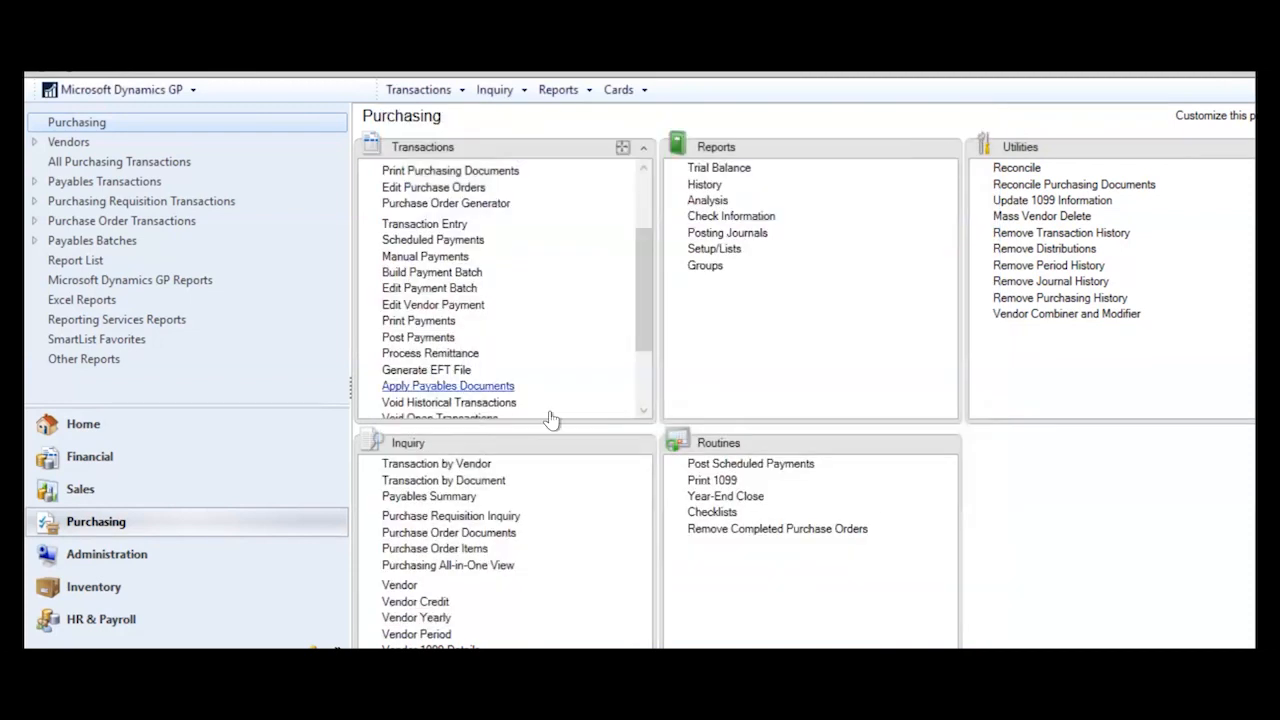
pyautogui.click(643, 411)
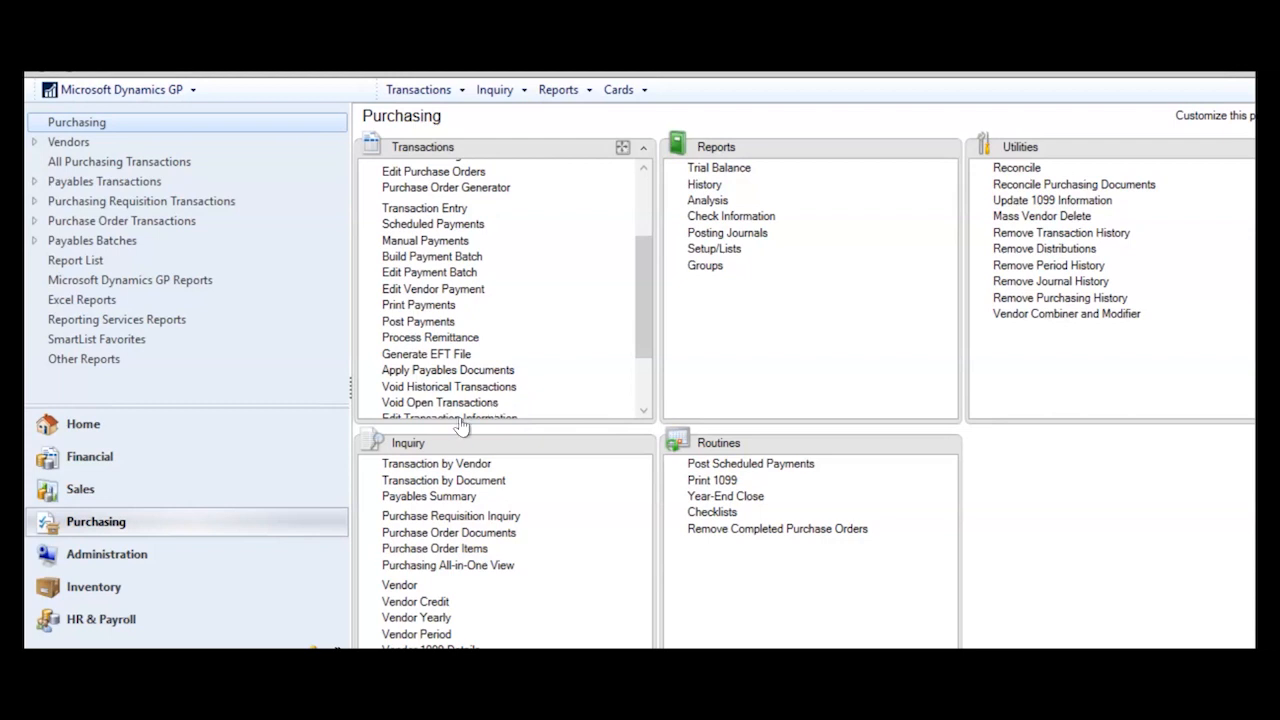
pyautogui.click(451, 389)
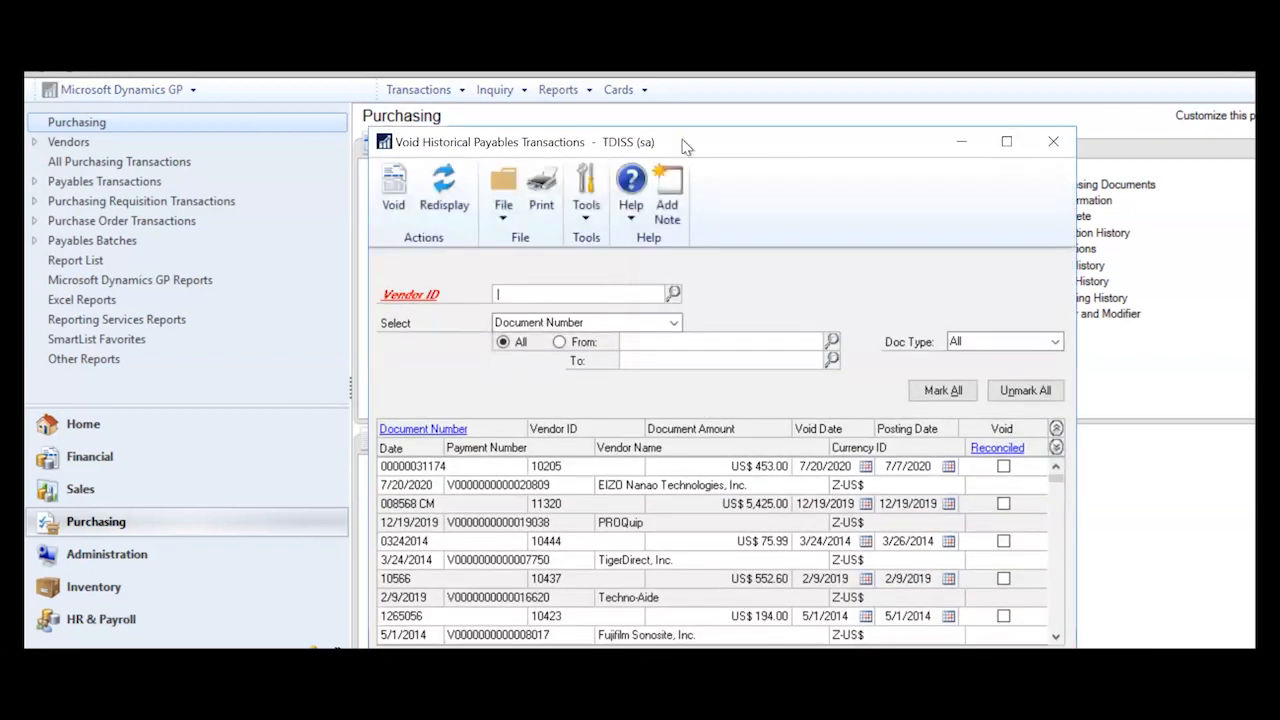
pyautogui.moveTo(711, 146); pyautogui.dragTo(704, 41)
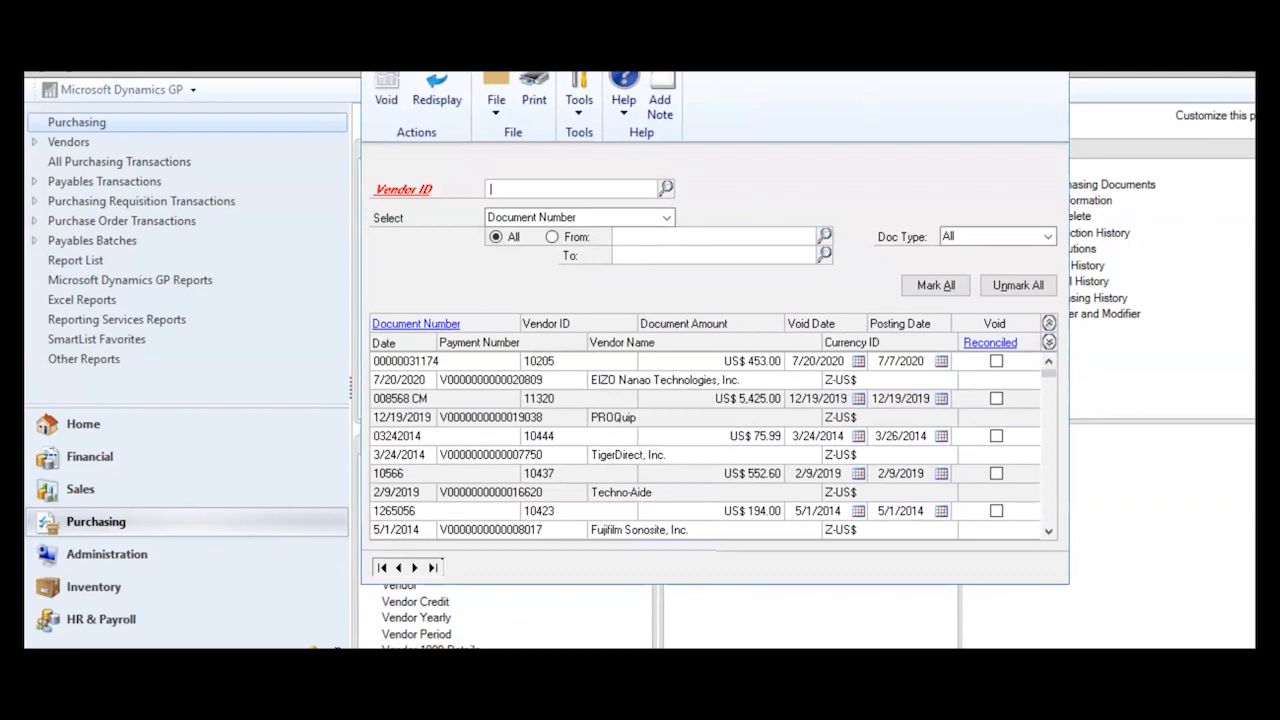
pyautogui.click(1047, 50)
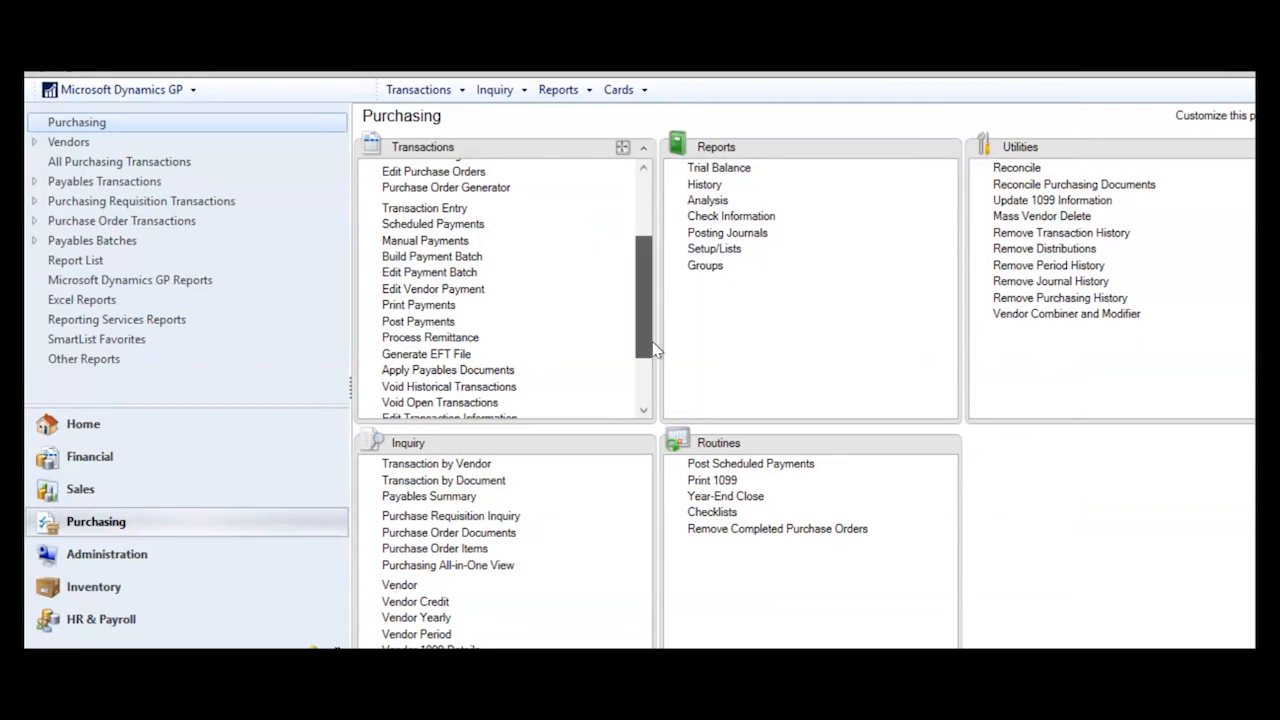
pyautogui.scroll(-2, 655, 366)
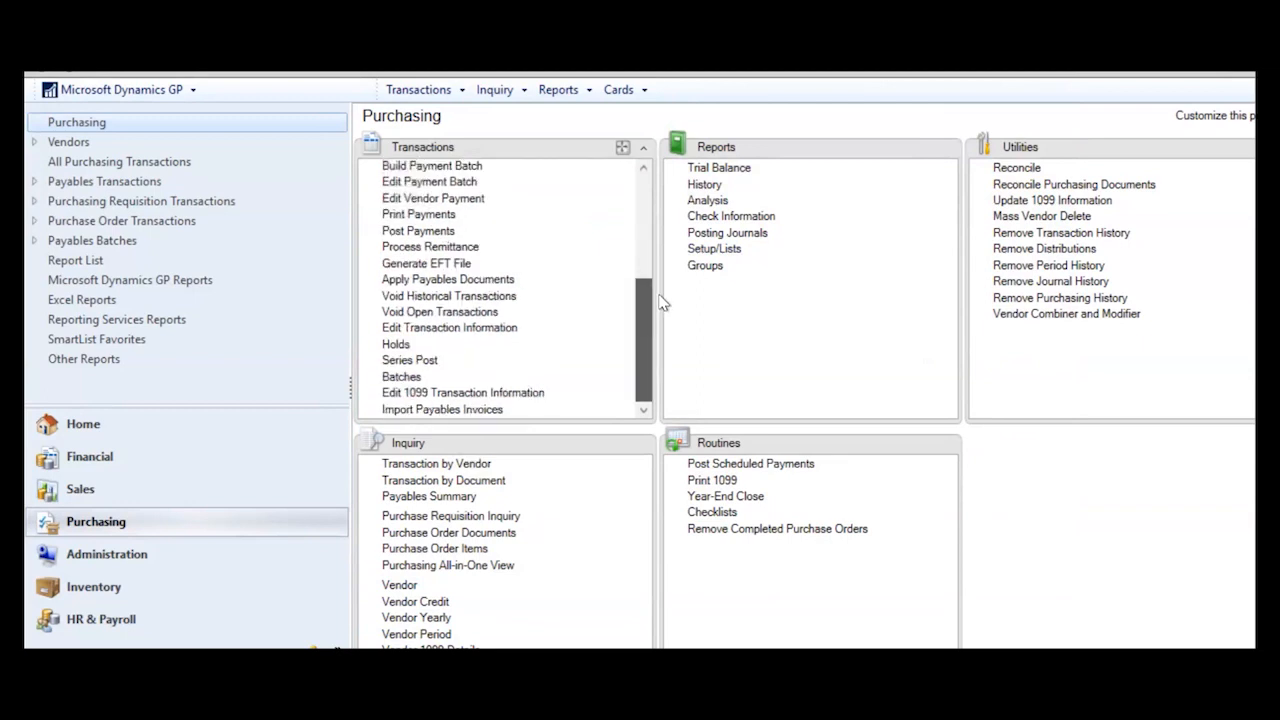
pyautogui.scroll(2, 660, 303)
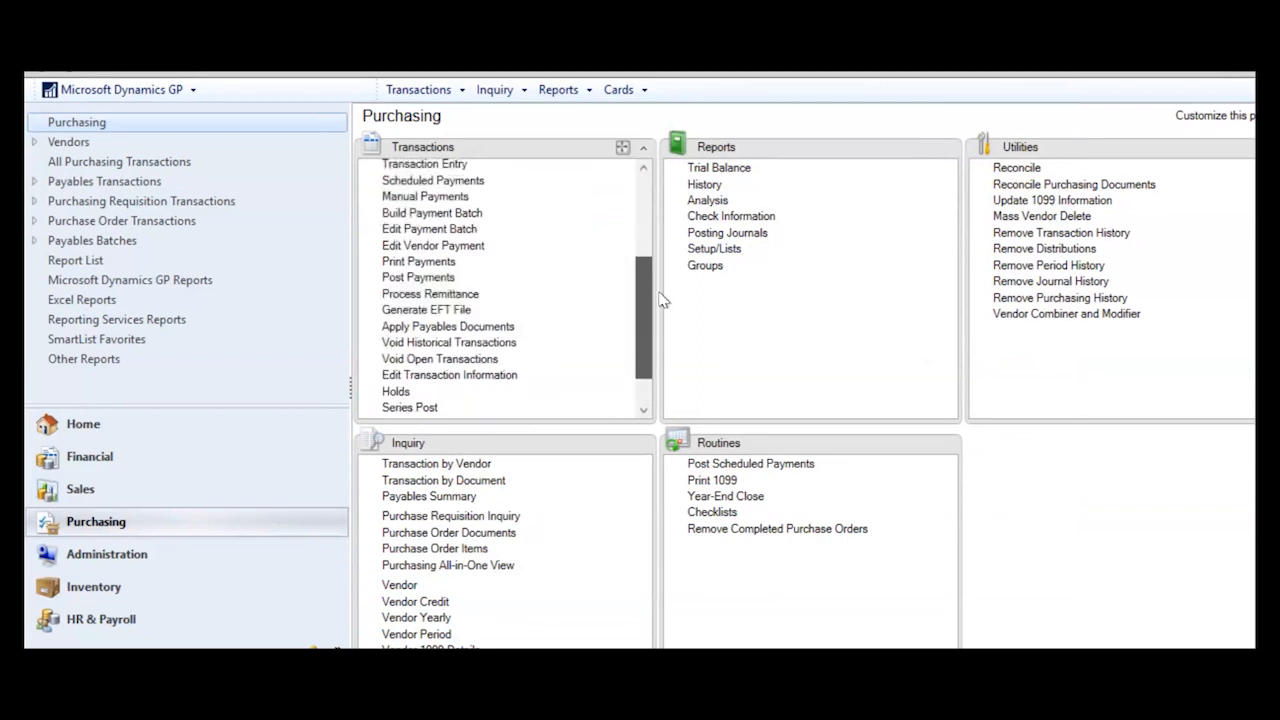
pyautogui.scroll(2, 658, 253)
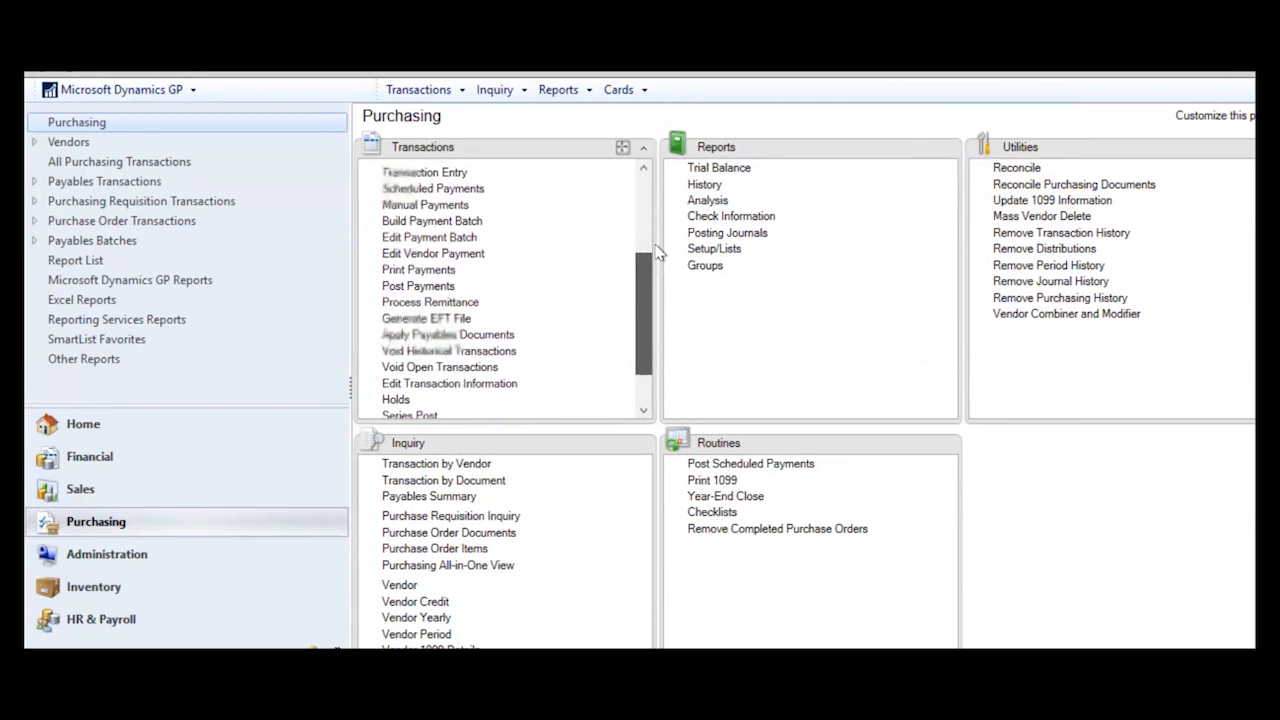